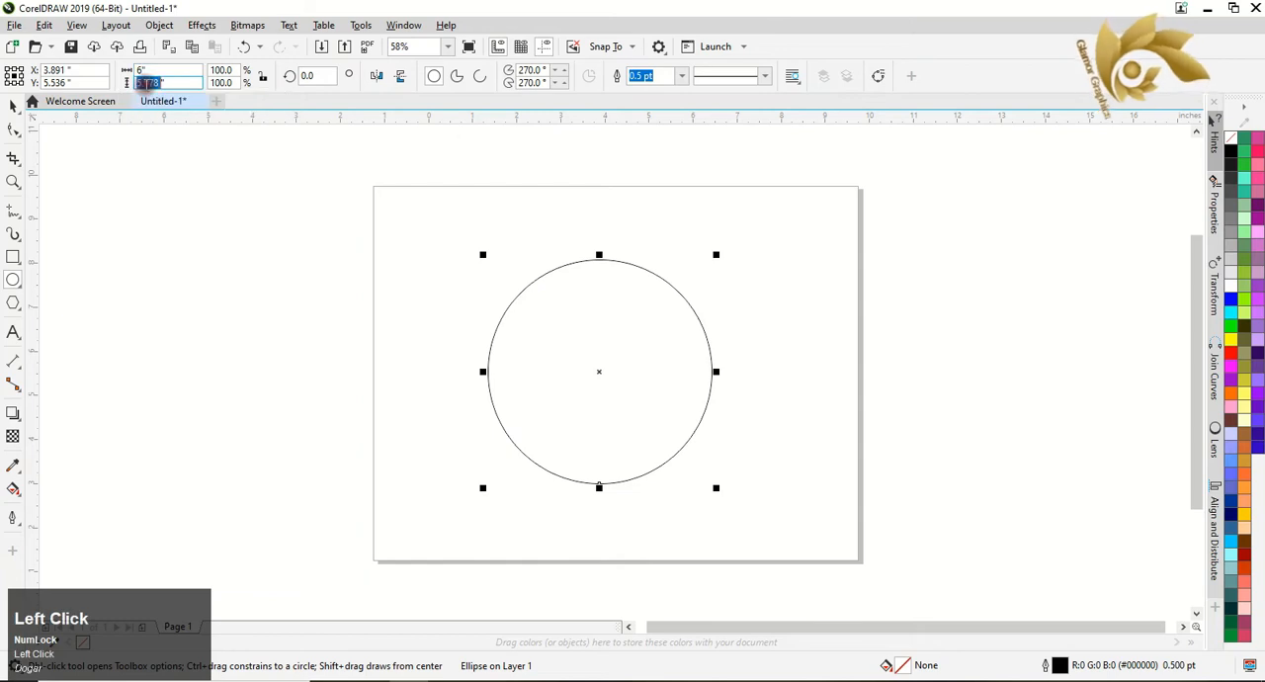
Set the circle's height to 6 inches and place a copy of it about 6.7 inches to its left.
type("6")
key("Return")
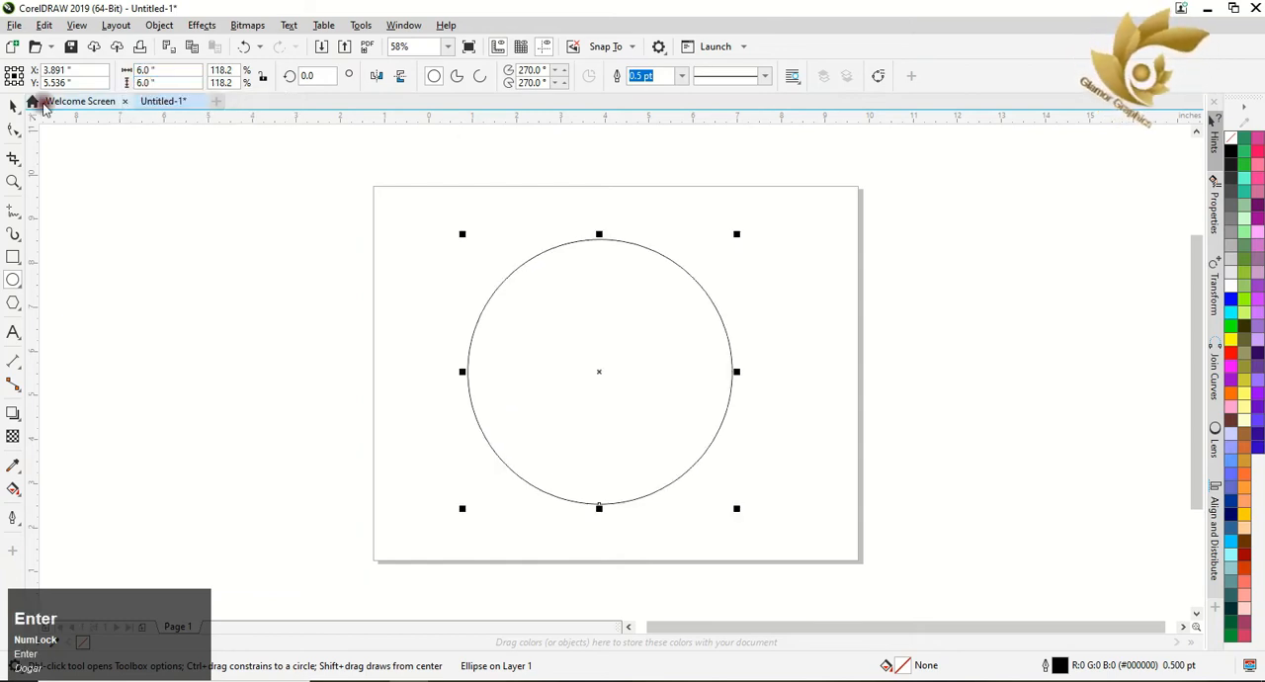
left_click(13, 106)
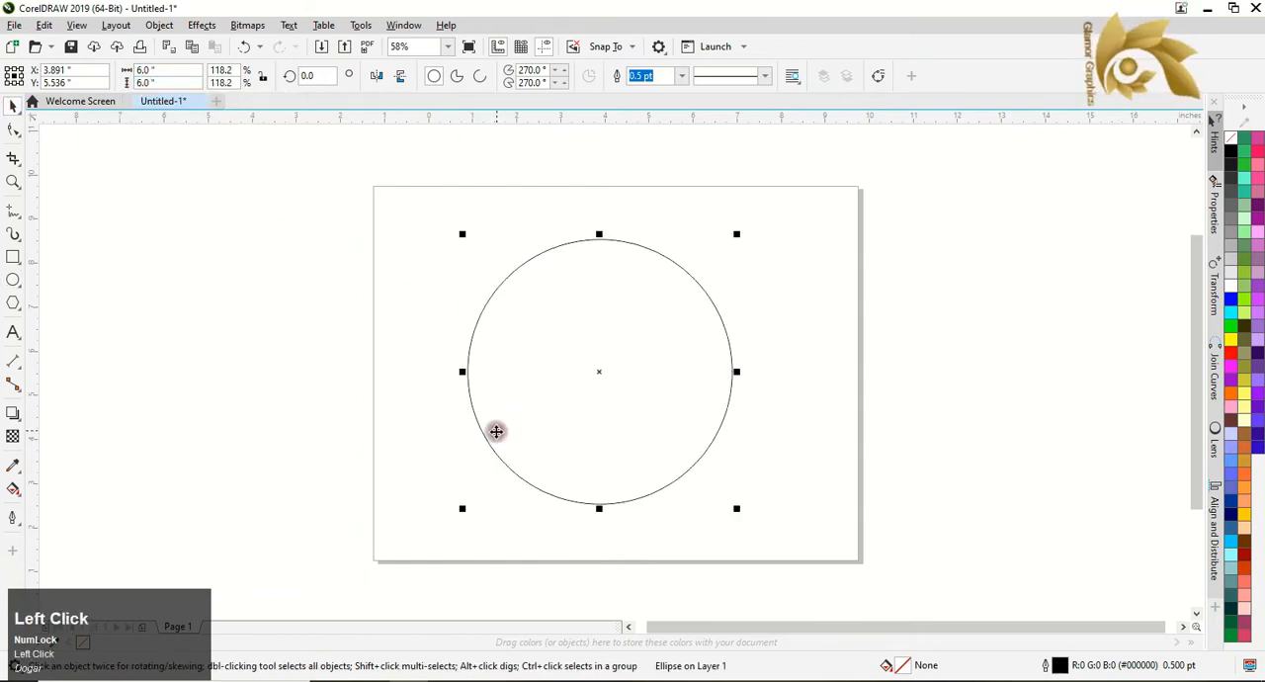
left_click_drag(600, 370, 303, 369)
right_click(304, 369)
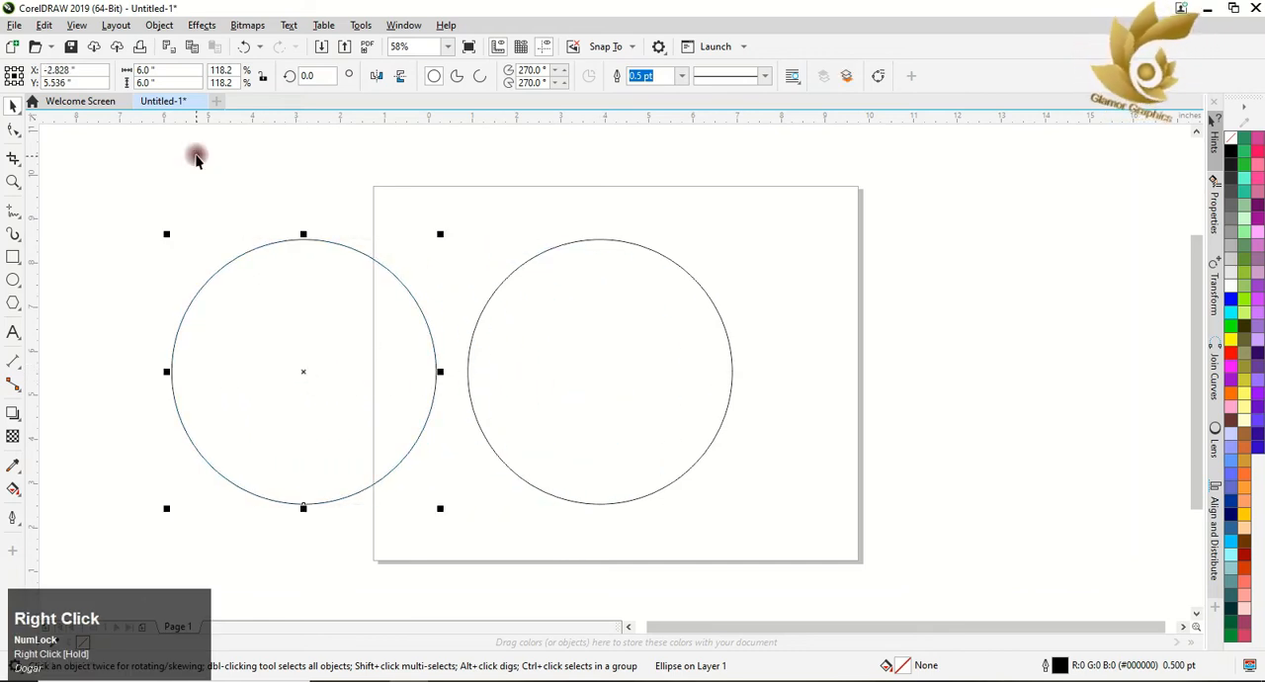
Resize the copied circle to 3 inches wide and 3 inches high.
left_click(138, 71)
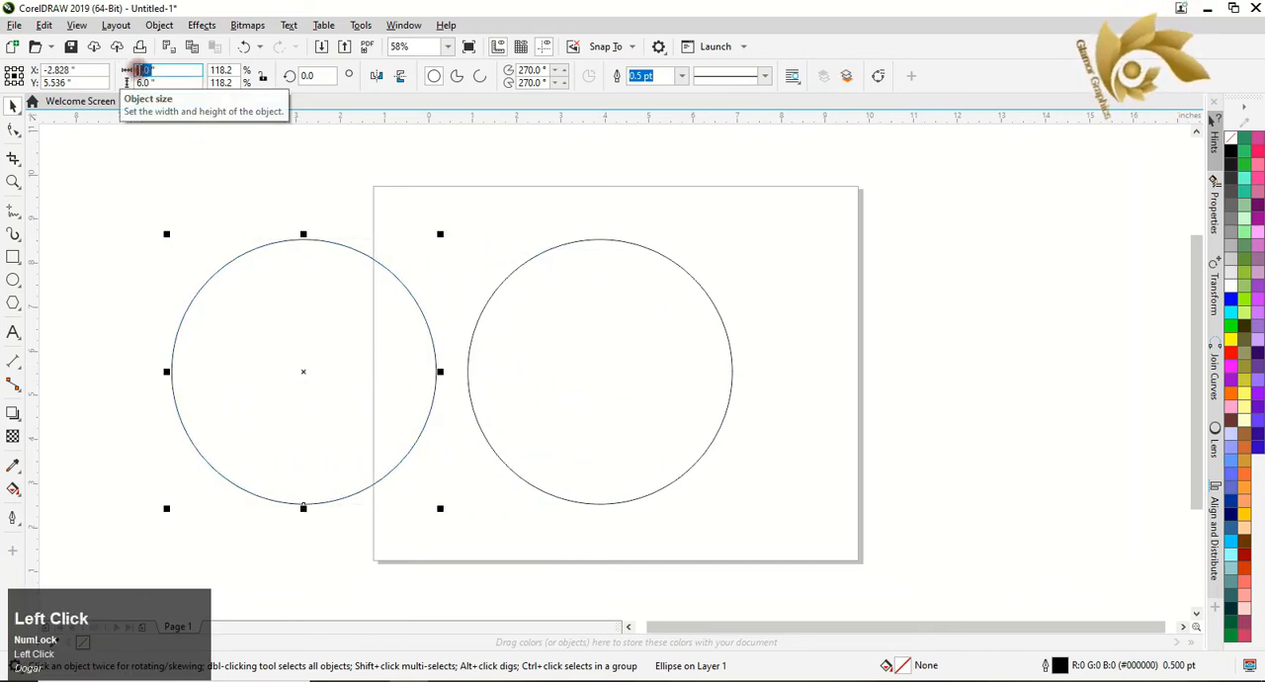
type("3")
left_click(144, 83)
type("3")
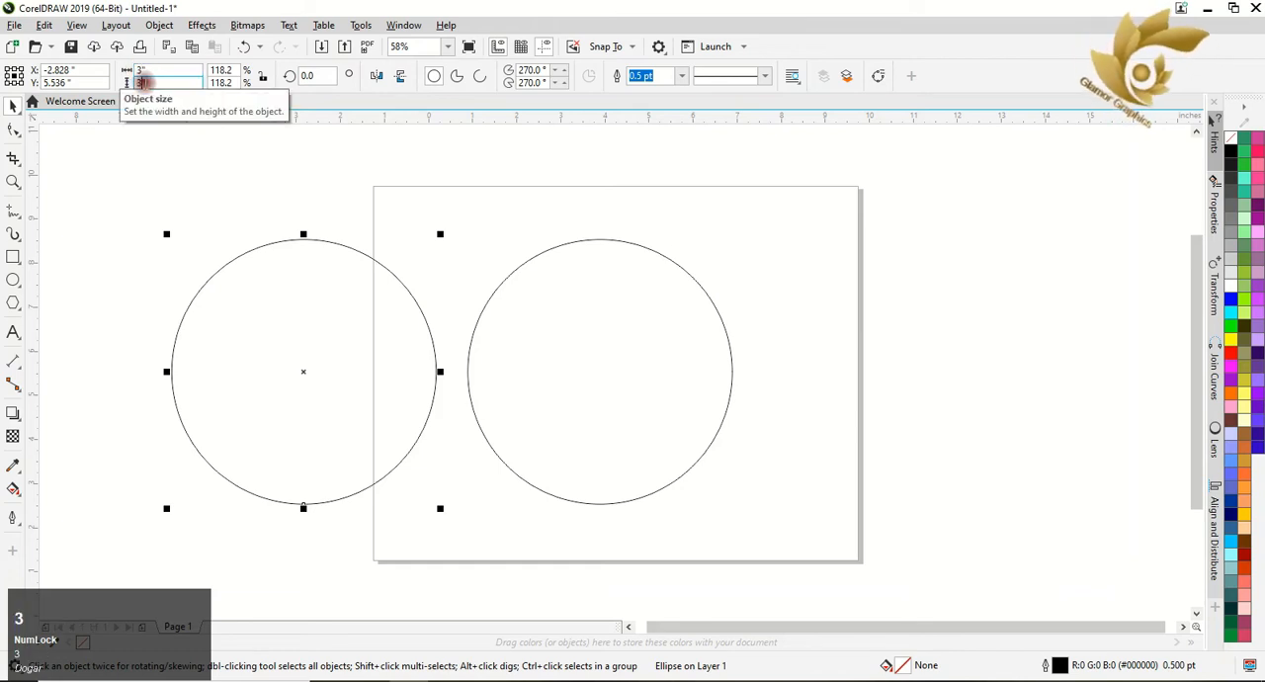
key("Return")
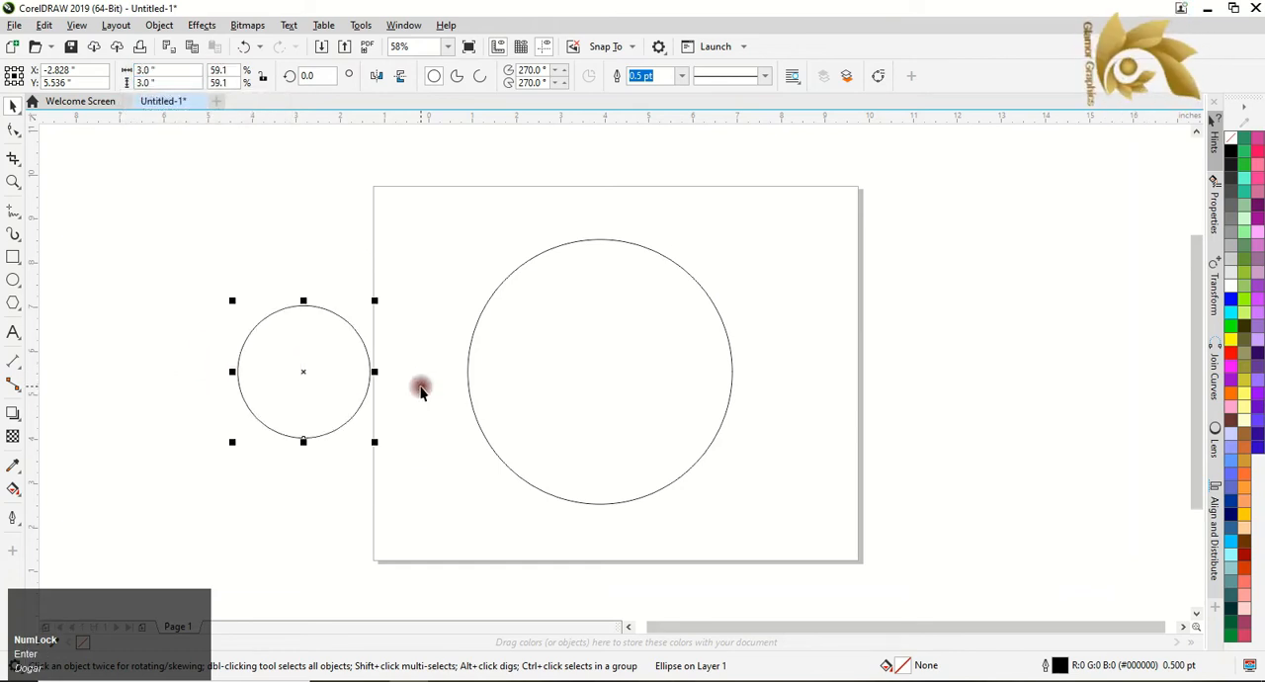
Align the small circle to the large one, centred horizontally and flush with its bottom edge.
left_click(607, 403, "shift")
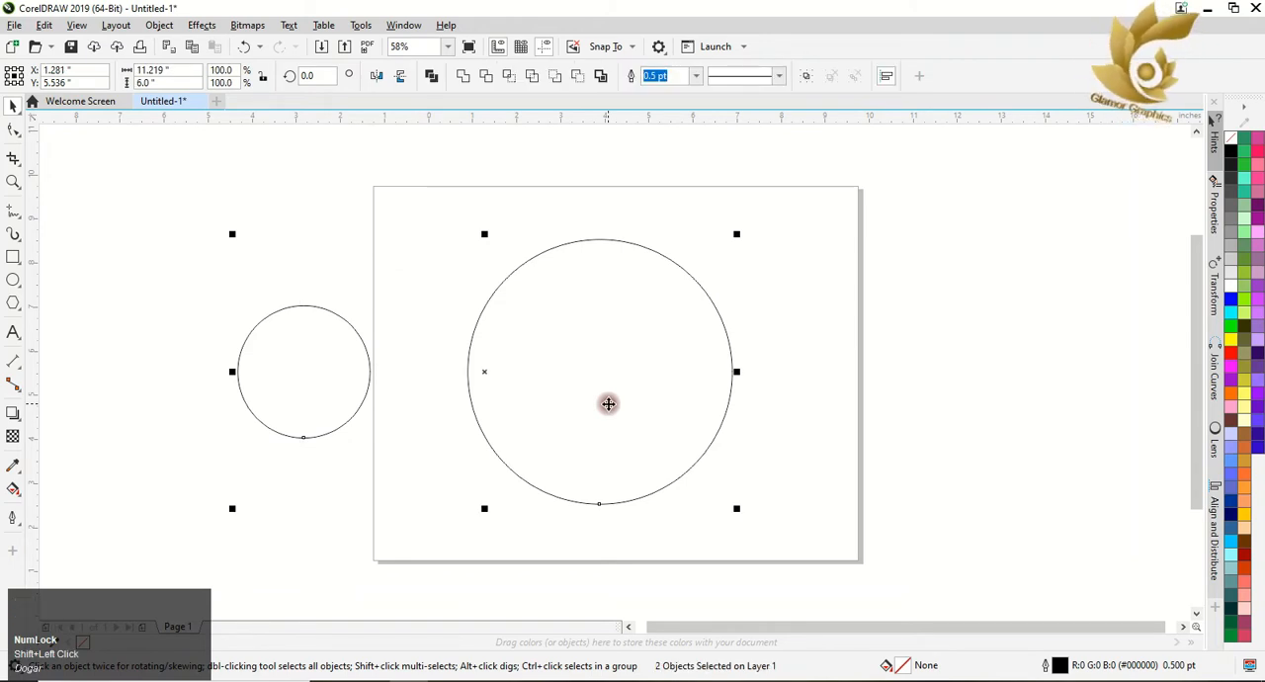
key("c")
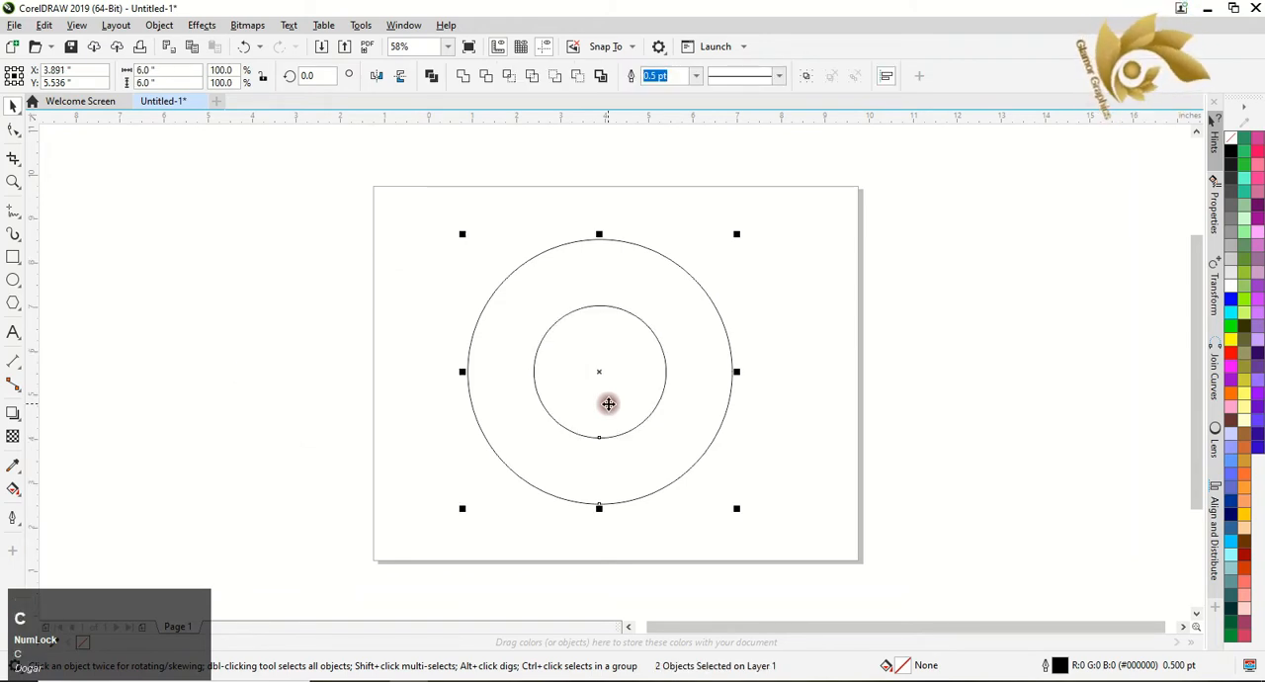
key("b")
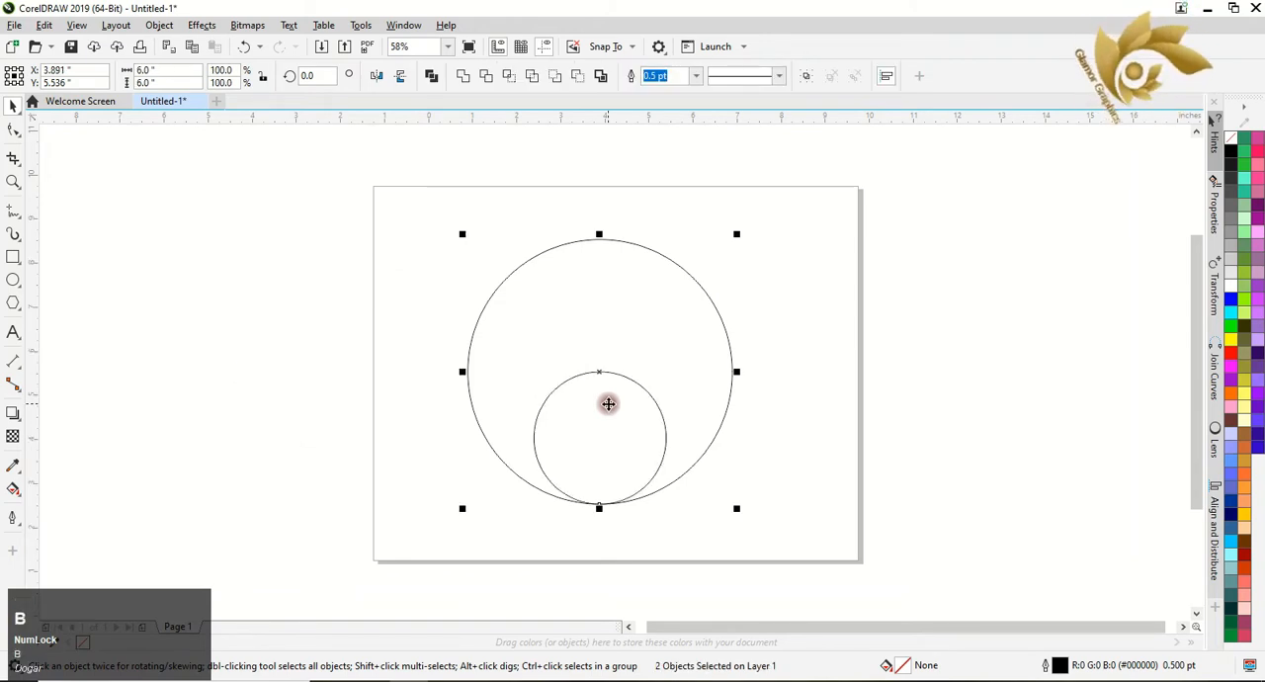
left_click(390, 346)
left_click_drag(393, 180, 793, 563)
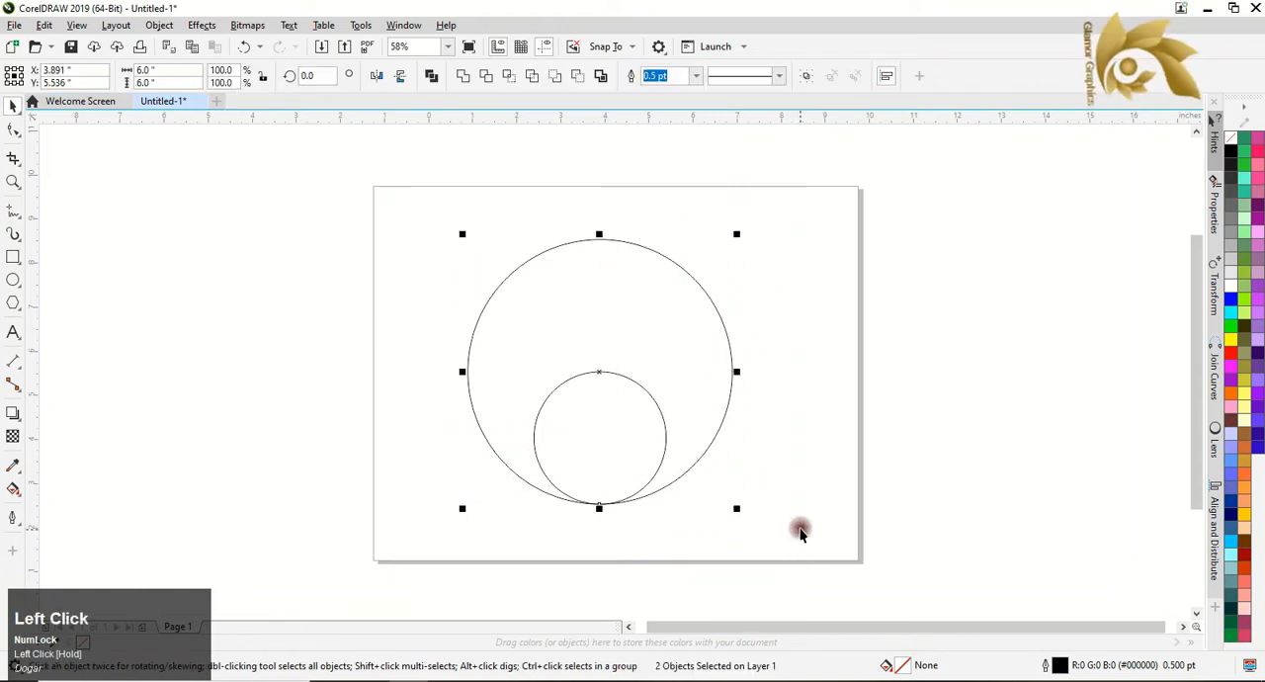
left_click(490, 244)
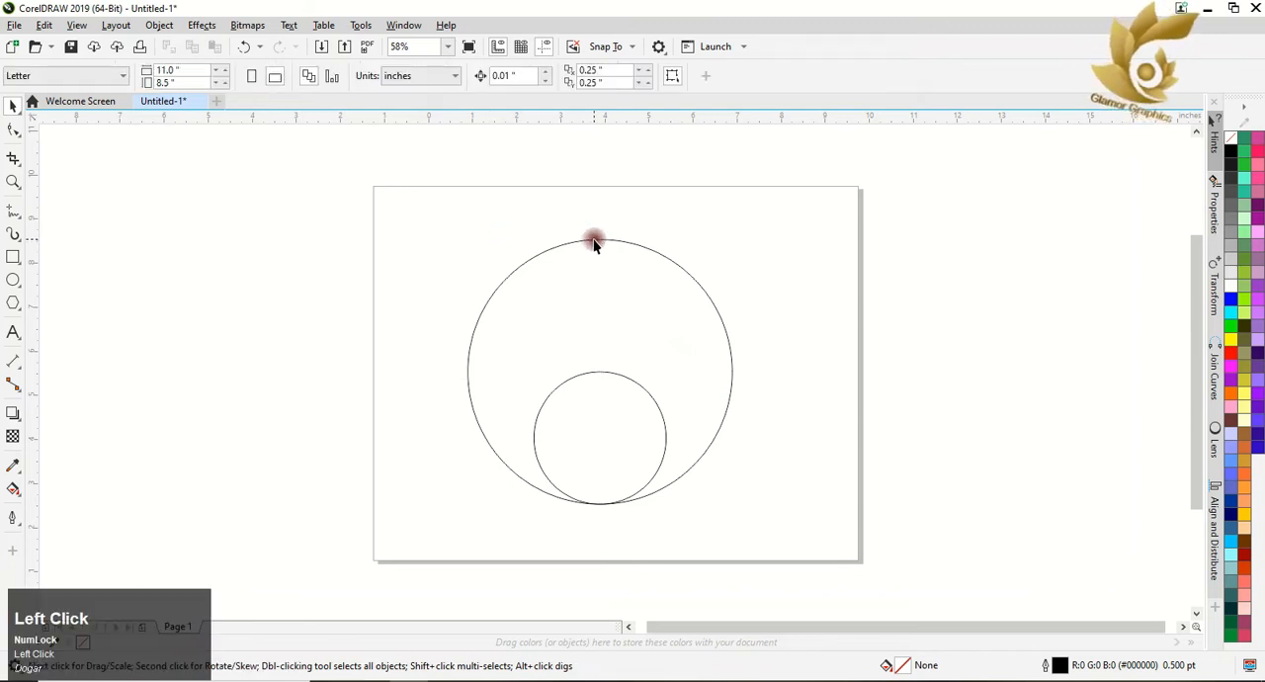
Convert the large circle to a pie and reduce it to the lower-left quarter, from 180 to 270 degrees.
left_click(594, 240)
left_click(453, 76)
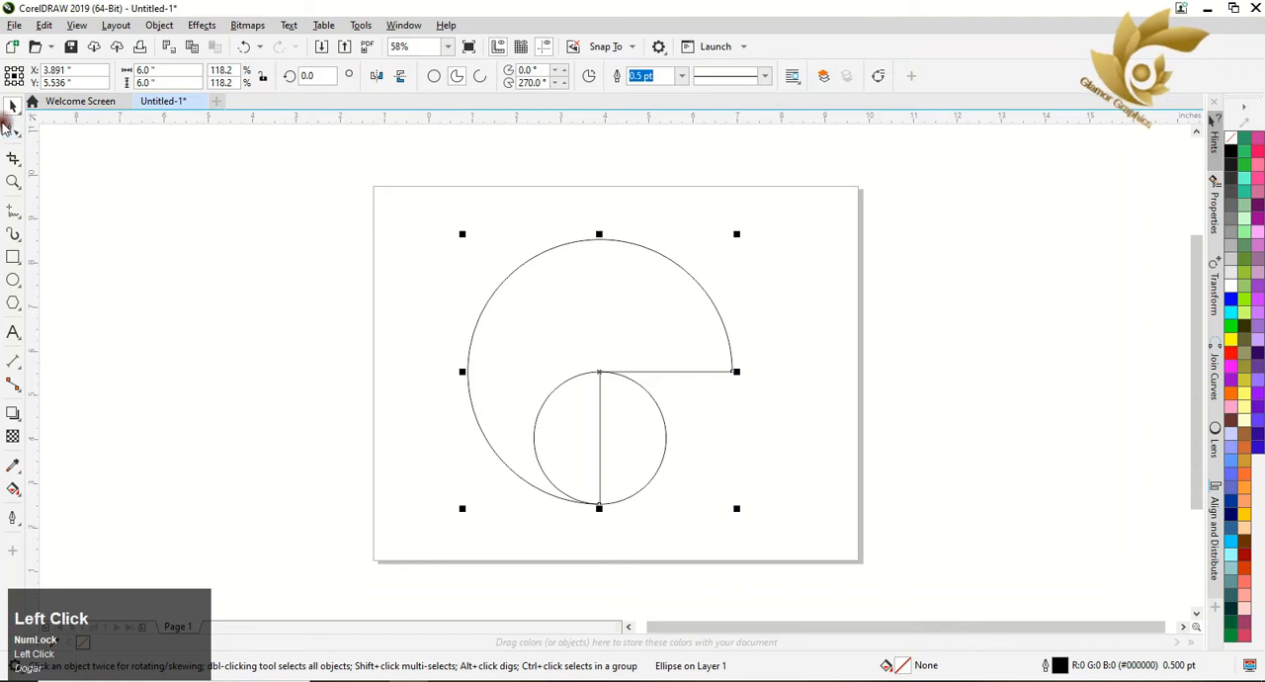
left_click(13, 133)
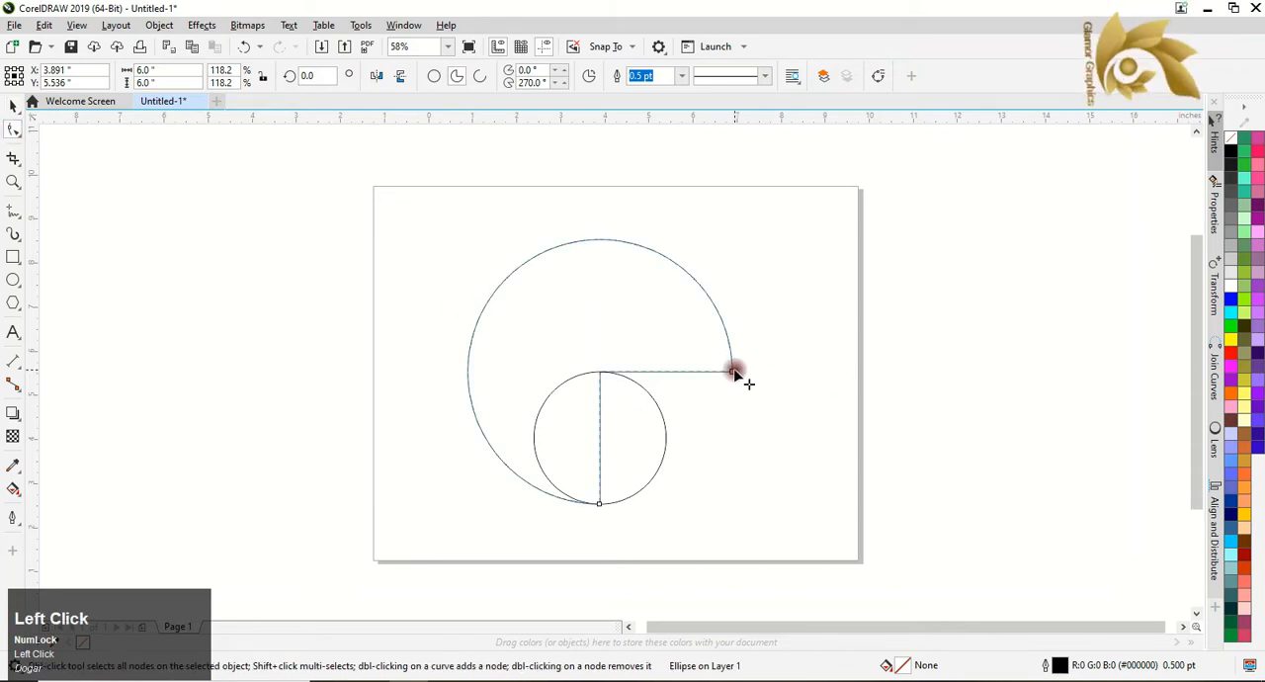
left_click_drag(734, 372, 446, 375)
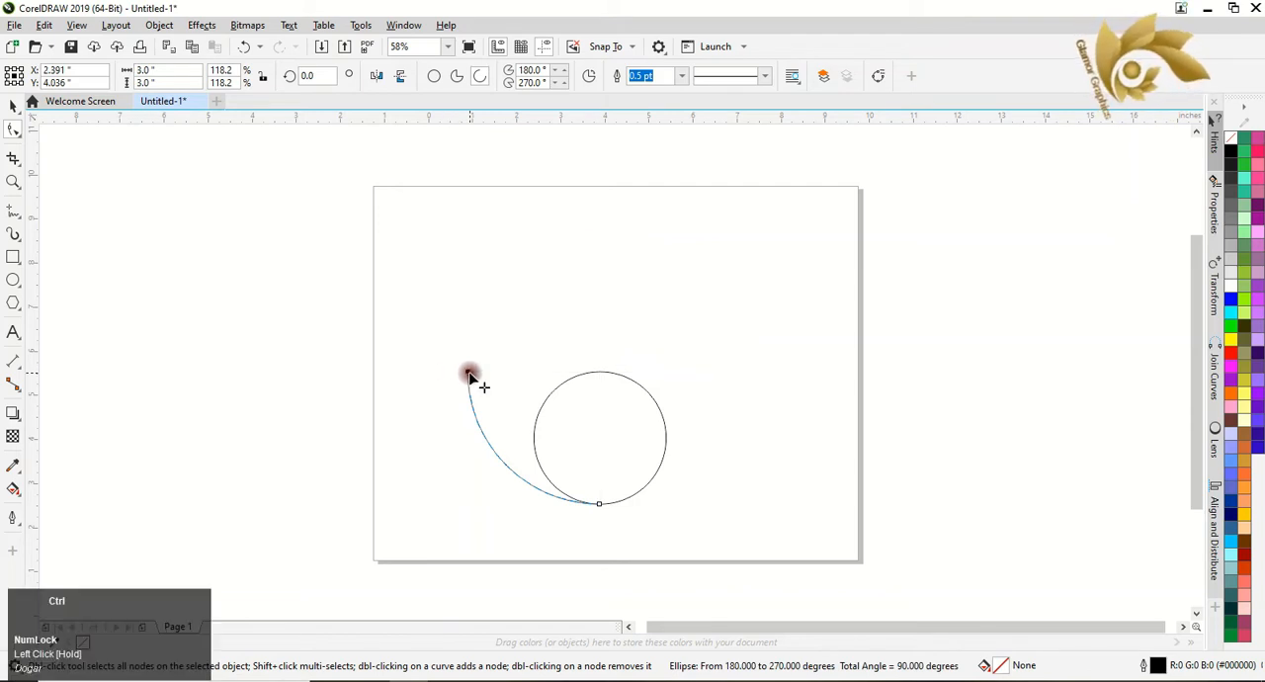
key("ctrl+z")
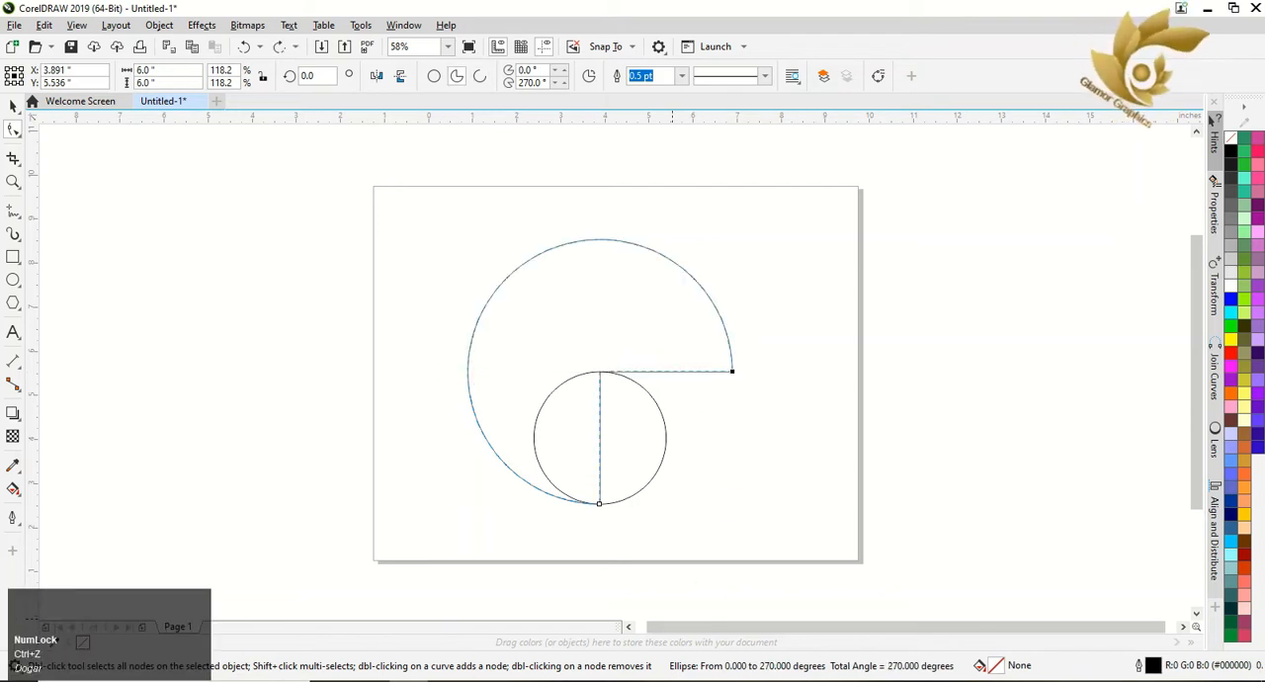
left_click(466, 679)
key("ctrl+shift+z")
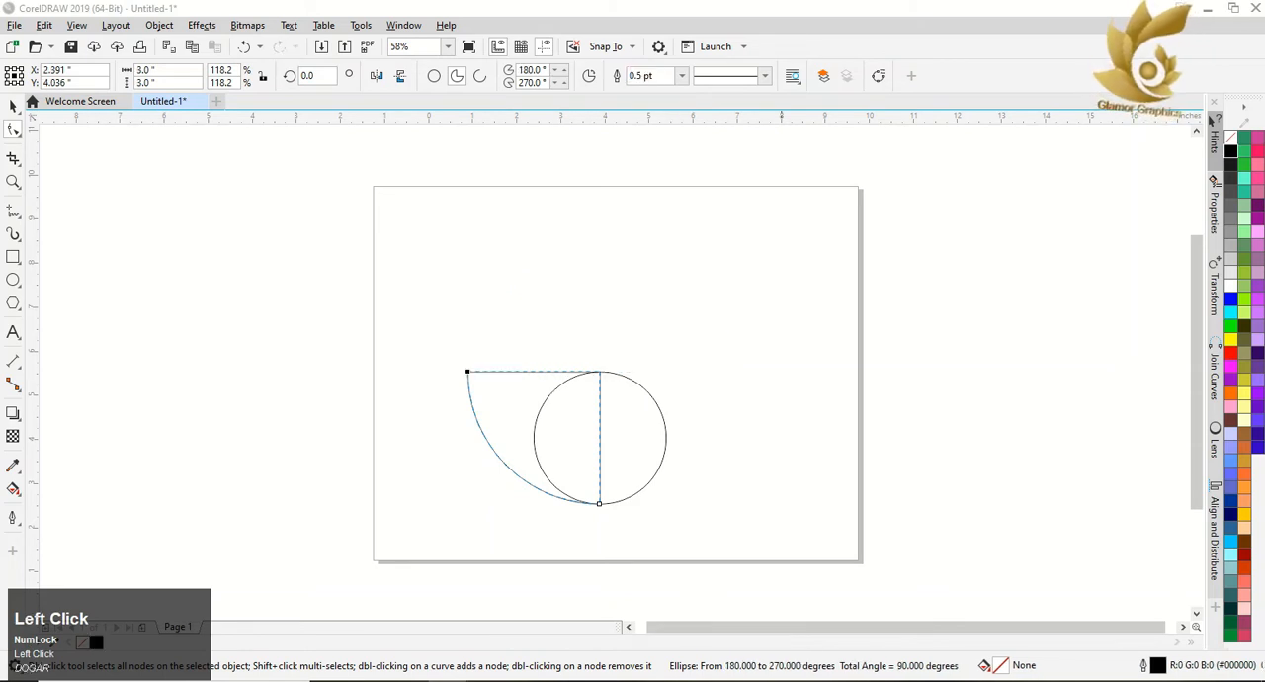
left_click(615, 567)
left_click(12, 105)
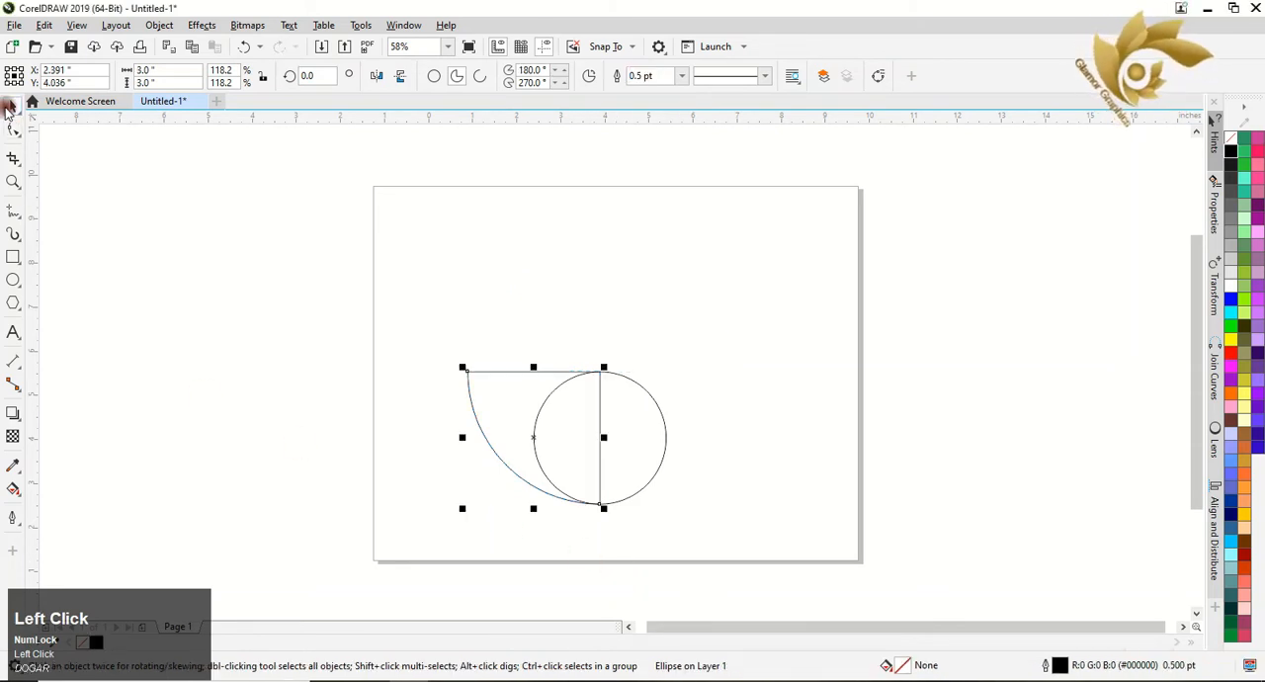
Select the quarter pie and the small circle, undo a trial weld, and trim the pie with the circle.
left_click(211, 301)
left_click_drag(347, 280, 779, 559)
left_click(462, 78)
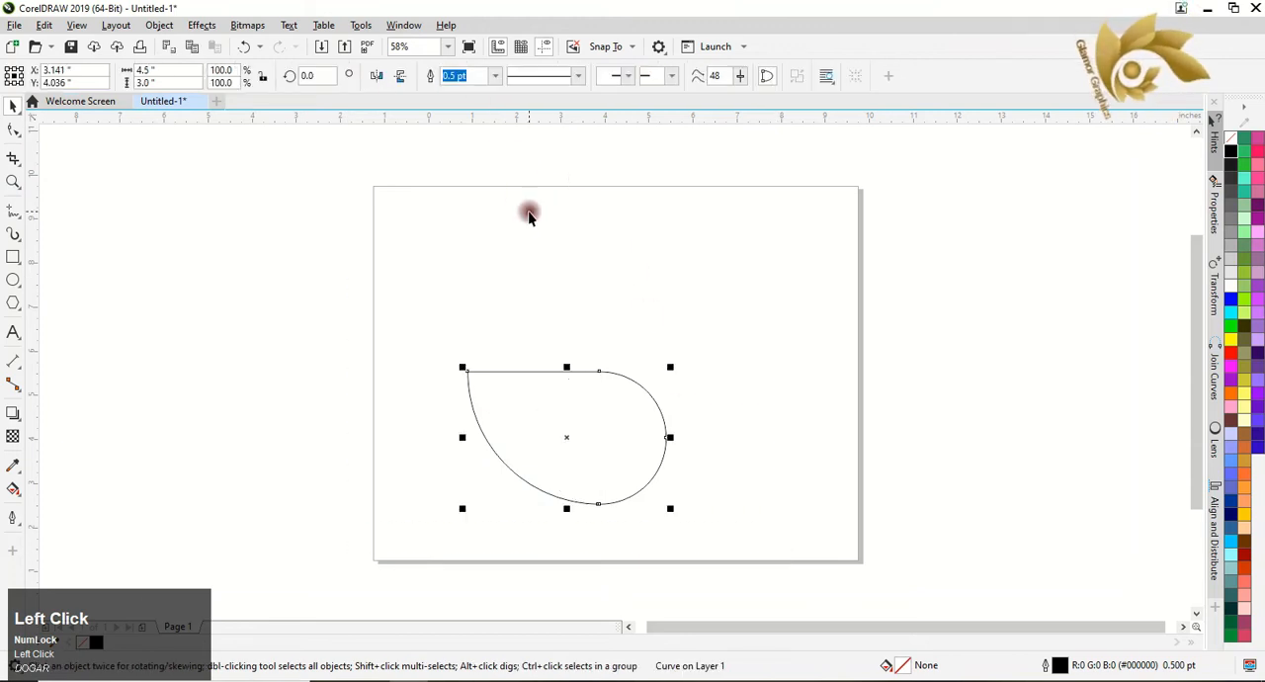
key("ctrl+z")
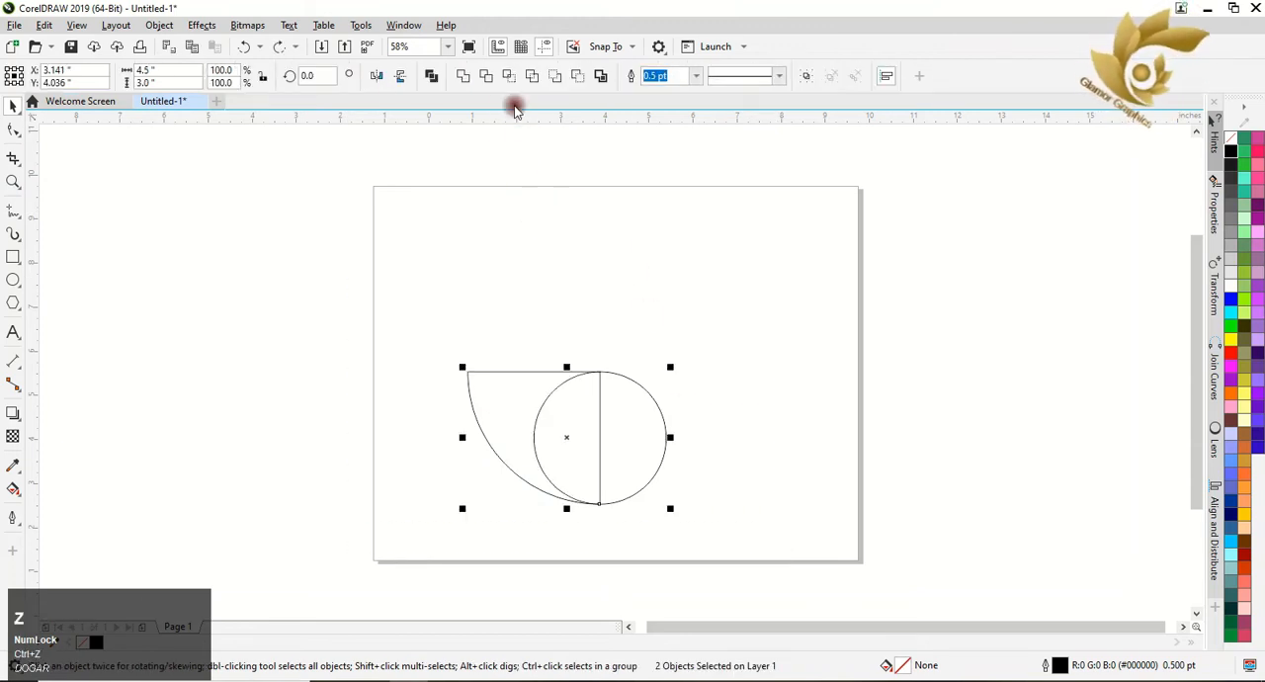
left_click(492, 77)
left_click(455, 255)
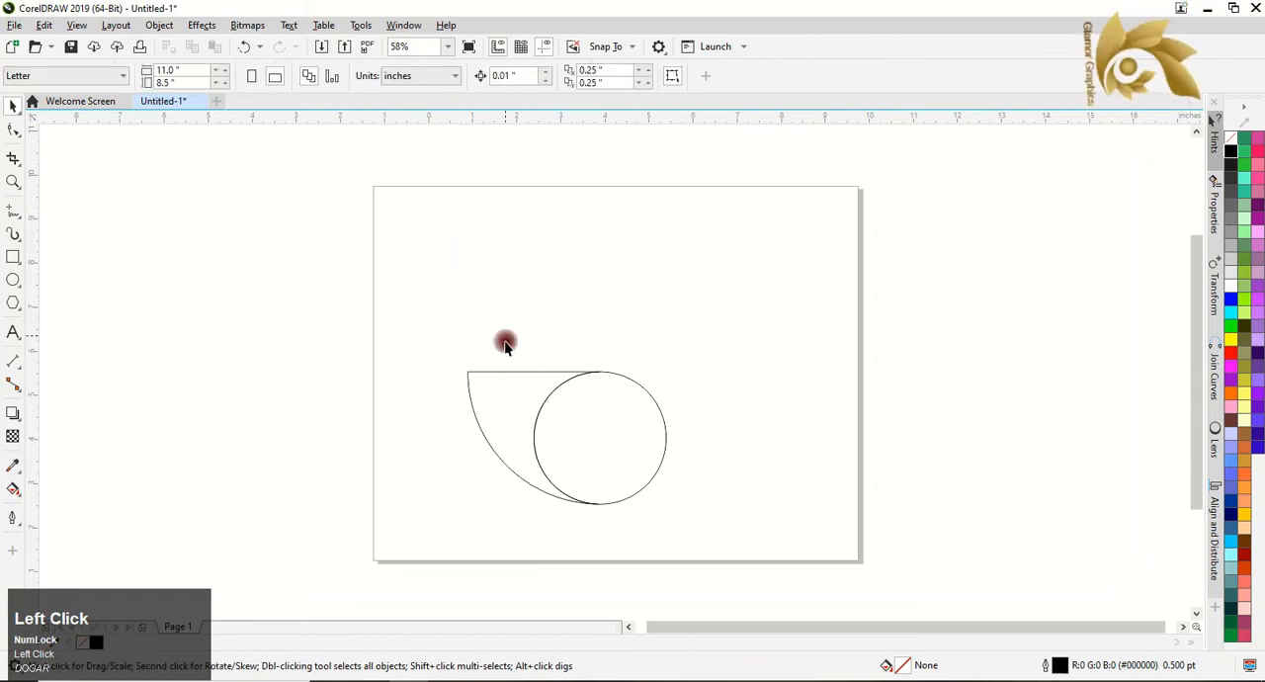
Make the trimmed shape's upper-right node smooth and move it left and slightly up, to about 1.9 inches horizontally.
left_click(499, 373)
scroll(564, 522, "up", 2)
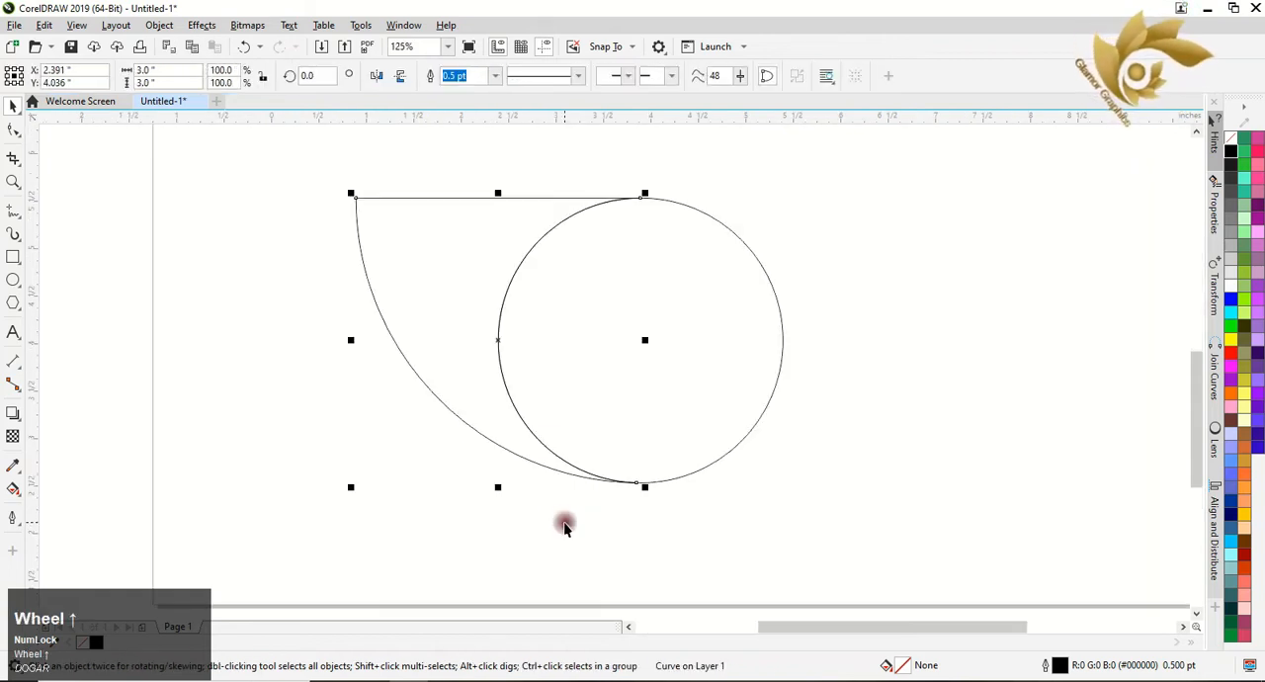
left_click(13, 128)
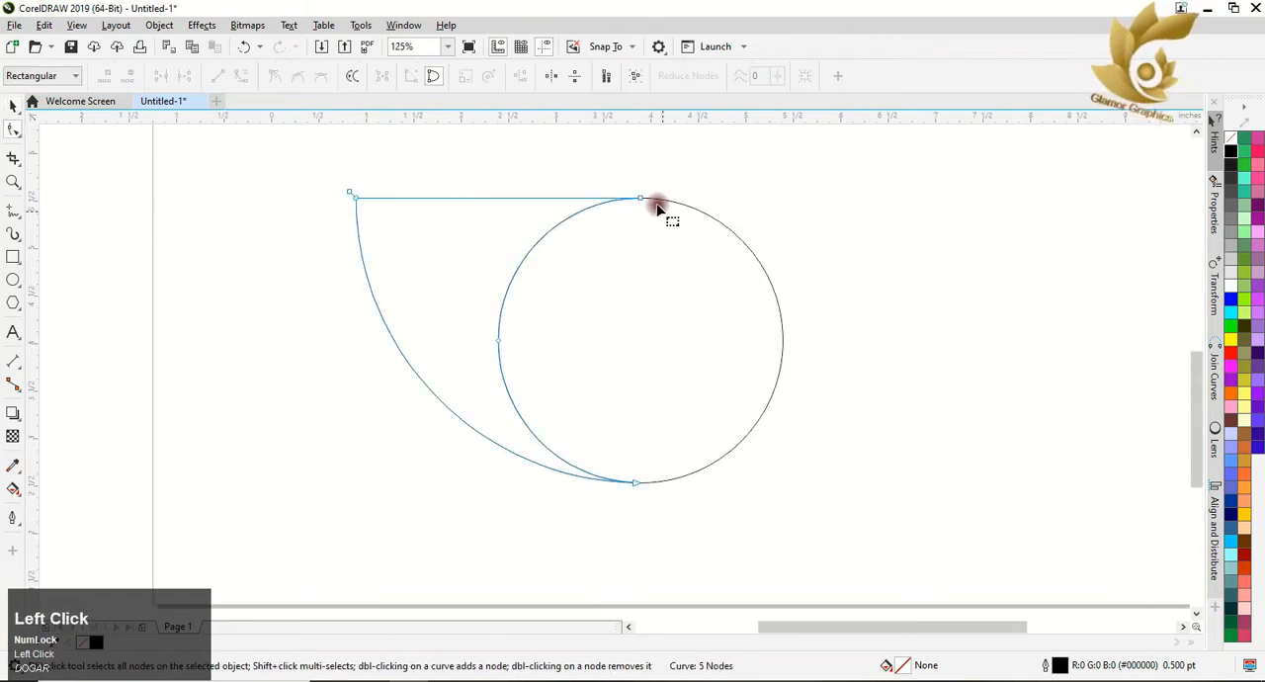
left_click_drag(645, 201, 538, 195)
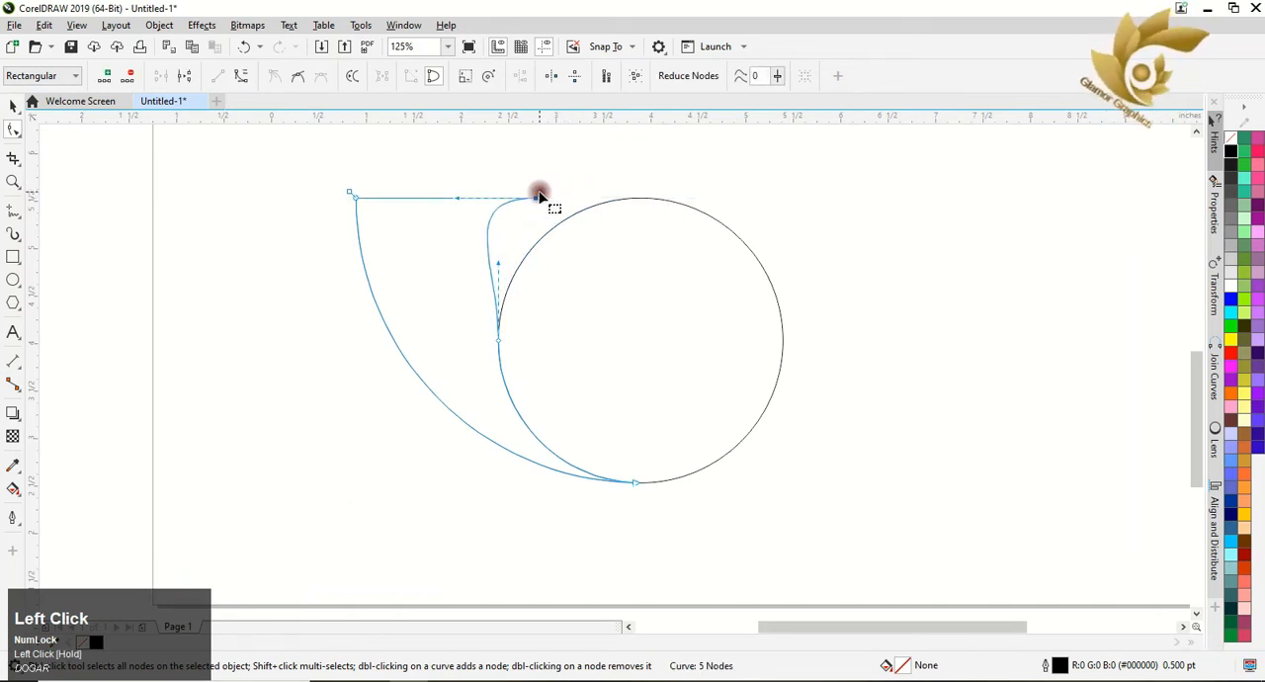
left_click(297, 75)
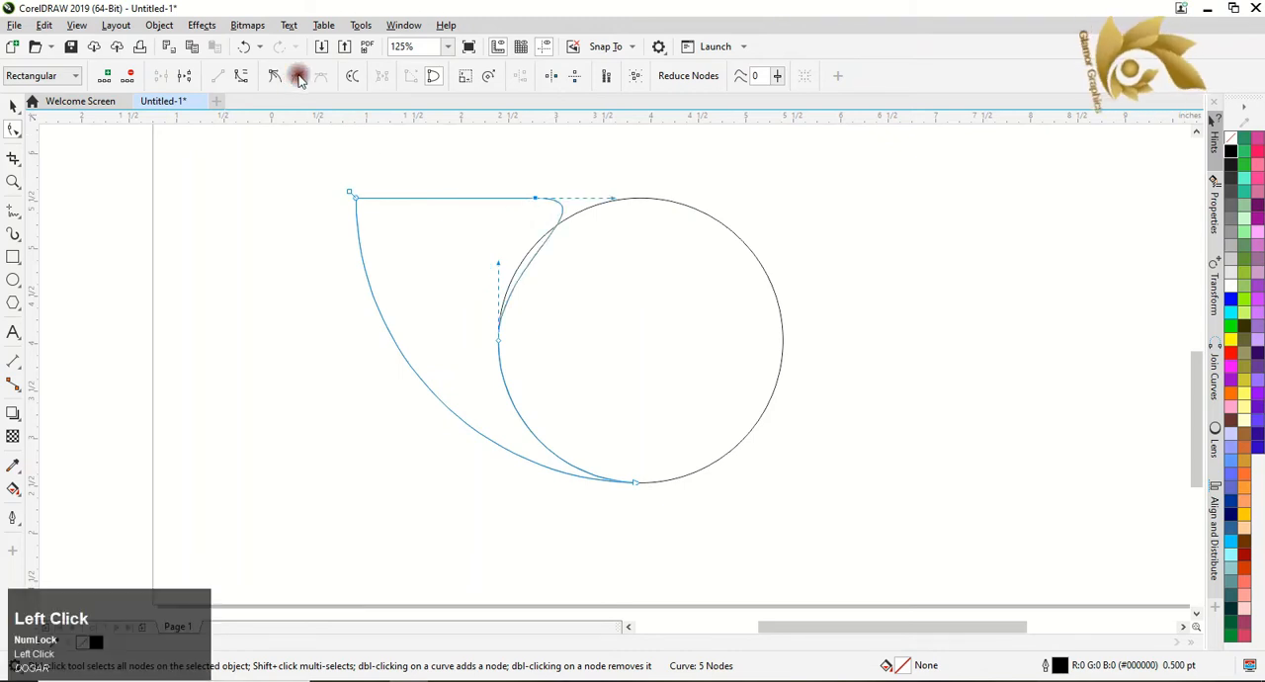
left_click_drag(534, 196, 456, 182)
left_click(530, 175)
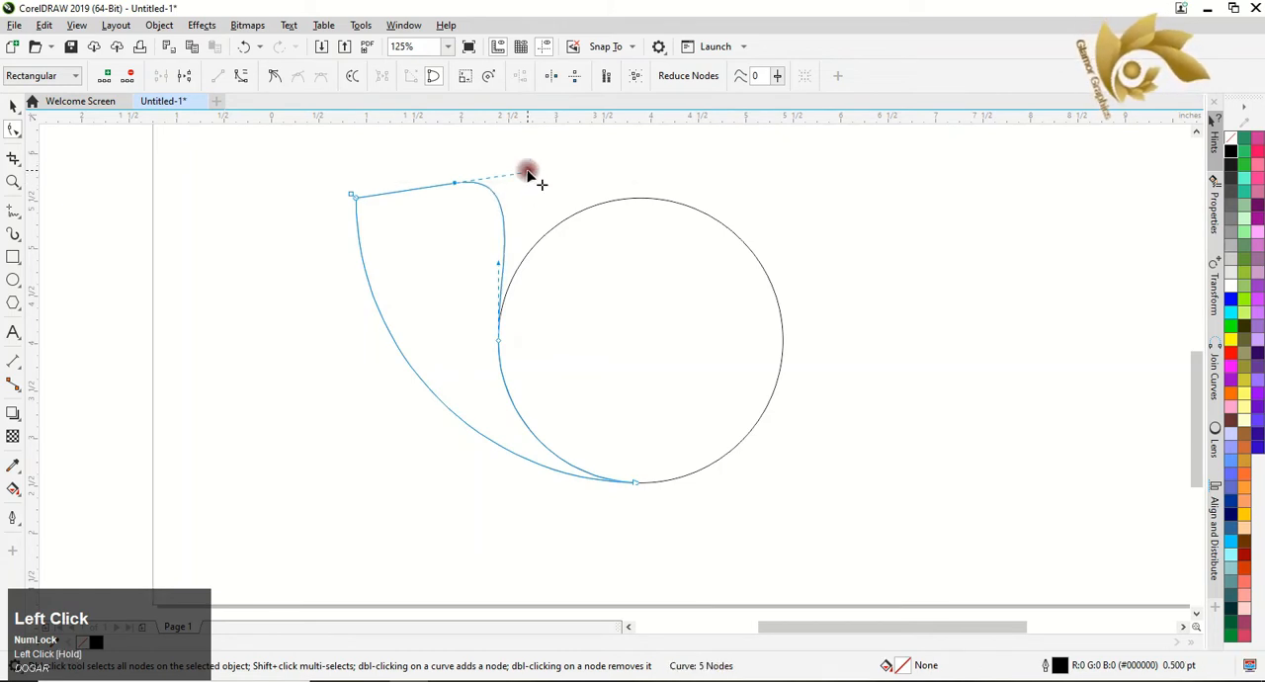
Try to reshape the outer curve with the control handles at the upper-left corner, and undo the bulge.
left_click(354, 198)
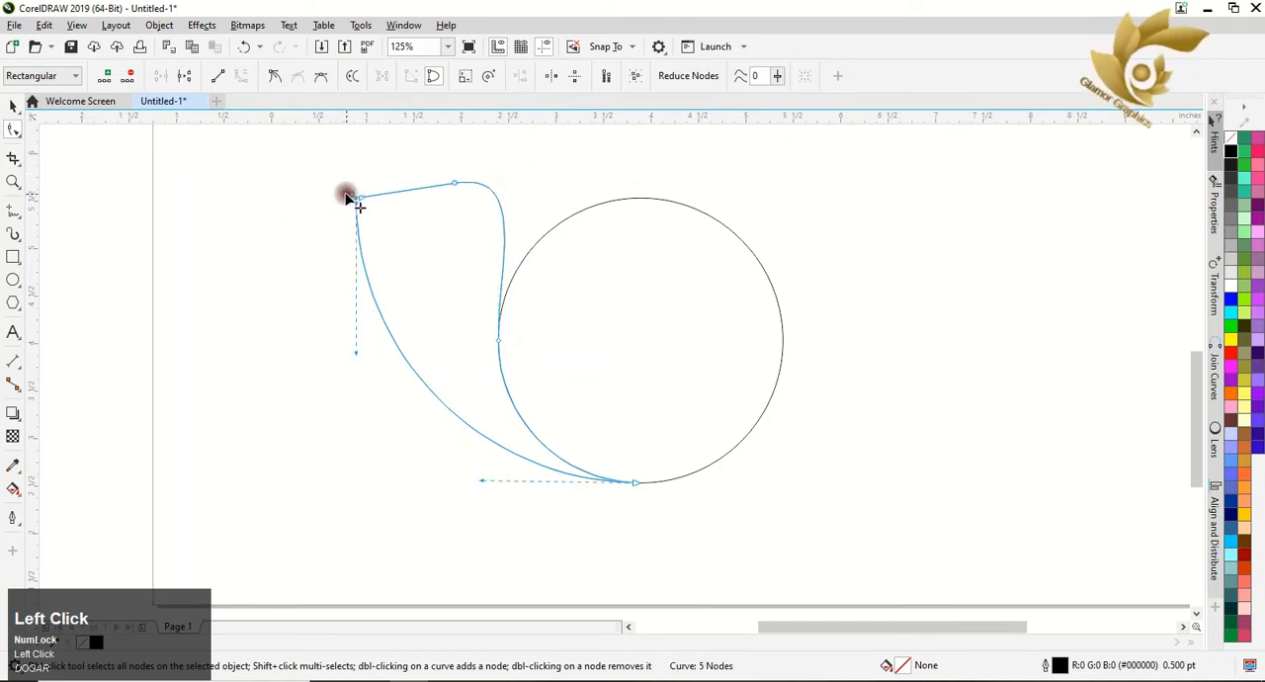
mouse_move(355, 355)
left_mouse_down()
mouse_move(336, 350)
mouse_move(365, 231)
mouse_move(336, 350)
mouse_move(347, 356)
left_mouse_up()
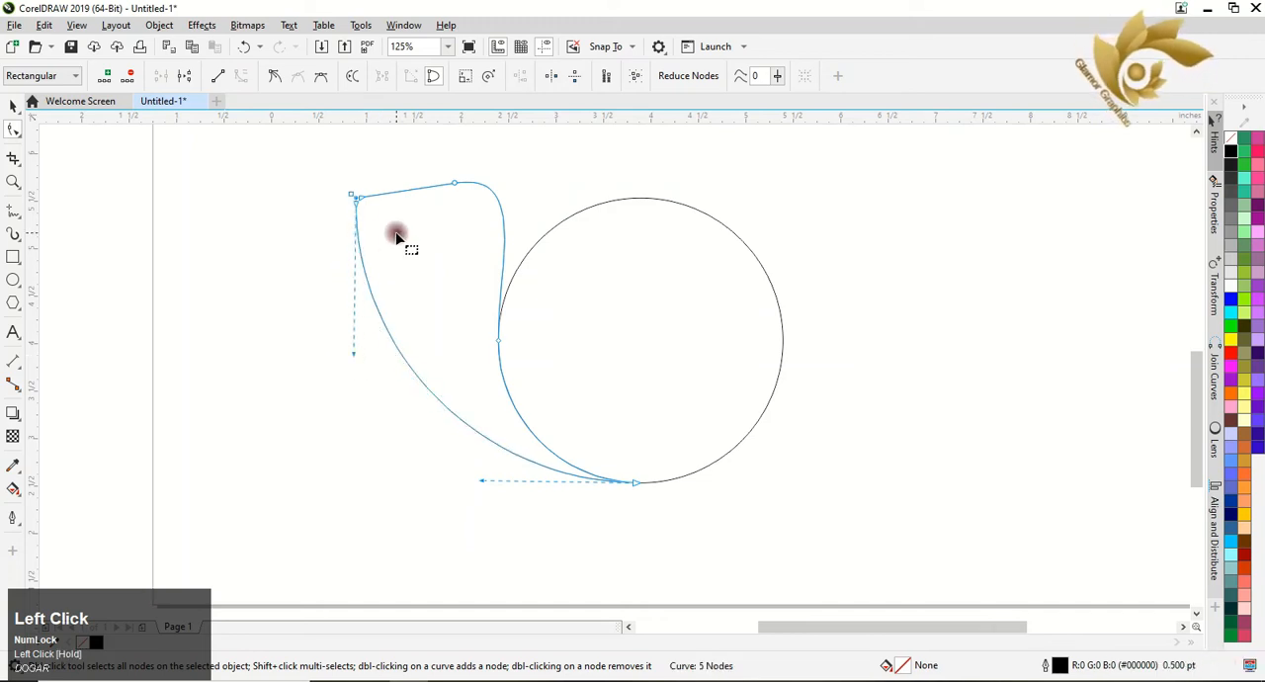
left_click_drag(362, 197, 367, 189)
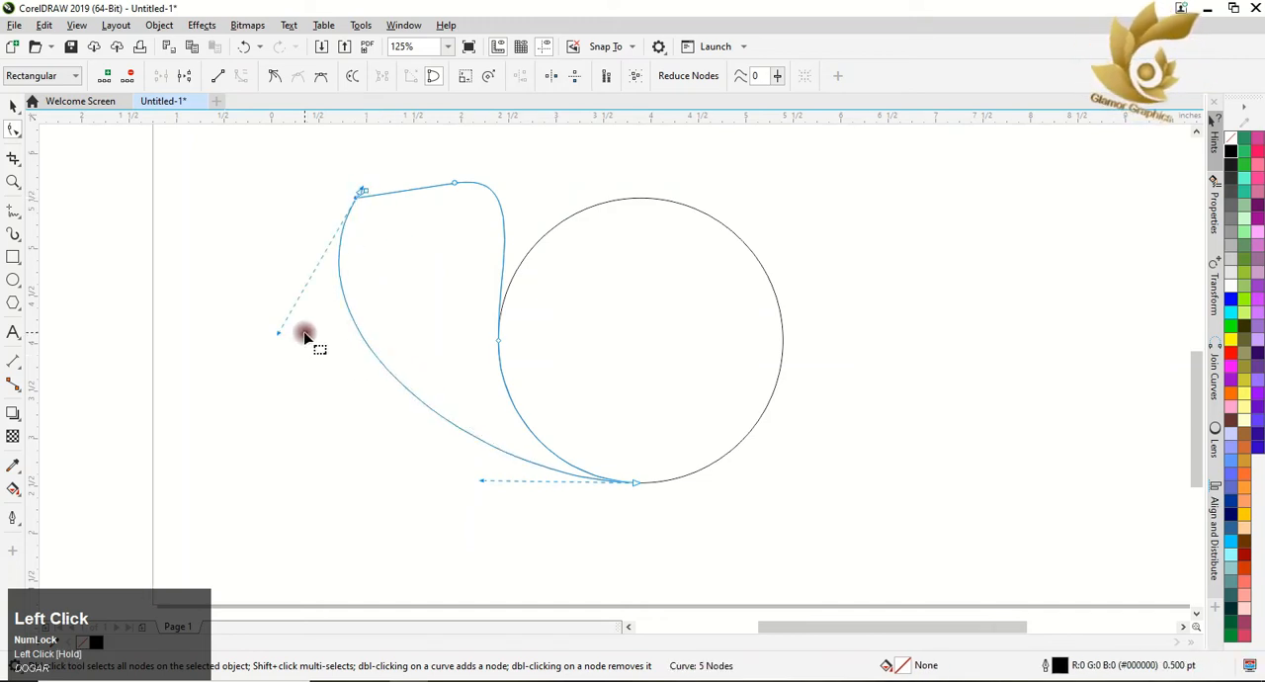
key("ctrl+z")
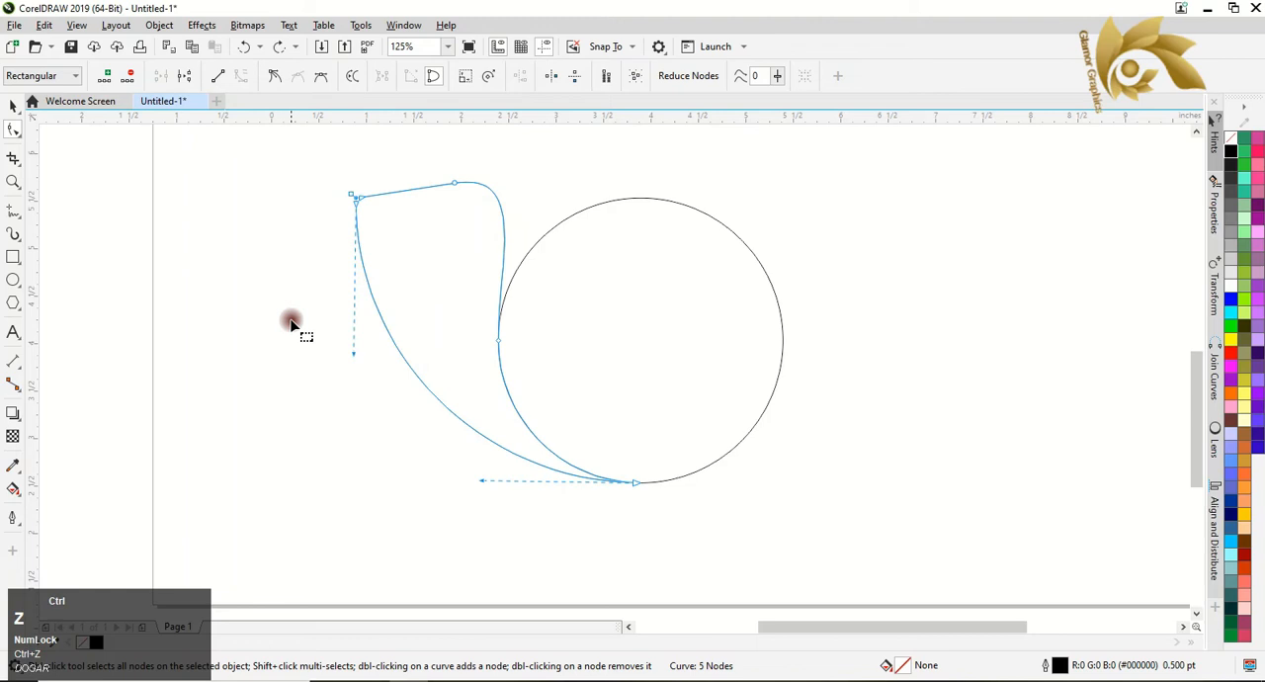
Try deleting the surplus node at the shape's upper-left corner and bending the top edge, and undo the last adjustment.
left_click(358, 214)
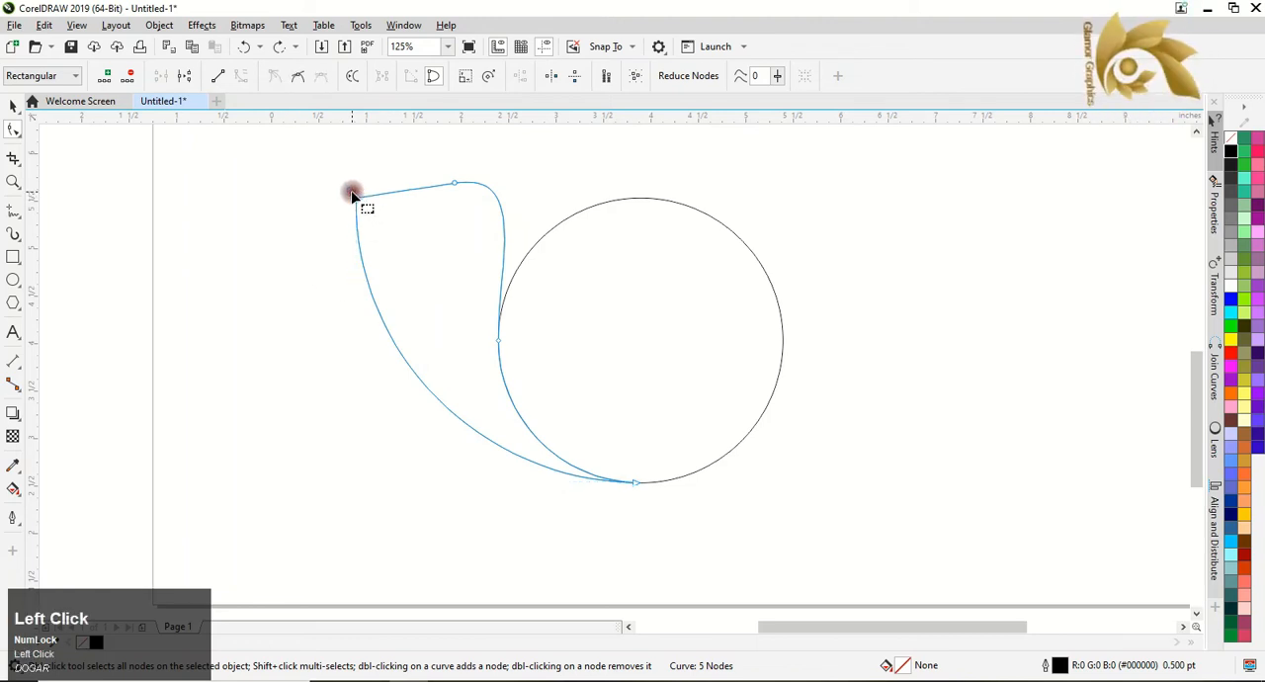
double_click(353, 194)
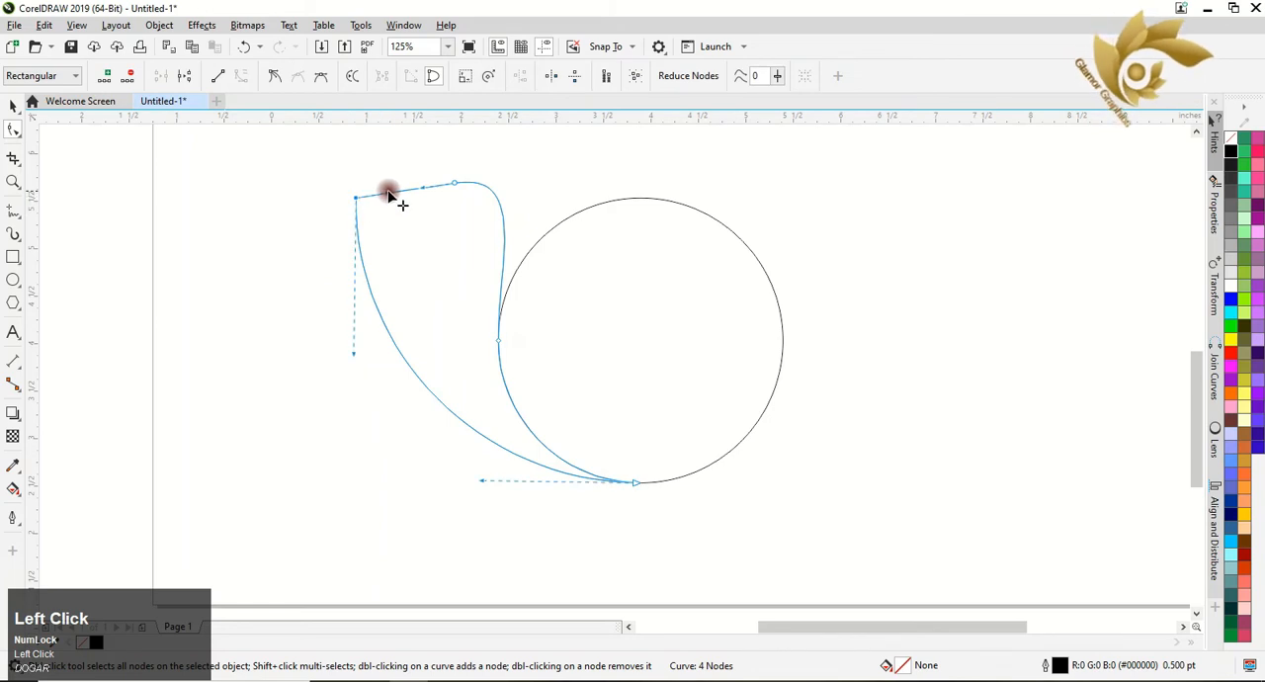
mouse_move(387, 194)
left_mouse_down()
mouse_move(428, 182)
mouse_move(392, 198)
left_mouse_up()
key("ctrl+z")
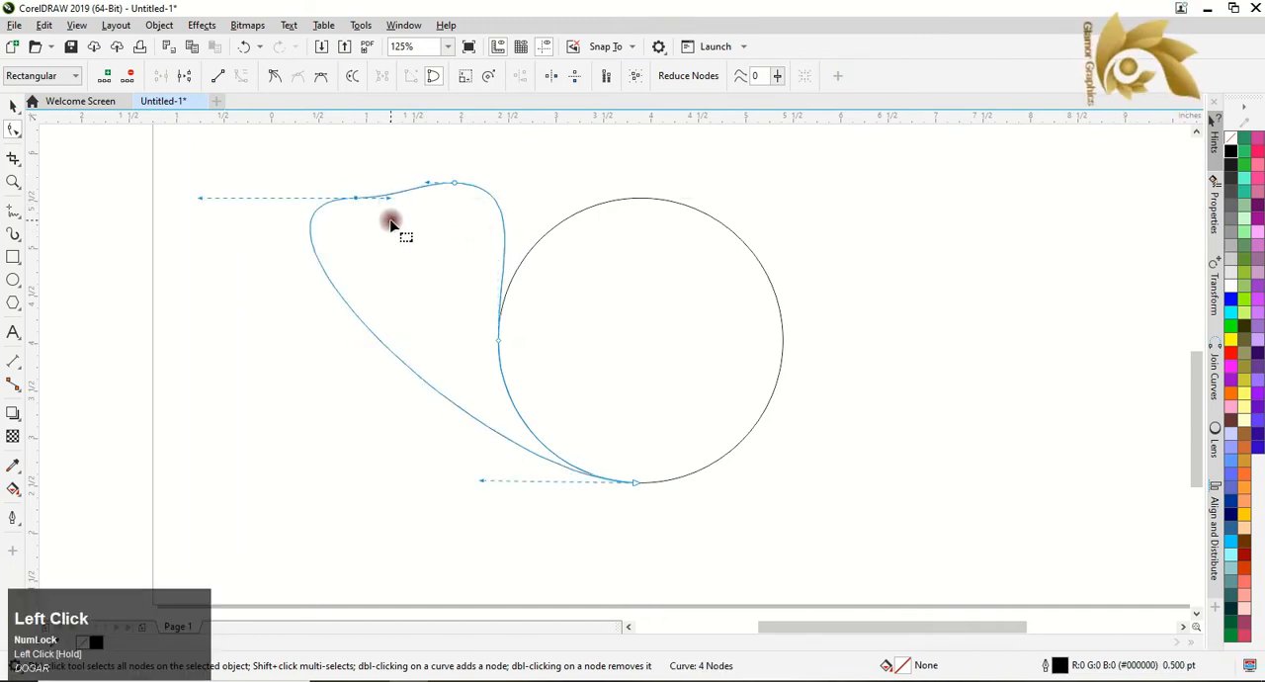
Try deleting the upper-left corner node, and undo the recent node edits at that corner.
left_click(355, 200)
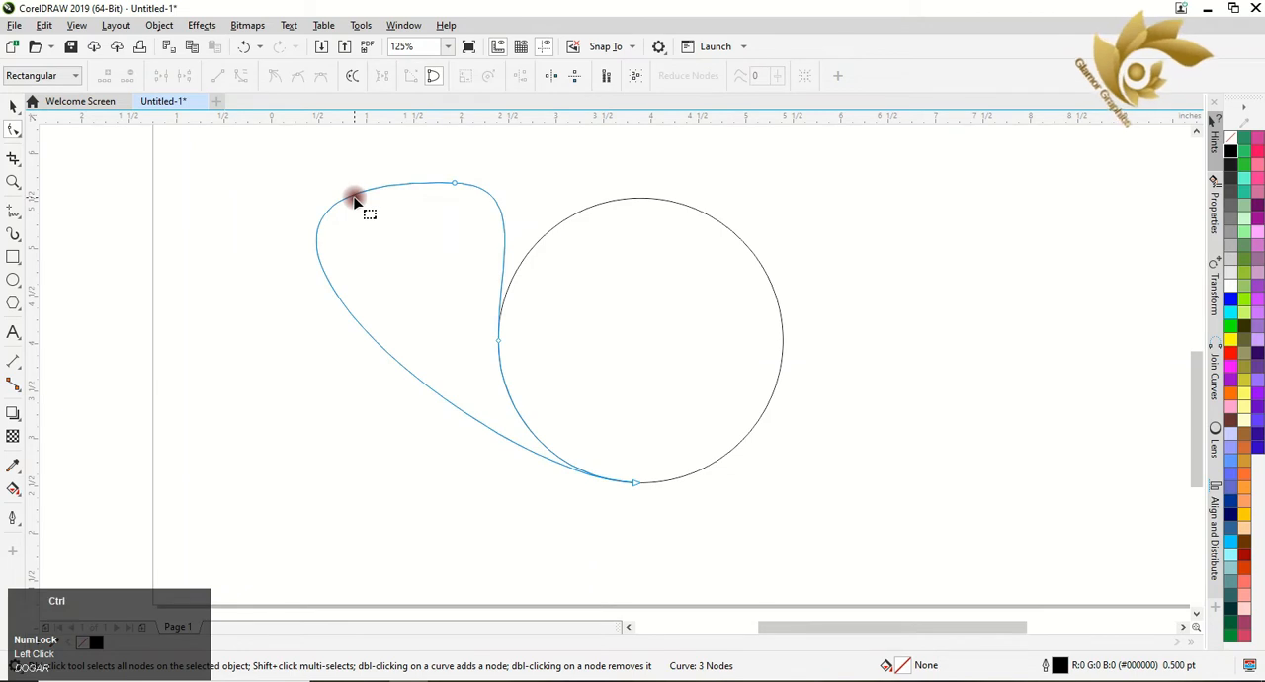
key("ctrl+z")
key("ctrl+z")
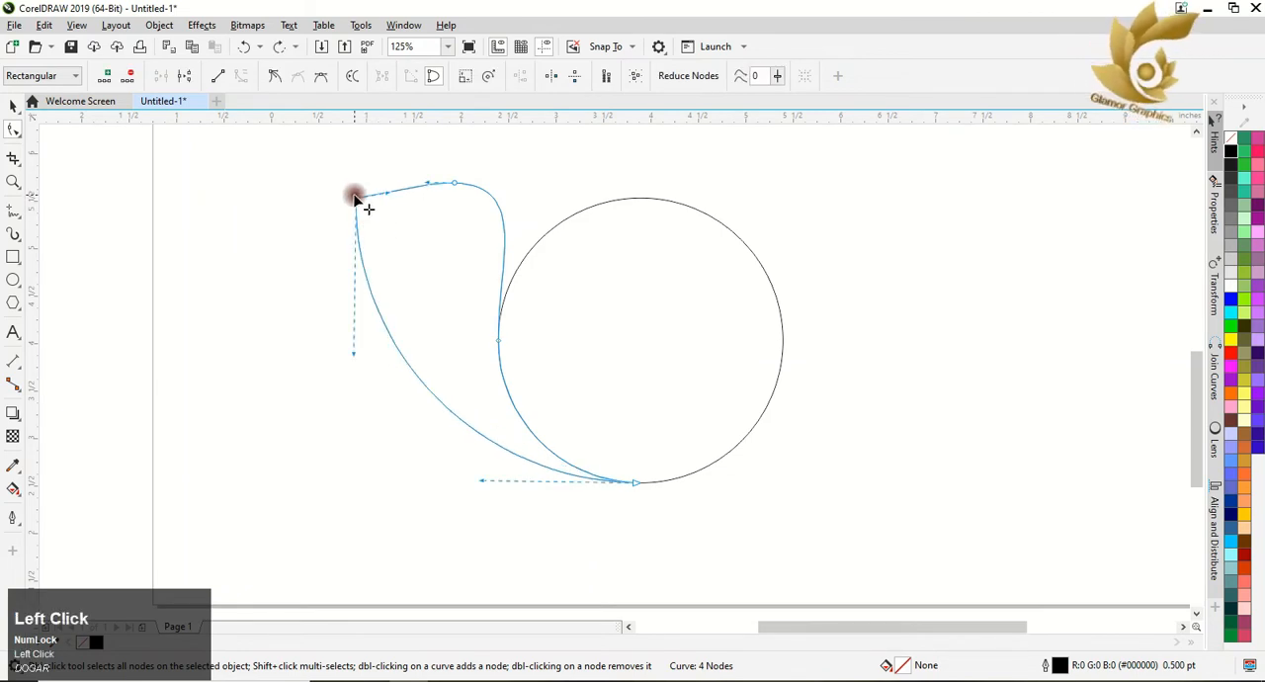
left_click(355, 198)
key("ctrl+z")
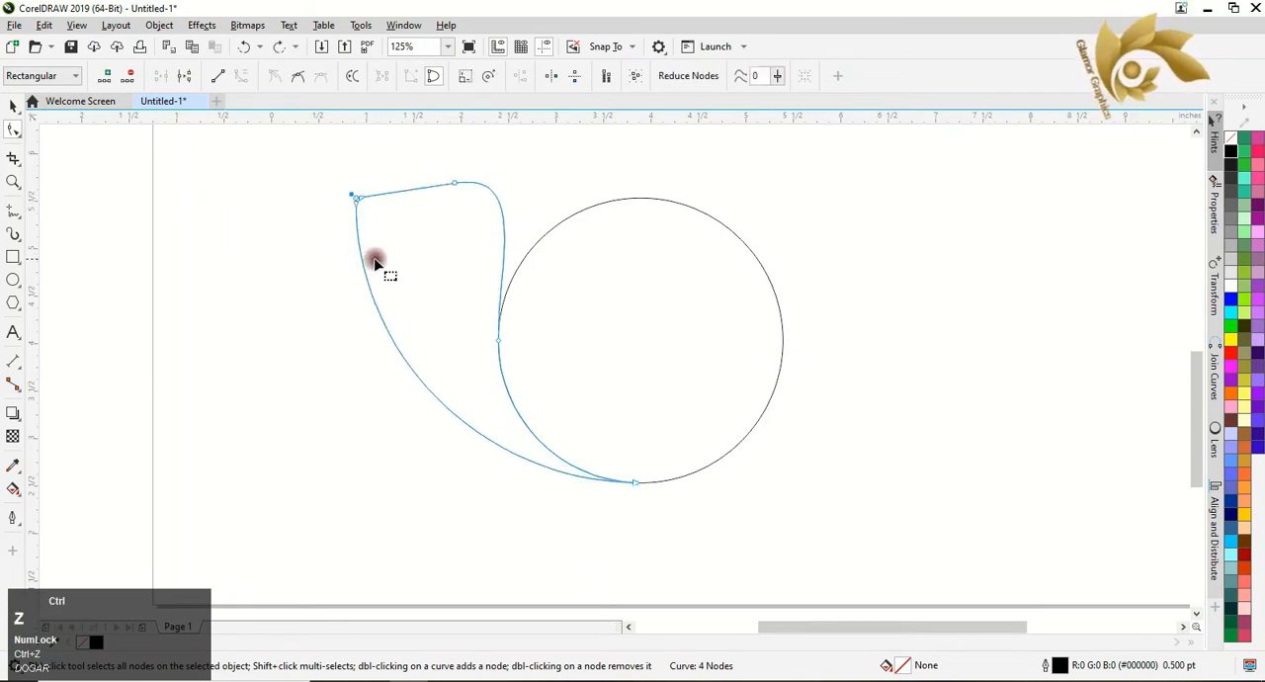
Try to level the shape's top edge and adjust the control handles beside the circle, and undo the handle adjustments.
key("ctrl+z")
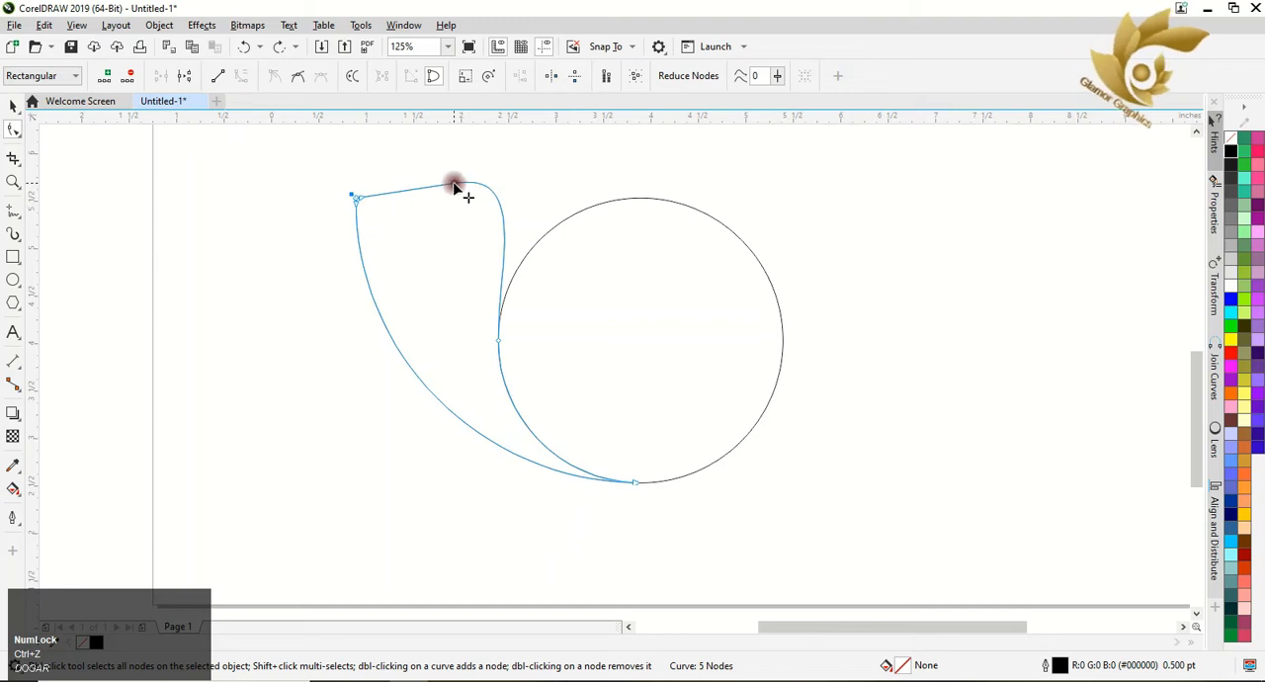
left_click_drag(458, 184, 524, 198)
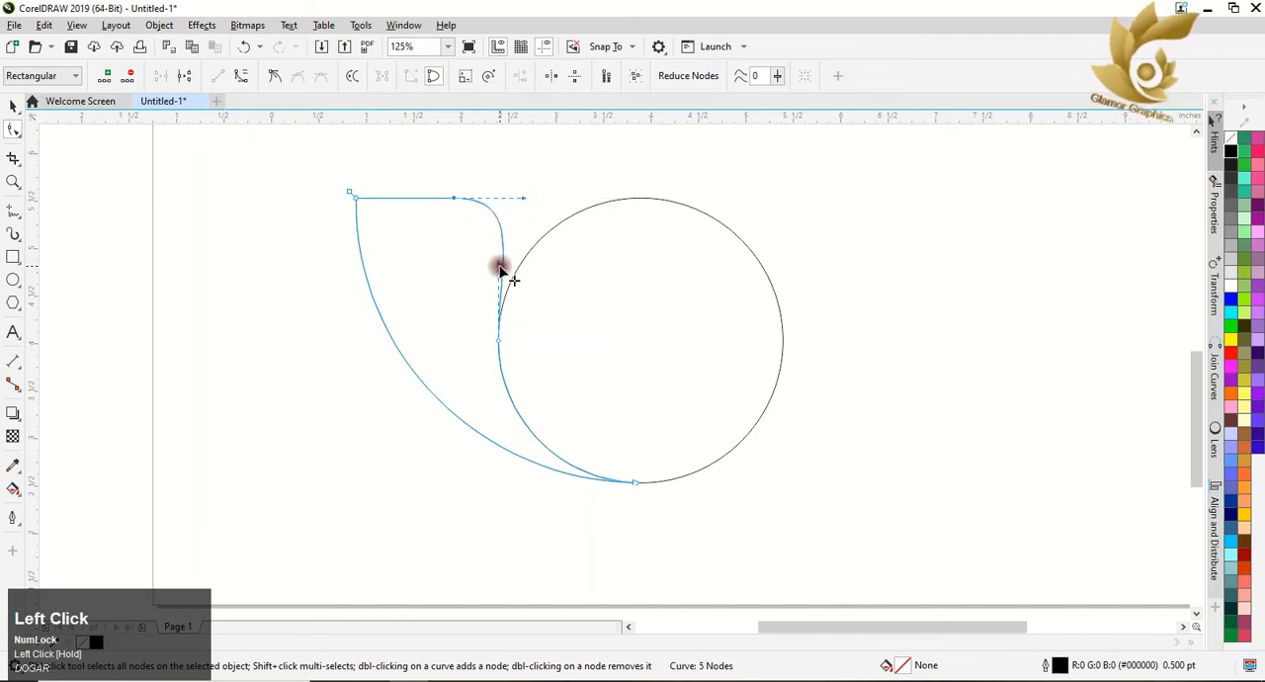
left_click_drag(500, 267, 494, 269)
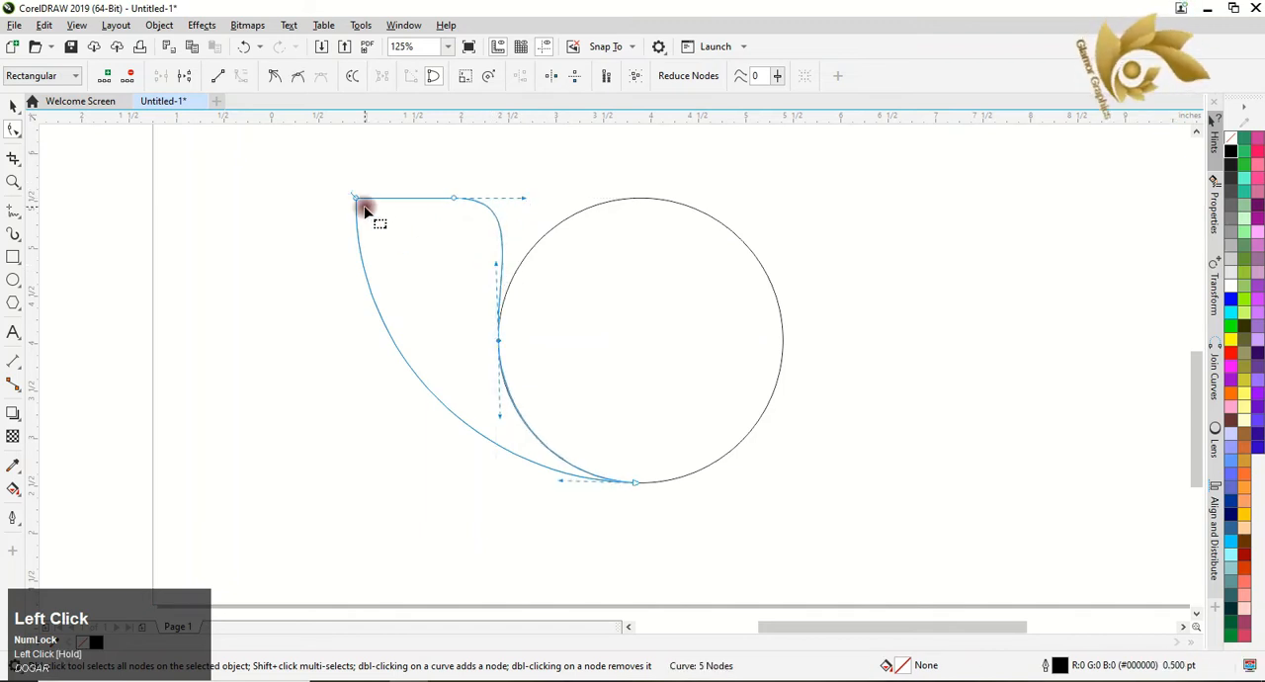
left_click_drag(361, 202, 362, 204)
key("ctrl+z")
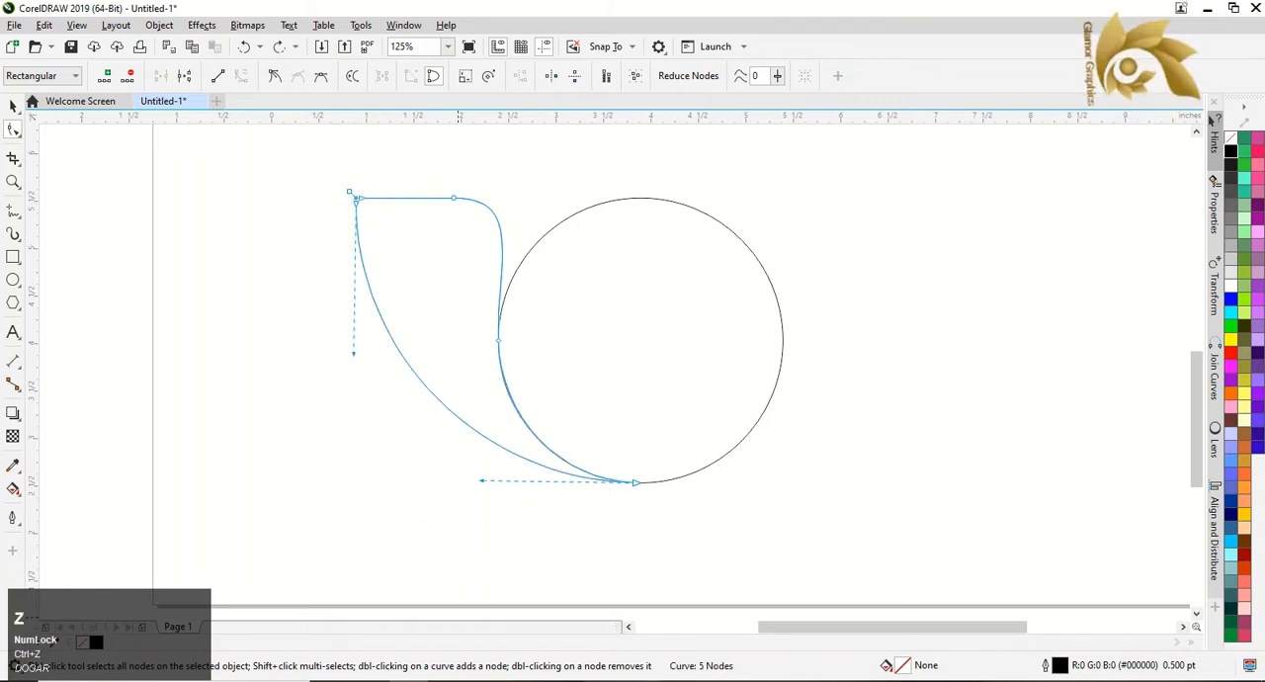
left_click(632, 680)
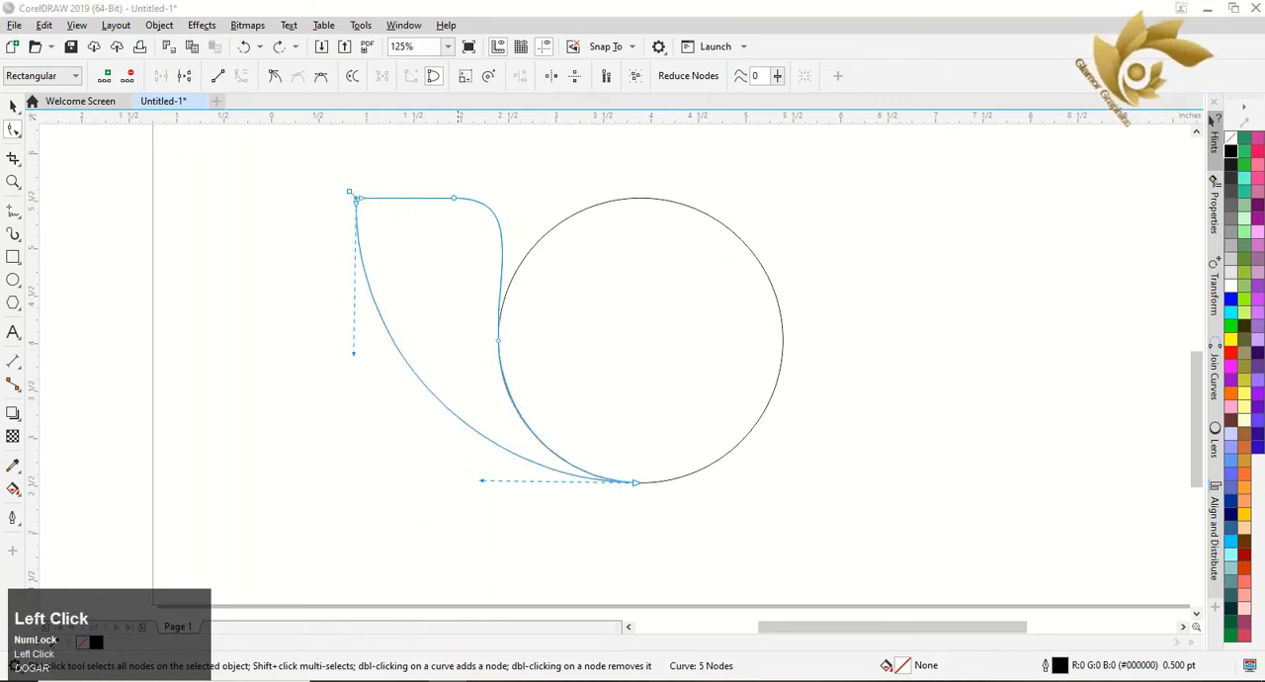
key("ctrl+z")
key("ctrl+z")
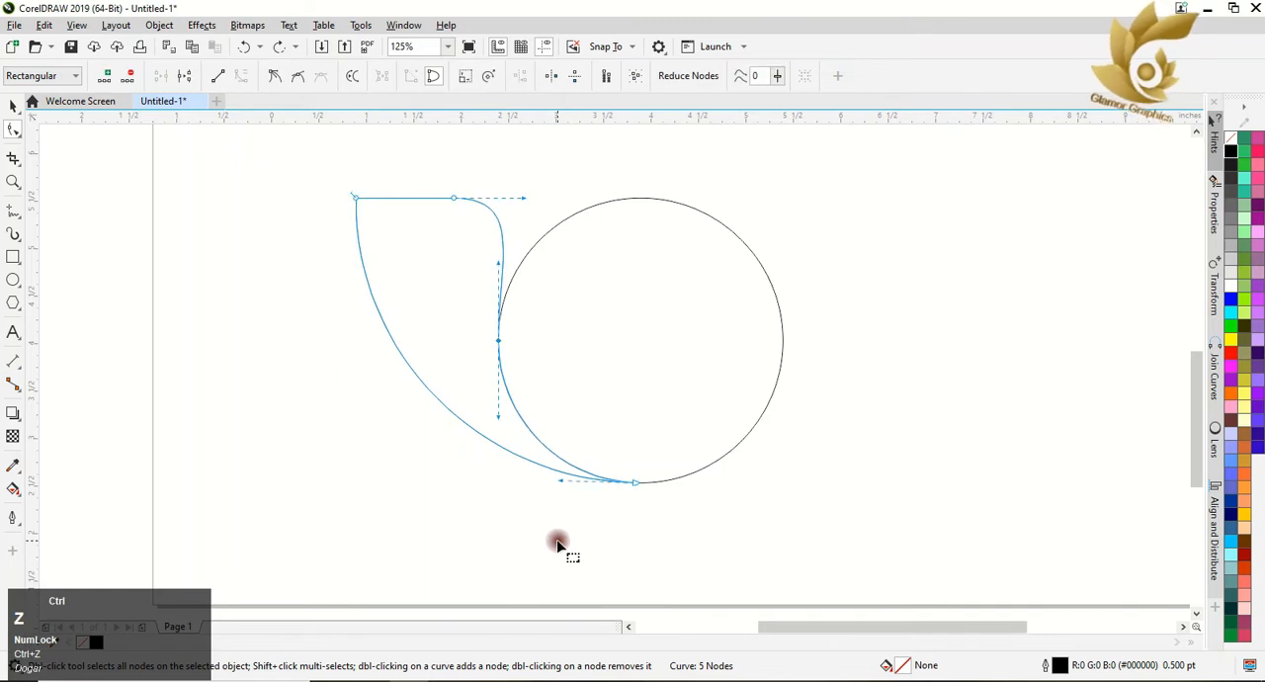
Undo the remaining node edits until the trimmed shape's upper-right node is back at the top of the circle.
key("z")
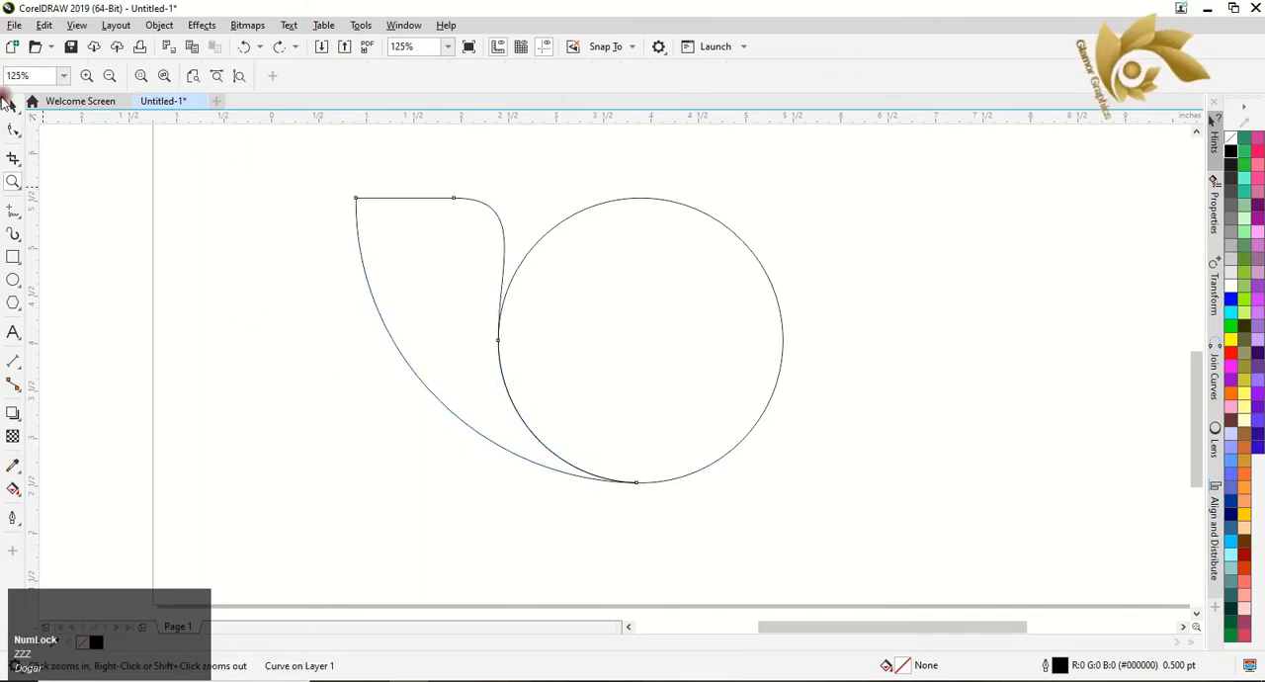
left_click(10, 105)
key("ctrl+z")
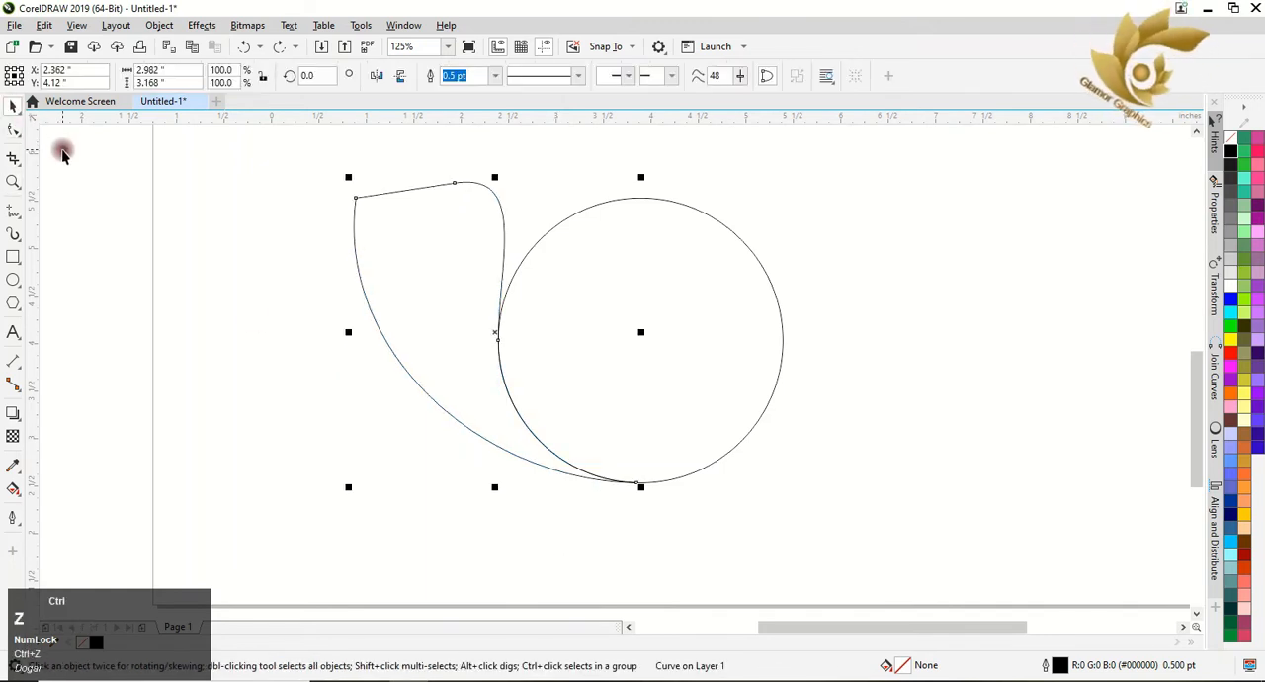
key("z")
key("z")
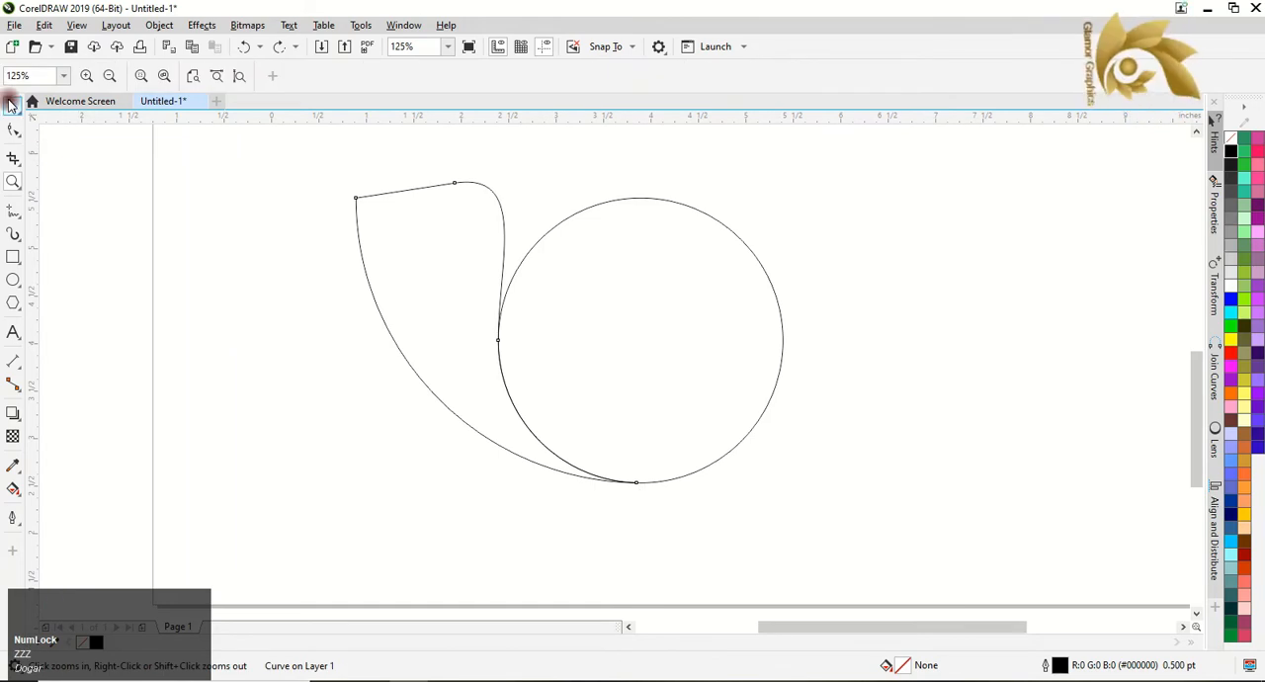
left_click(10, 105)
key("ctrl+z")
key("ctrl+z")
key("ctrl+z")
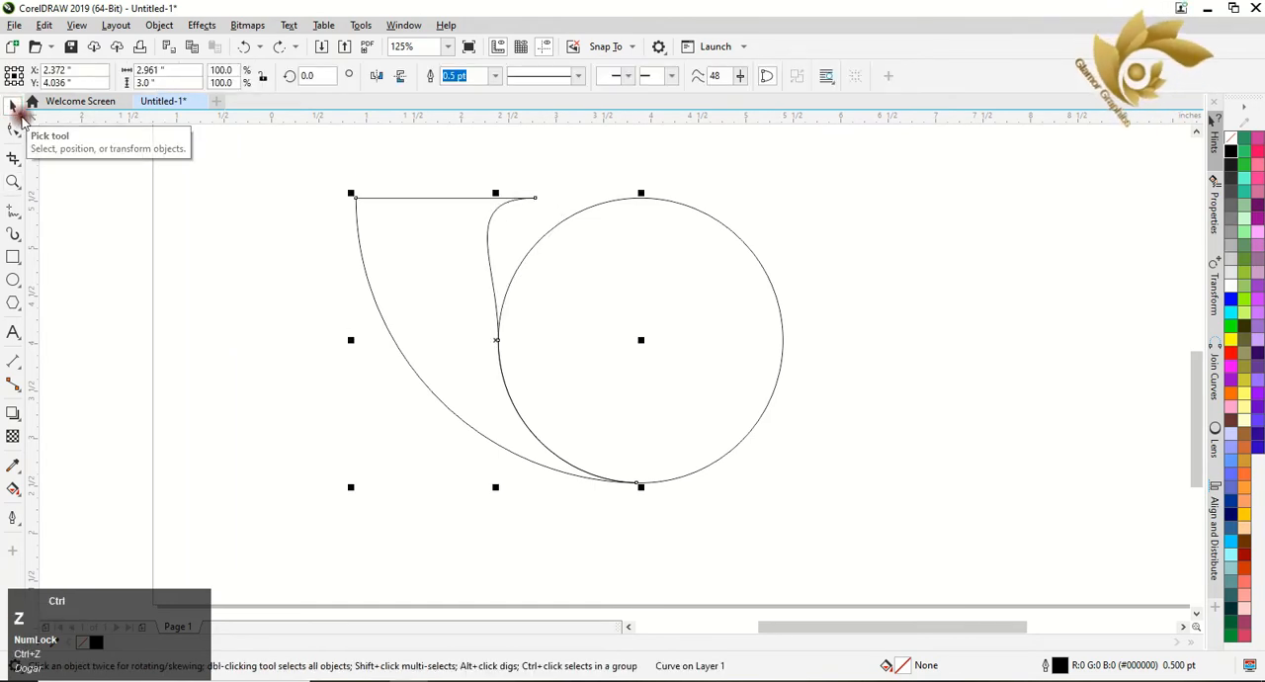
key("ctrl+z")
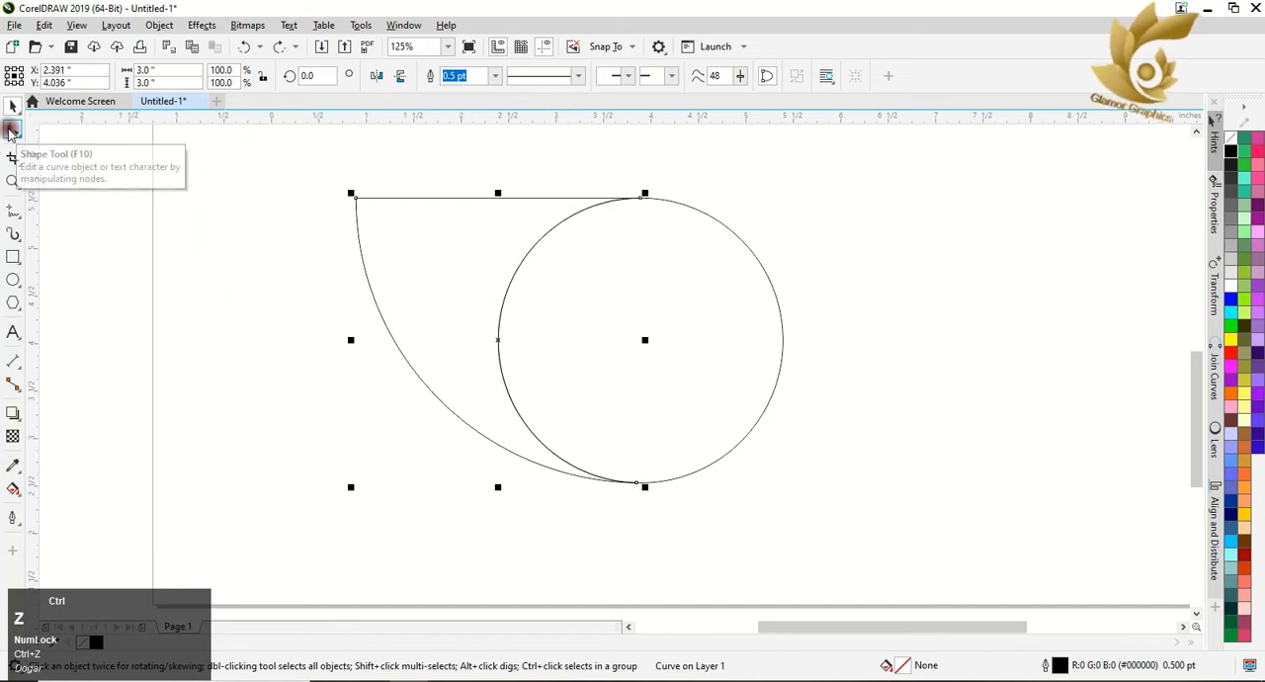
Move the trimmed shape's upper-right node left along the top edge to about 3.05 inches horizontally, and delete it.
left_click(12, 104)
left_click(390, 193)
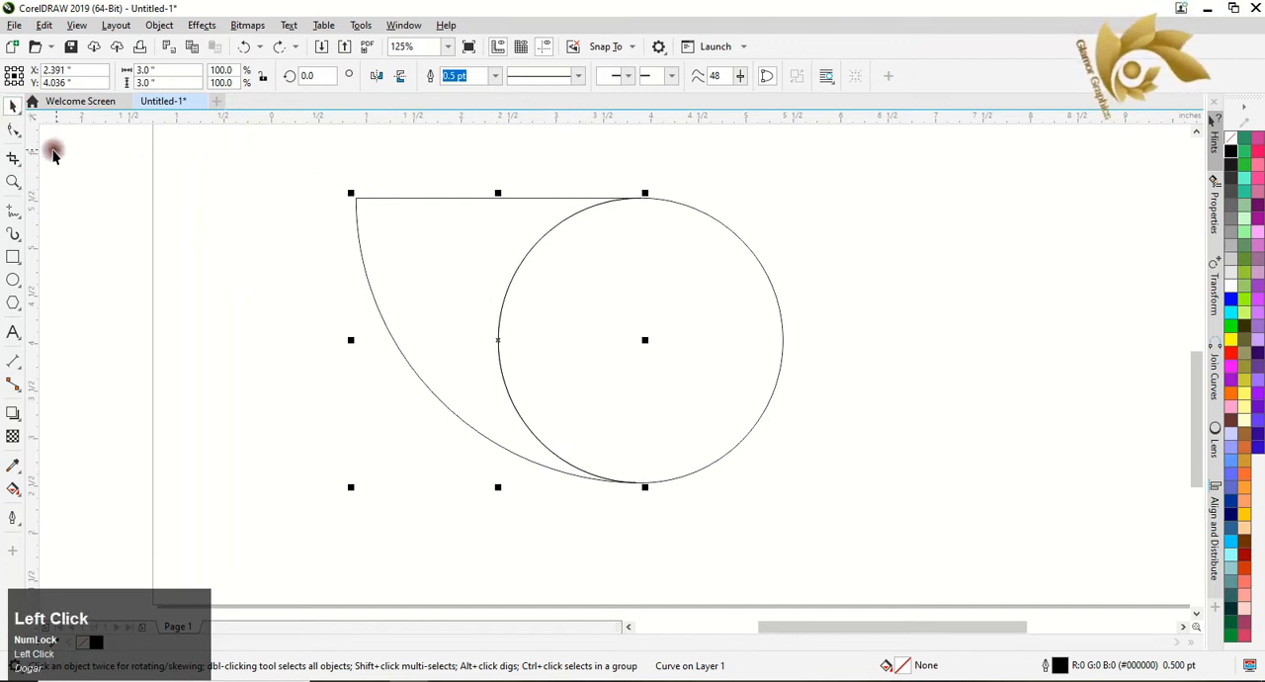
left_click(12, 129)
left_click(622, 203)
left_click_drag(643, 201, 563, 203)
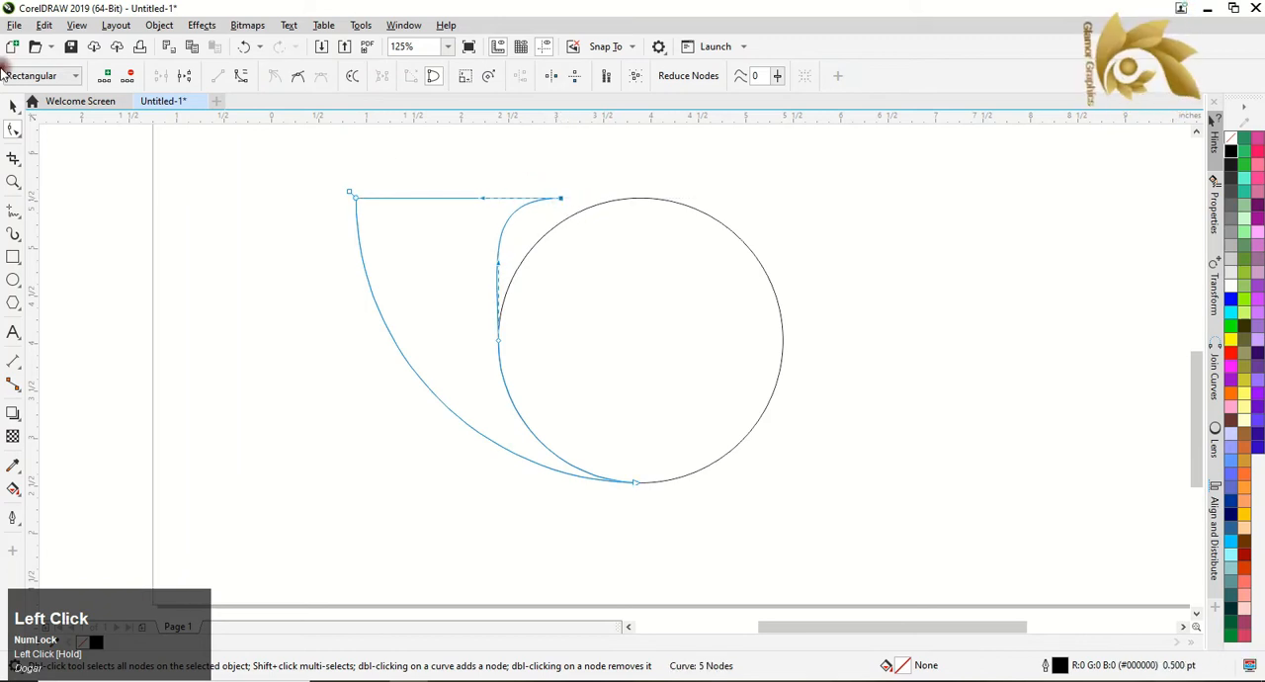
left_click(131, 78)
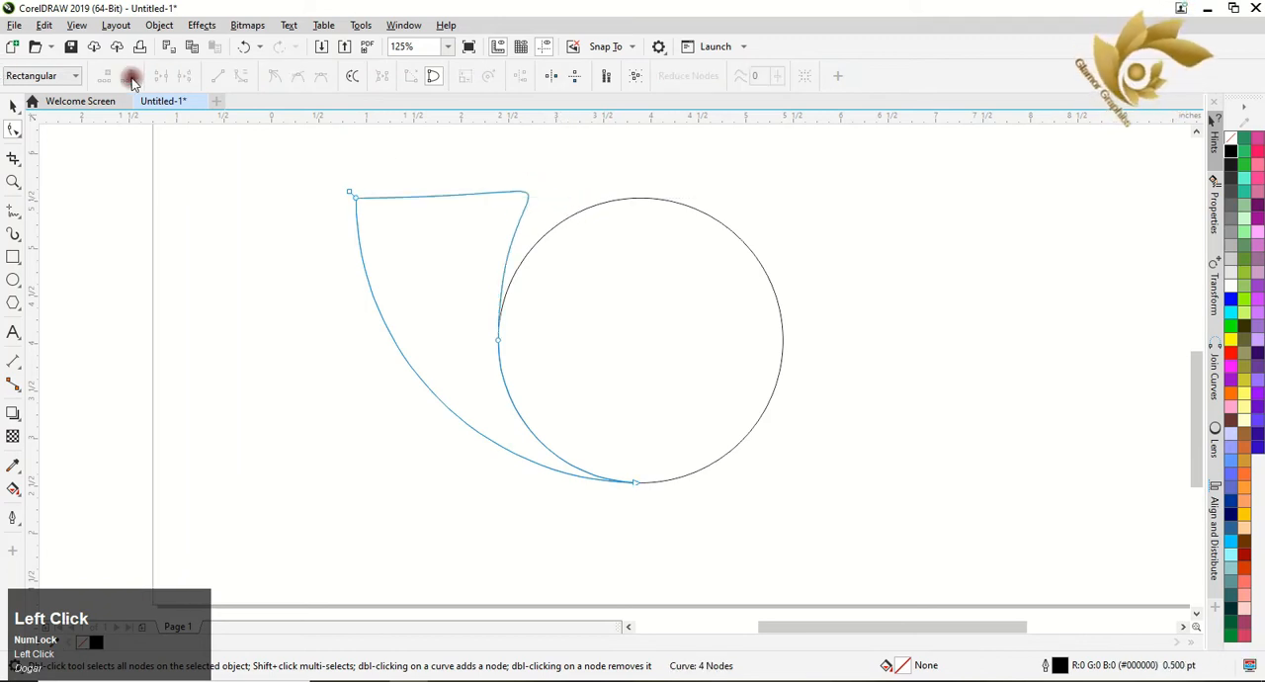
Bend the shape's top edge into an S-curve with its control handles, and make the handles at the circle's left side vertical.
left_click(498, 341)
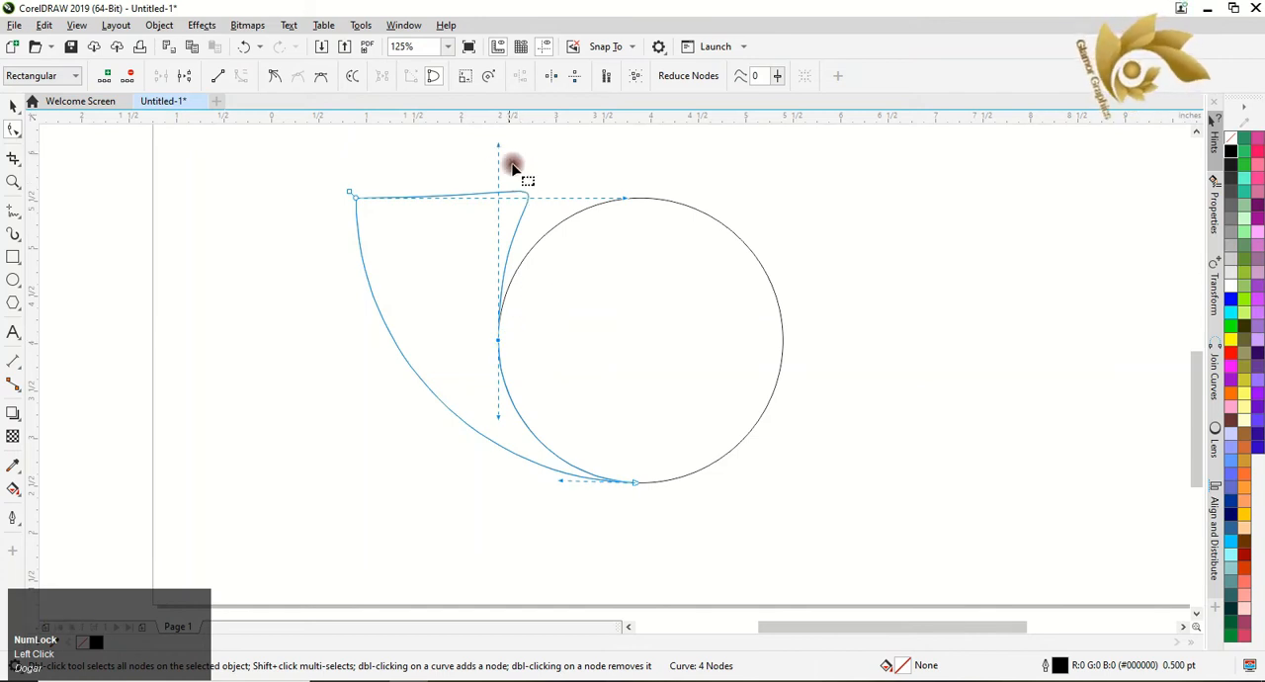
left_click_drag(622, 201, 529, 141)
left_click_drag(529, 224, 444, 248)
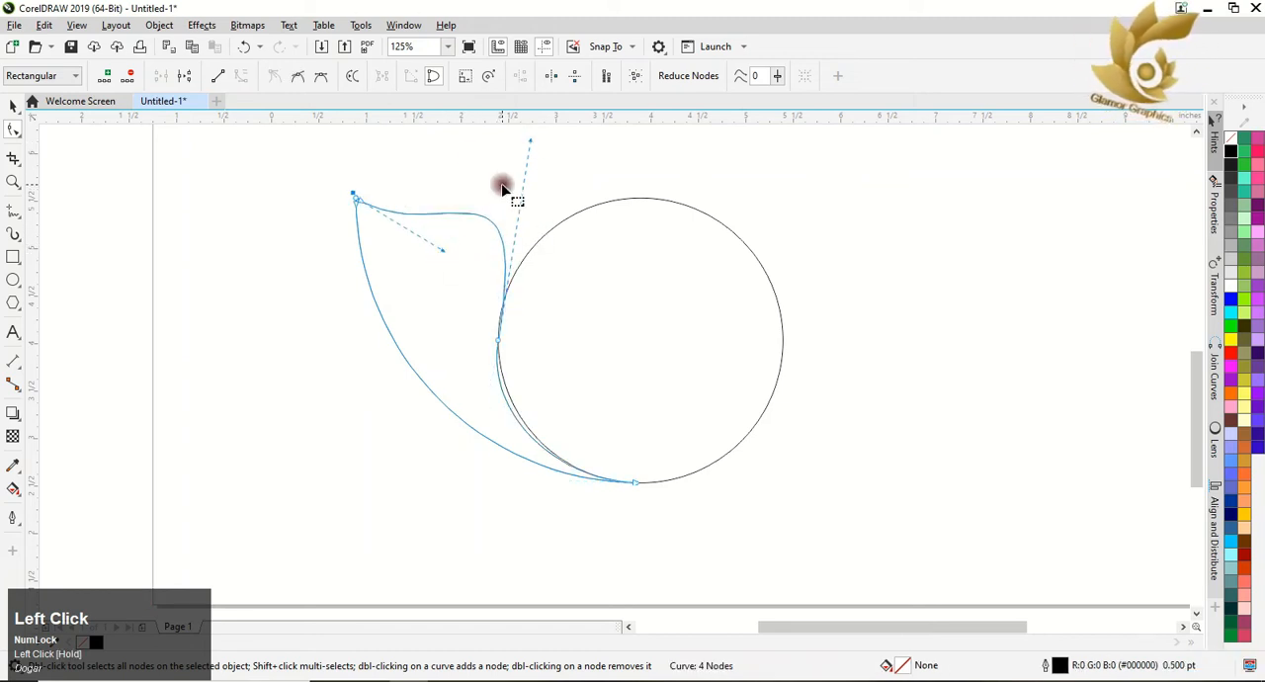
mouse_move(529, 145)
left_mouse_down()
mouse_move(539, 136)
mouse_move(520, 128)
mouse_move(500, 144)
mouse_move(497, 172)
mouse_move(515, 181)
left_mouse_up()
left_click_drag(447, 344, 468, 341)
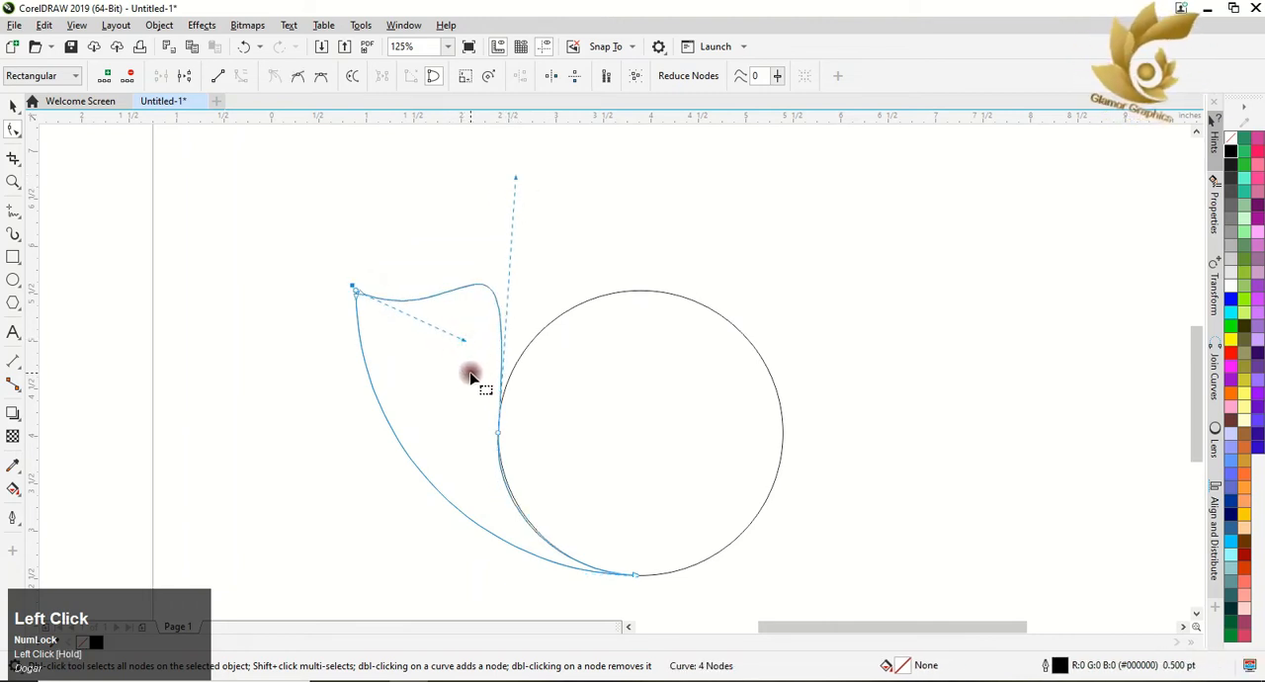
left_click(500, 435)
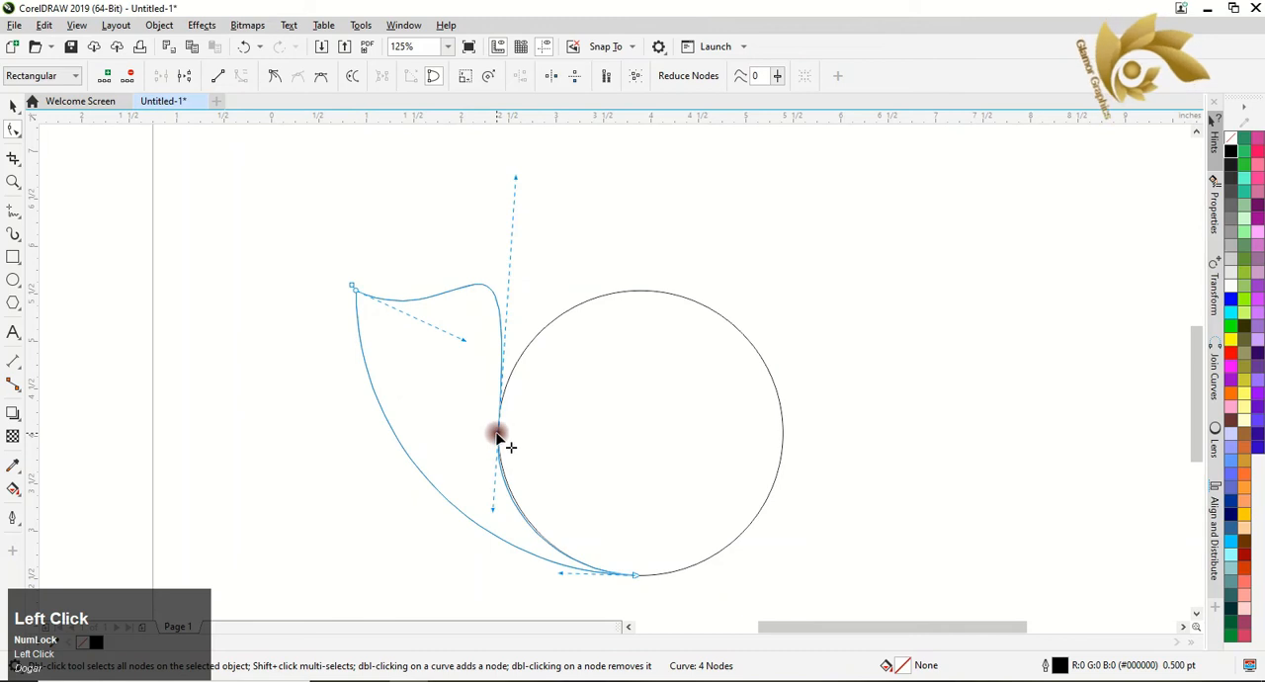
left_click_drag(494, 511, 500, 512)
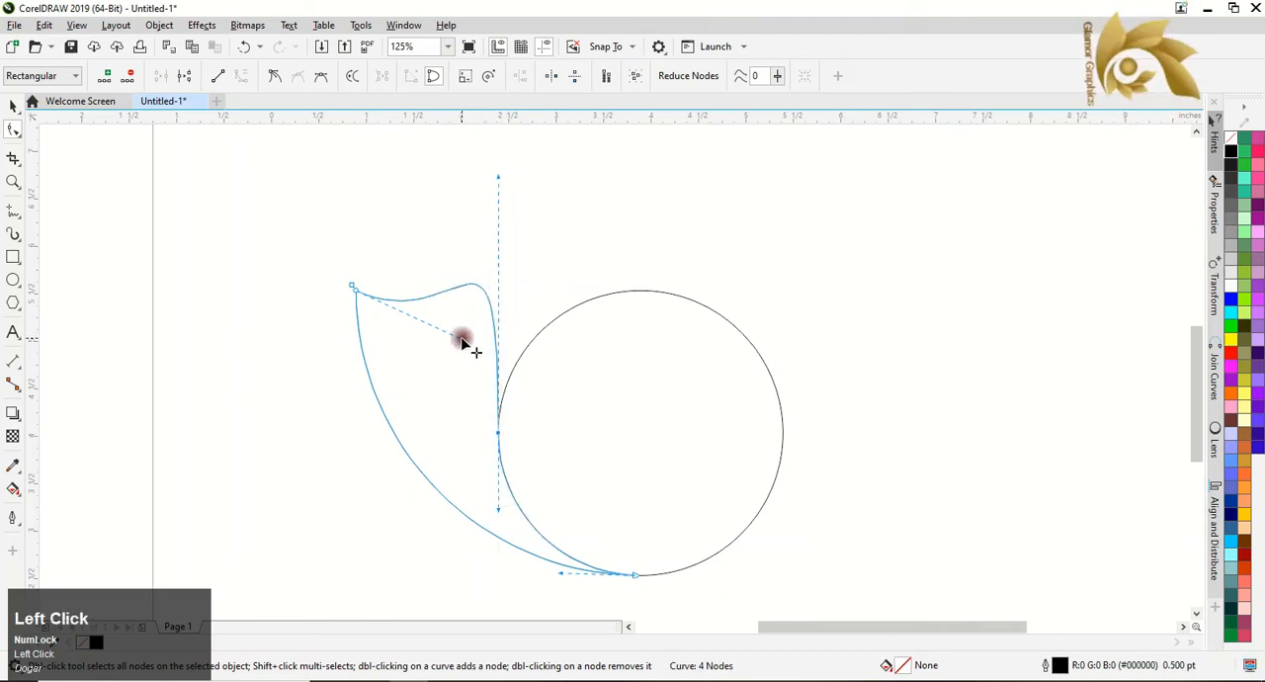
Flatten the dip near the upper-left tip and raise the hump with the control handles, and undo the last handle adjustment.
mouse_move(461, 341)
left_mouse_down()
mouse_move(440, 328)
mouse_move(460, 334)
mouse_move(485, 317)
mouse_move(461, 319)
left_mouse_up()
left_click(331, 367)
left_click(486, 316)
mouse_move(498, 176)
left_mouse_down()
mouse_move(519, 180)
mouse_move(509, 161)
left_mouse_up()
mouse_move(460, 321)
left_mouse_down()
mouse_move(511, 327)
mouse_move(471, 317)
left_mouse_up()
left_click_drag(510, 164, 478, 183)
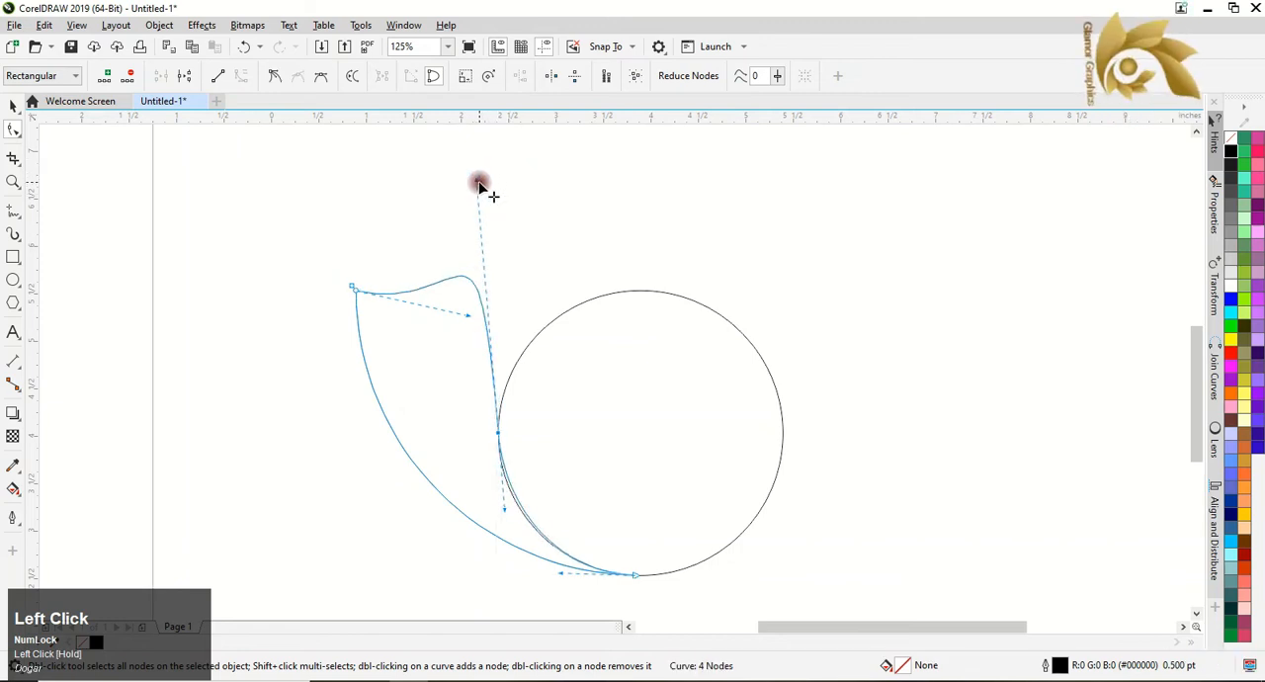
key("ctrl+z")
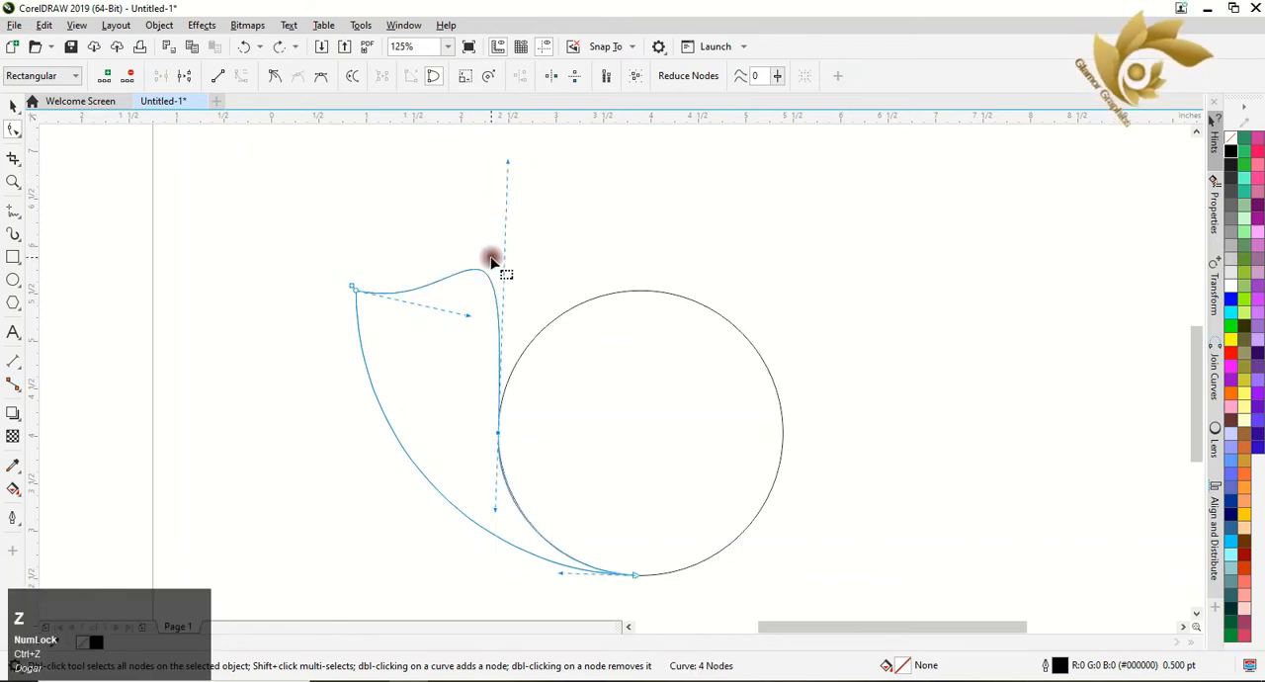
Shorten the control handle at the upper-left tip, and lower the handle above the circle's left side to soften the hump.
left_click(459, 319)
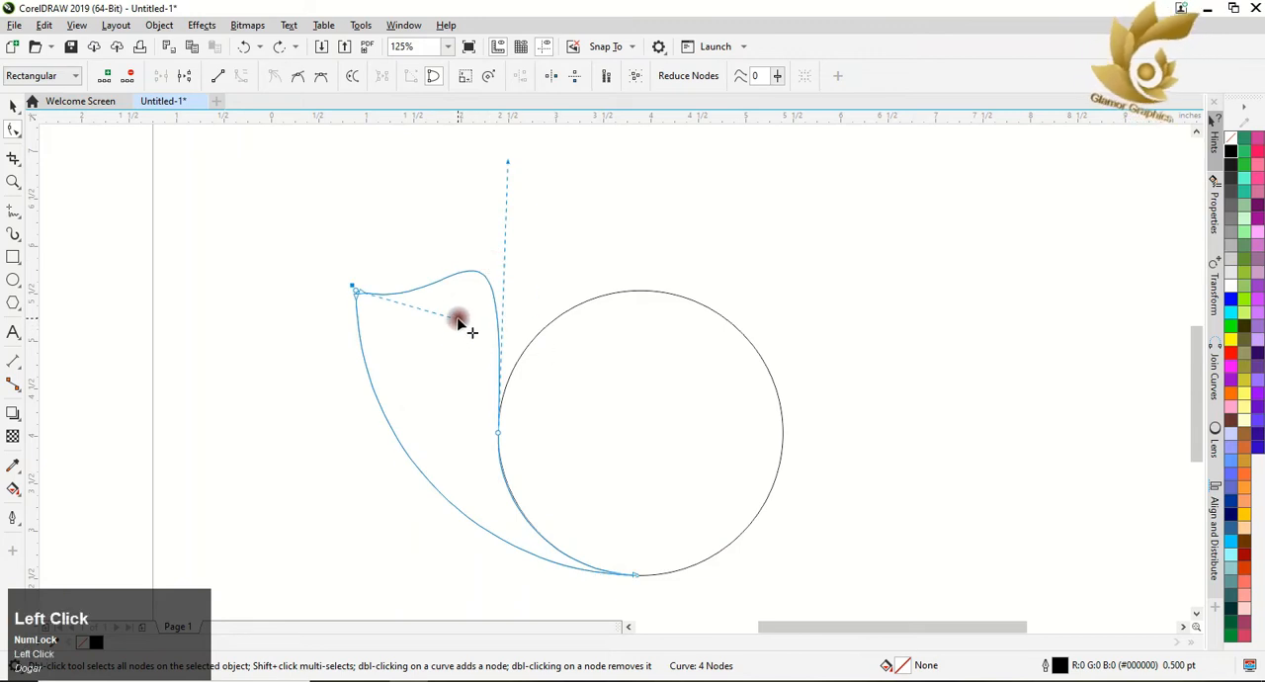
left_click_drag(458, 319, 422, 314)
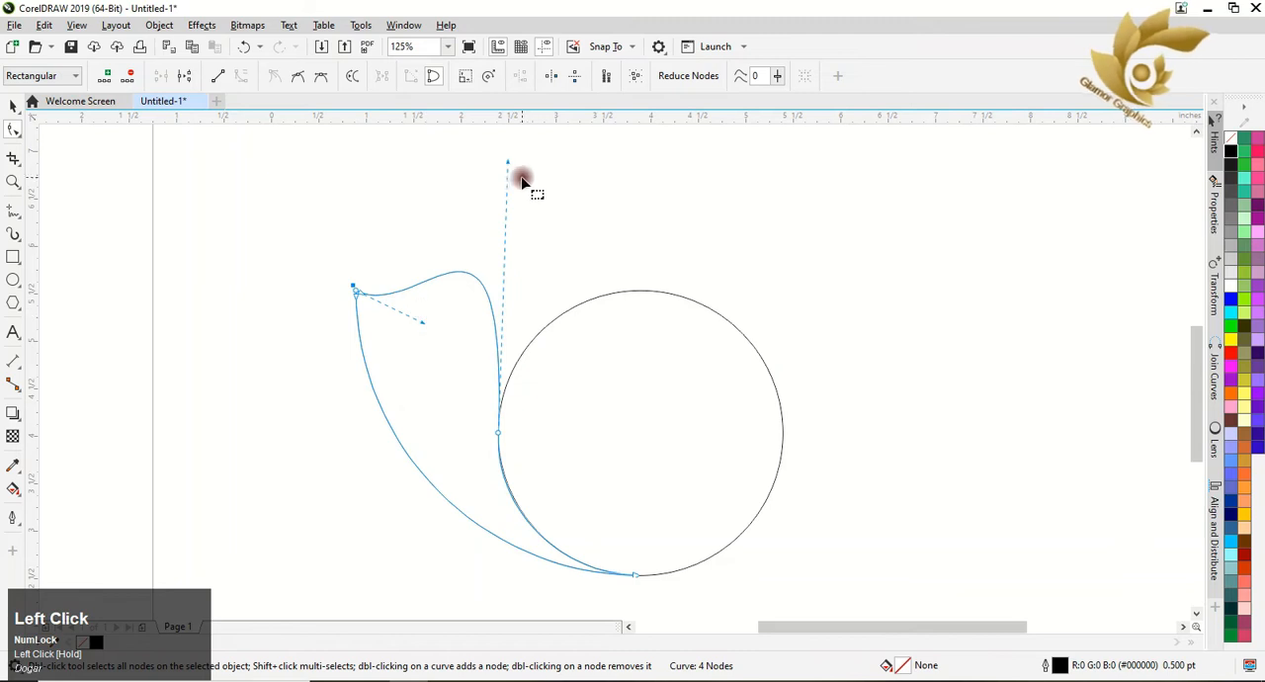
left_click_drag(507, 162, 514, 200)
left_click(541, 265)
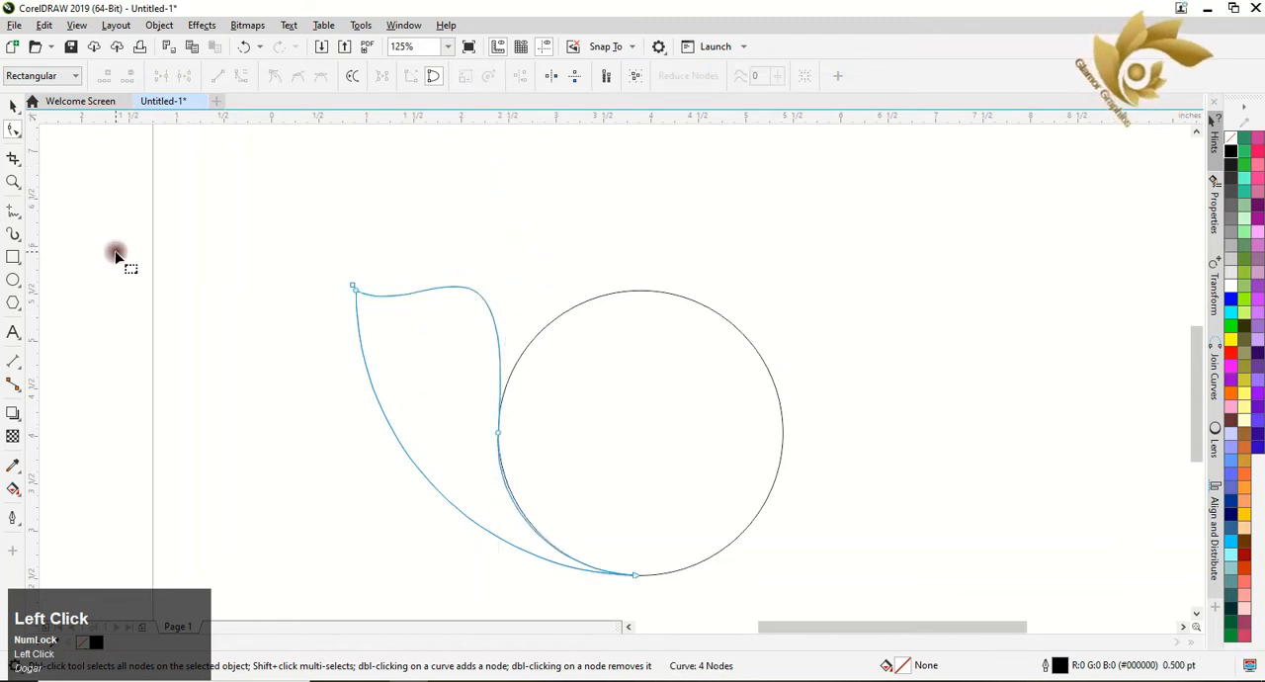
Make a copy of the leaf shape rotated clockwise about the circle's centre, at a rotation of 333.17 degrees.
left_click(12, 111)
left_click(212, 285)
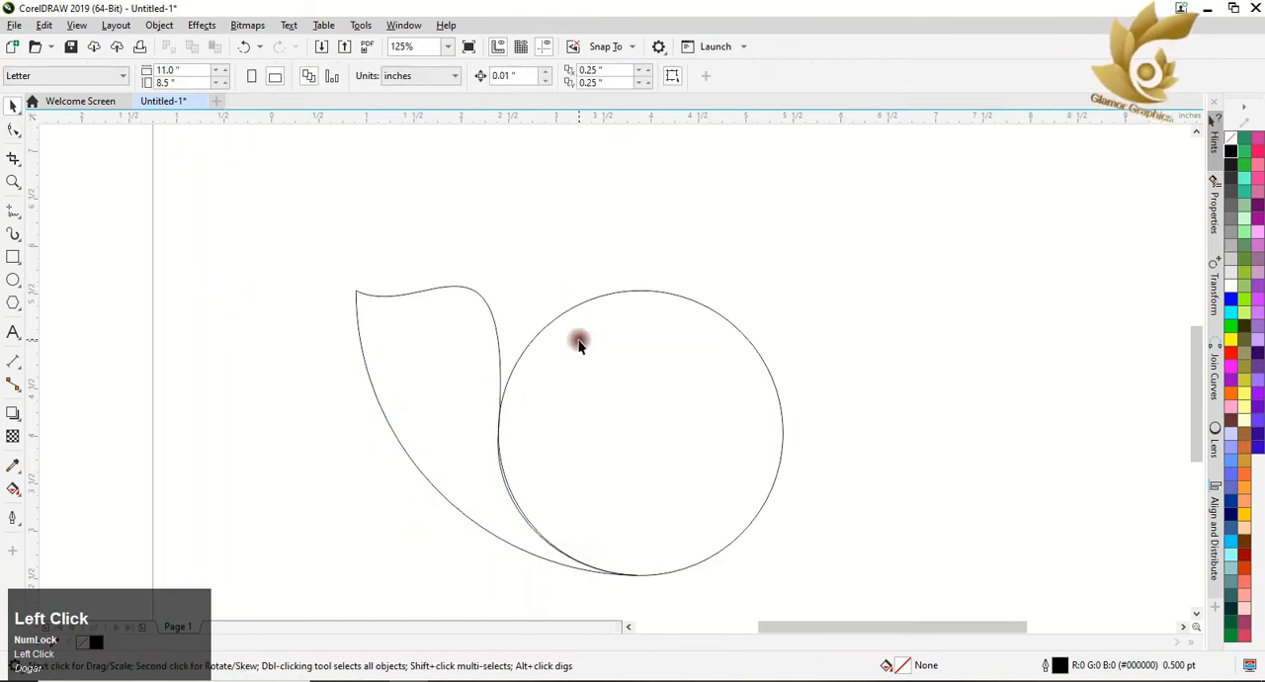
scroll(579, 342, "down", 2)
left_click(500, 369)
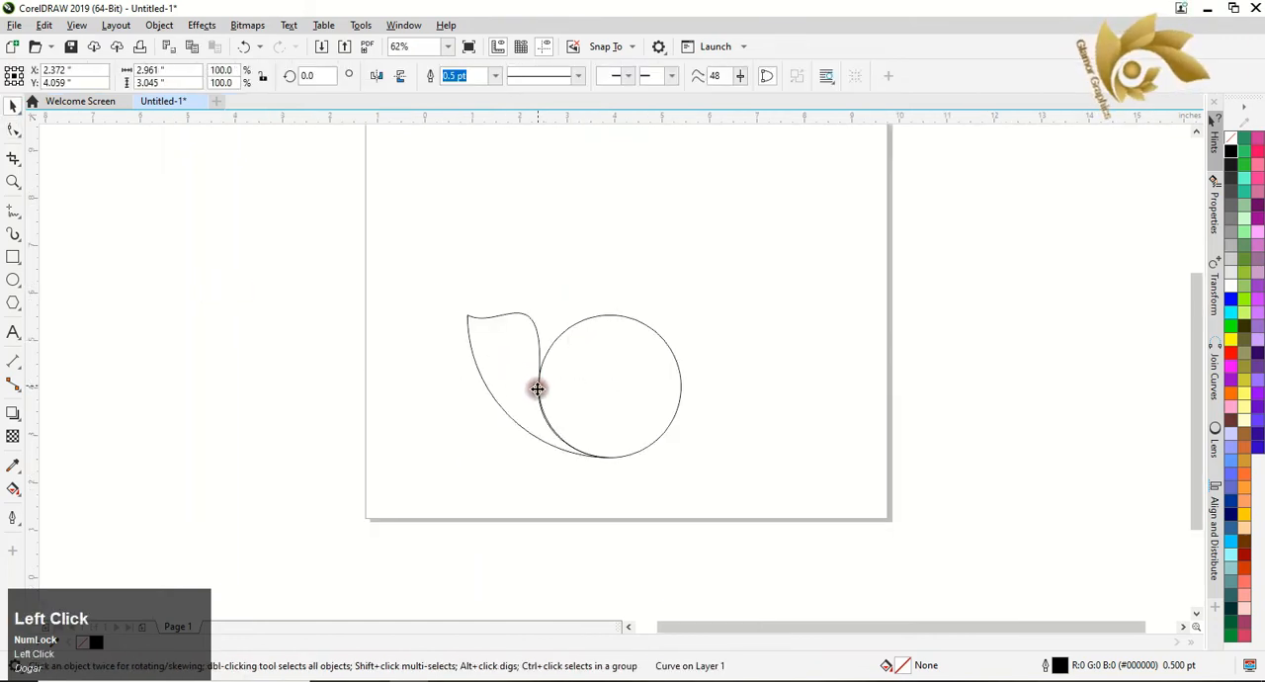
left_click(537, 388)
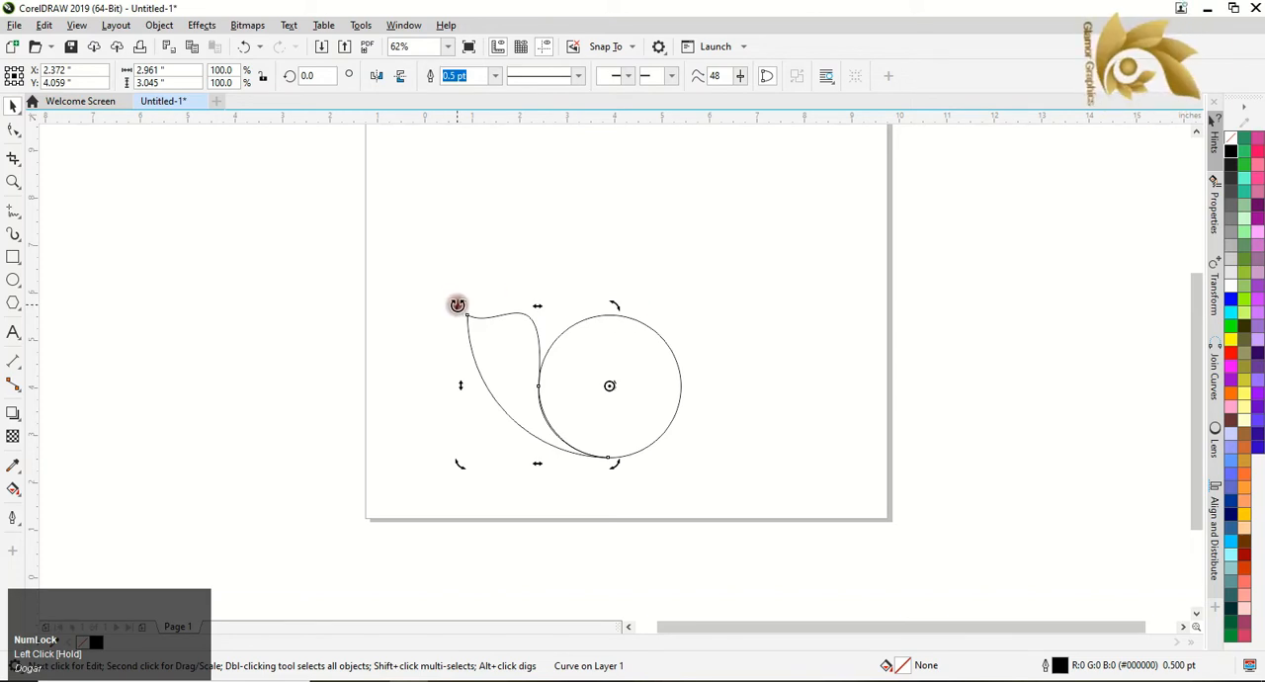
left_click_drag(456, 301, 509, 243)
right_click(509, 243)
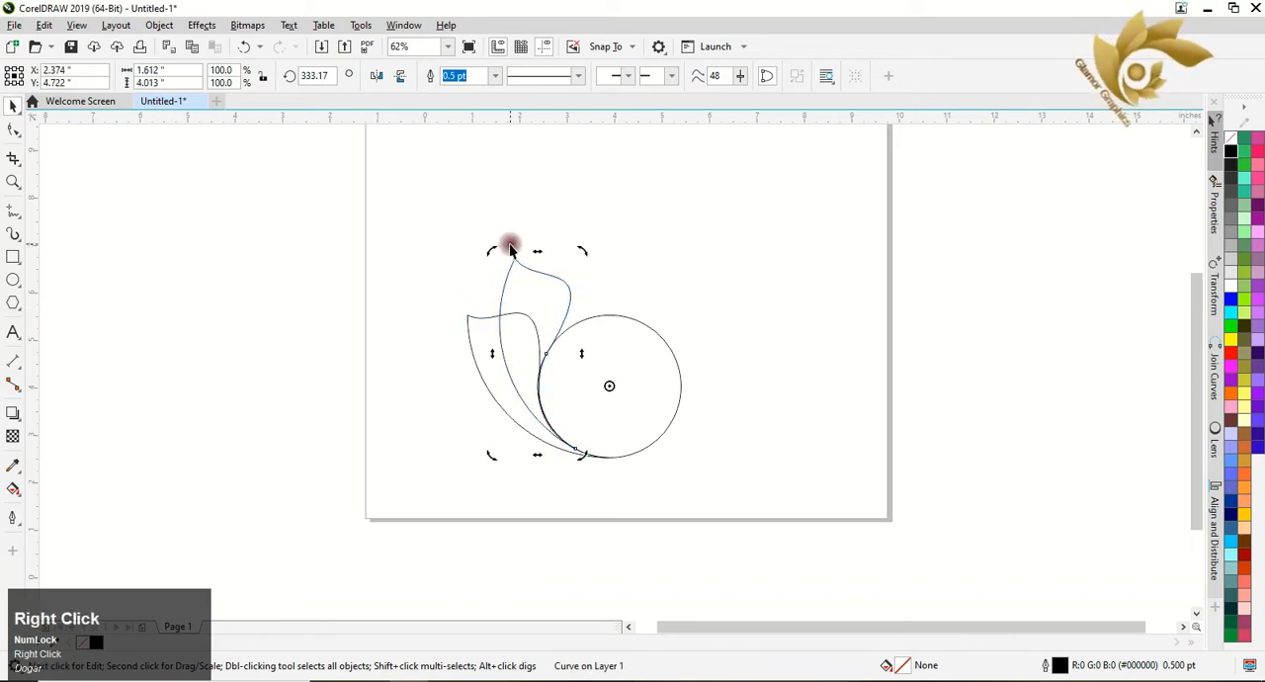
Repeat the rotated duplication three times to fan five leaves around the circle, and clear the selection.
key("ctrl+d")
key("ctrl+d")
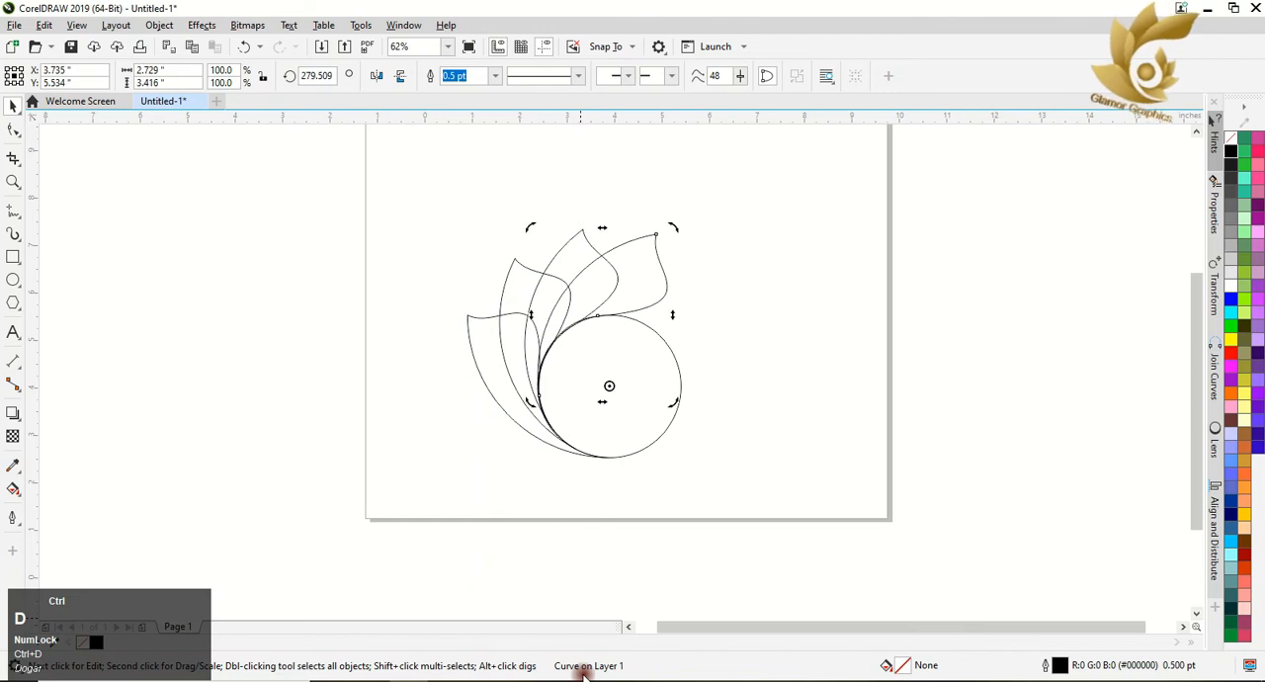
key("ctrl+d")
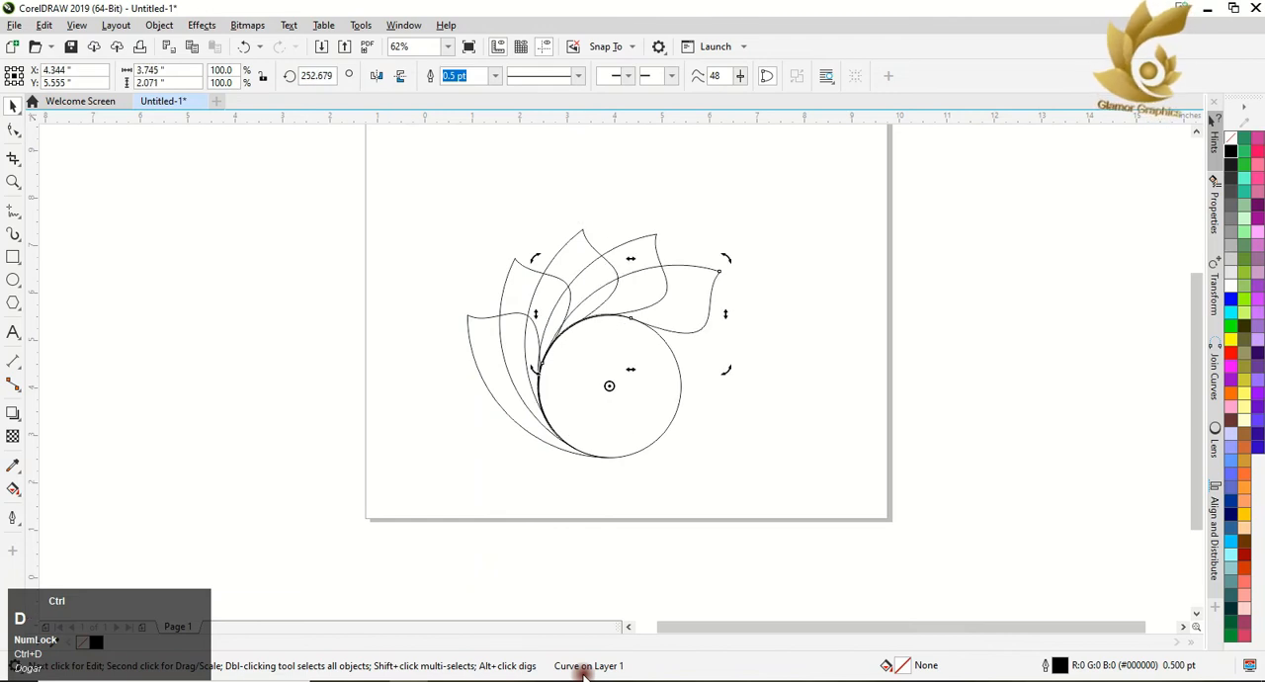
left_click(770, 381)
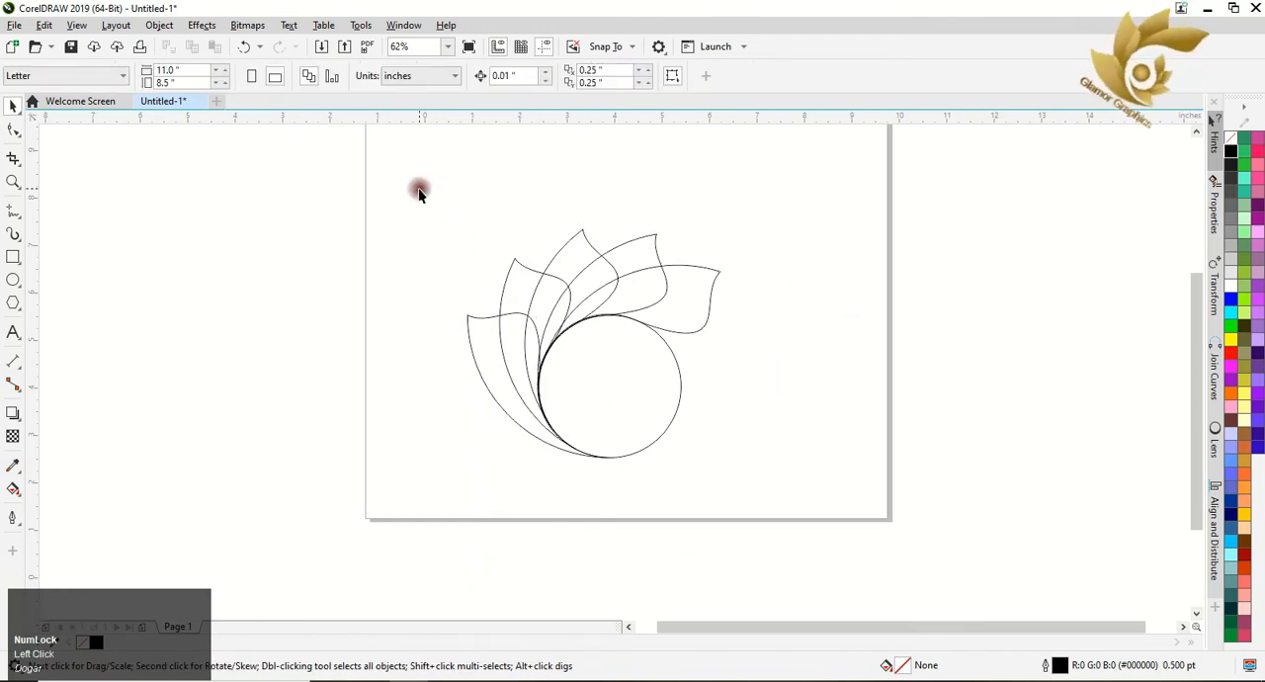
Try rotating all five leaves and the circle together by 54.08 degrees and moving the circle aside, and undo both changes.
left_click_drag(418, 188, 783, 577)
left_click(597, 342)
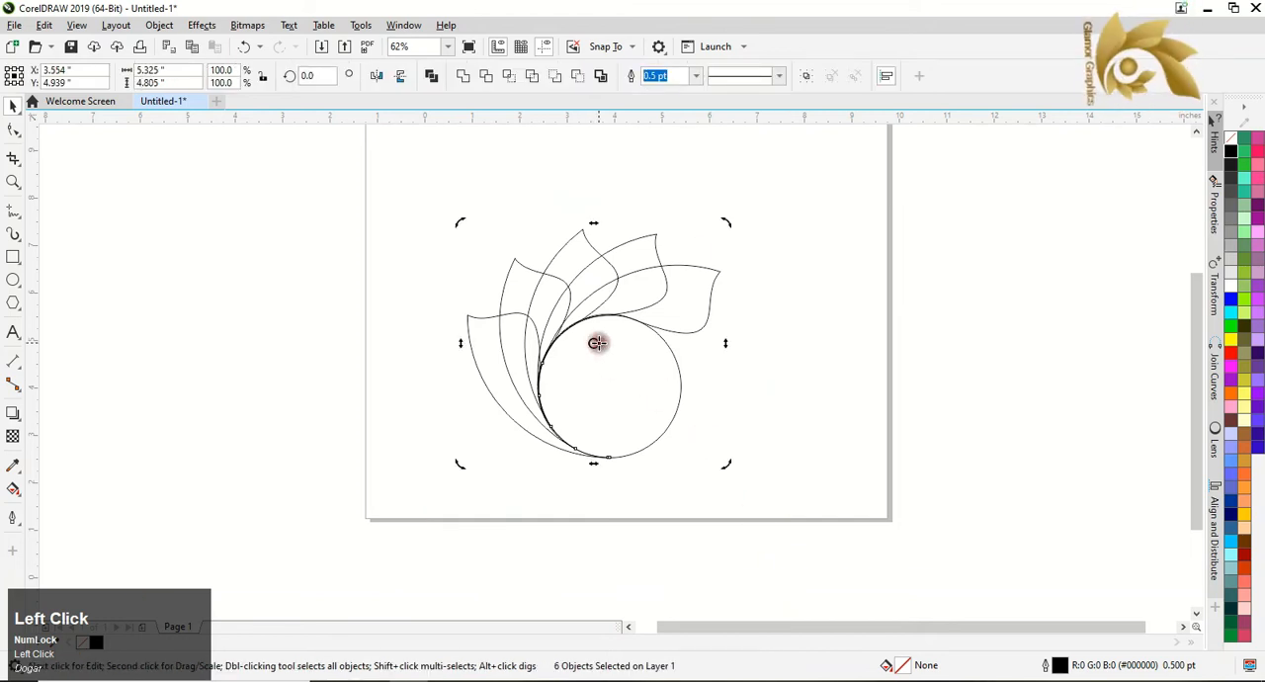
left_click_drag(731, 221, 573, 167)
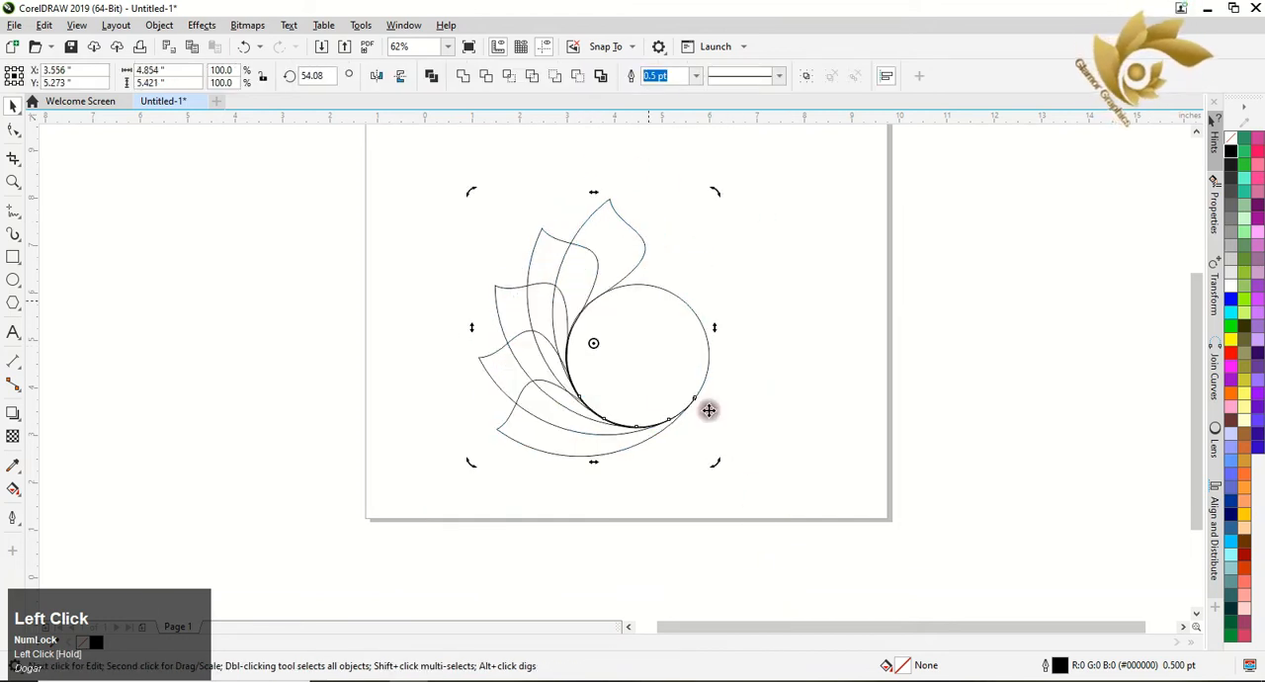
left_click(761, 481)
left_click(655, 381)
left_click_drag(655, 380, 785, 409)
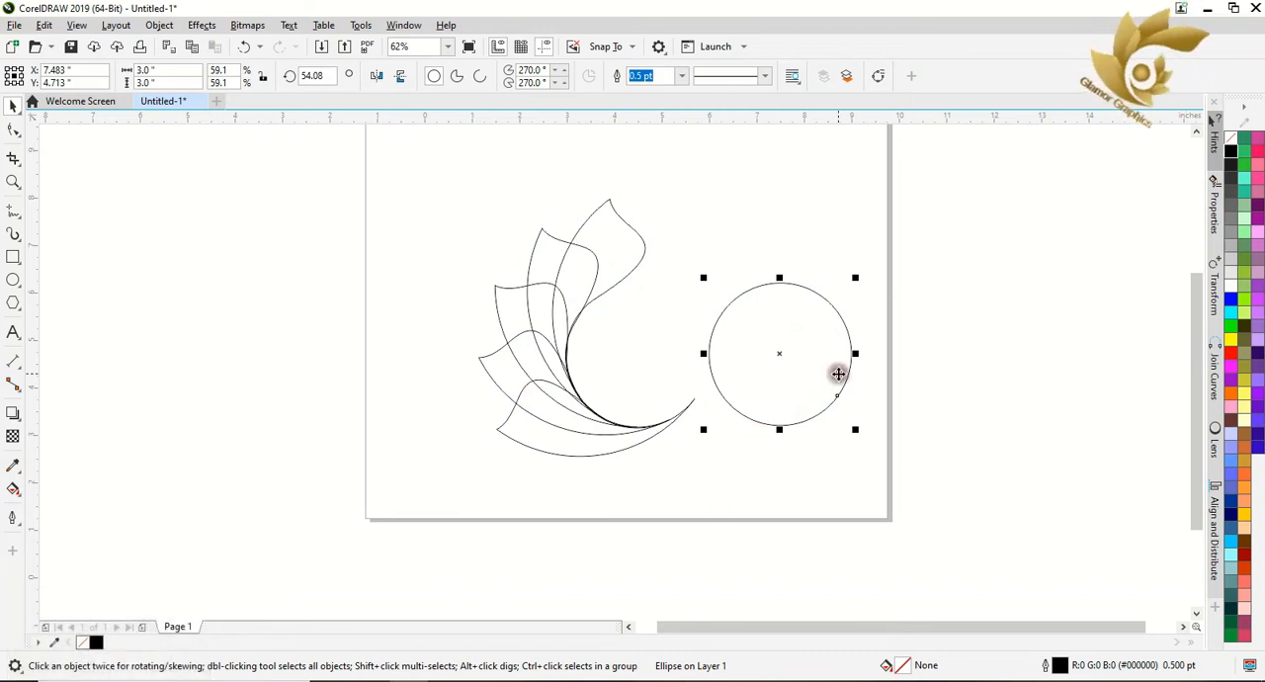
key("ctrl+z")
key("ctrl+z")
left_click(1242, 660)
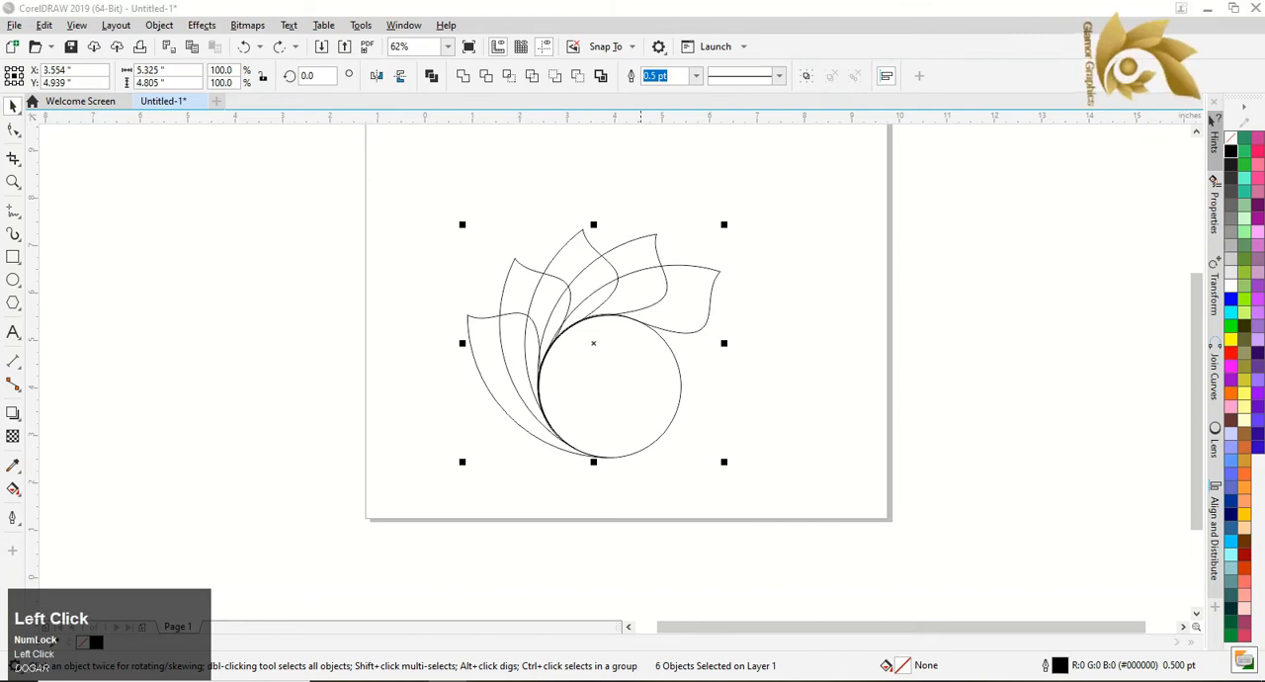
Clear the selection, switch to the Chrome browser, search Google for "golden plate" and open the full set of image results.
left_click(850, 330)
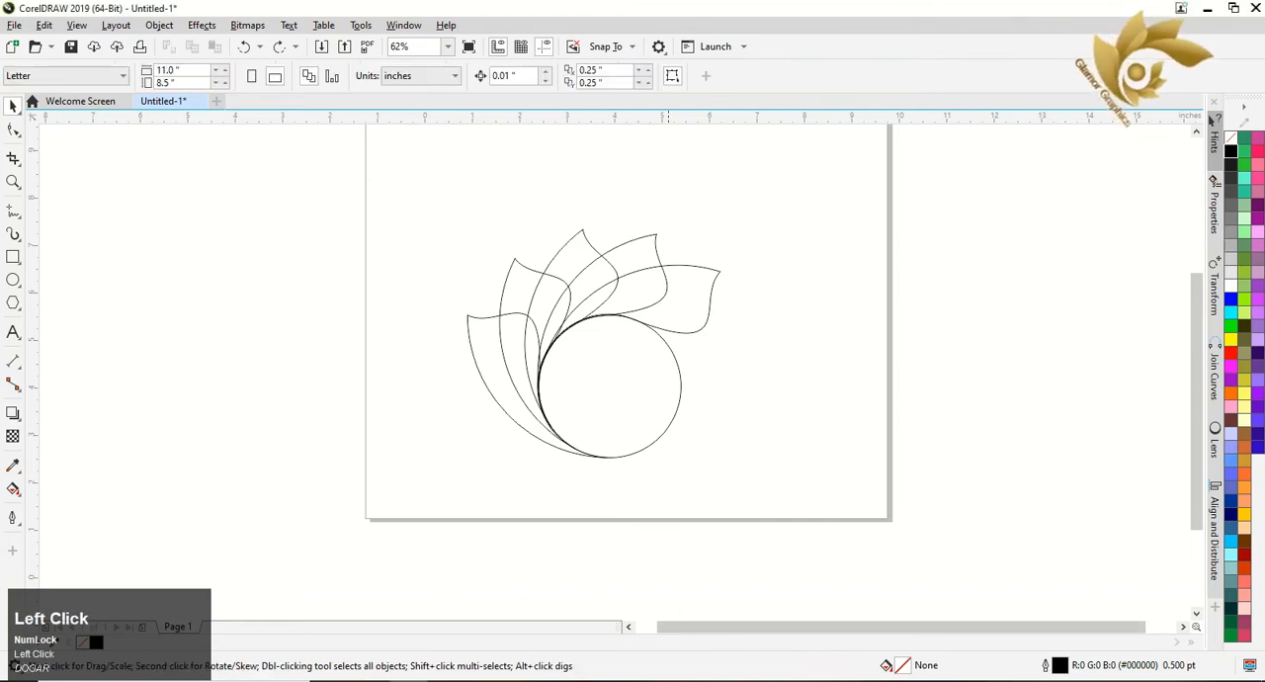
left_click(680, 679)
left_click(549, 327)
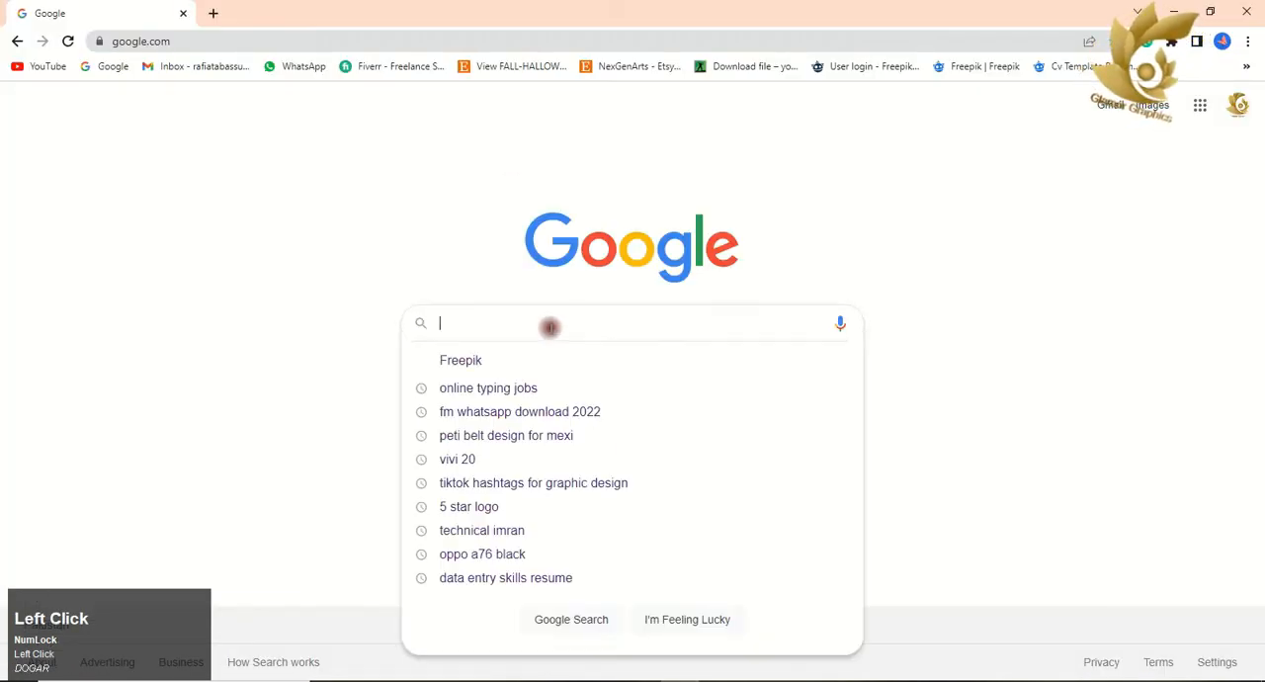
type("gold")
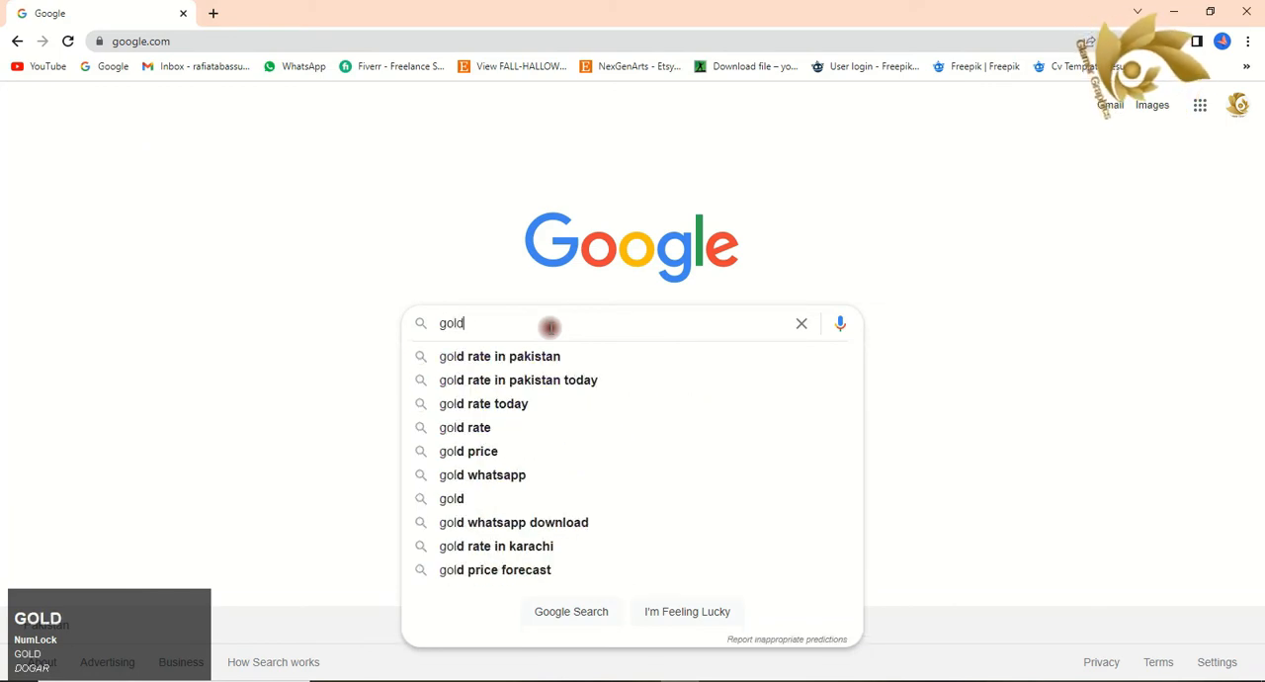
type("en plate")
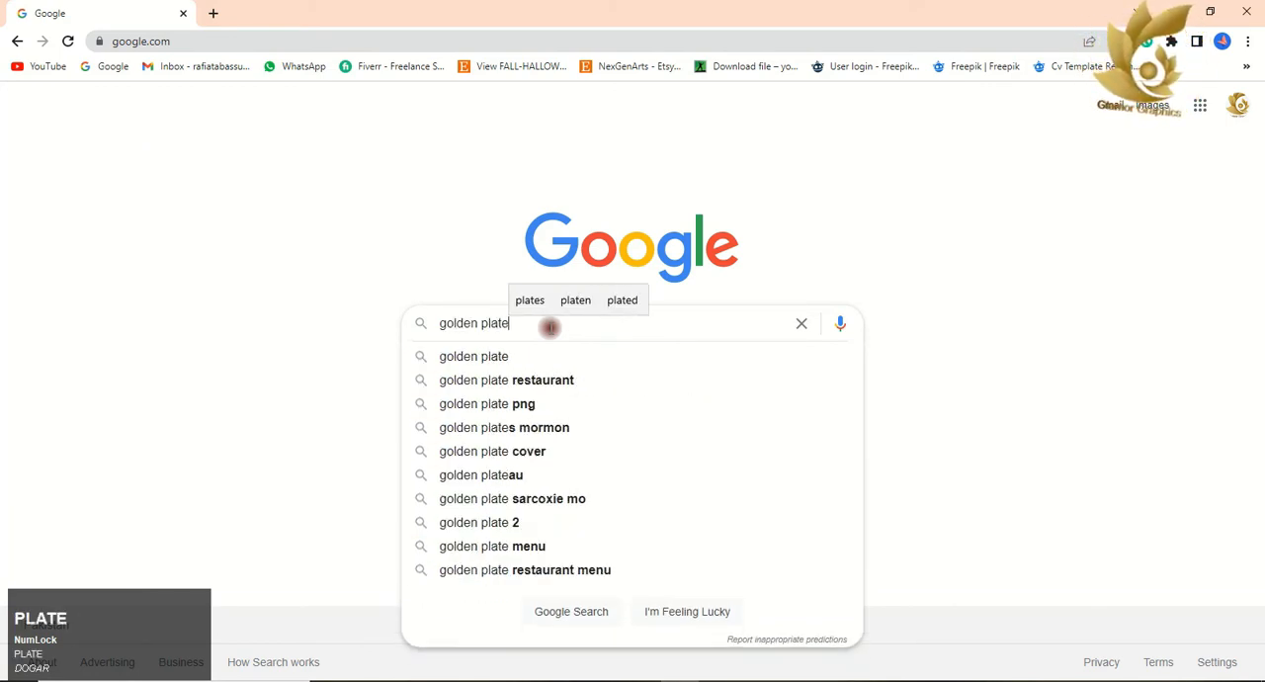
key("Return")
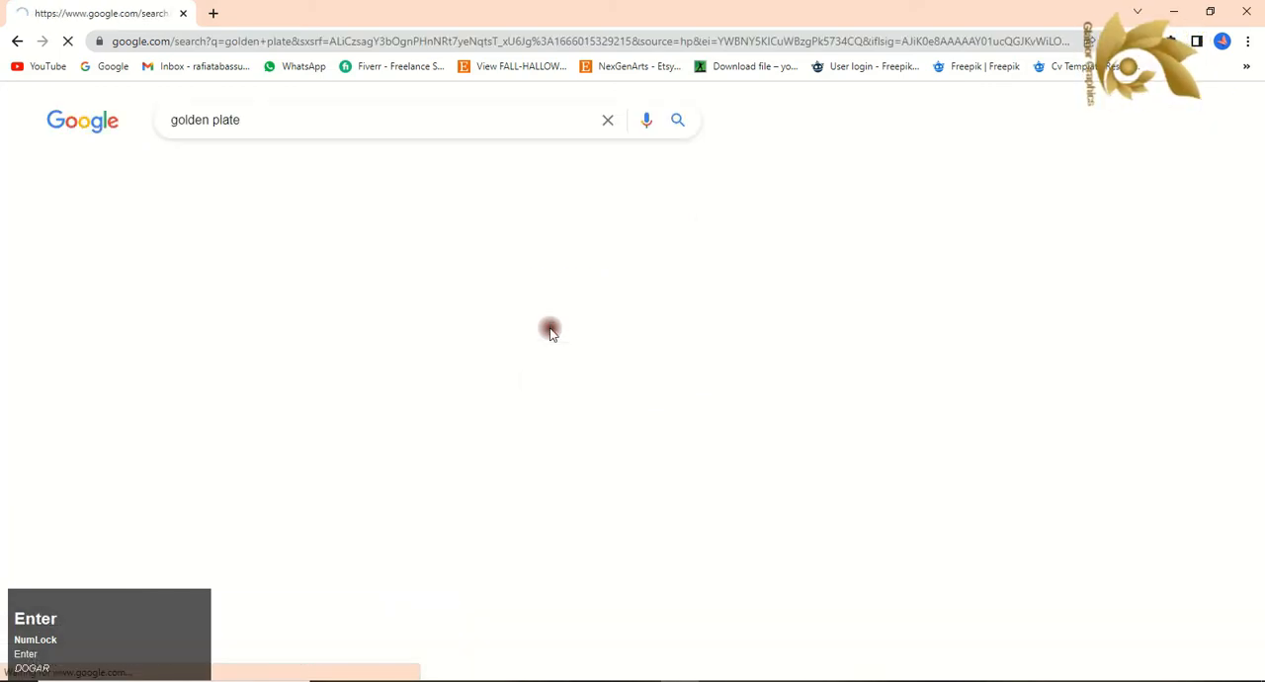
scroll(433, 346, "down", 1)
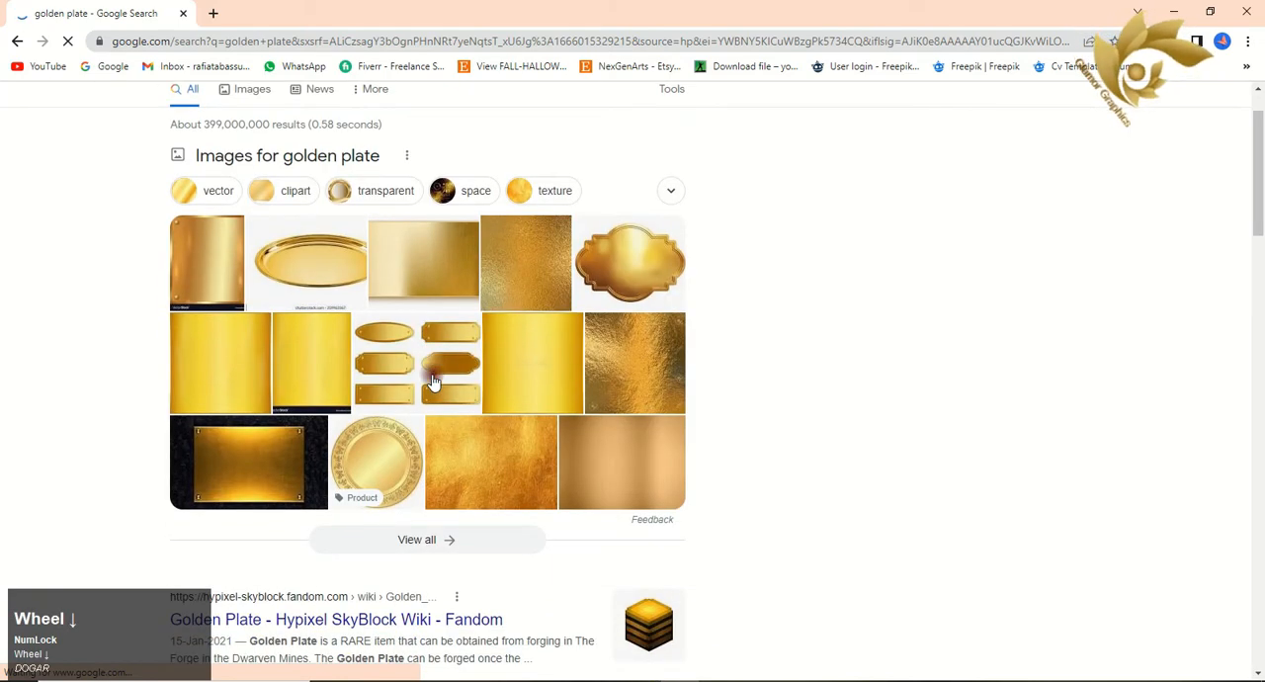
left_click(444, 539)
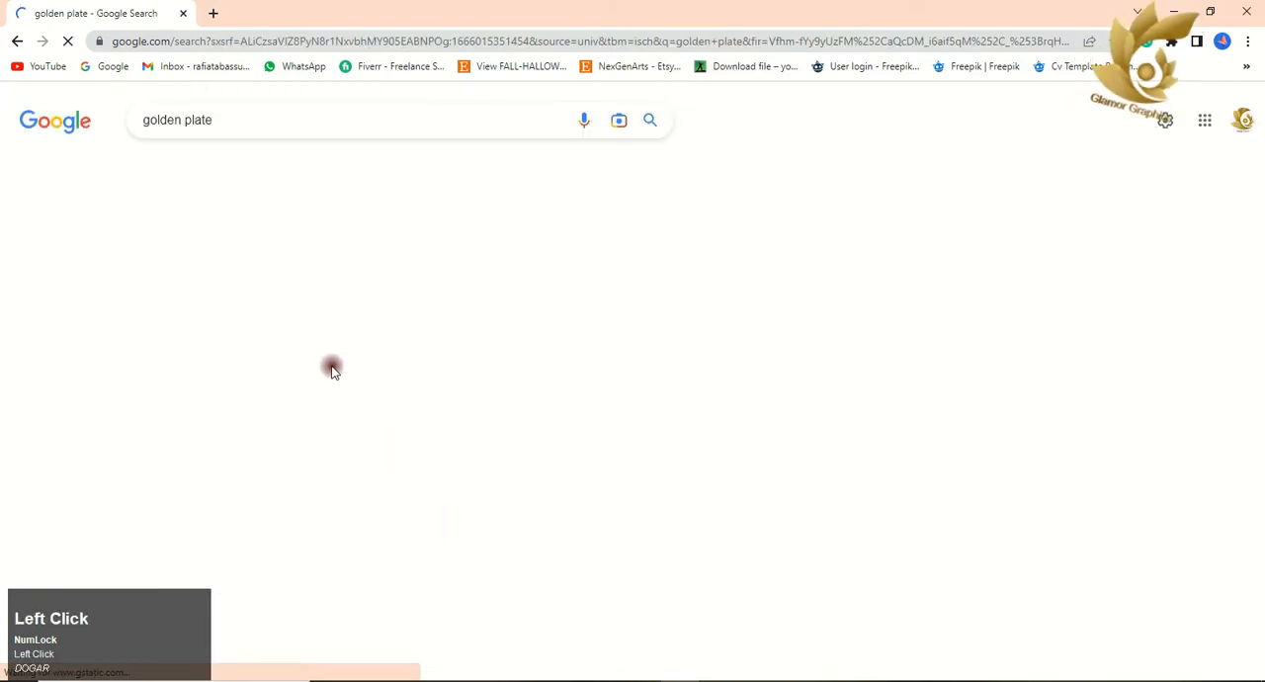
Find the plain gold foil metal plate image from freepik.com and save it to Downloads as the JPEG images (4).
scroll(503, 313, "down", 1)
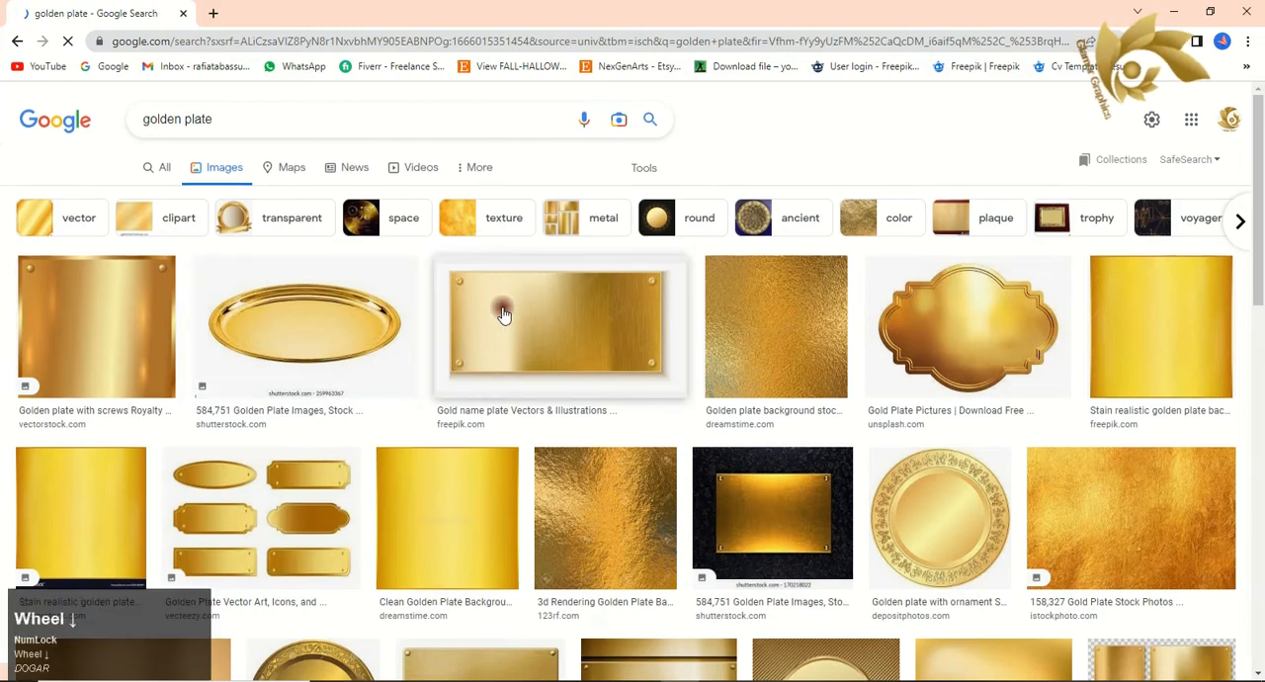
scroll(502, 313, "down", 5)
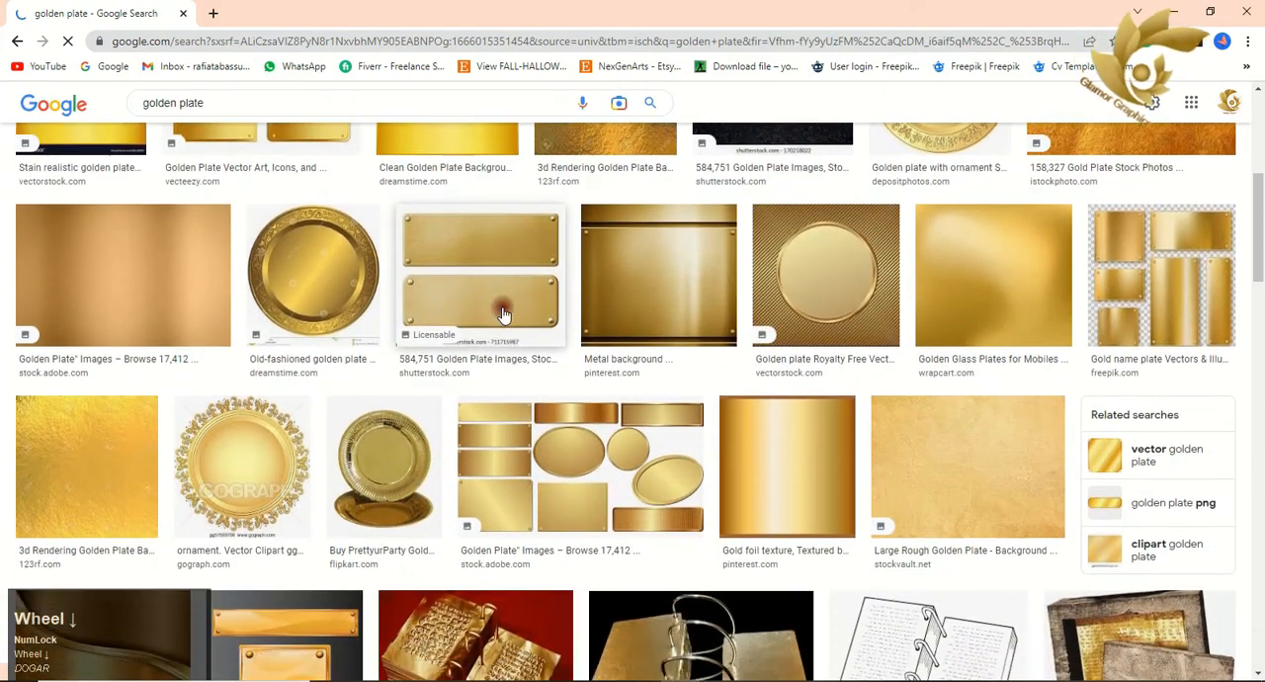
scroll(503, 313, "down", 8)
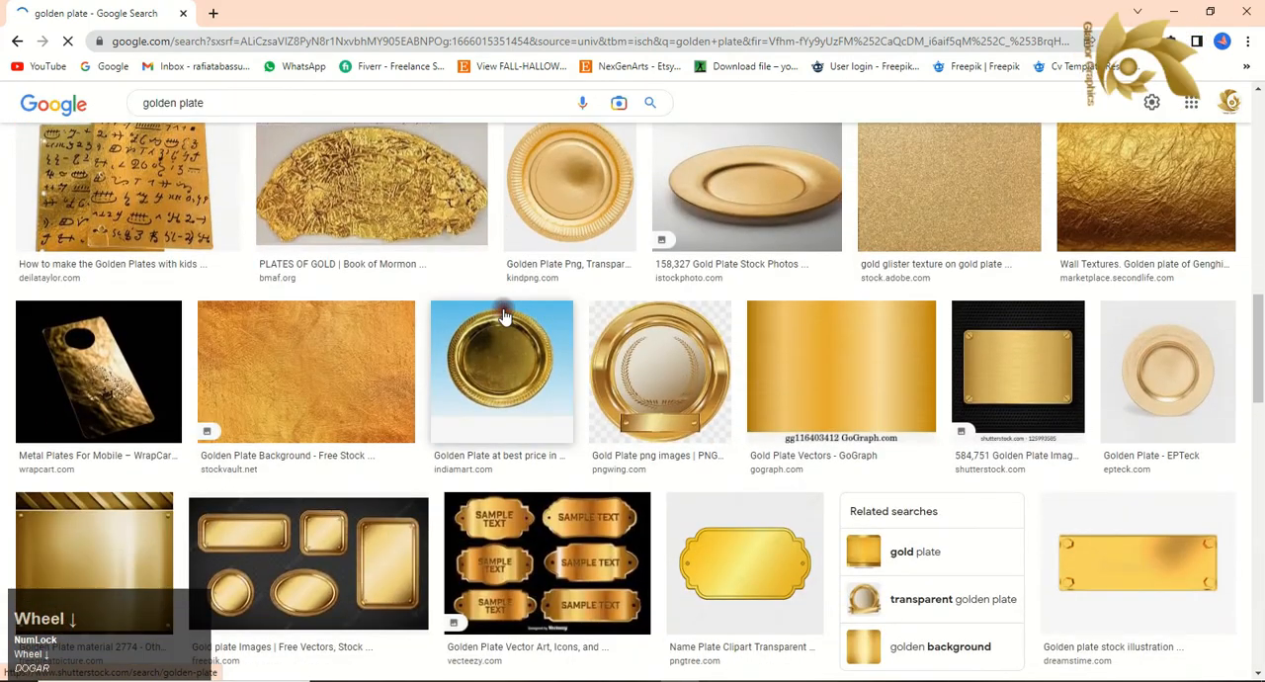
scroll(503, 313, "down", 3)
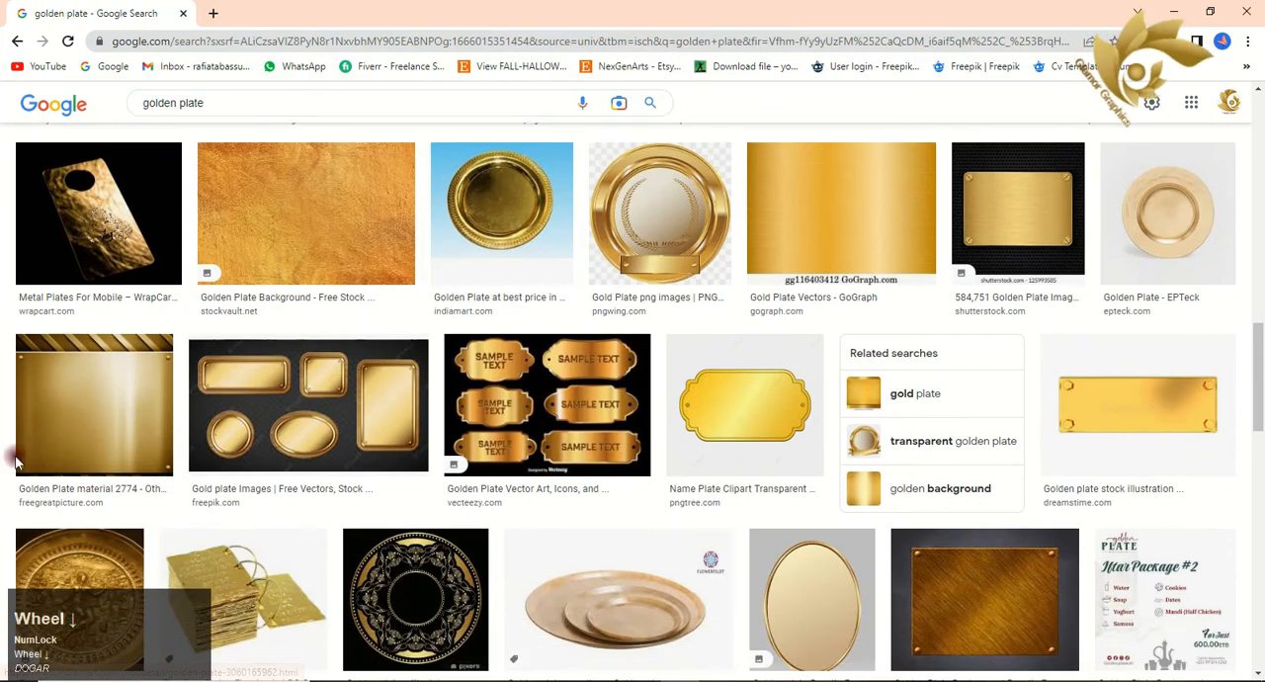
scroll(47, 450, "down", 1)
scroll(47, 450, "down", 4)
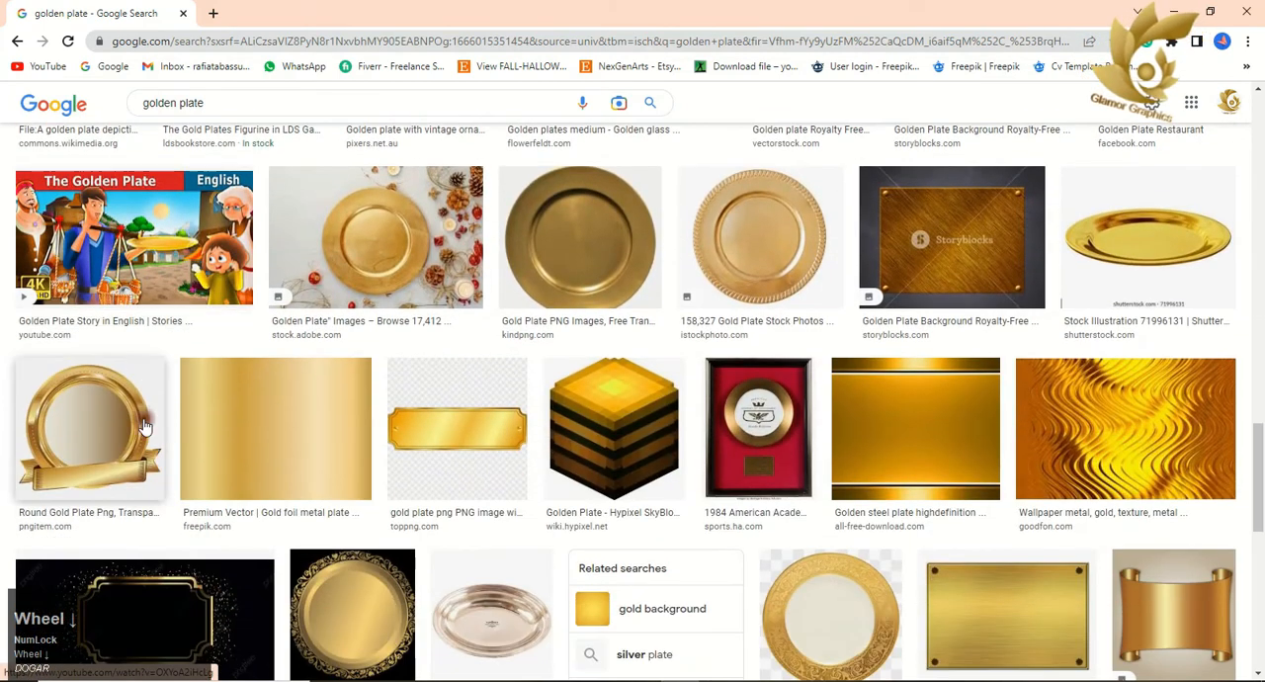
right_click(286, 423)
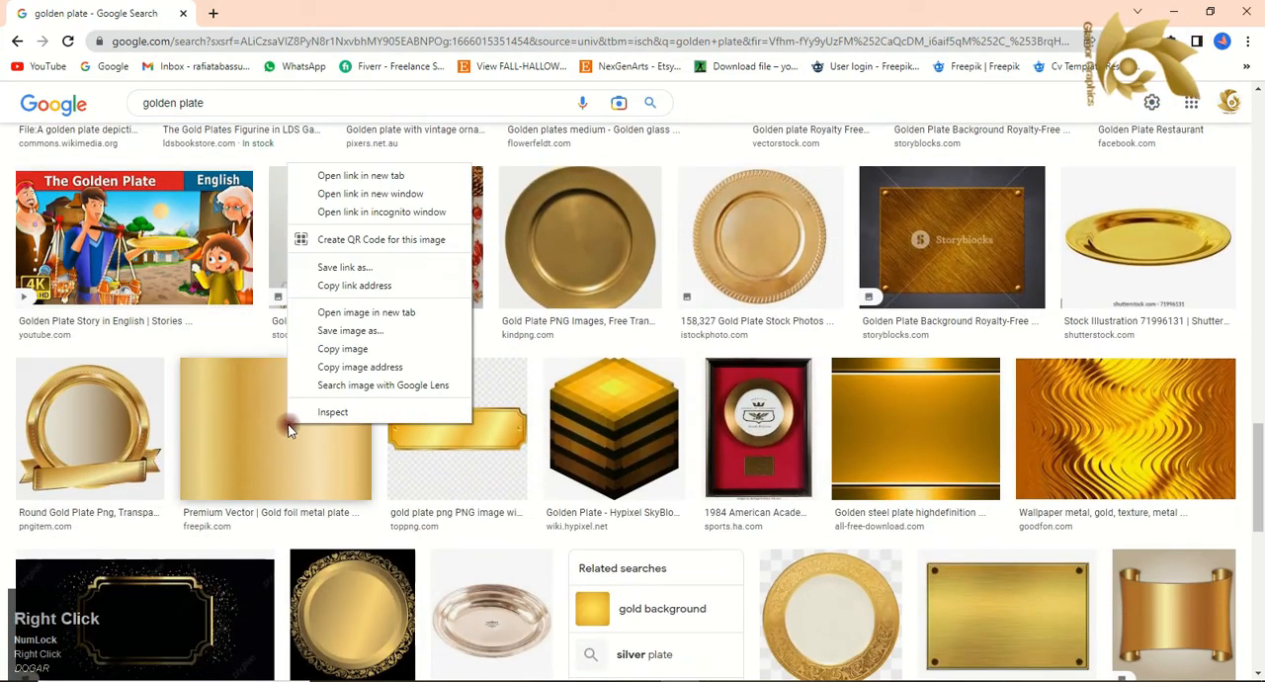
left_click(337, 334)
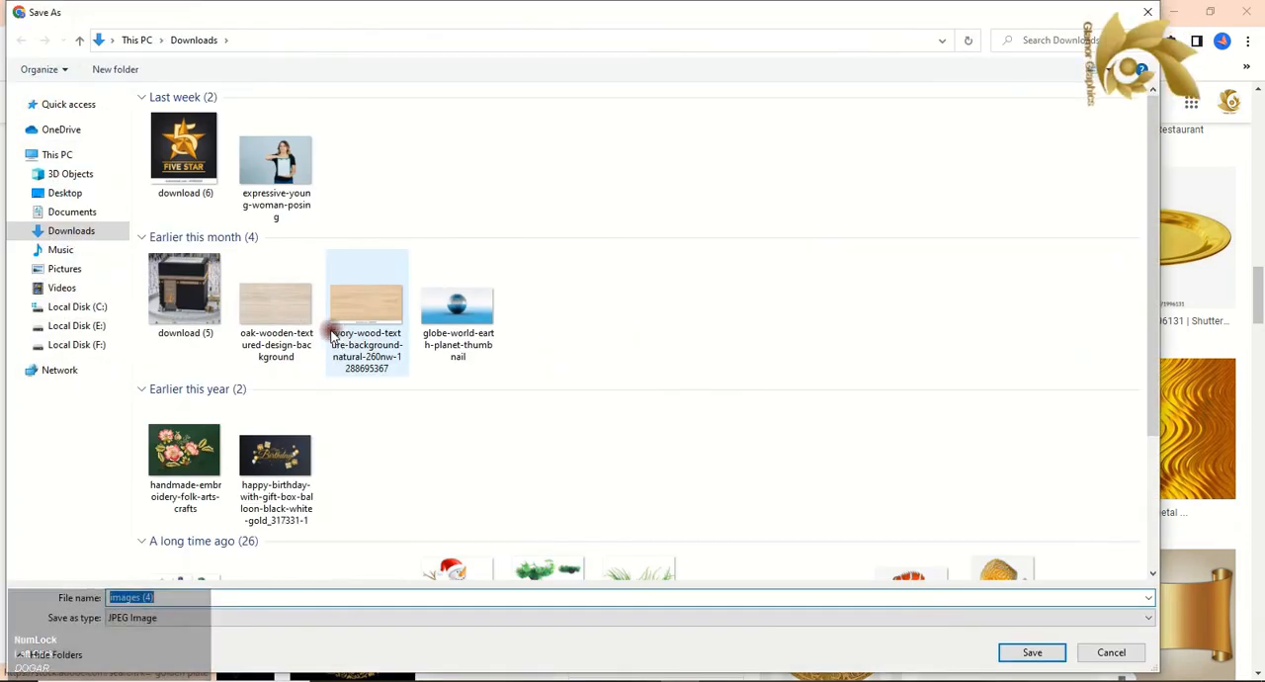
left_click(1032, 652)
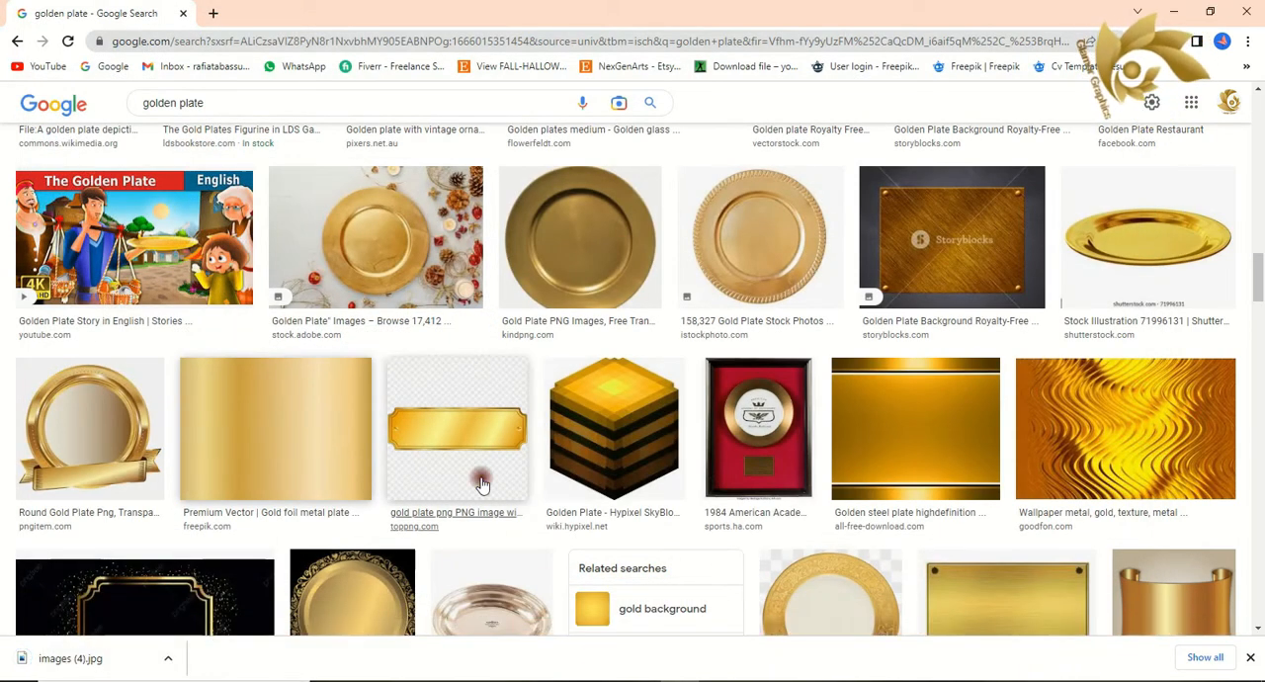
Switch back to CorelDRAW, import images (4) from Downloads at about 6.27 by 4.32 inches, and place it beyond the page's right edge.
left_click(340, 679)
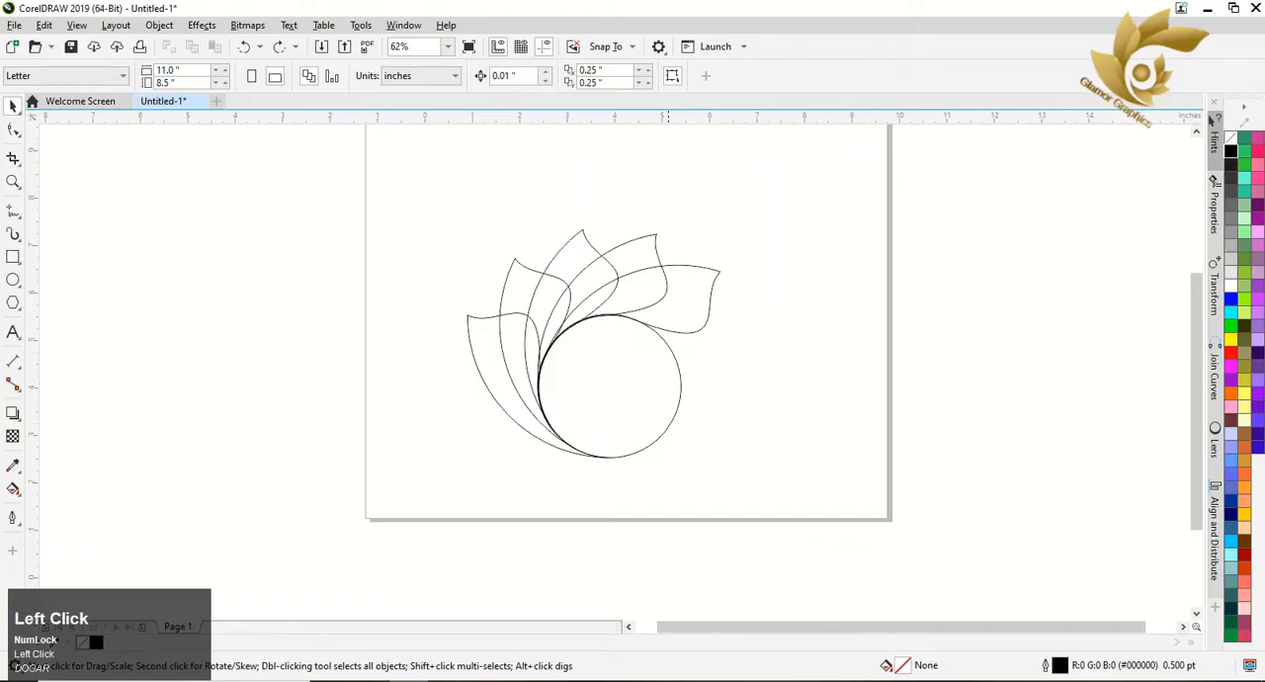
right_click(130, 162)
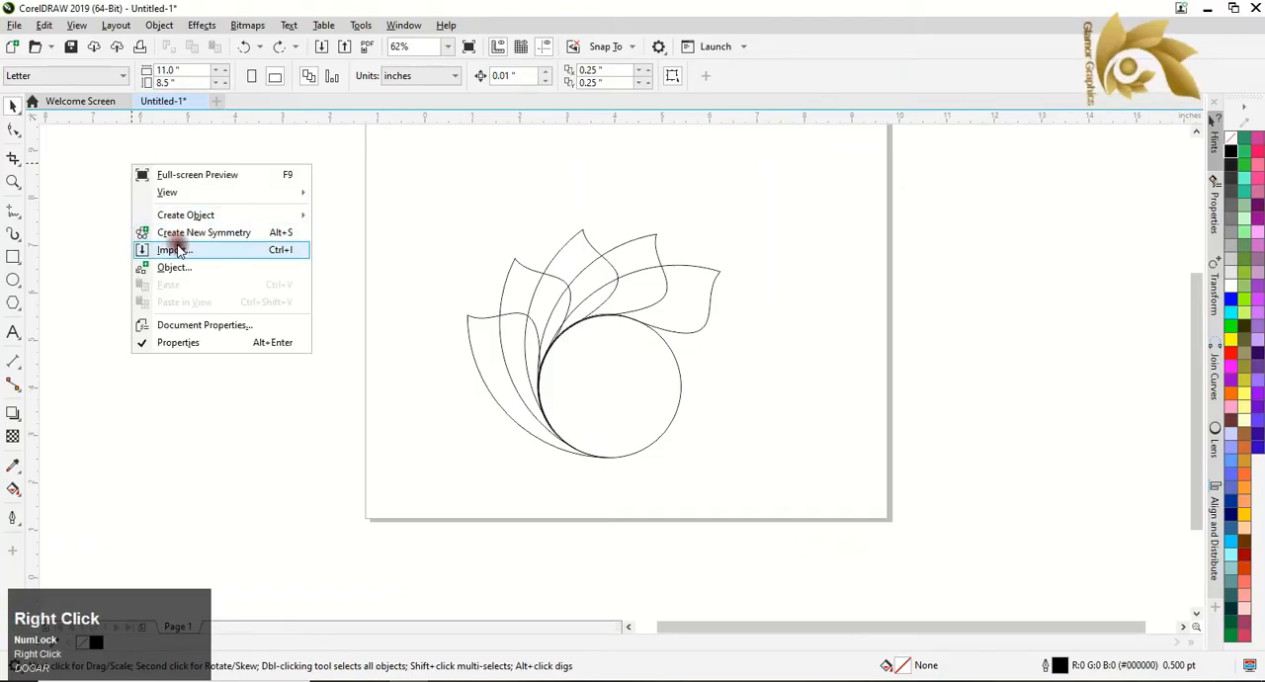
left_click(176, 248)
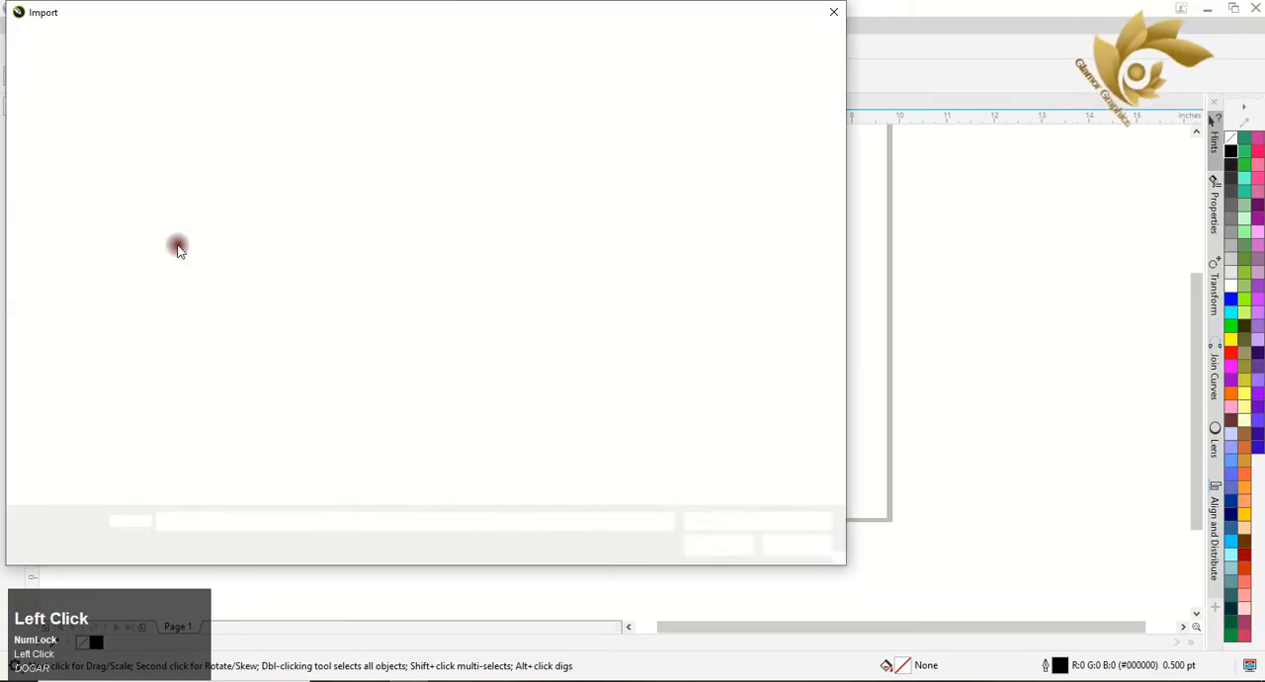
left_click(86, 237)
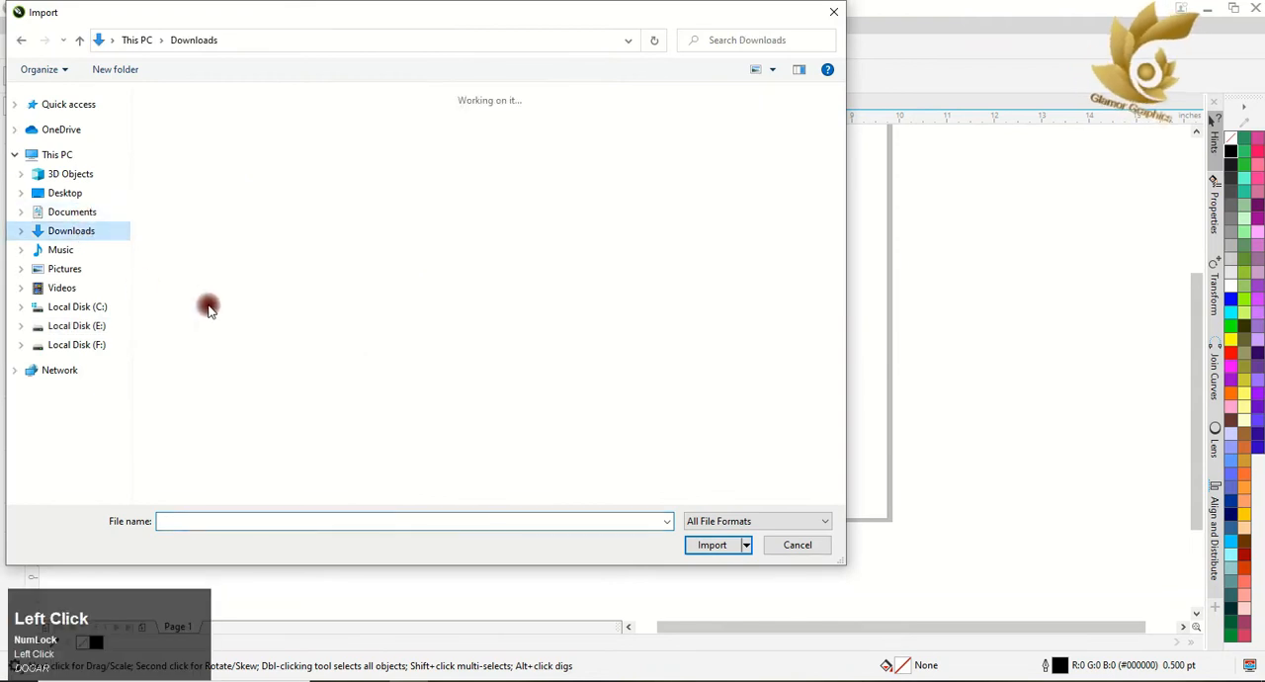
left_click(703, 544)
left_click_drag(766, 255, 1065, 540)
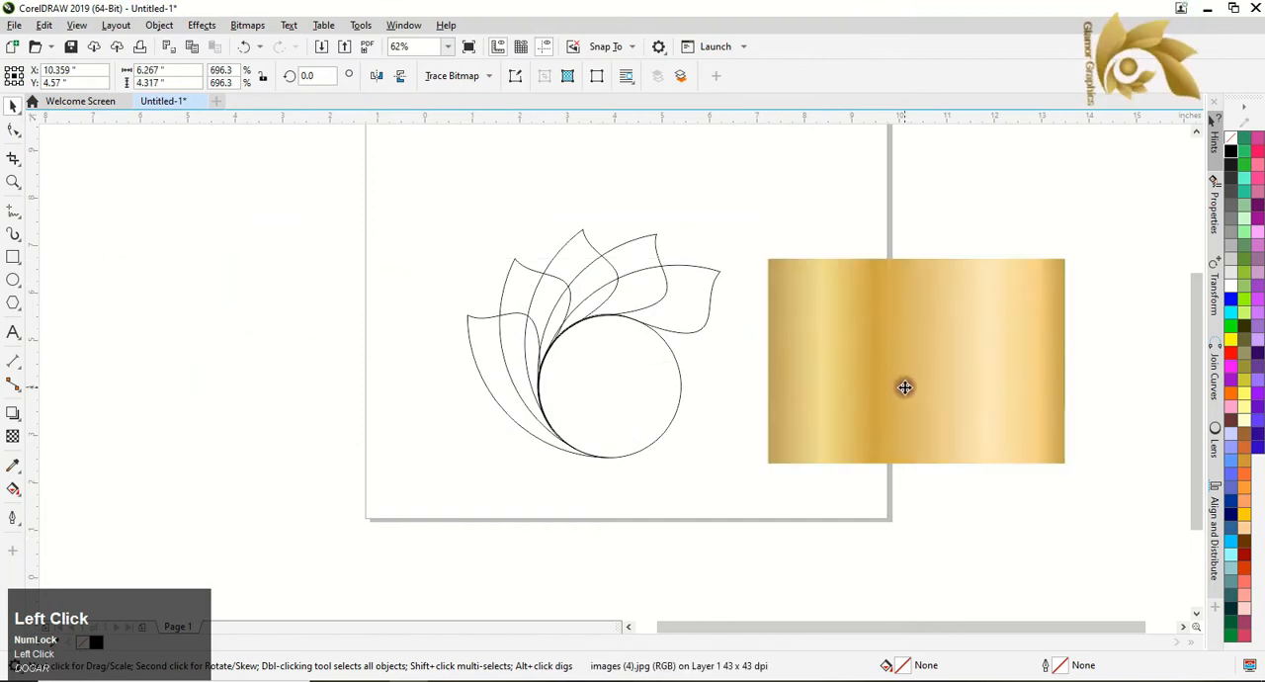
left_click_drag(904, 386, 942, 391)
Draw a rectangle about 1.33 by 0.77 inches between the leaves and the gold image, and place two copies below it.
left_click(10, 257)
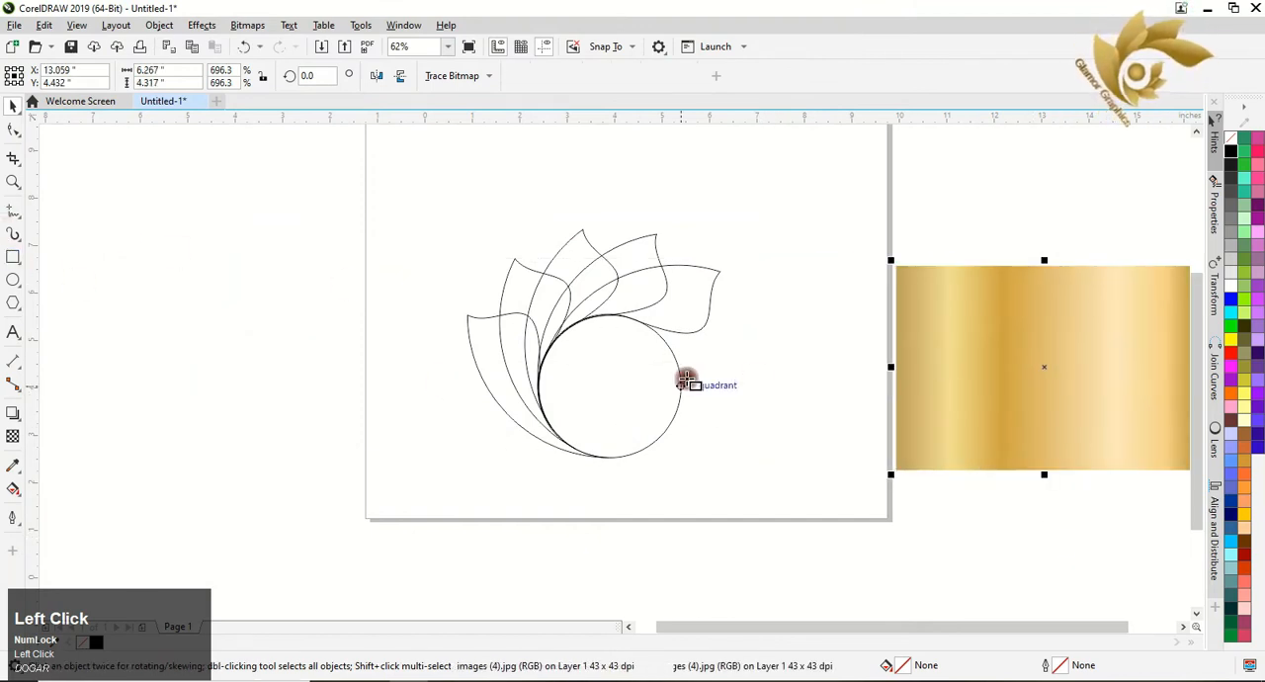
mouse_move(780, 279)
left_mouse_down()
mouse_move(845, 315)
mouse_move(816, 333)
mouse_move(821, 398)
left_mouse_up()
left_click(10, 105)
right_click(816, 339)
right_click(821, 398)
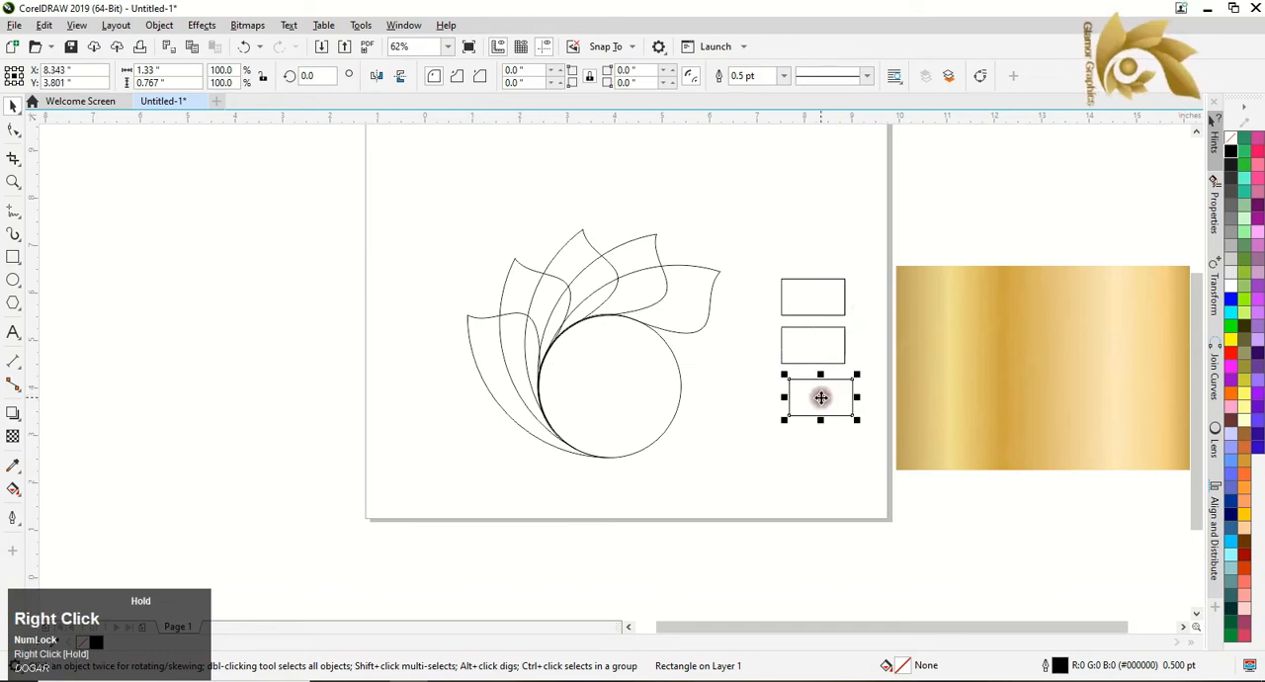
Replace the misaligned lowest rectangle with a copy of the middle one placed straight below it.
left_click(718, 525)
left_click(826, 408)
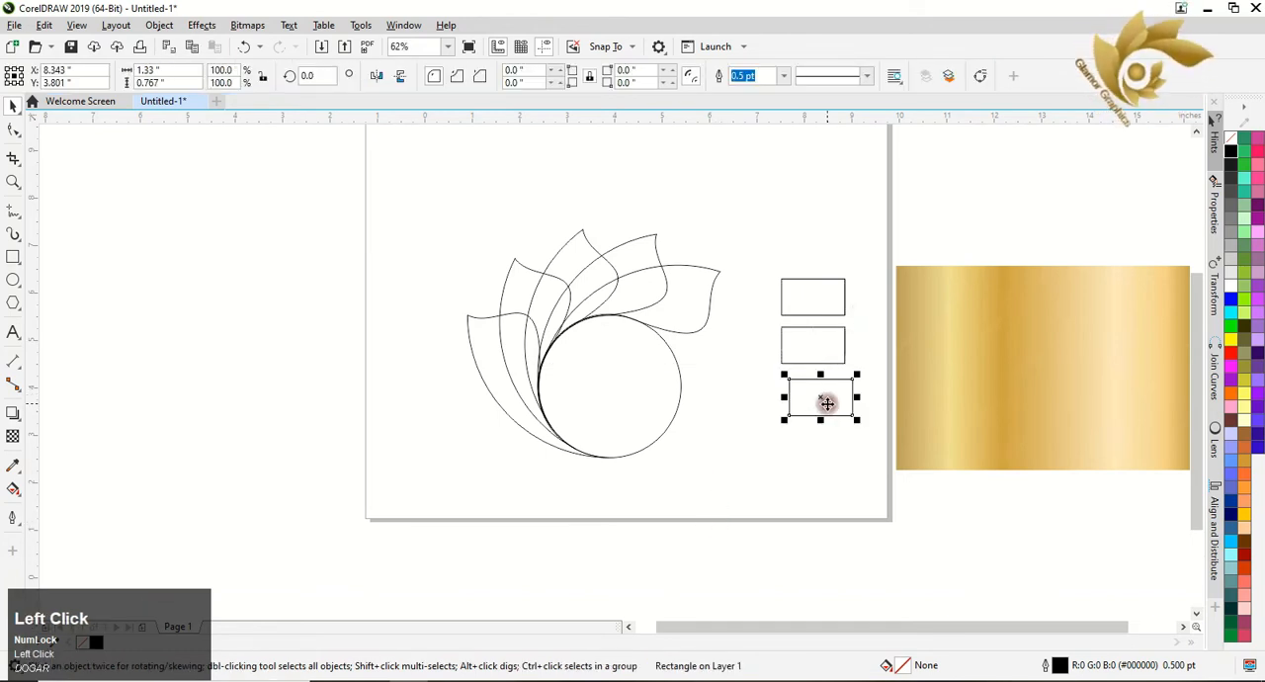
left_click_drag(815, 338, 808, 401)
right_click(808, 400, "shift")
left_click(728, 425)
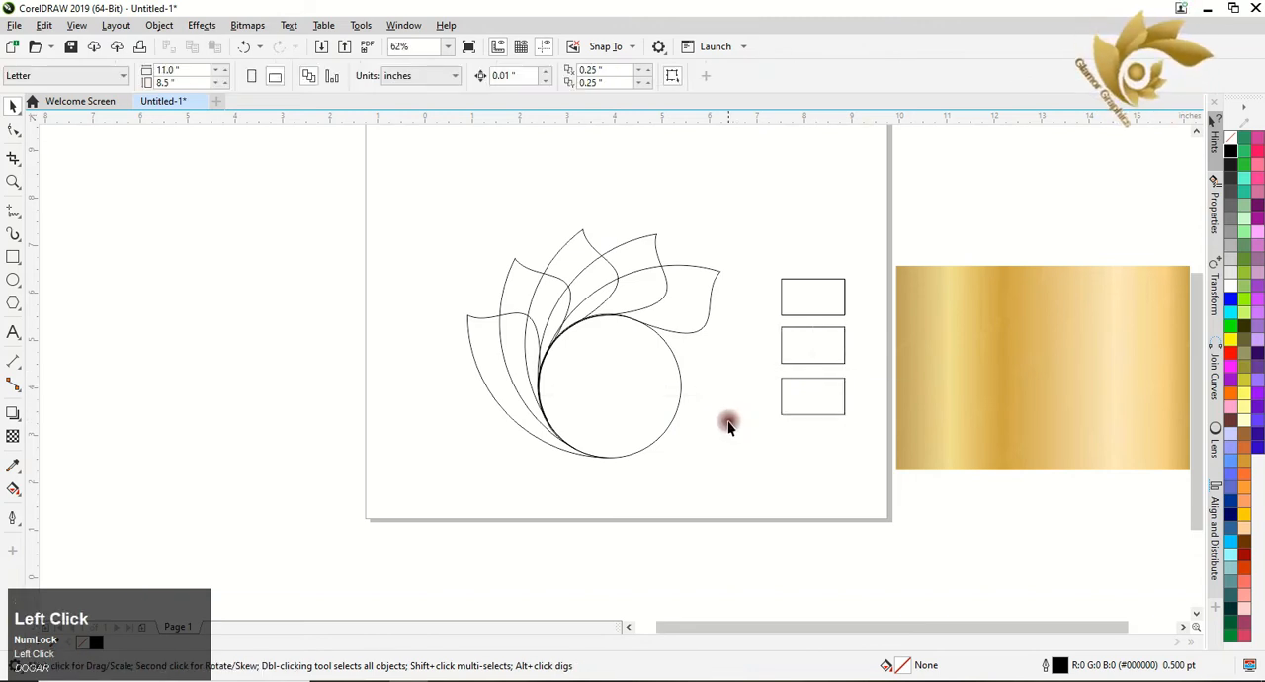
Sample the tan gold near the image's left edge with the Color Eyedropper and fill the top rectangle with it.
left_click(13, 462)
left_click(912, 329)
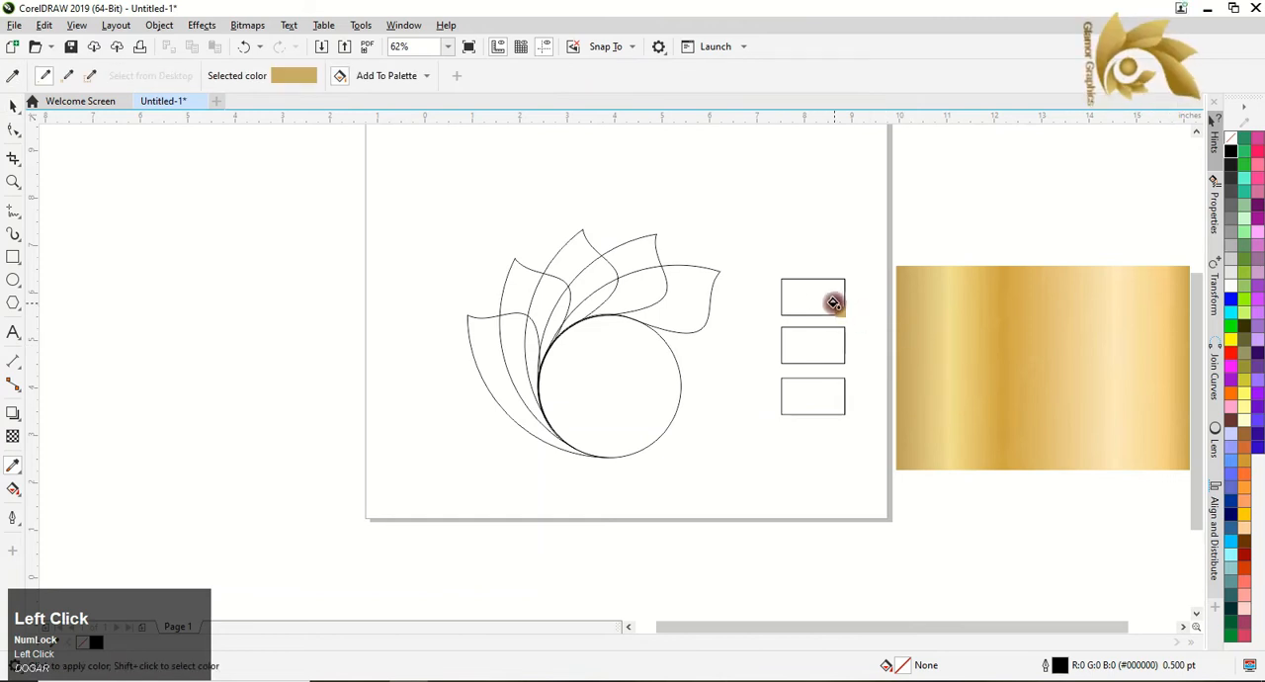
left_click(818, 293)
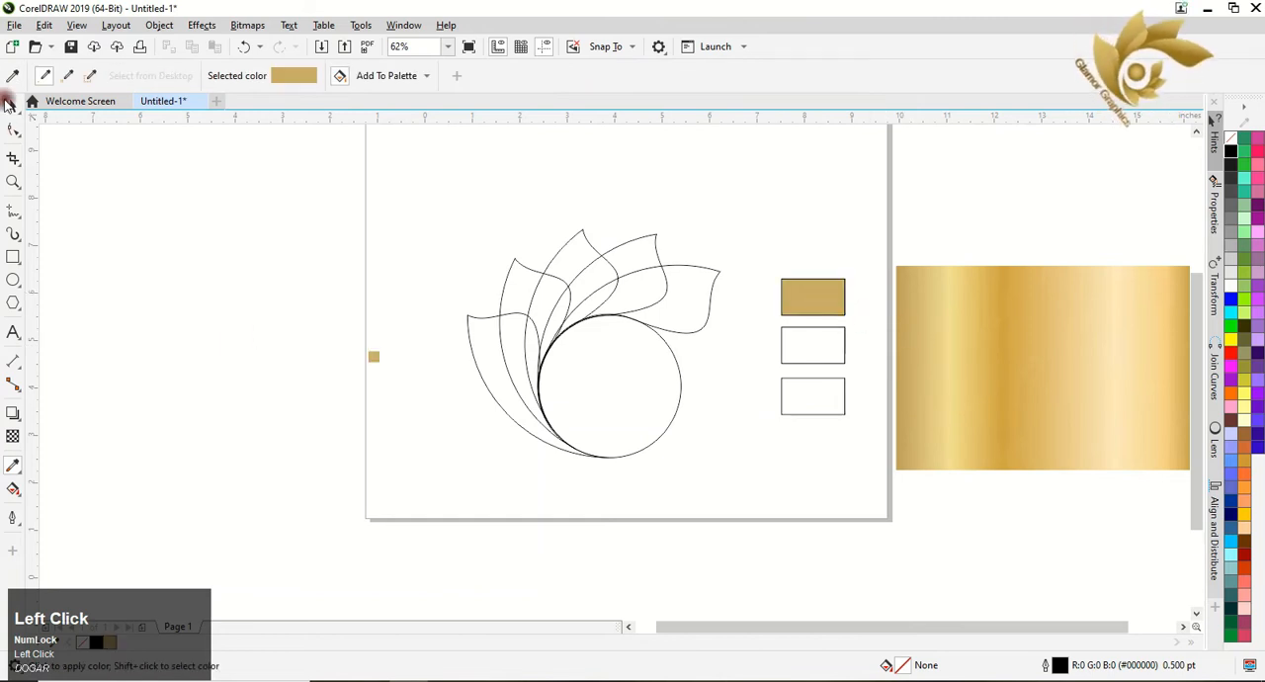
left_click(10, 104)
Sample the light yellow gold from the image's pale left band and fill the middle rectangle with it.
left_click(11, 466)
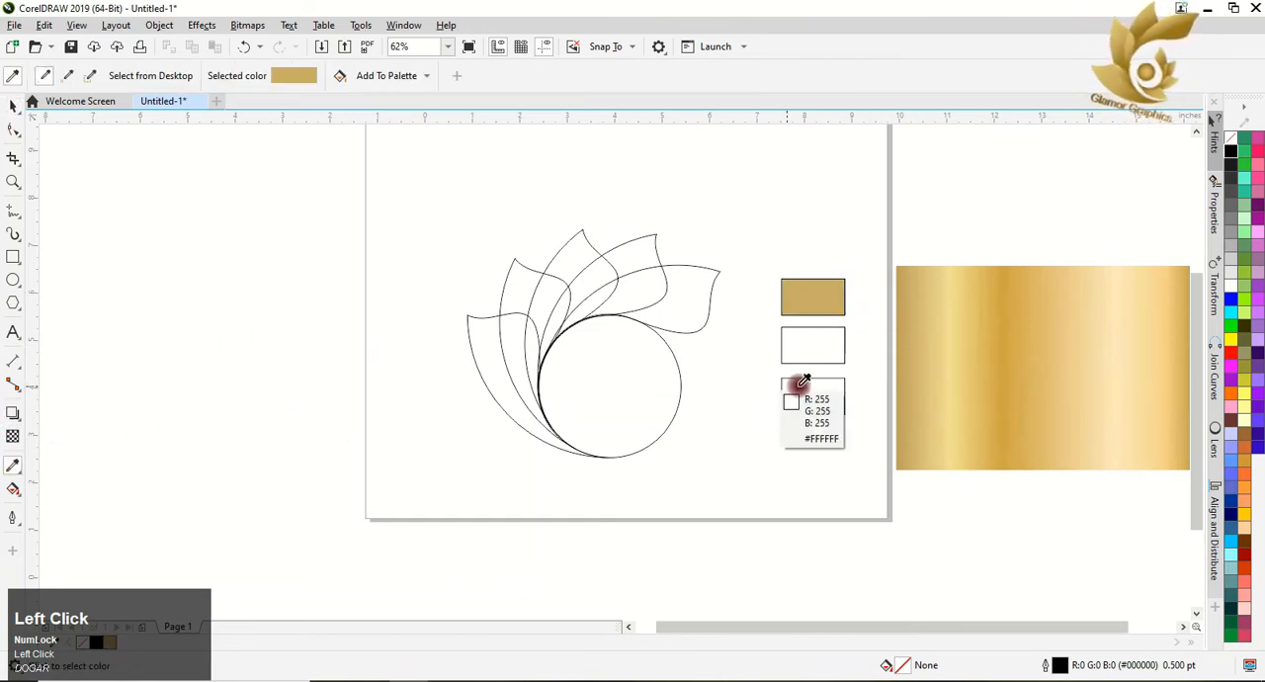
left_click(954, 341)
left_click(812, 342)
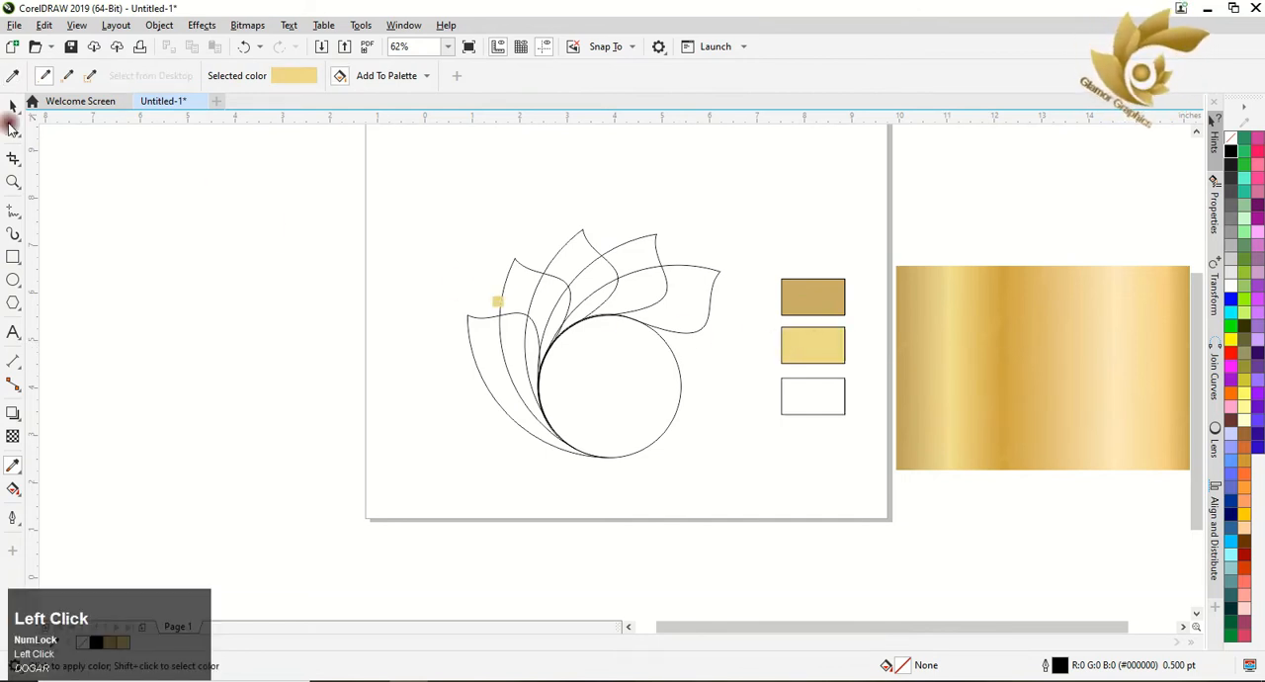
left_click(10, 106)
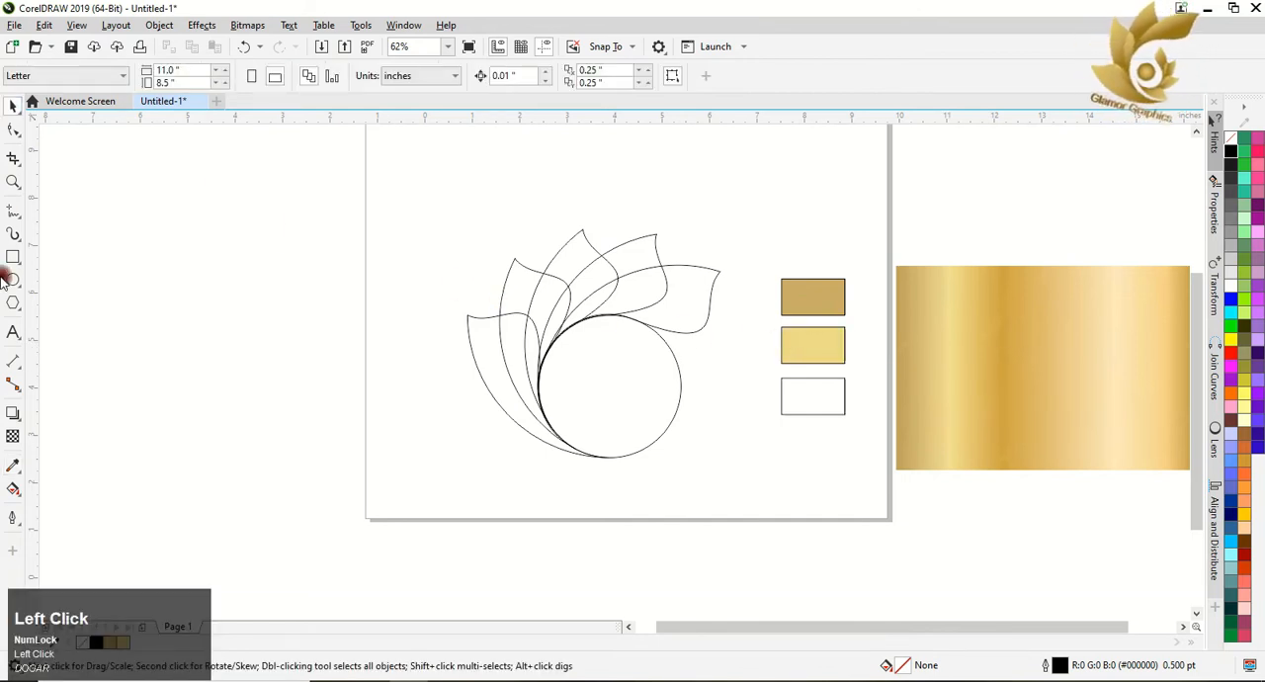
Sample the deep gold from the image's darker band and fill the lowest rectangle with it.
left_click(10, 467)
left_click(993, 361)
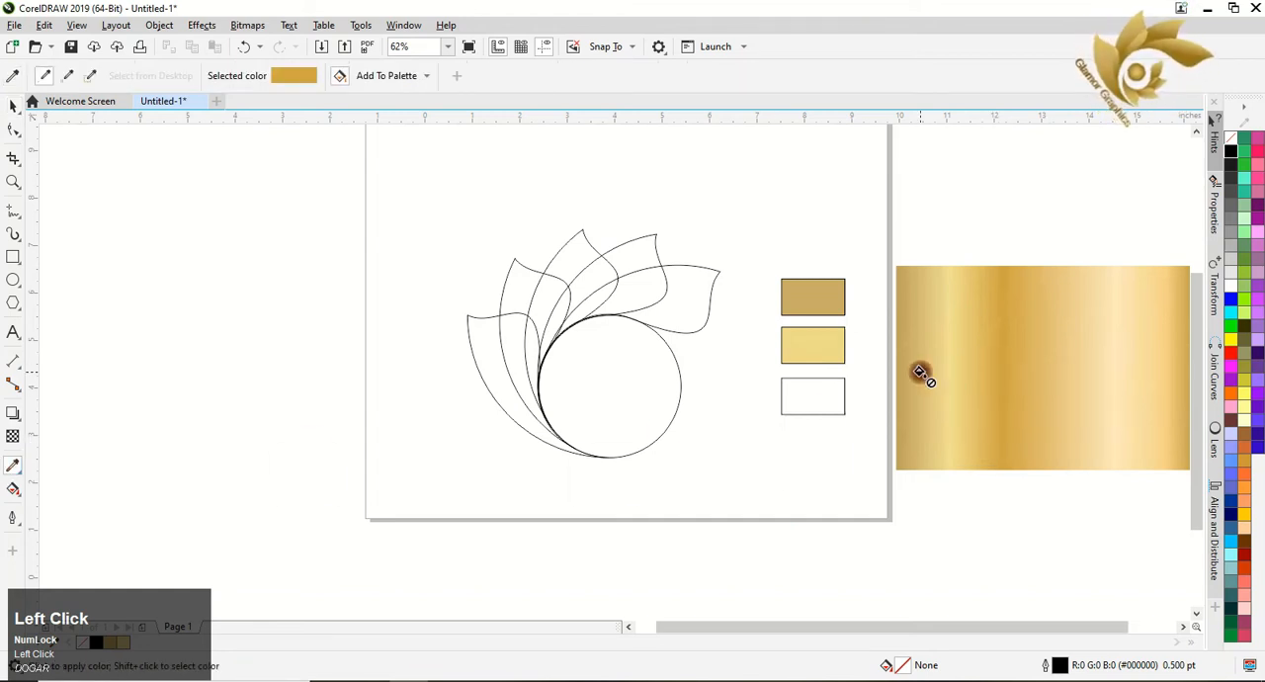
left_click(806, 399)
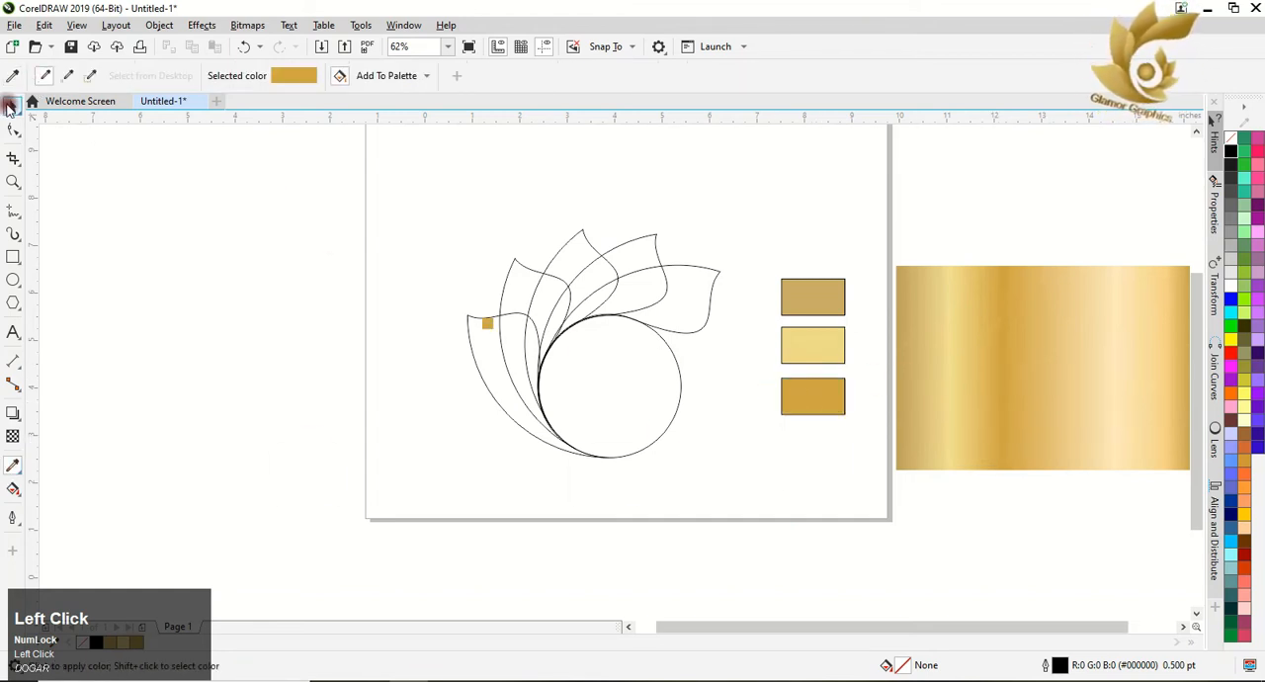
left_click(10, 107)
left_click(191, 181)
Delete the imported gold image and move the three colour swatches together onto the page's right edge.
left_click(1133, 448)
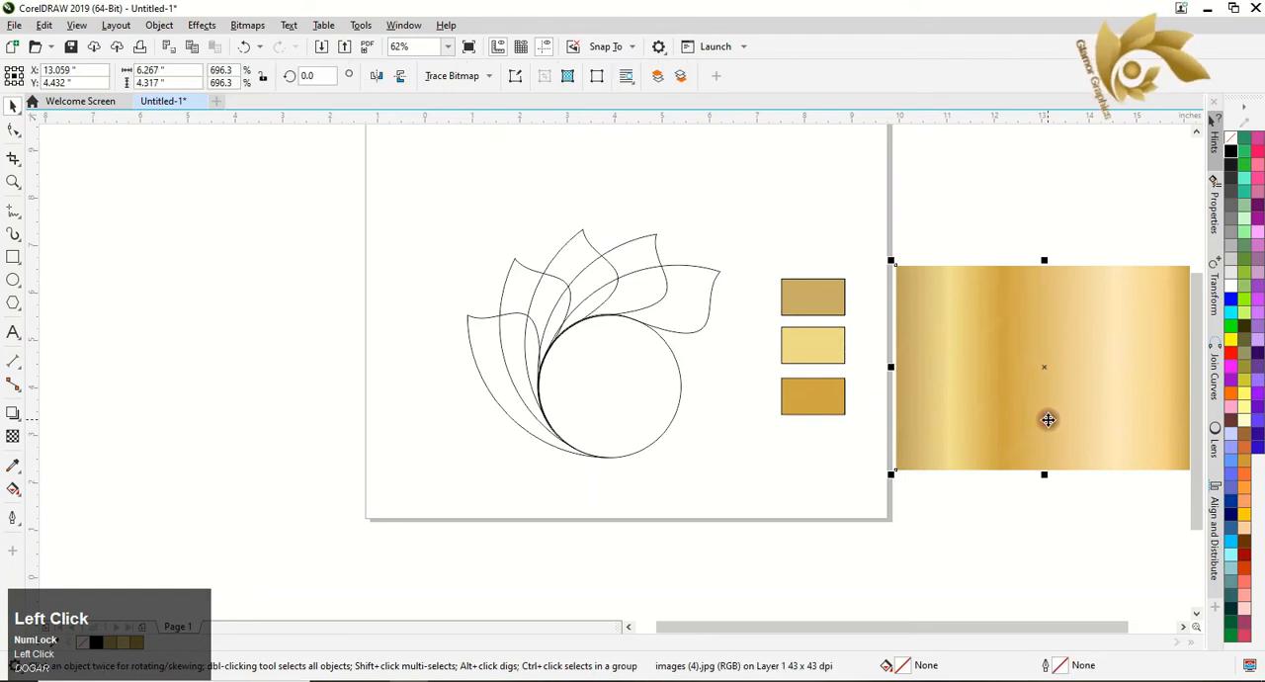
key("Delete")
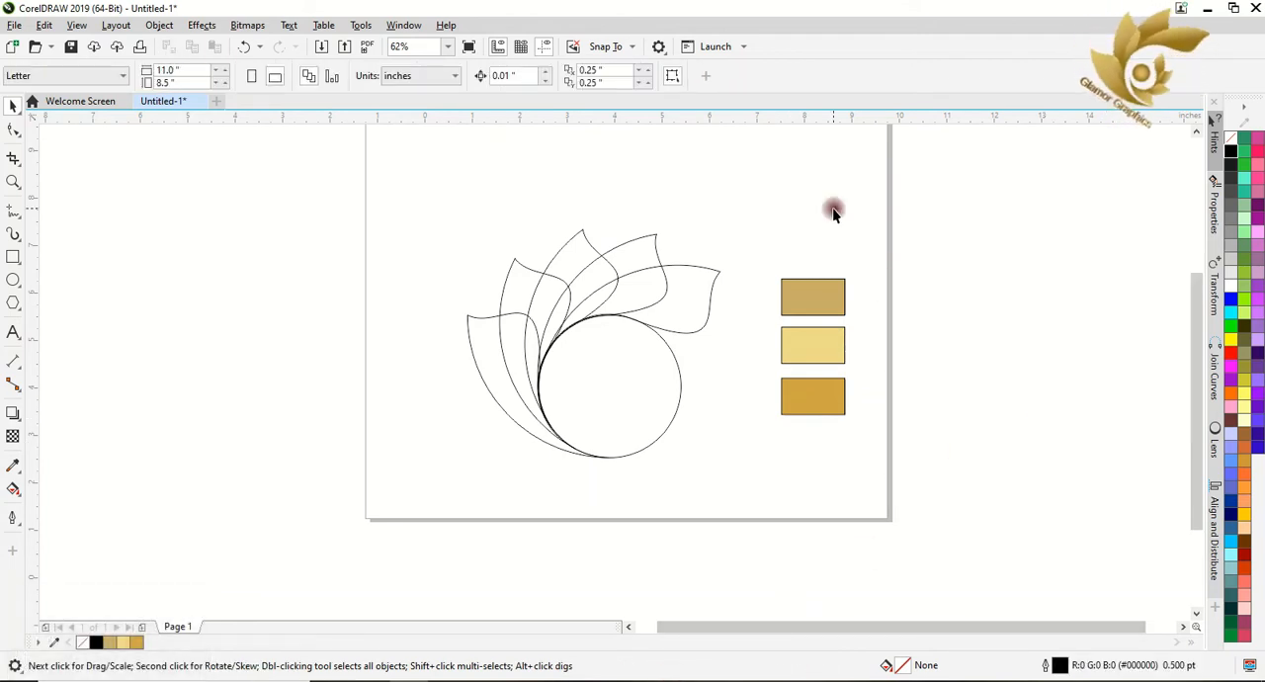
left_click_drag(746, 247, 870, 416)
left_click_drag(783, 372, 846, 372)
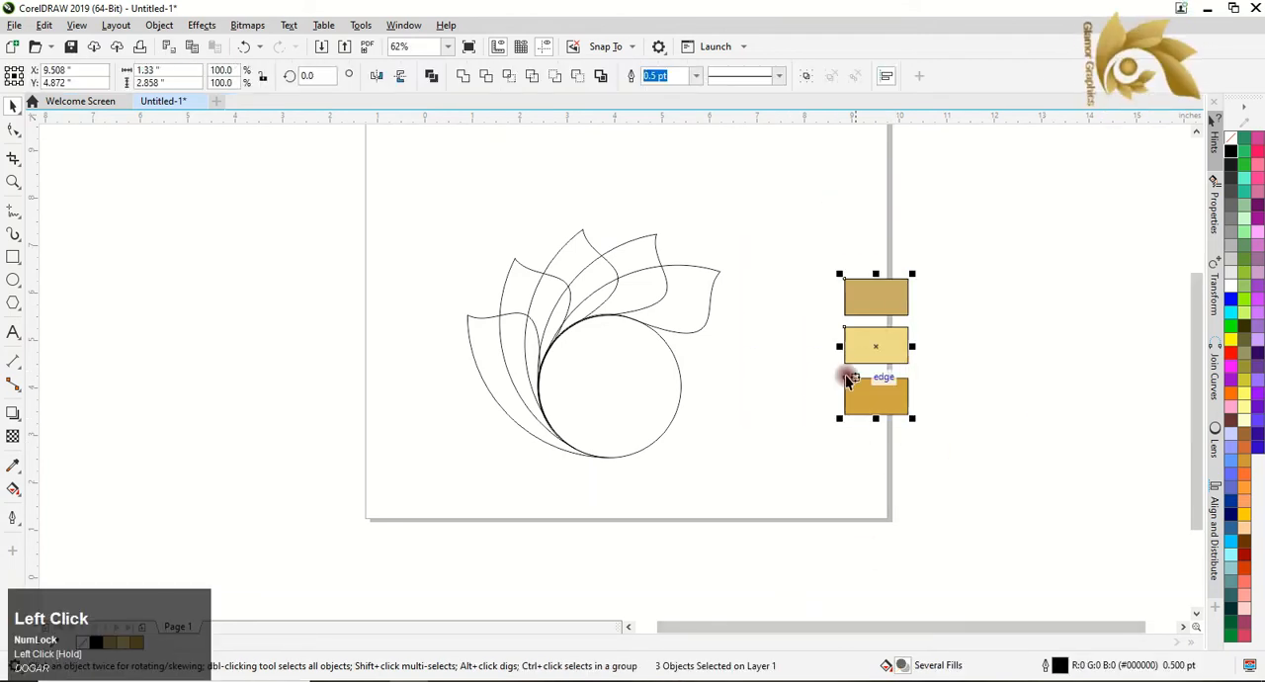
left_click(596, 369)
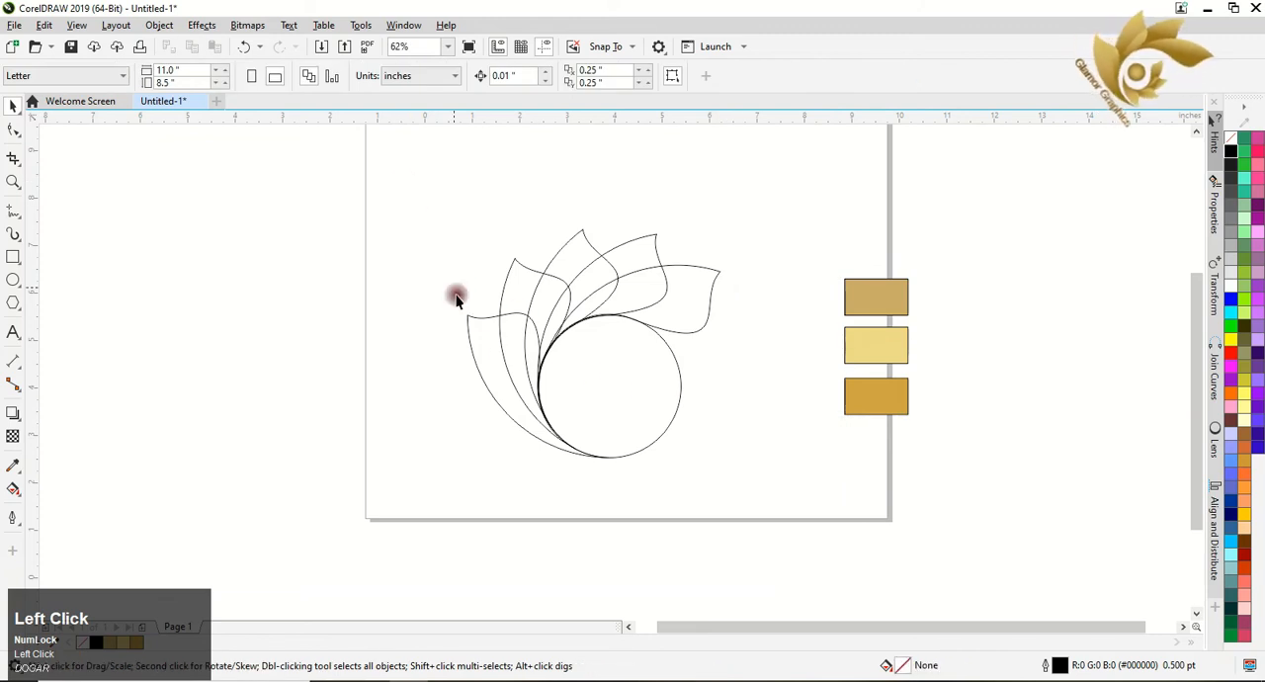
Use Smart Fill to fill the lowest leaf and its overlap regions beside the circle with purple and no outline.
left_click(494, 367)
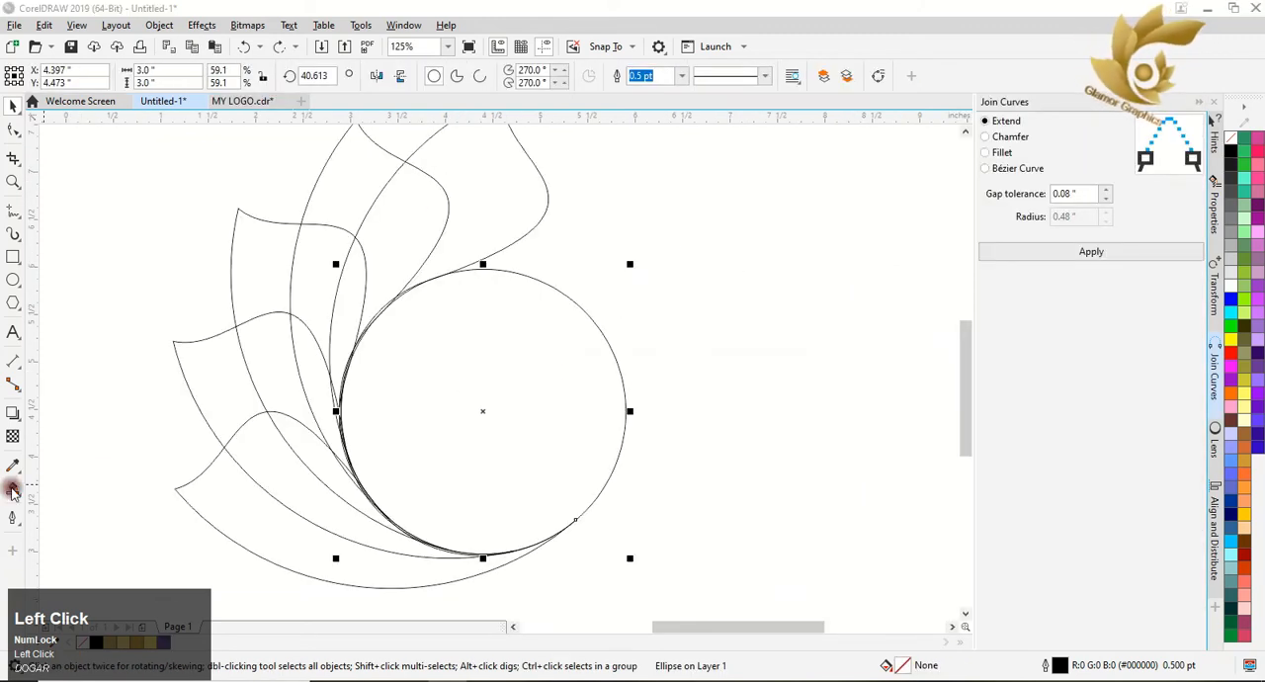
left_click(11, 489)
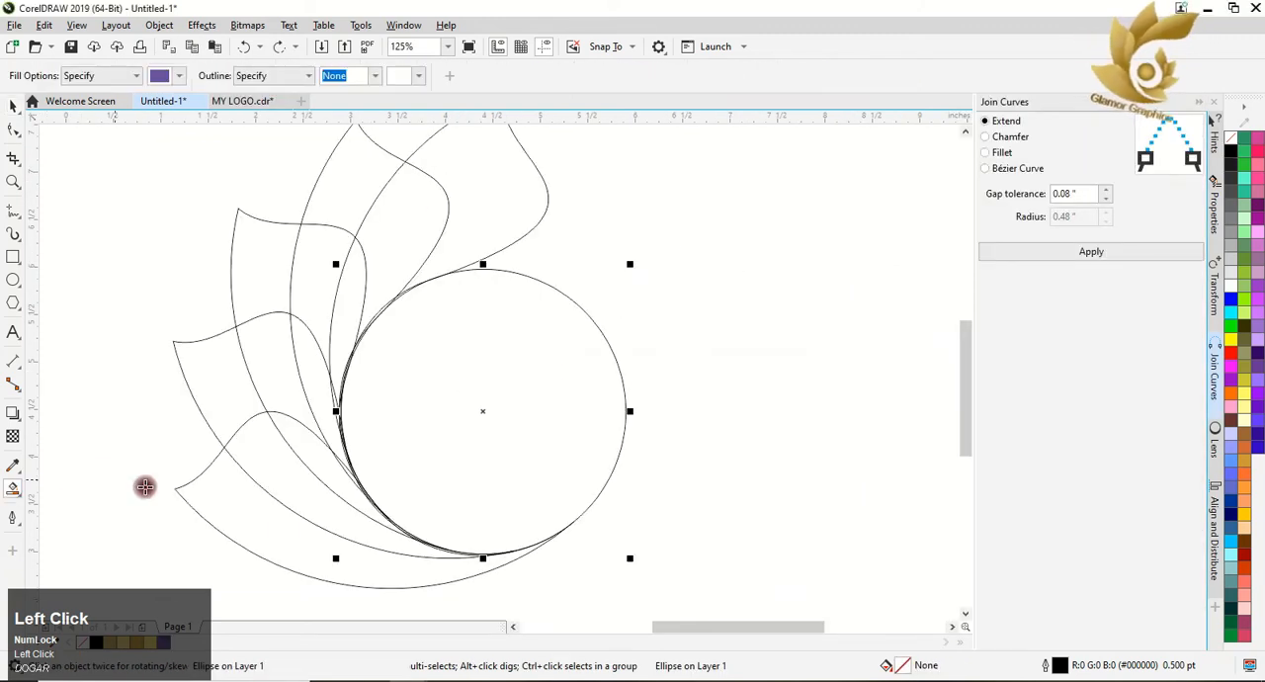
left_click(260, 529)
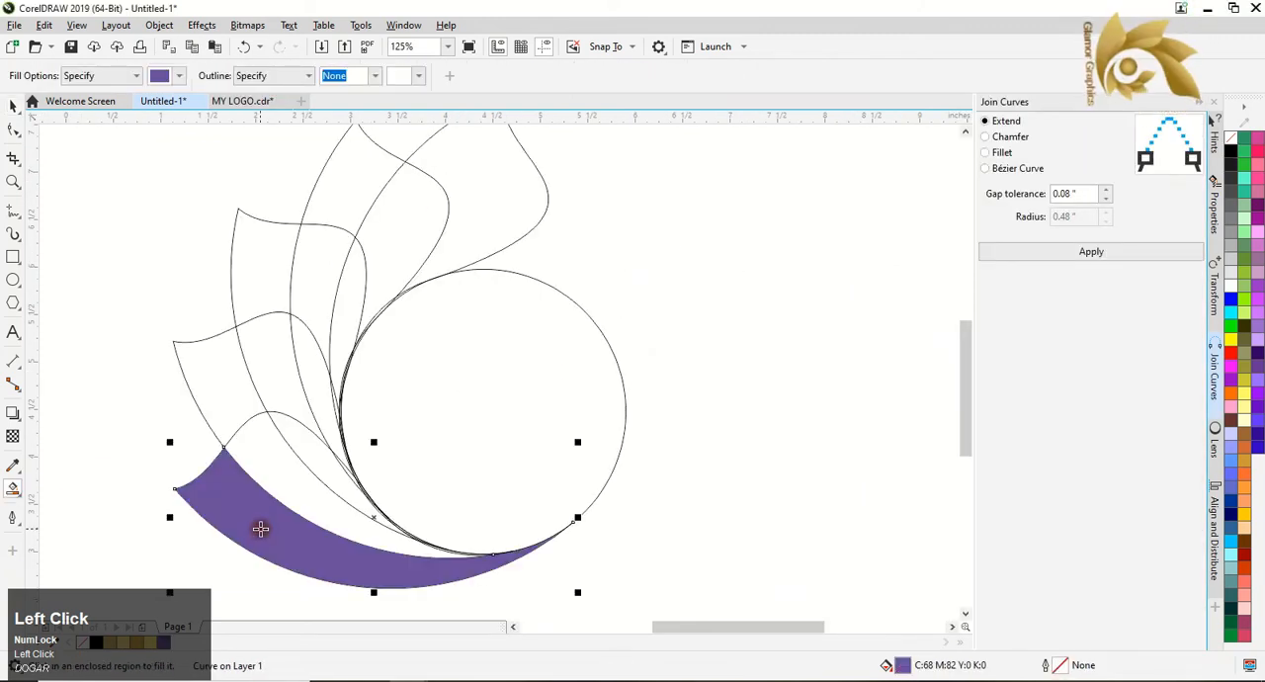
left_click(280, 472)
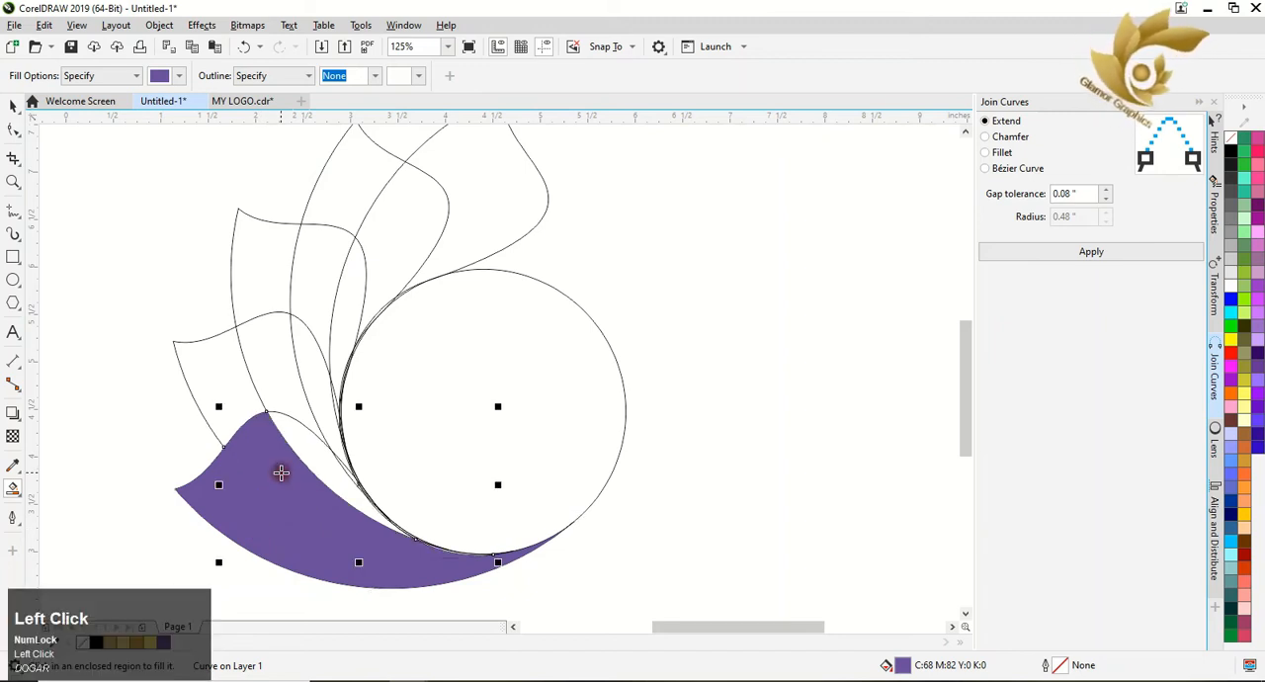
left_click(304, 449)
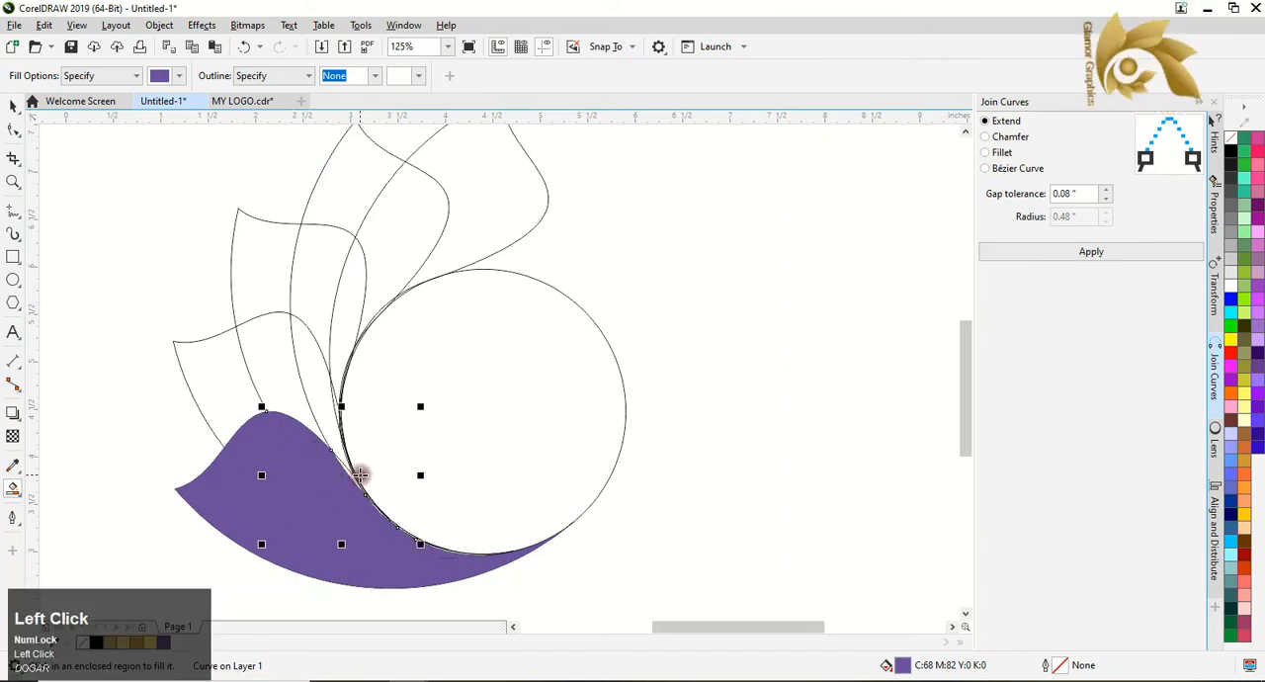
Smart-fill every enclosed region of the remaining four leaves with the same purple and no outline.
left_click(222, 415)
left_click(285, 392)
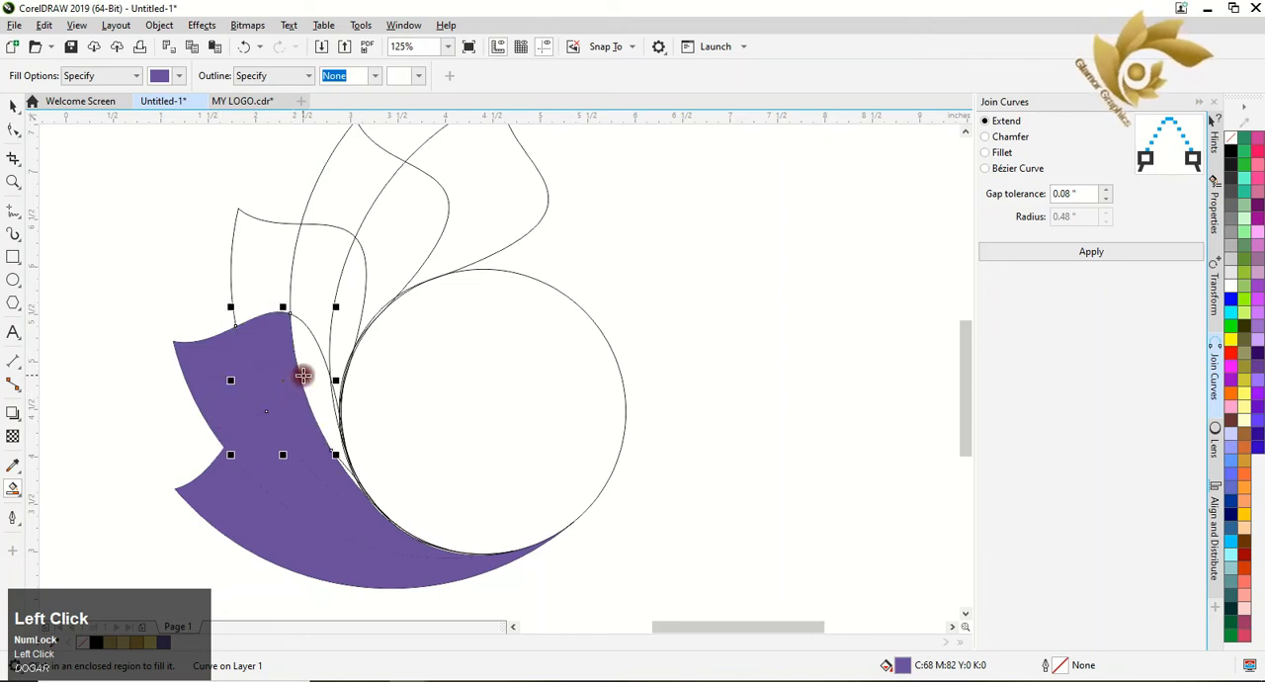
left_click(302, 371)
left_click(275, 280)
left_click(346, 279)
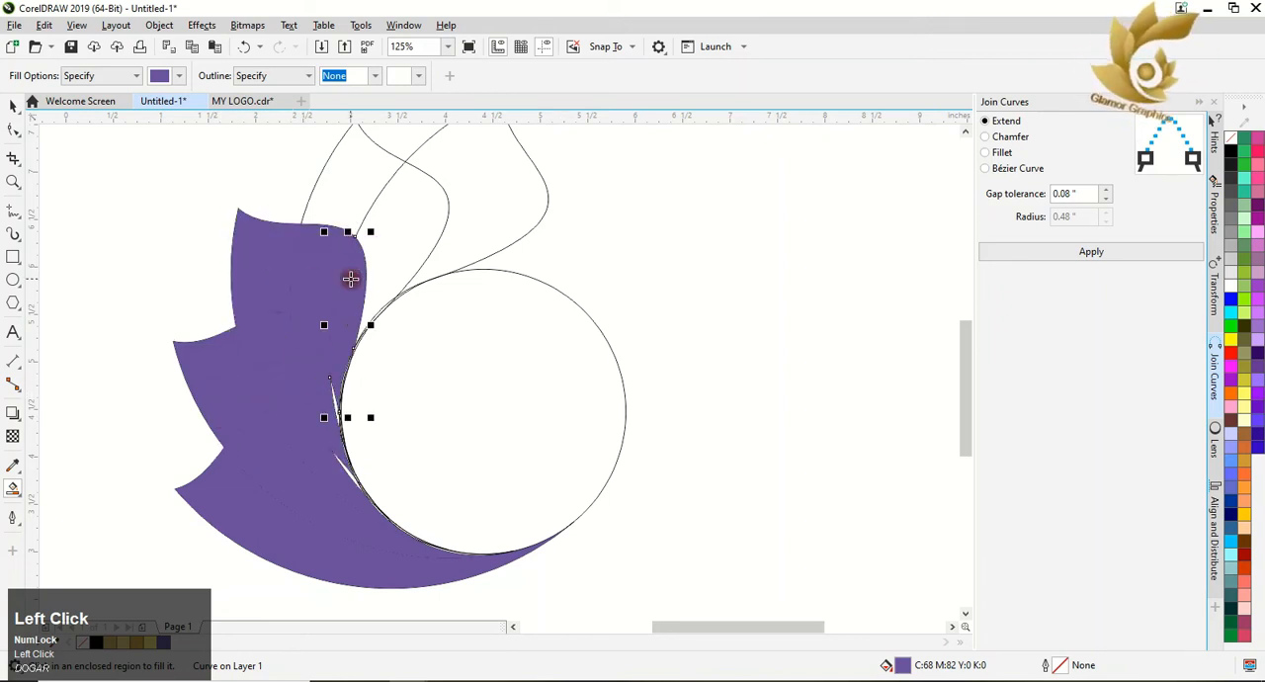
left_click(337, 179)
left_click(387, 216)
left_click(465, 211)
left_click(140, 159)
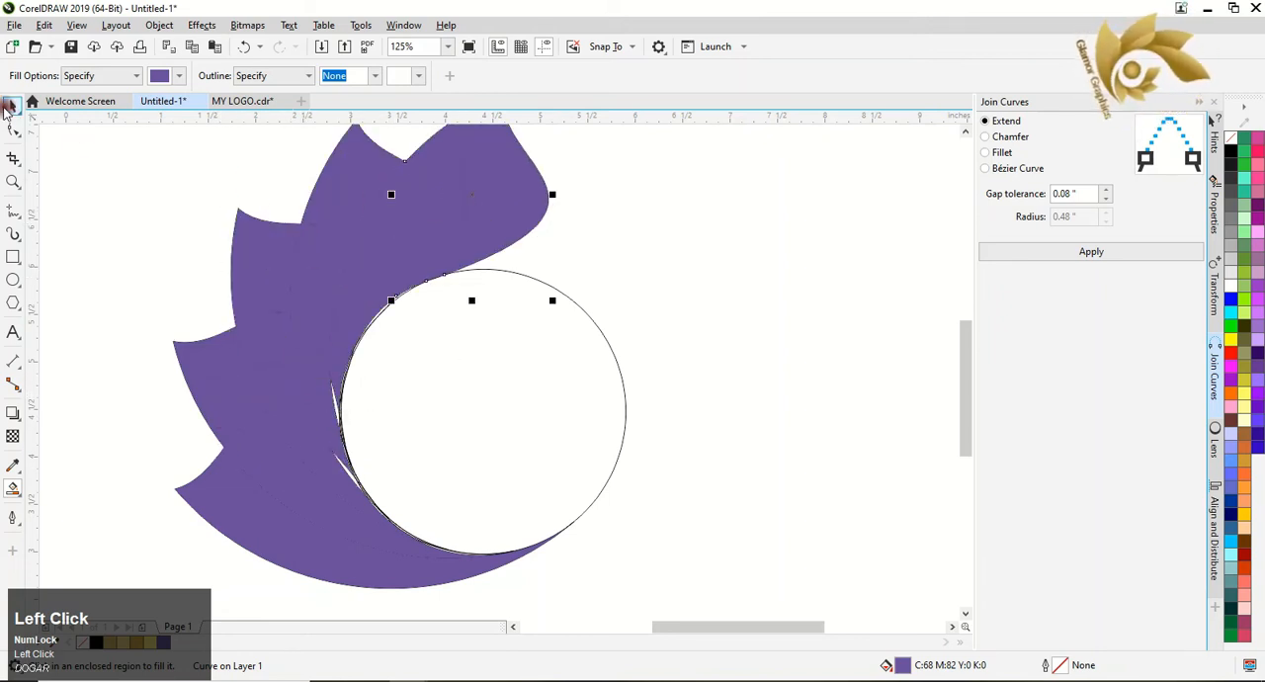
left_click(8, 107)
Apply a linear fountain fill from purple to white along the lowest leaf segment with Interactive Fill, extending its end near the leaf's tapered tip.
left_click(20, 494)
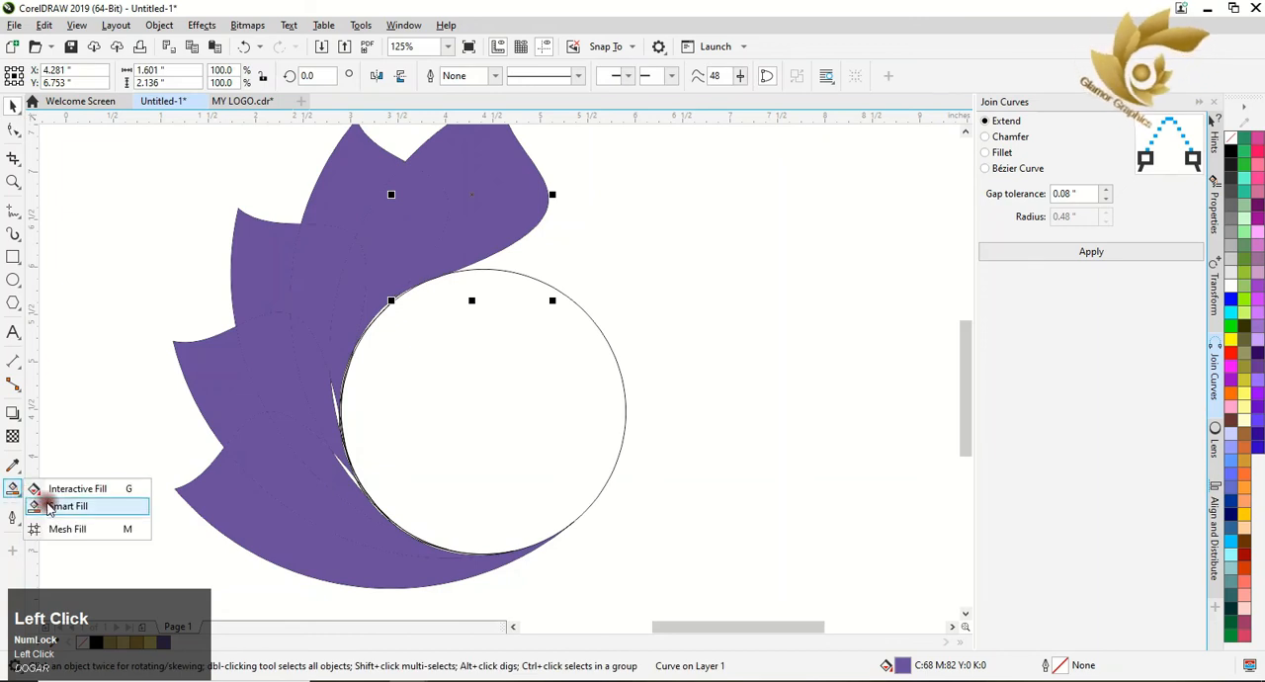
left_click(48, 488)
left_click_drag(211, 497, 401, 570)
scroll(405, 582, "down", 1)
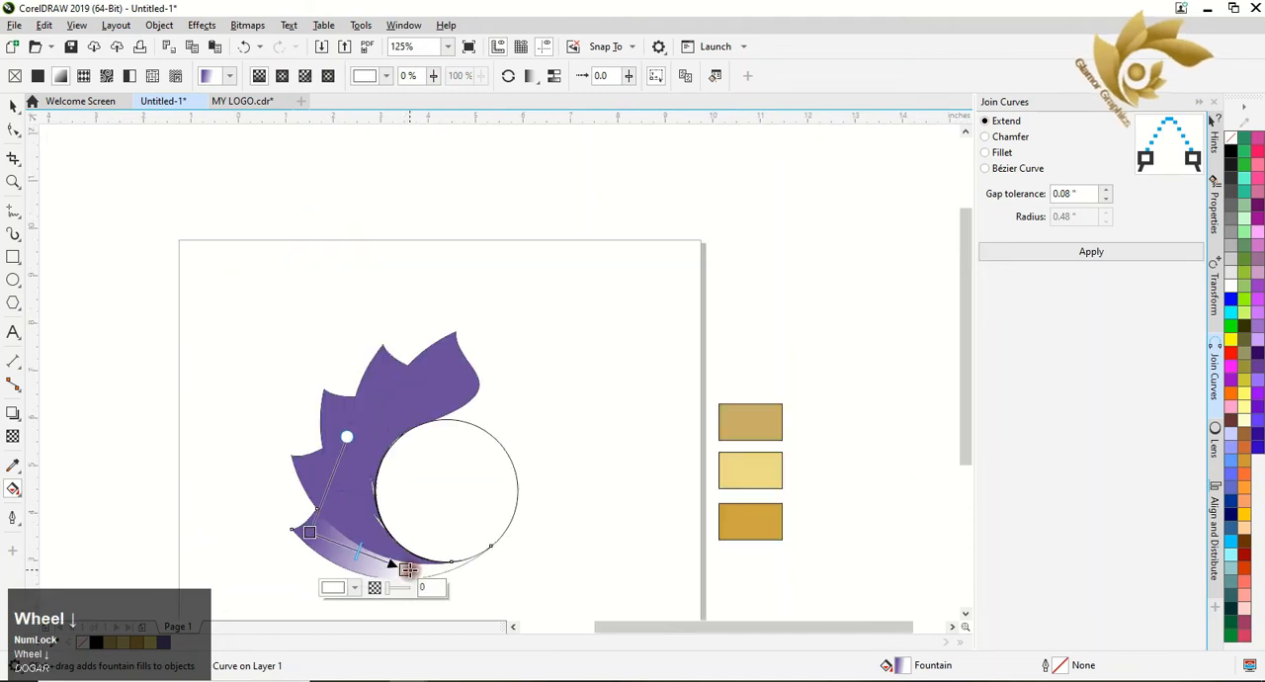
left_click_drag(407, 573, 445, 570)
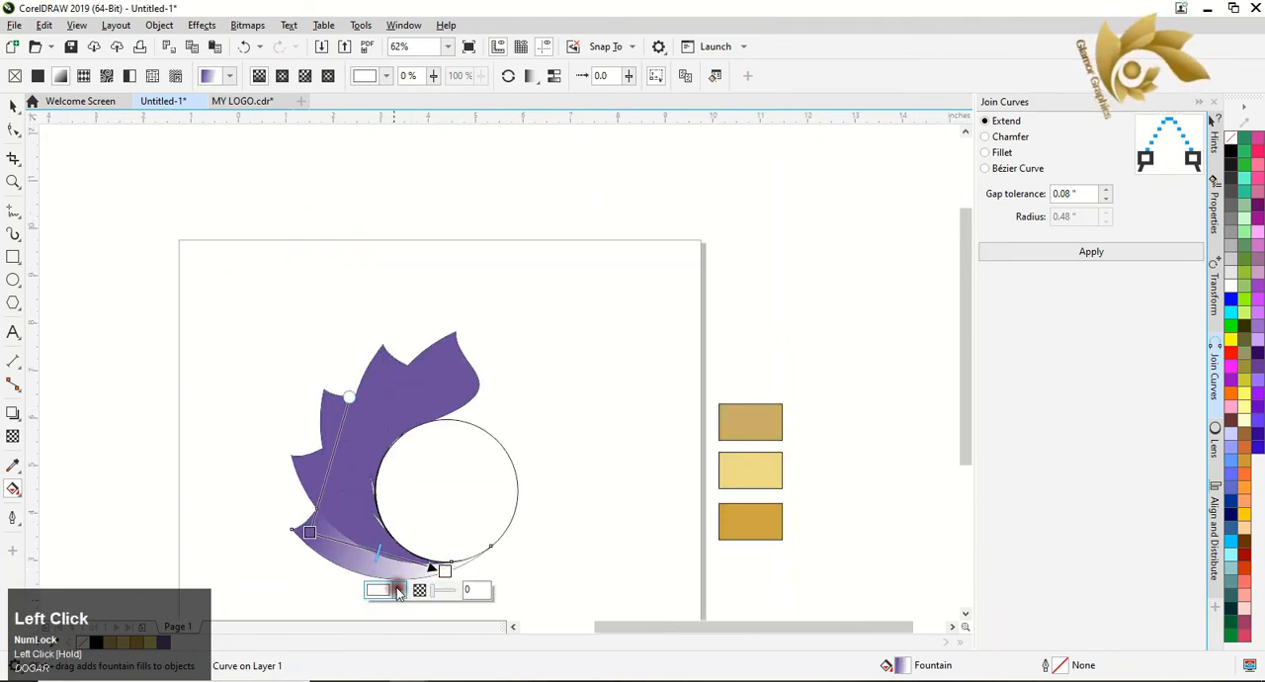
Set the gradient's end colour to the deep gold #D0A642 sampled from the lowest swatch.
left_click(399, 590)
left_click(518, 559)
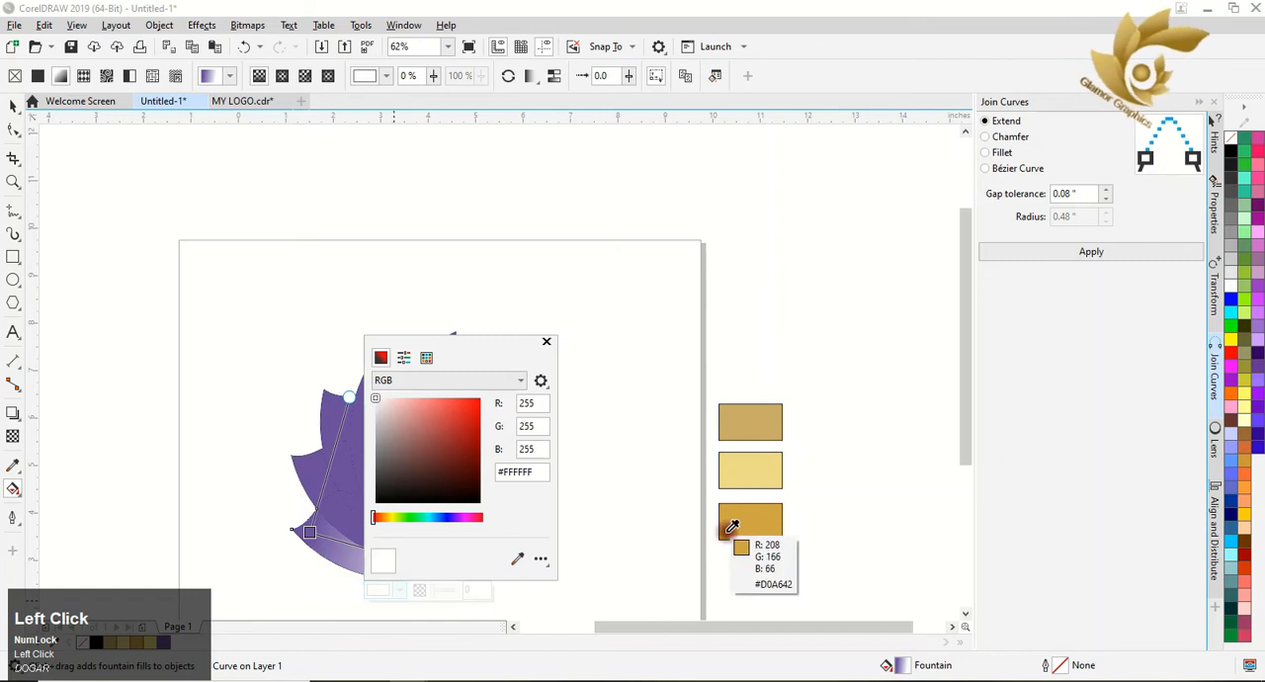
left_click(727, 533)
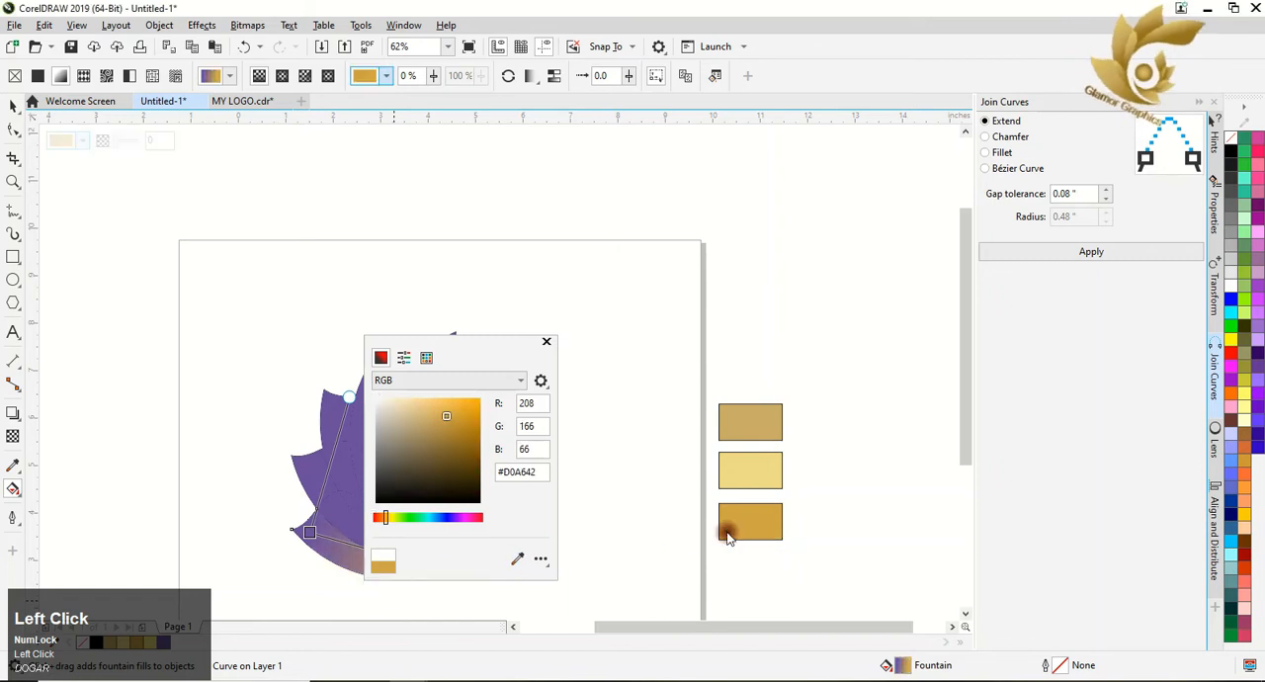
left_click(546, 343)
Set the gradient's start colour to the tan gold #CAAE64 sampled from the top swatch.
left_click(313, 534)
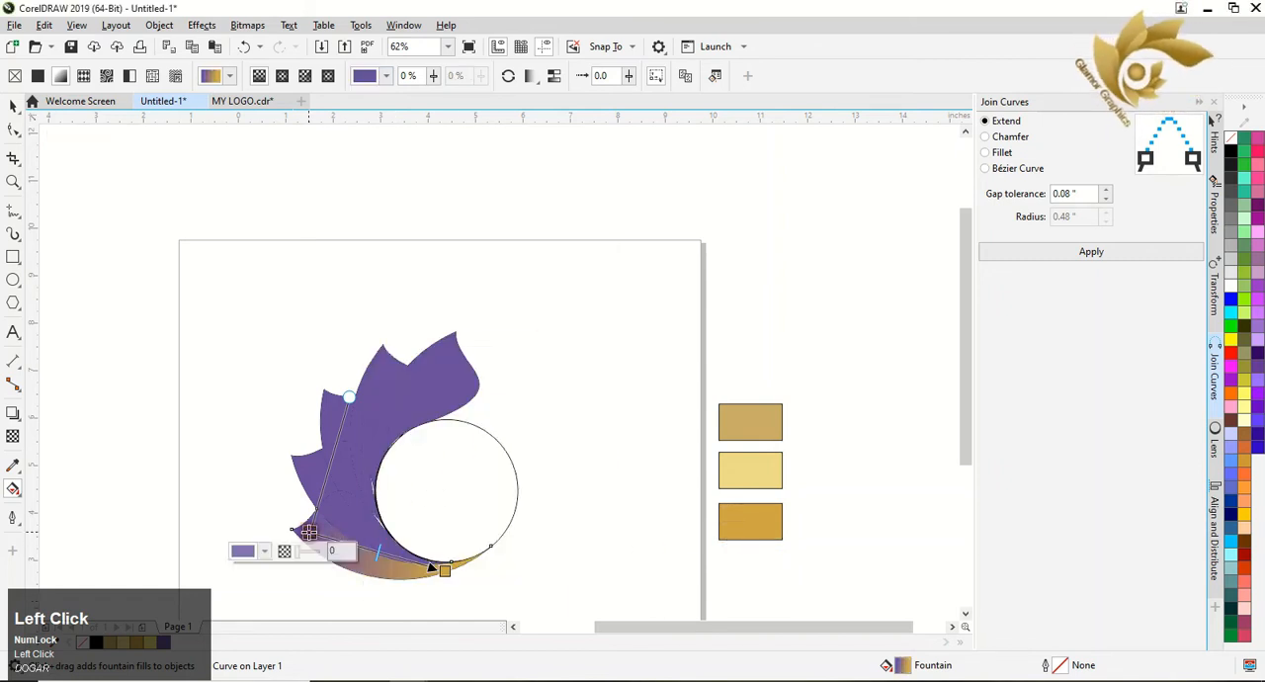
left_click(262, 551)
left_click(381, 520)
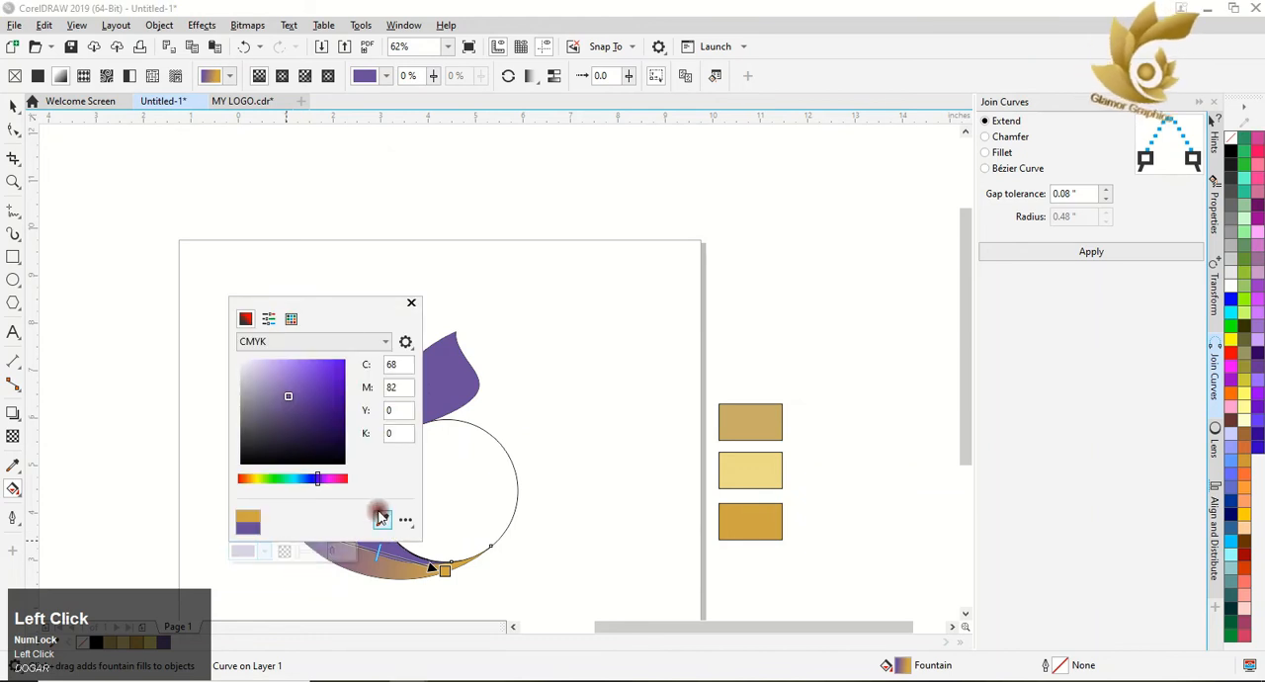
left_click(733, 410)
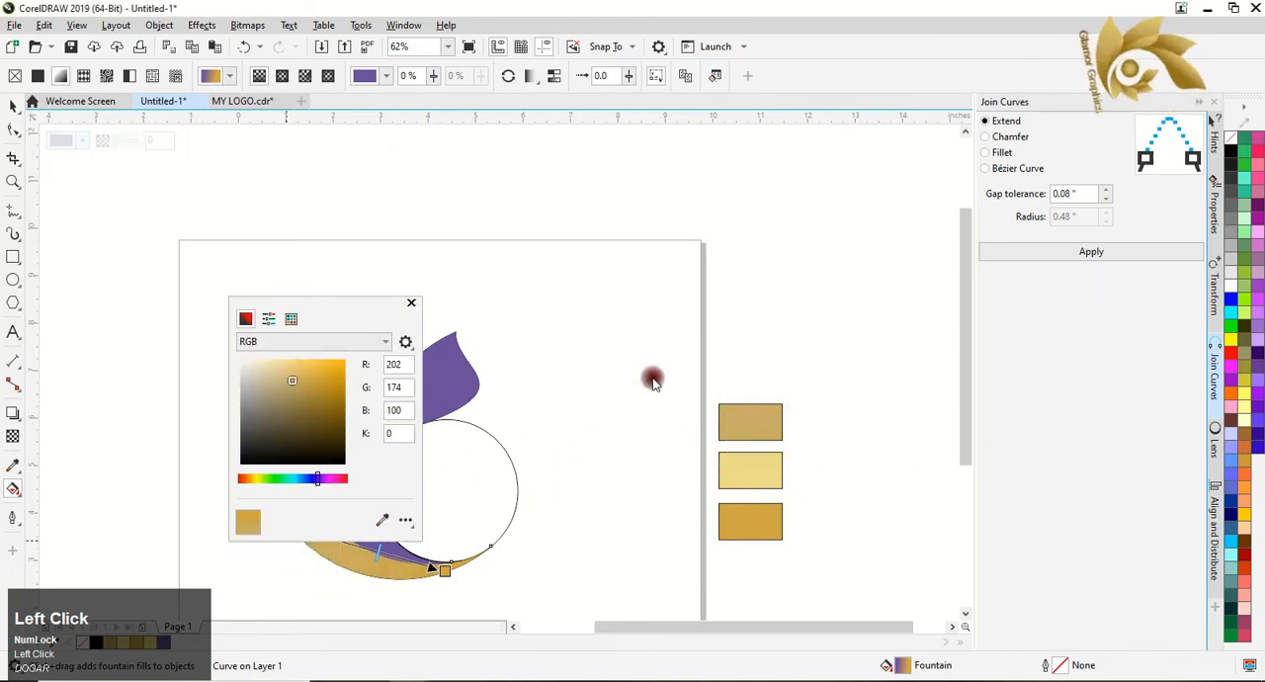
left_click(411, 302)
Add a colour node midway along the lowest segment's gradient and colour it light yellow gold #EEDA84 from the middle swatch.
double_click(366, 554)
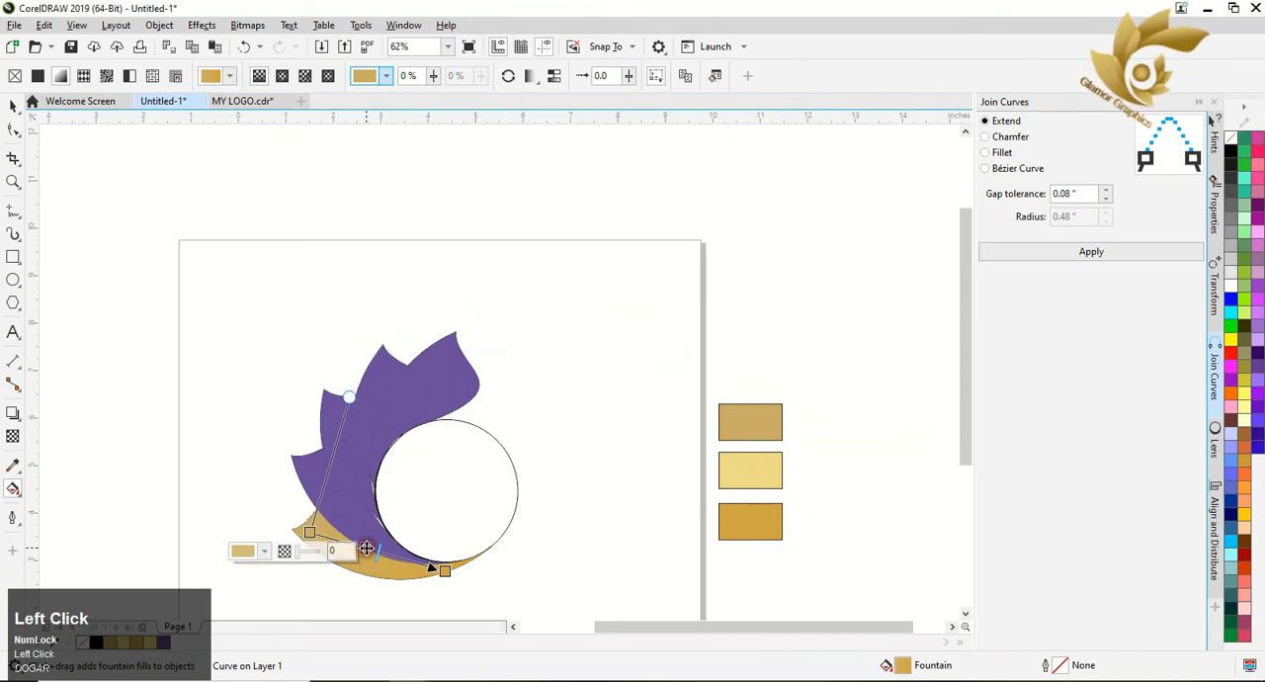
left_click(321, 567)
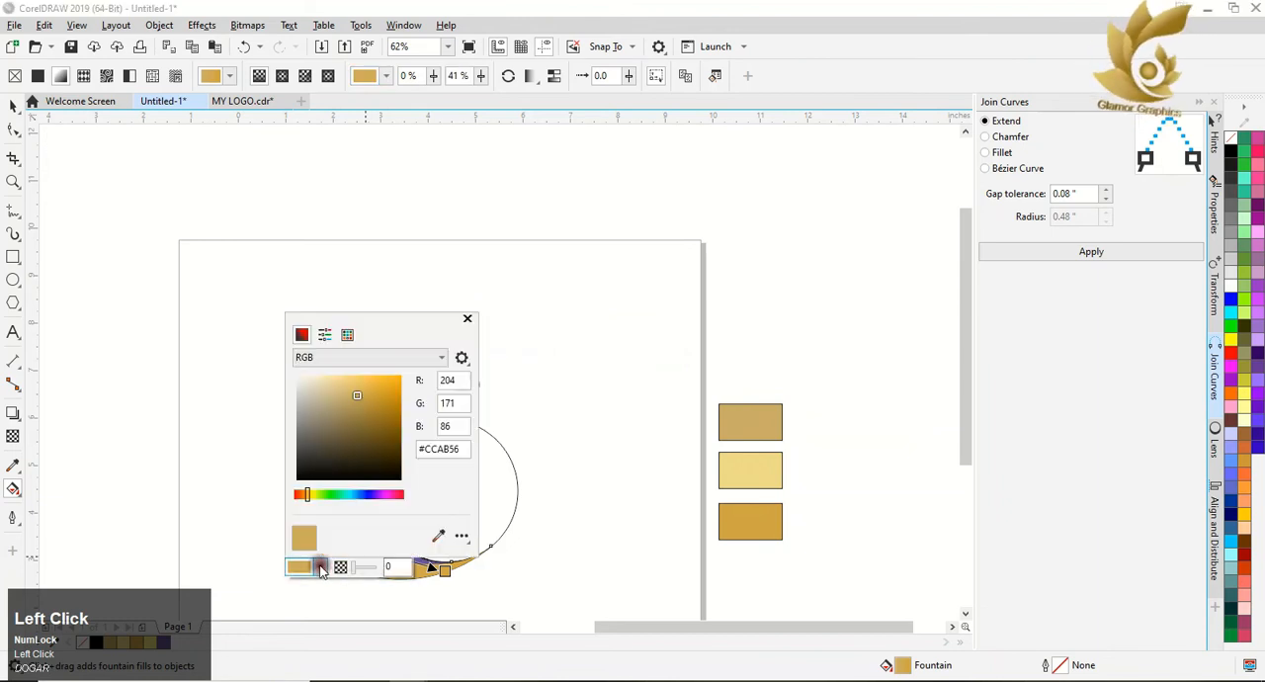
left_click(438, 535)
left_click(746, 465)
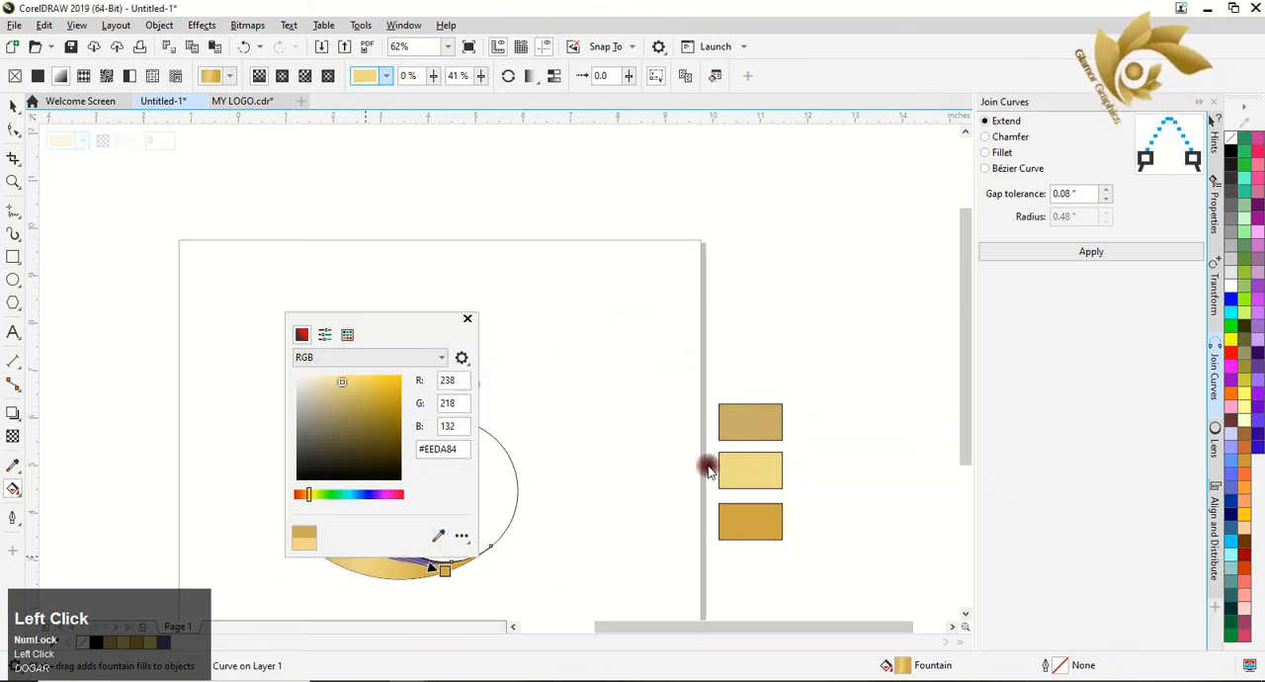
left_click(465, 319)
Extend both ends of the lowest segment's gradient outward and shift its light middle node slightly toward the end.
left_click(304, 531)
left_click_drag(309, 532, 283, 550)
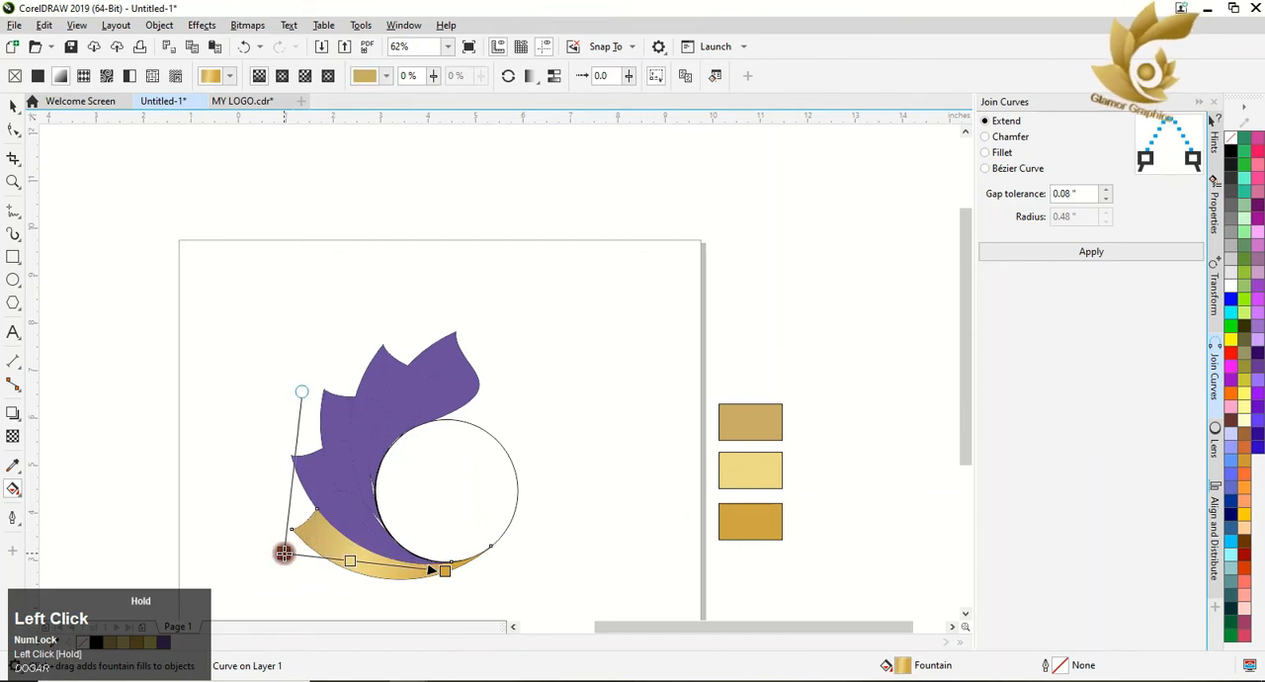
left_click_drag(441, 572, 462, 562)
left_click_drag(365, 555, 369, 555)
Apply a purple-to-white linear fountain fill to the overlap region just above the gold segment.
left_click(326, 499)
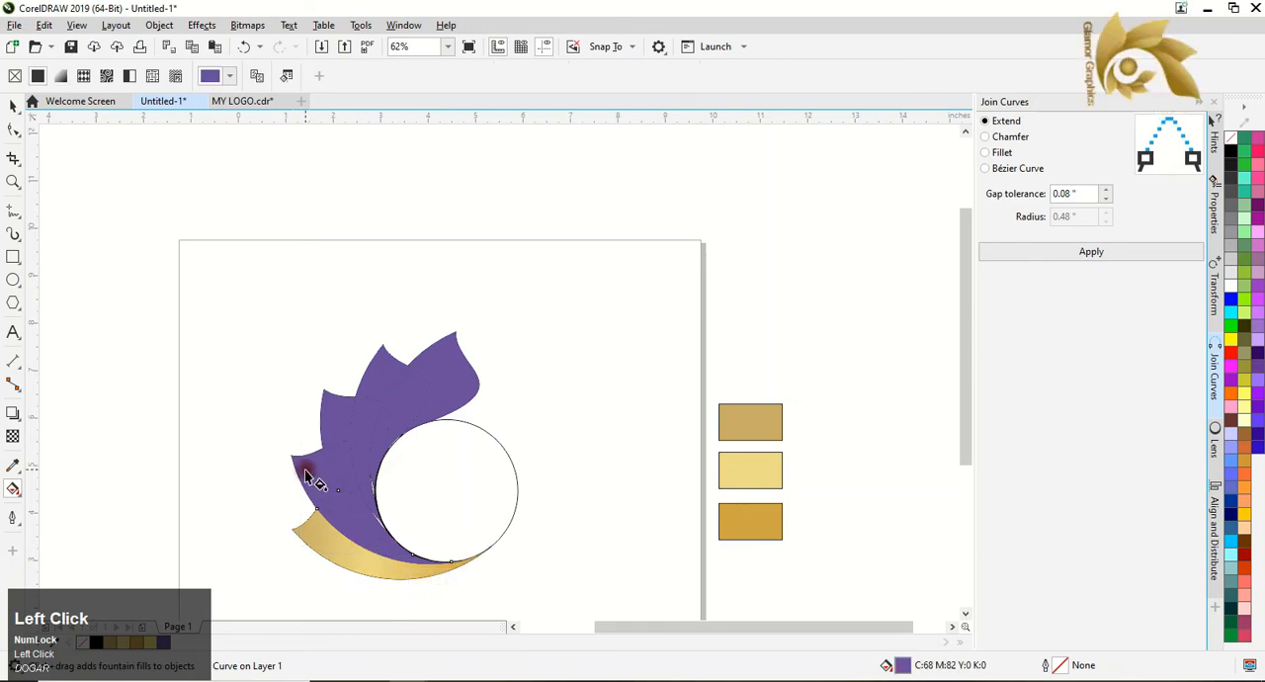
left_click_drag(316, 486, 369, 530)
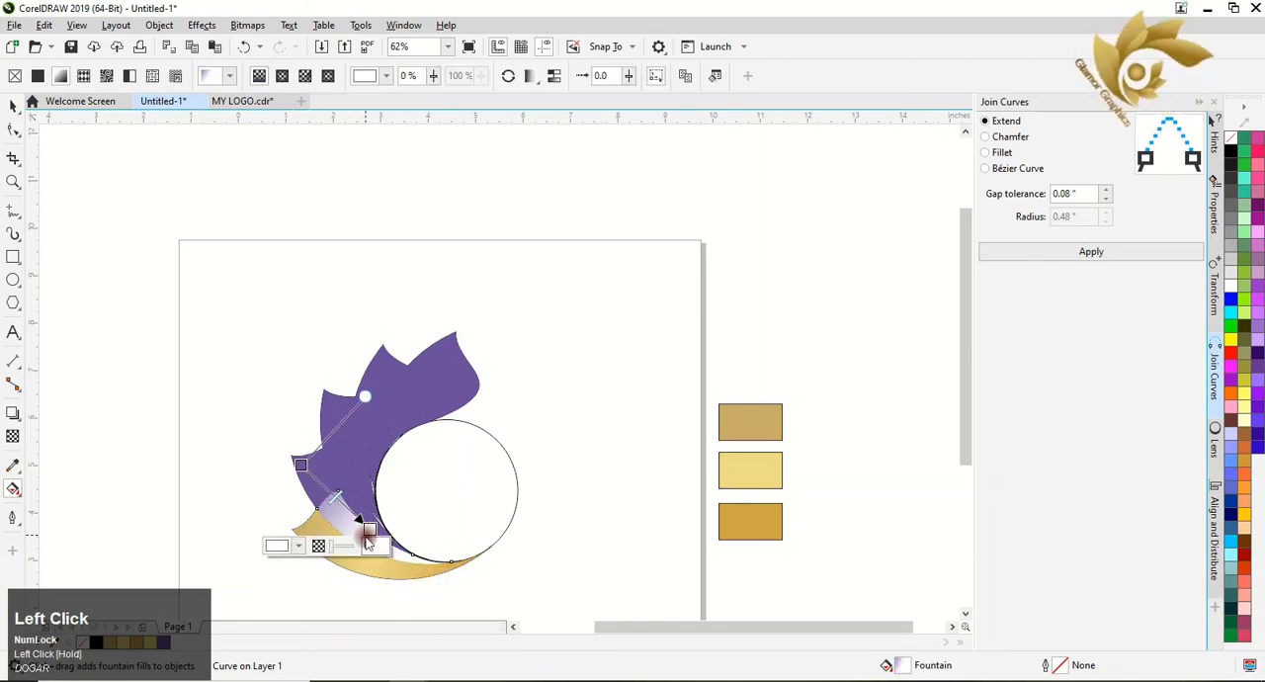
Give the circle and all leaf shapes a black 0.5 pt outline.
left_click(12, 106)
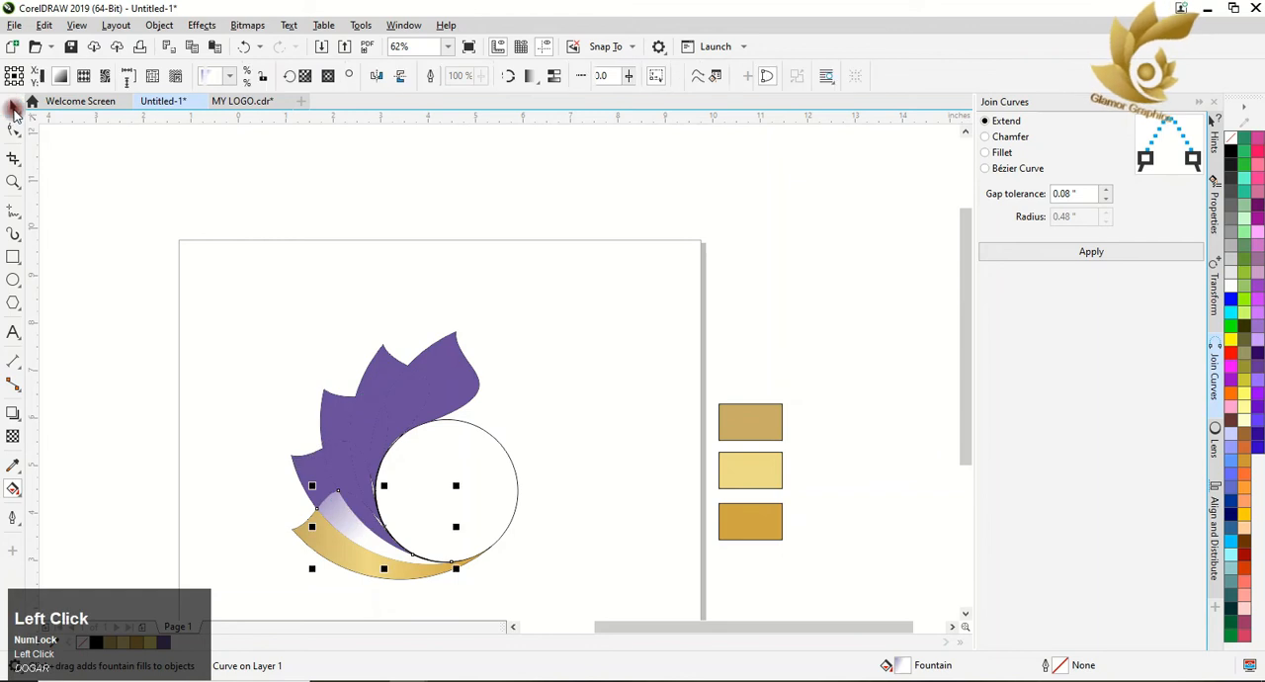
left_click_drag(158, 231, 524, 591)
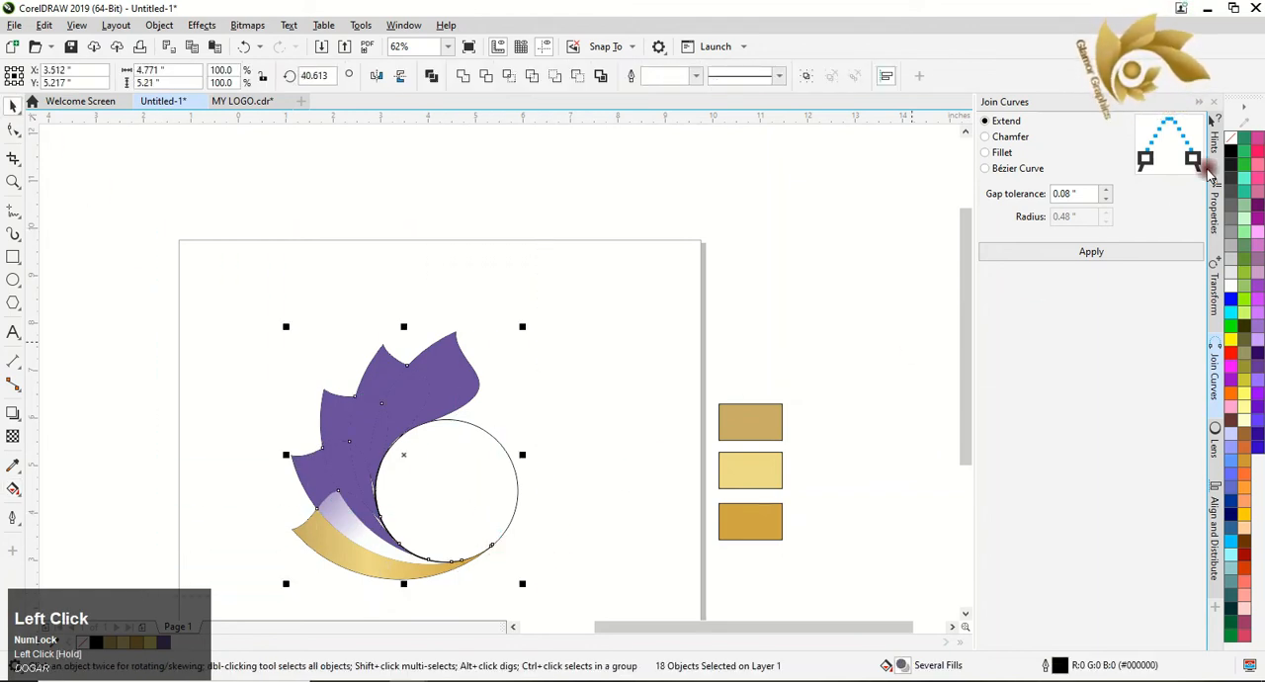
right_click(1229, 148)
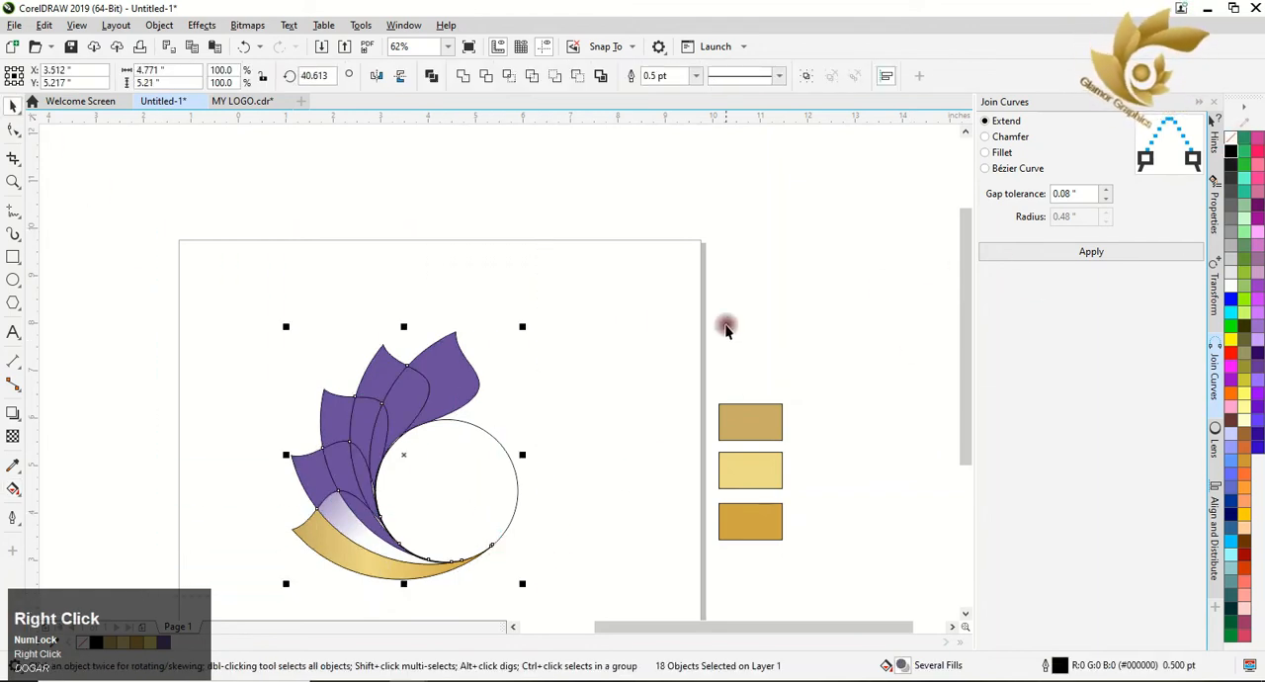
left_click(625, 327)
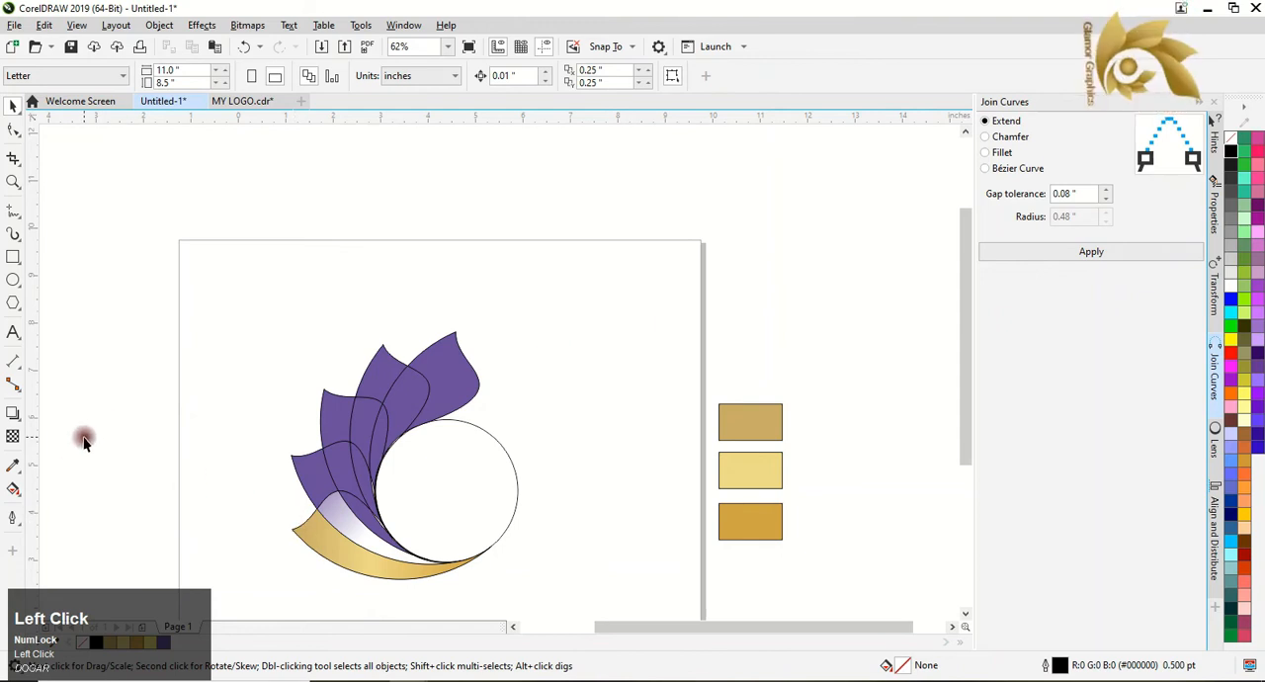
Realign the overlap region's fountain fill so it runs from the region's upper tip to its tapered lower end.
left_click(13, 488)
left_click(337, 527)
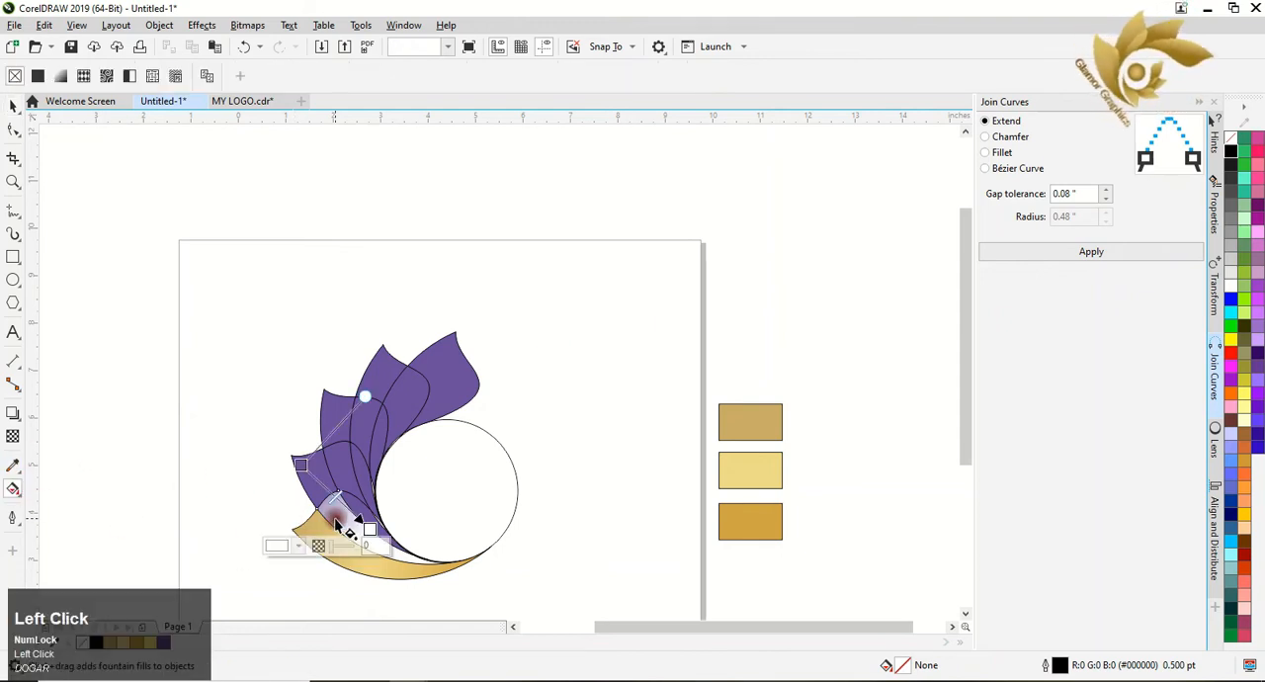
left_click_drag(303, 469, 430, 563)
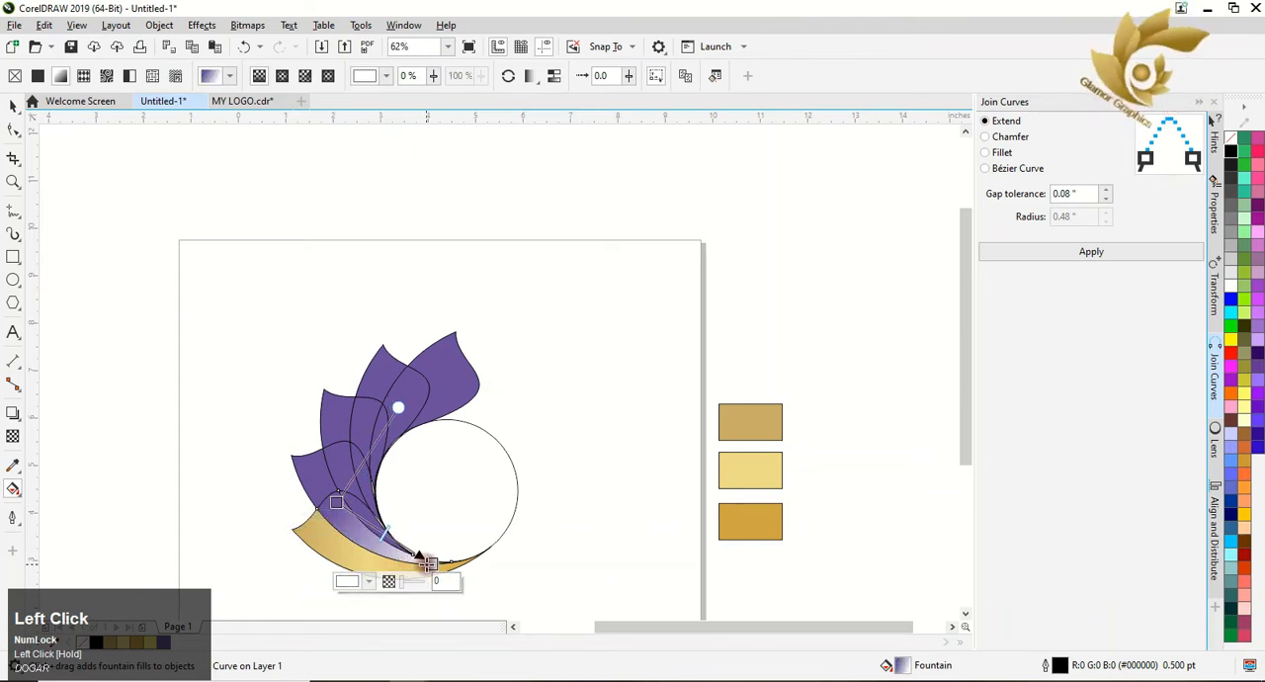
Set the end colour of the overlap region's gradient to the deep gold #D0A642 from the lowest swatch.
left_click(368, 581)
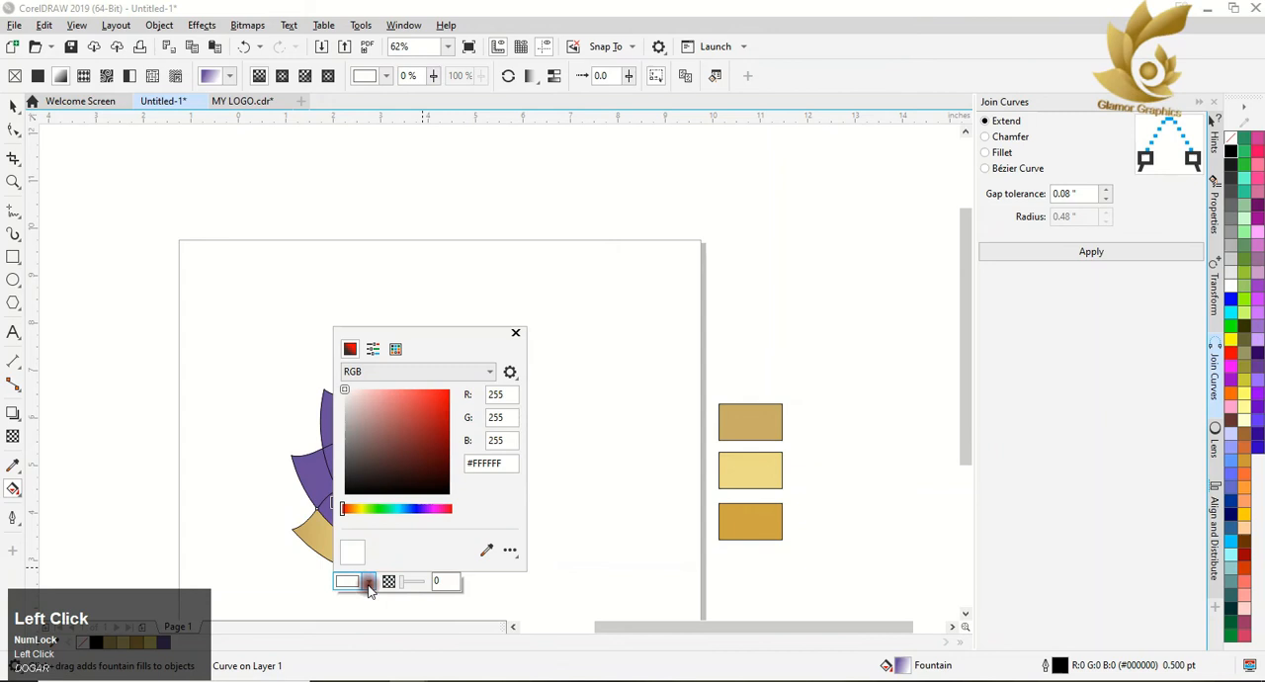
left_click(484, 550)
left_click(737, 512)
left_click(506, 417)
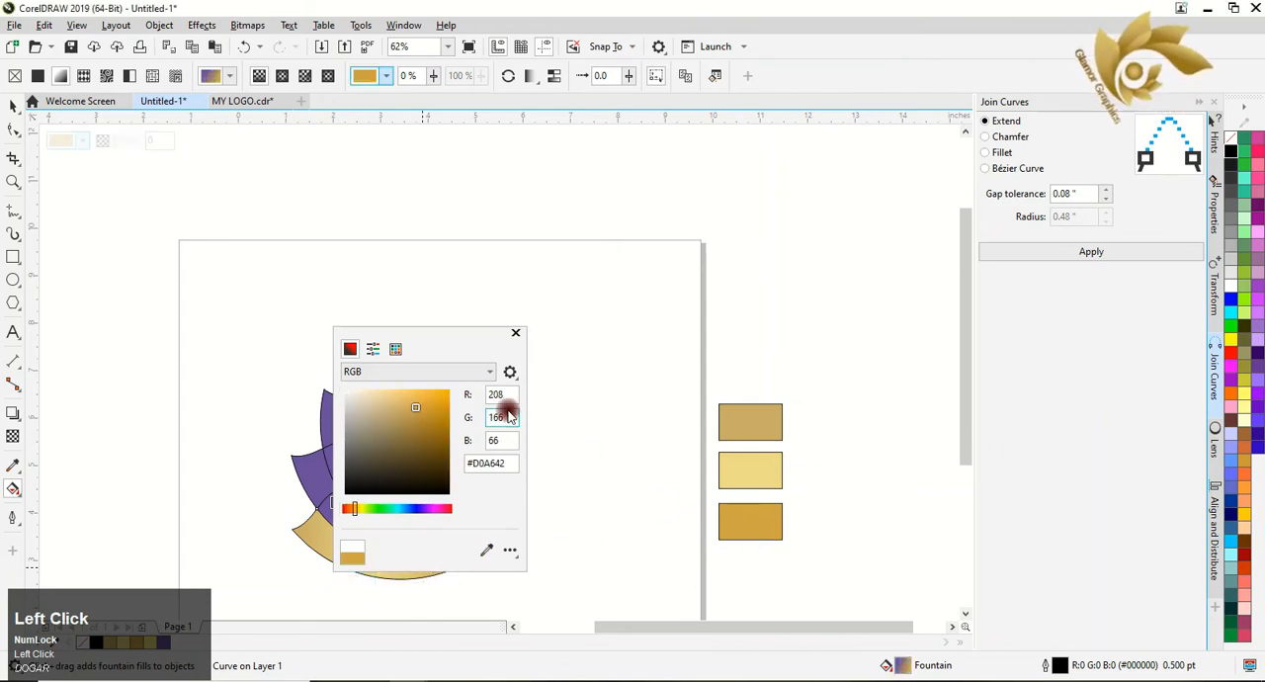
left_click(514, 334)
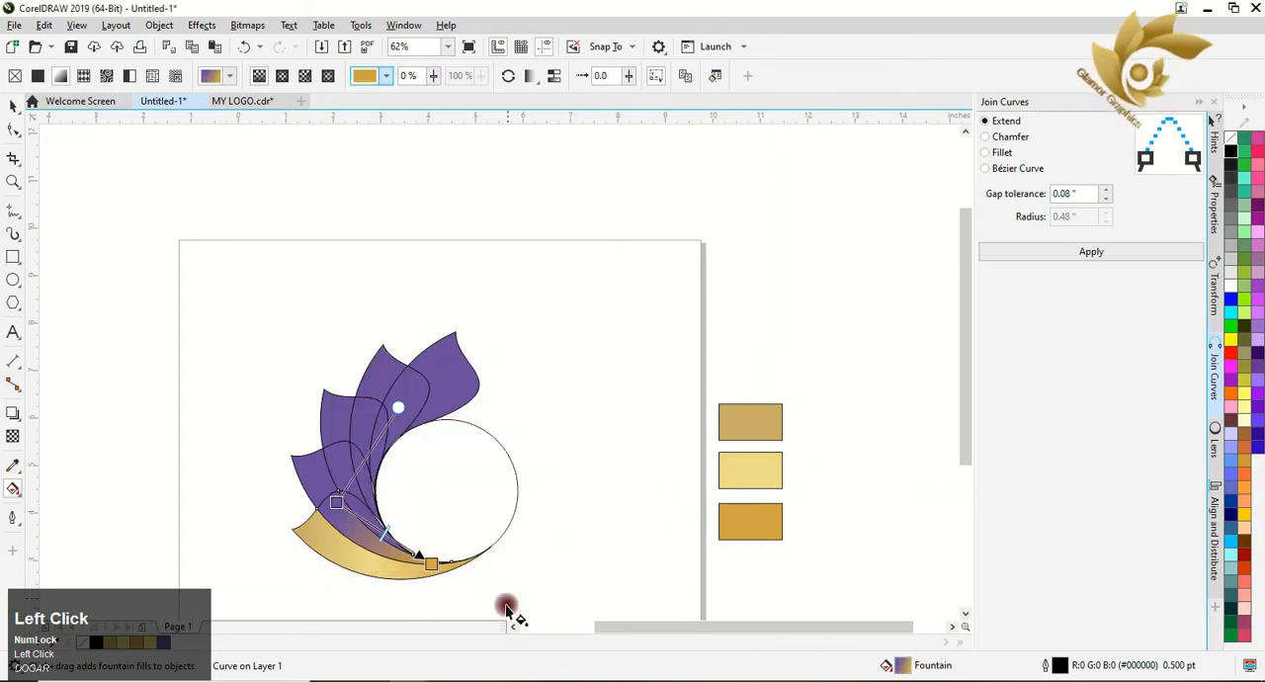
Add a middle node at 42% on the overlap region's gradient and colour it light yellow gold #EEDA84 from the middle swatch.
double_click(372, 525)
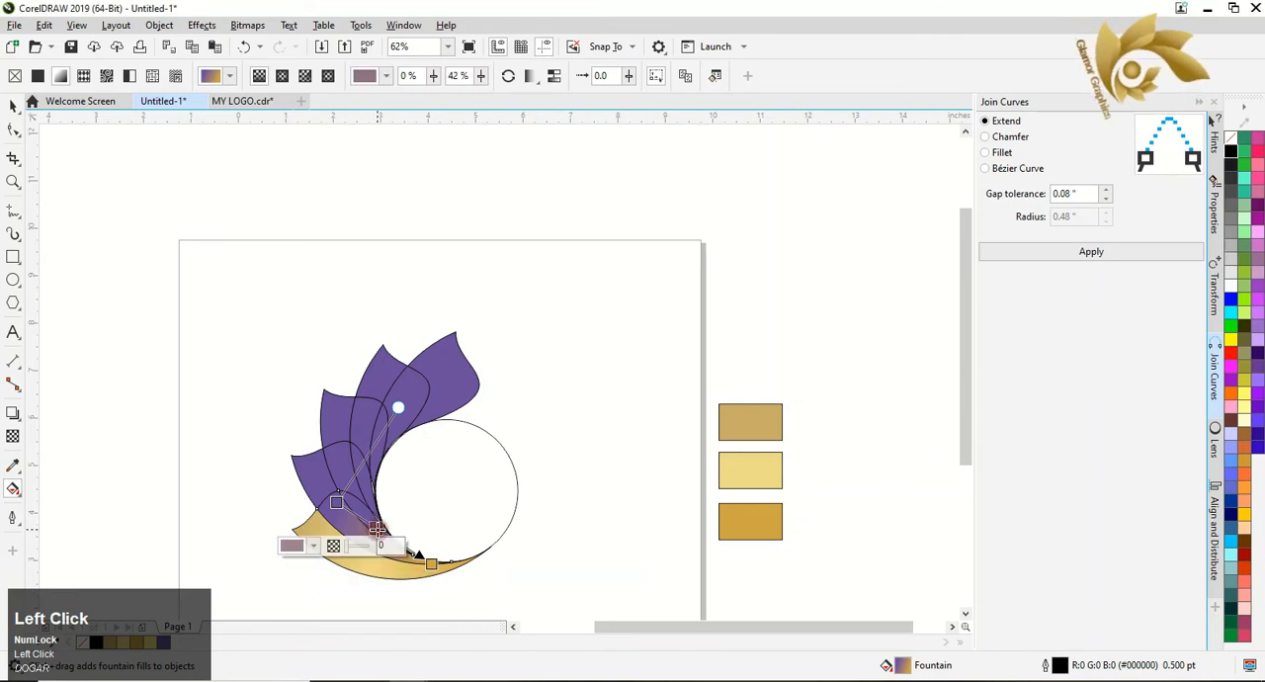
left_click(314, 545)
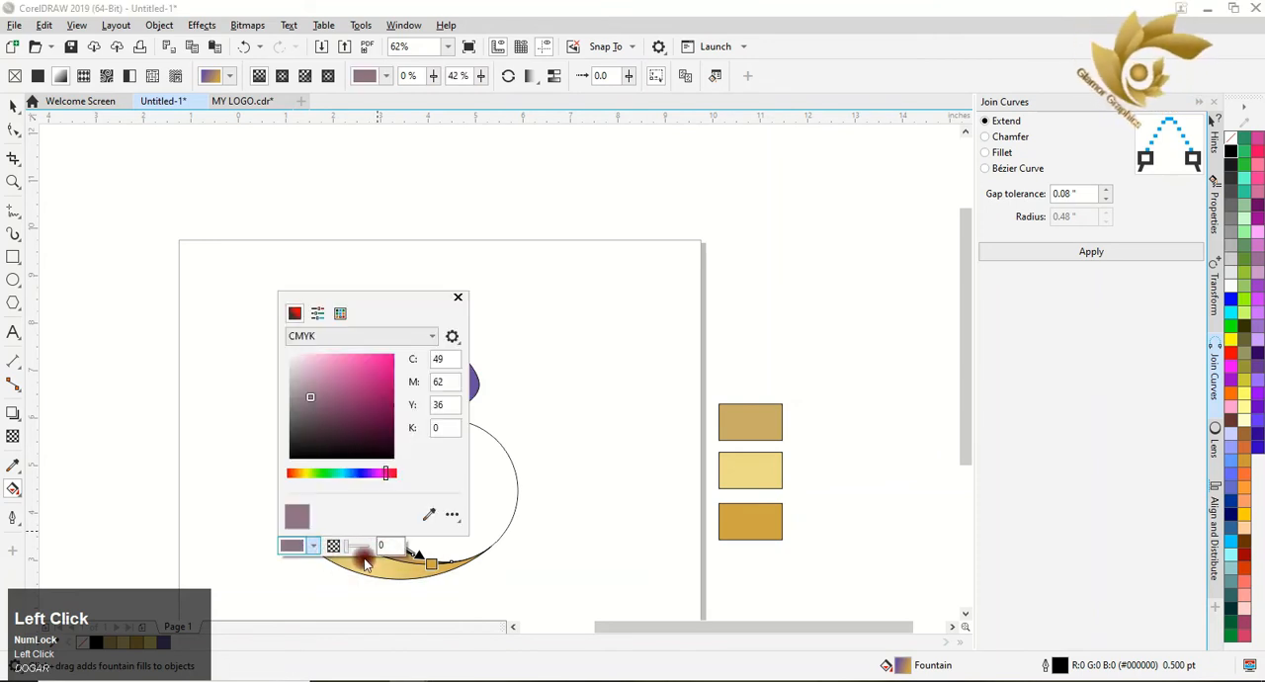
left_click(429, 514)
left_click(731, 464)
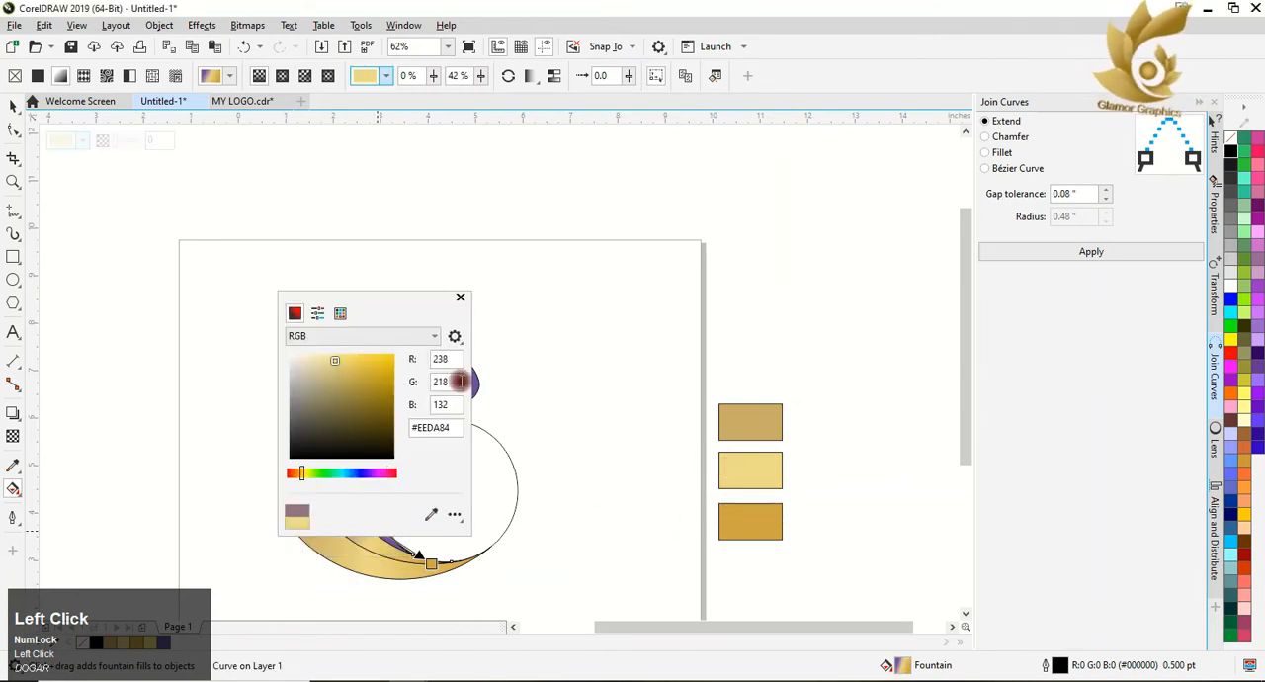
left_click(460, 298)
Set the start colour of the overlap region's gradient to the tan gold #CAAE64 from the uppermost swatch.
left_click(334, 505)
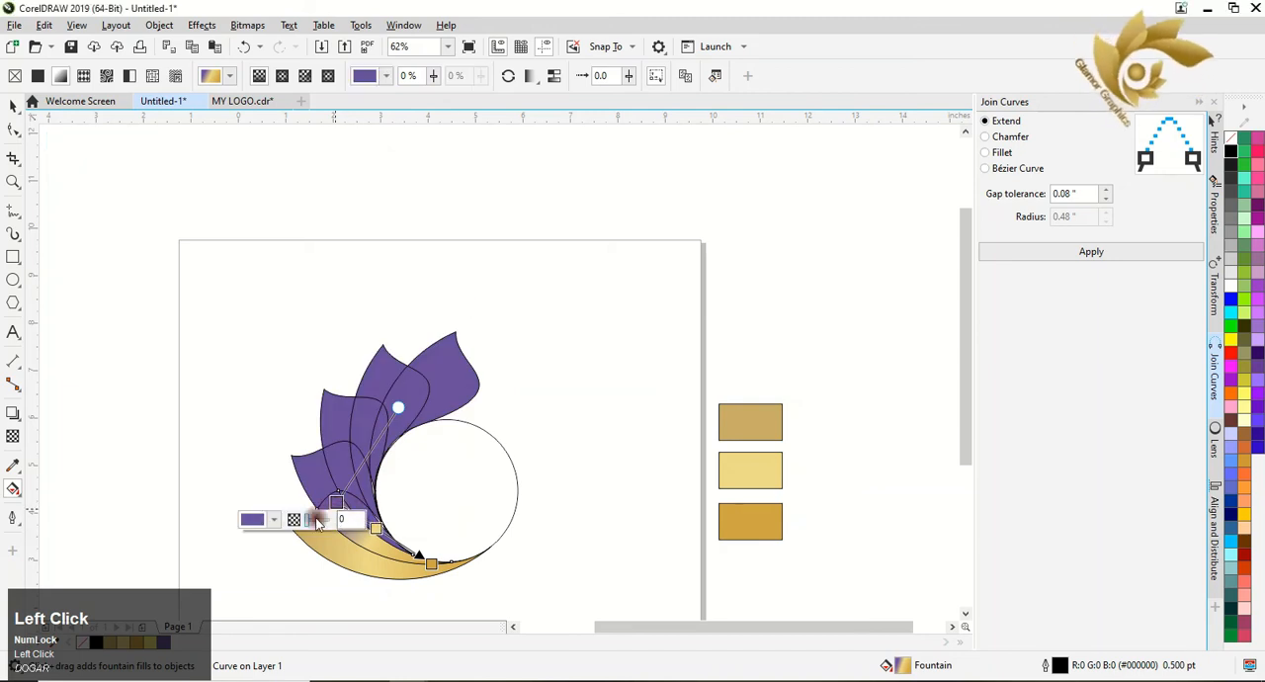
left_click(275, 520)
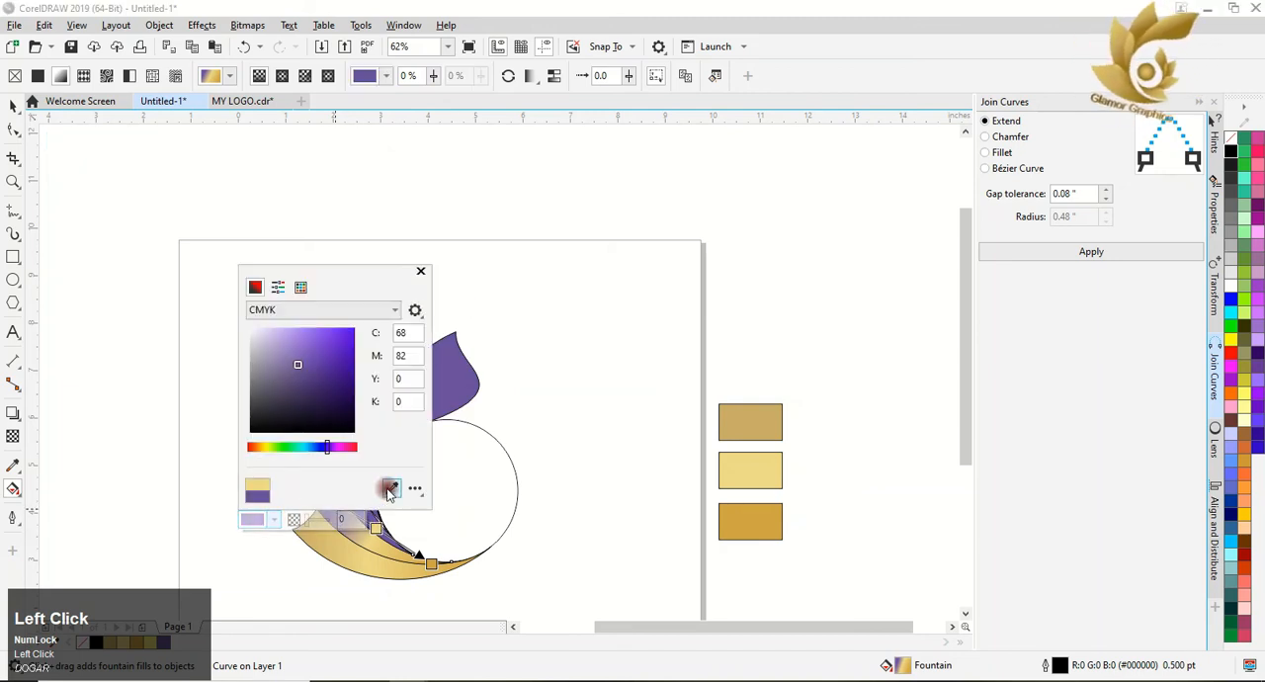
left_click(391, 488)
left_click(735, 419)
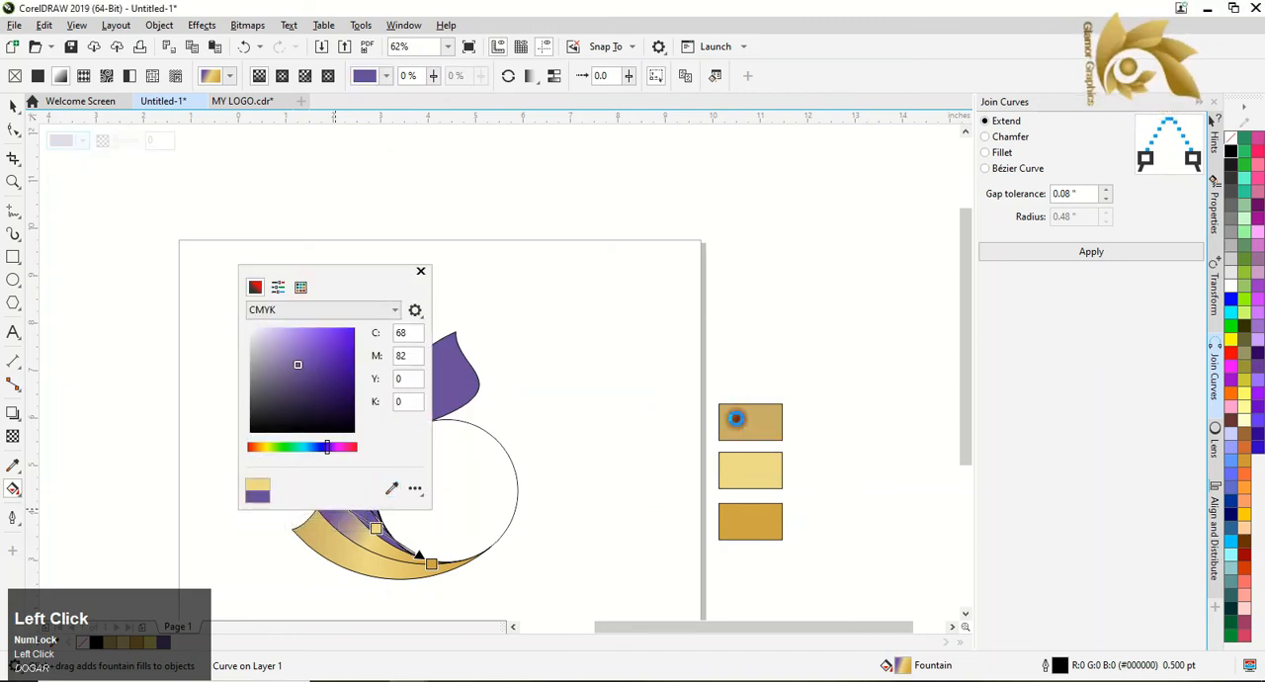
left_click(421, 269)
Try a linear fountain fill on the second leaf and undo back to the state before the leaf outlines and overlap gradient.
left_click(301, 480)
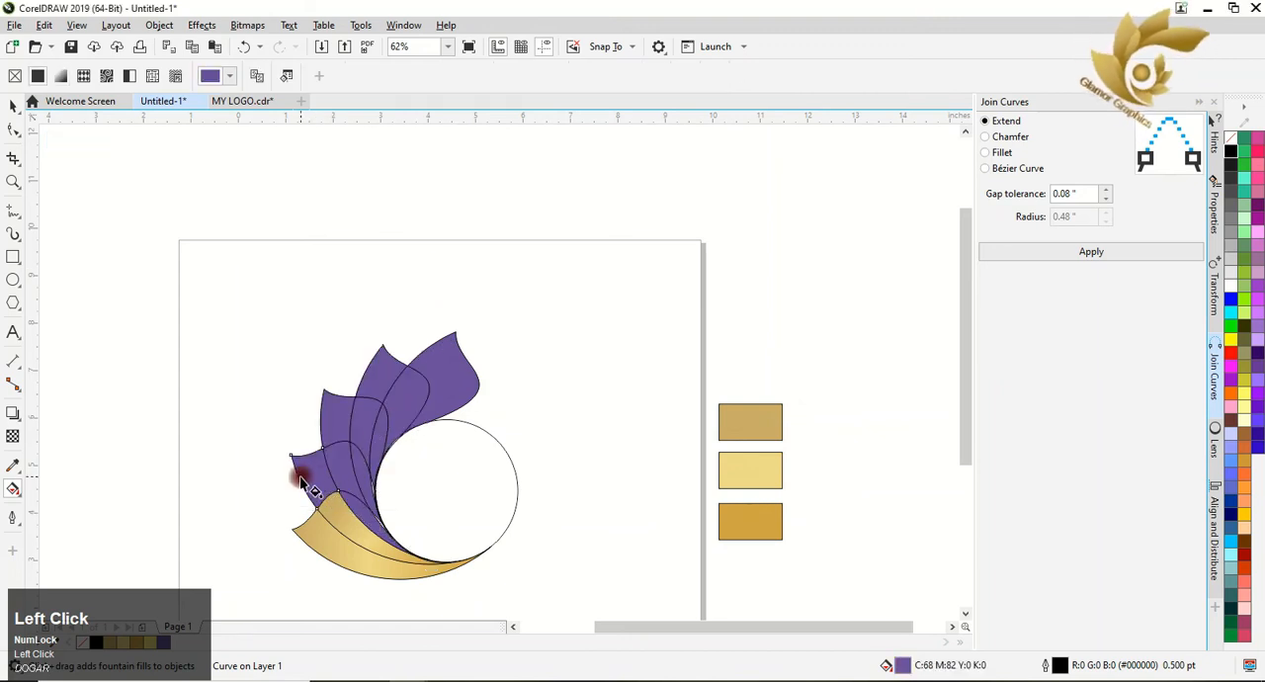
left_click_drag(348, 496, 384, 526)
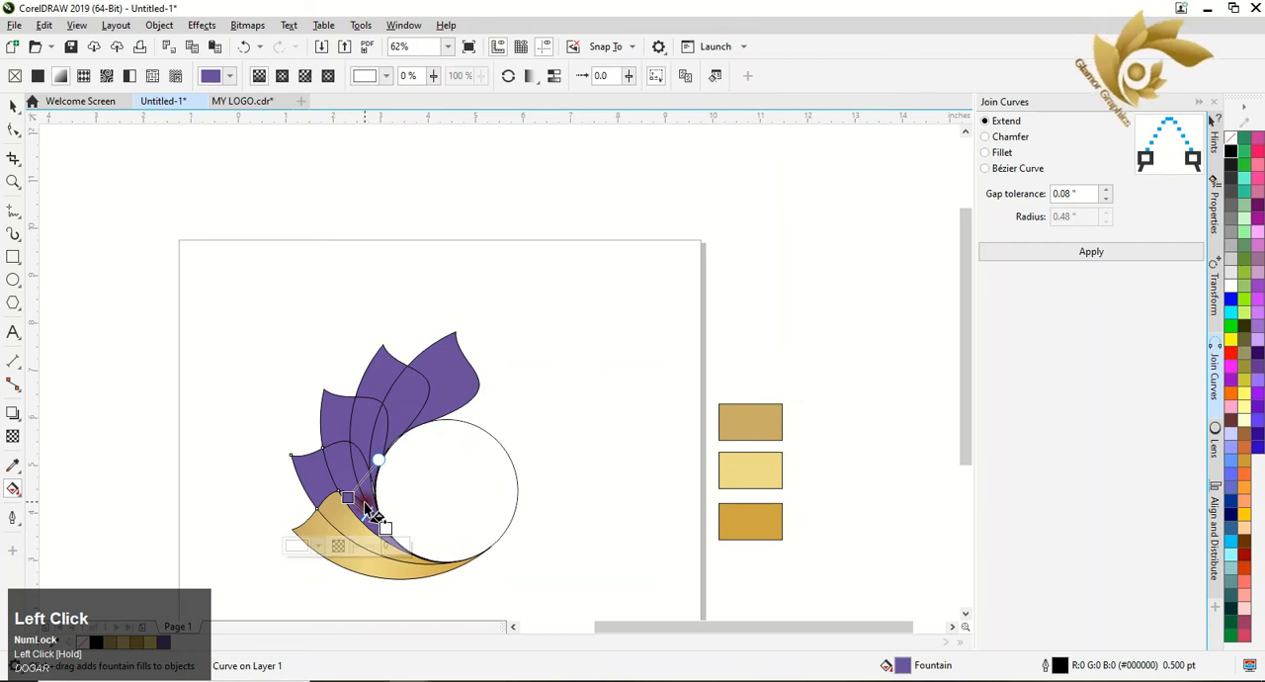
key("ctrl+z")
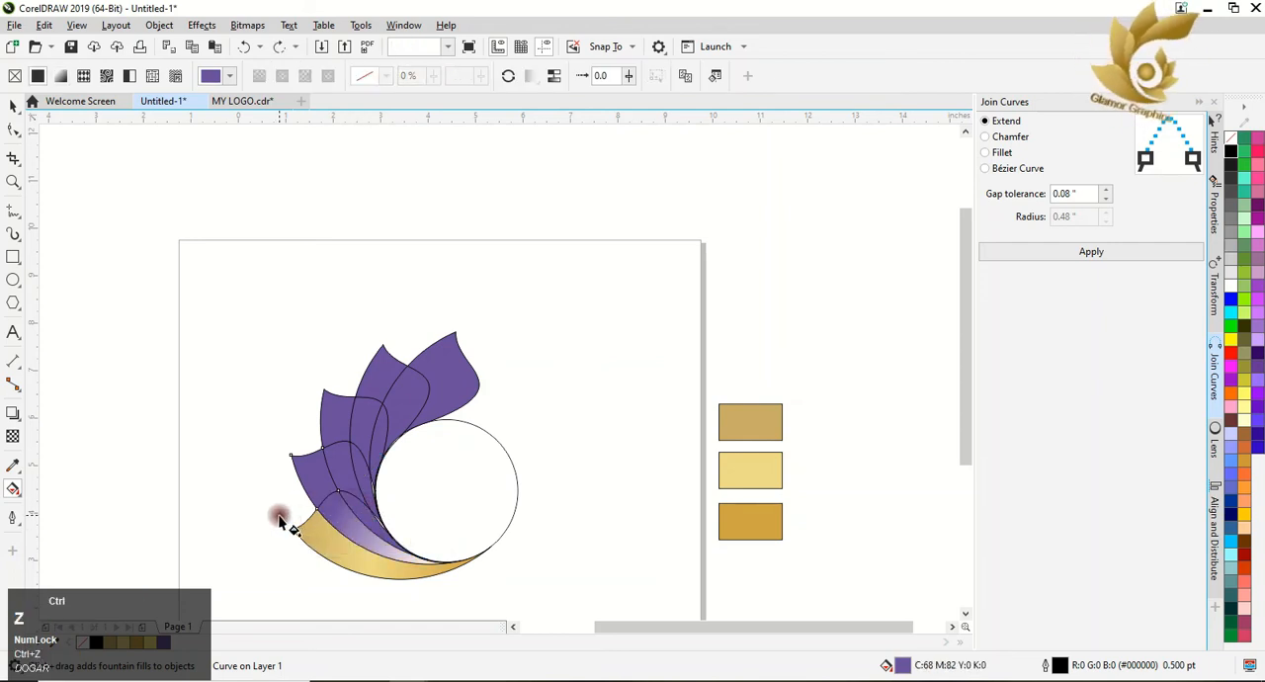
key("ctrl+z")
key("ctrl+z")
key("ctrl+z")
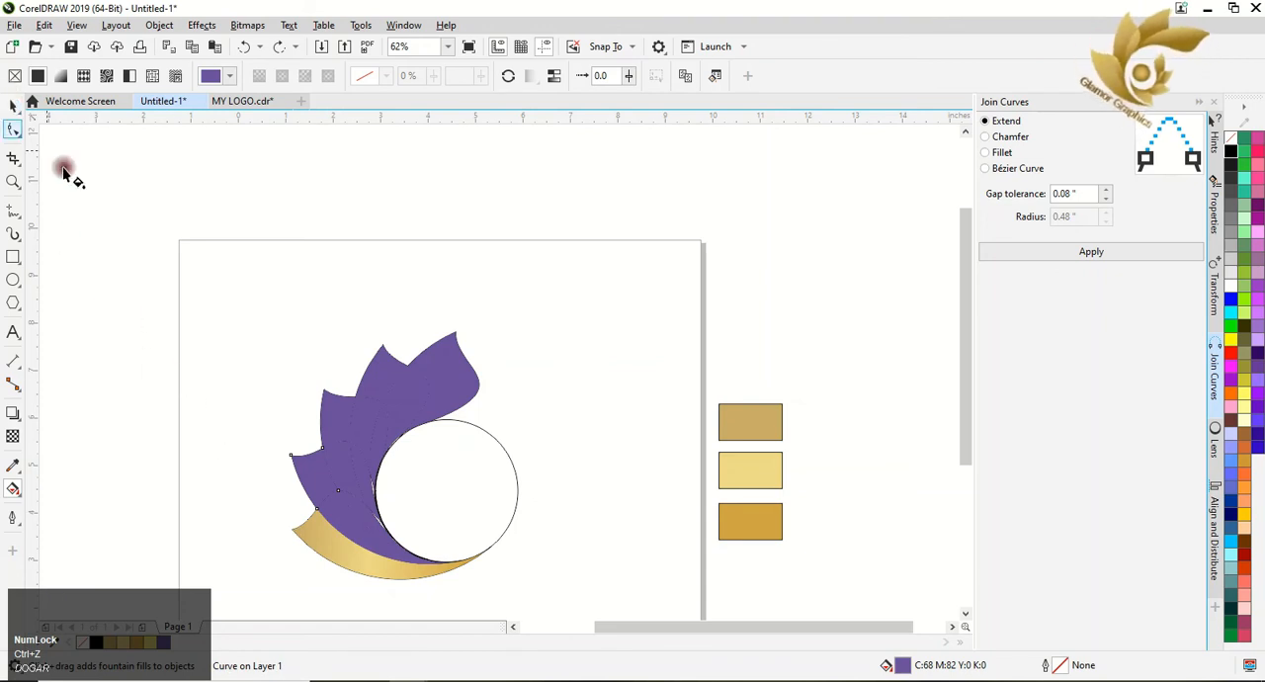
Copy the gold gradient from the finished bottom leaf onto its overlap region, the second leaf and the second leaf's overlap region.
left_click(353, 532)
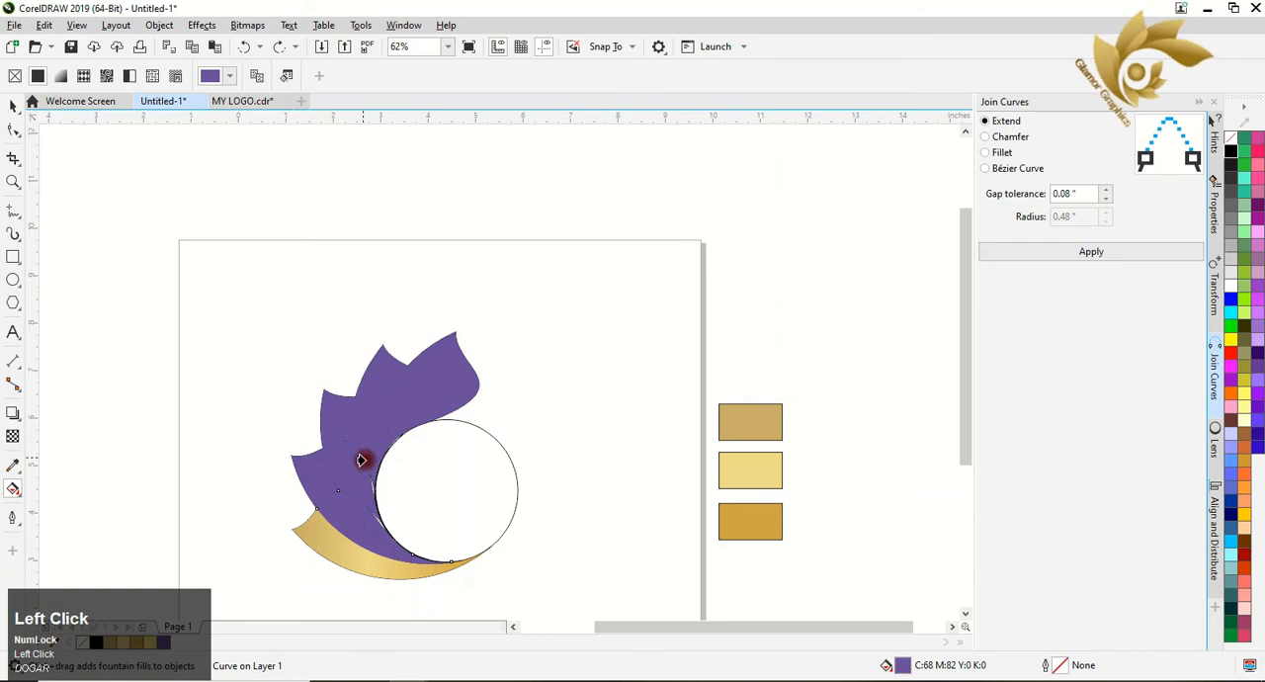
left_click(350, 553)
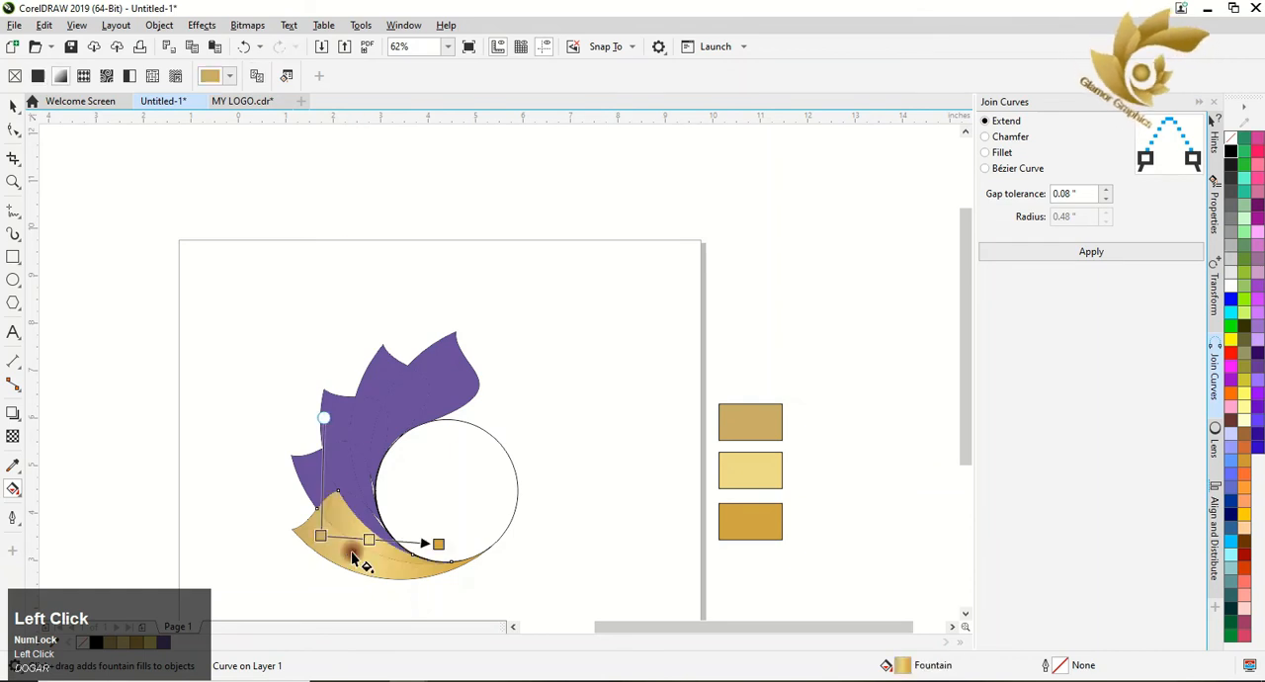
left_click(307, 479)
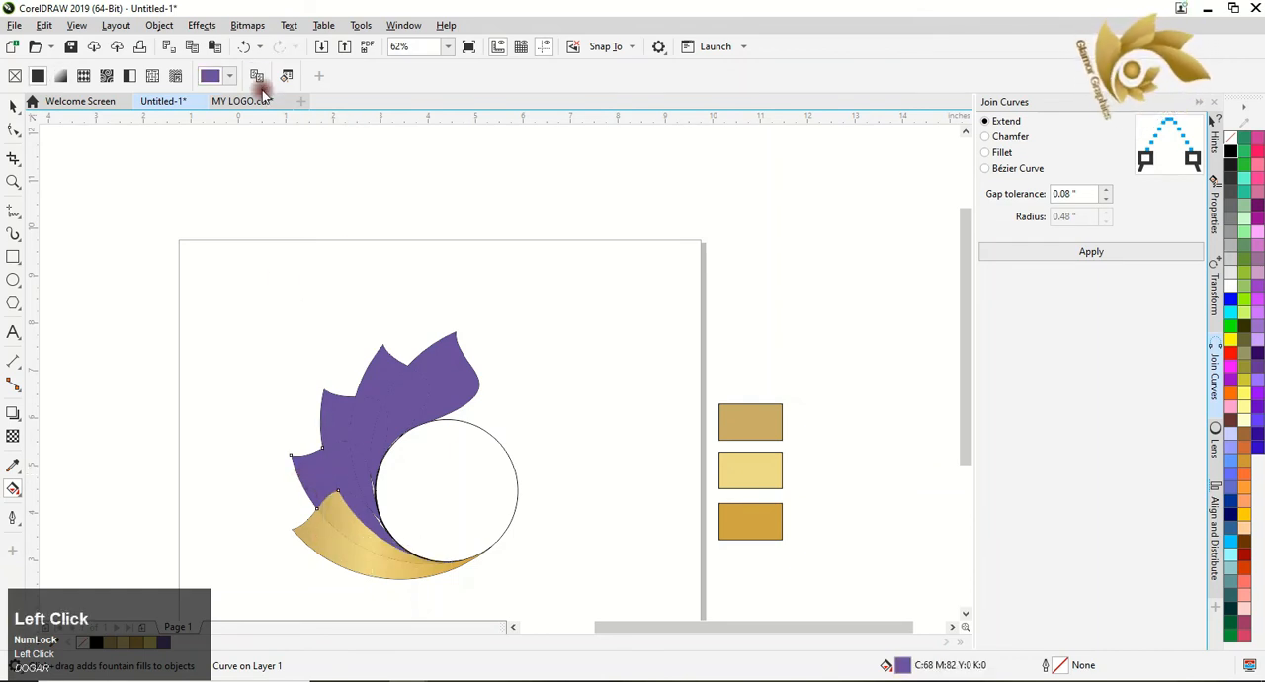
left_click(343, 536)
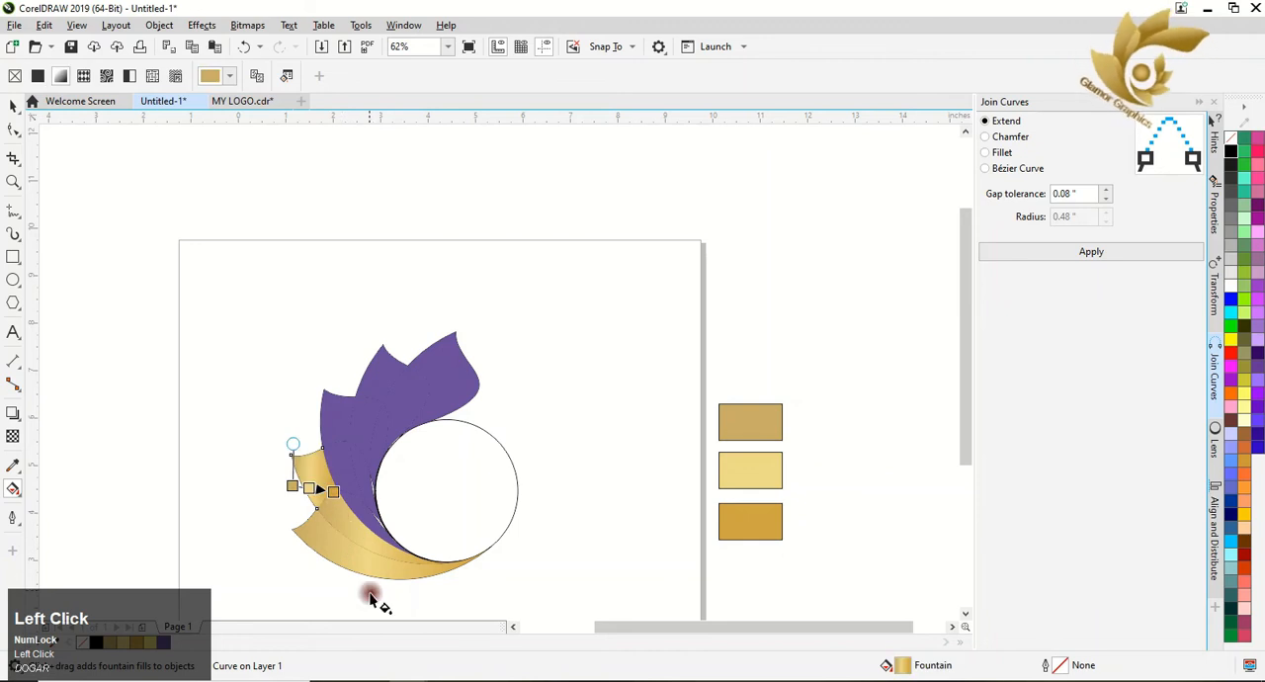
left_click(356, 486)
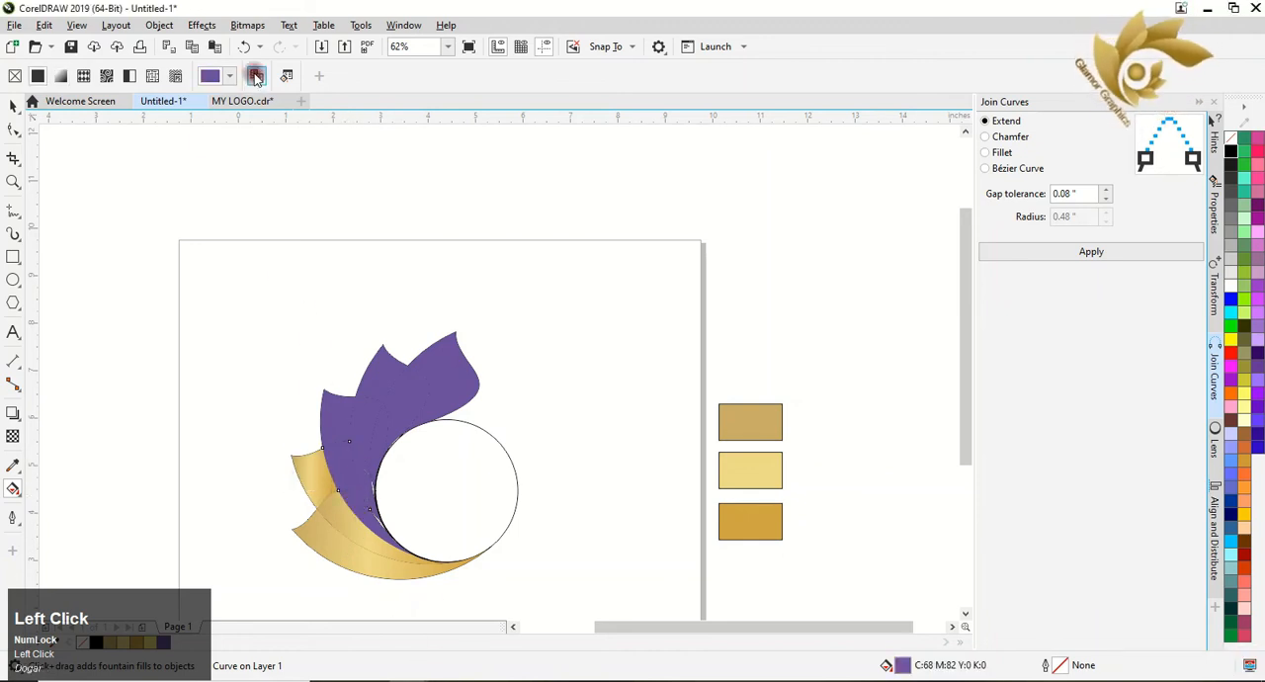
left_click(320, 491)
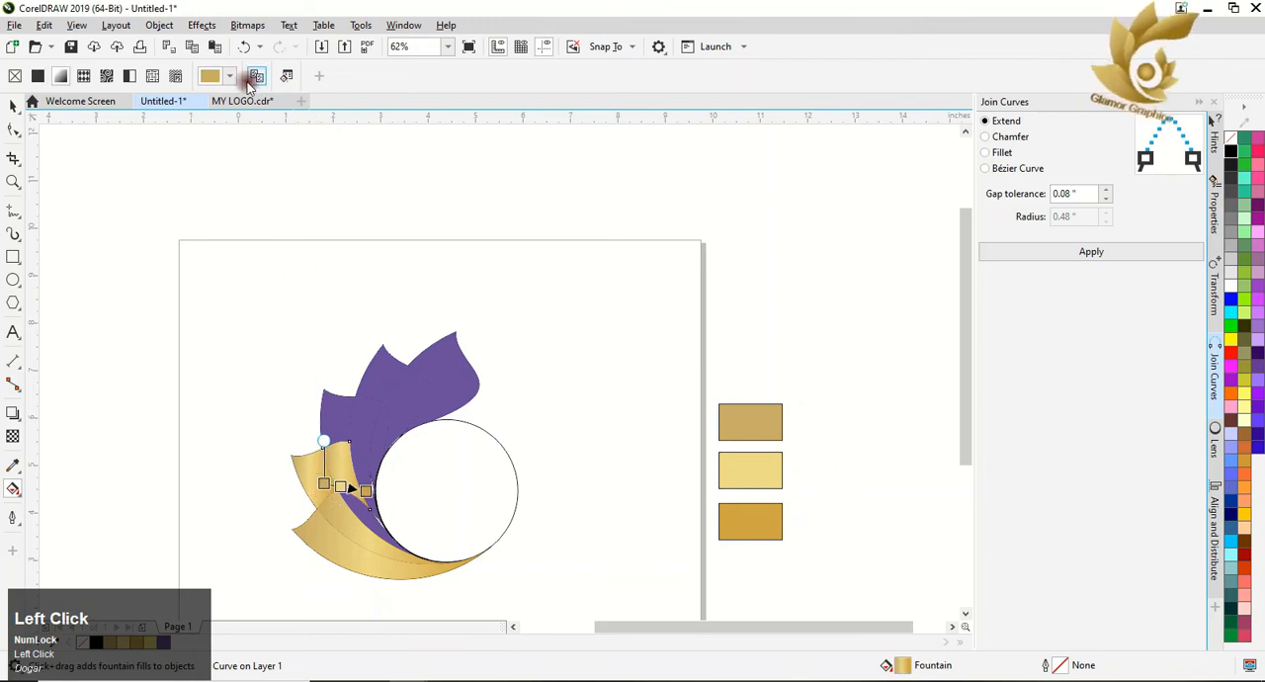
Copy the gold gradient onto the lower inner region beside the circle and run it from the upper tip to the tapered lower end.
left_click(343, 434)
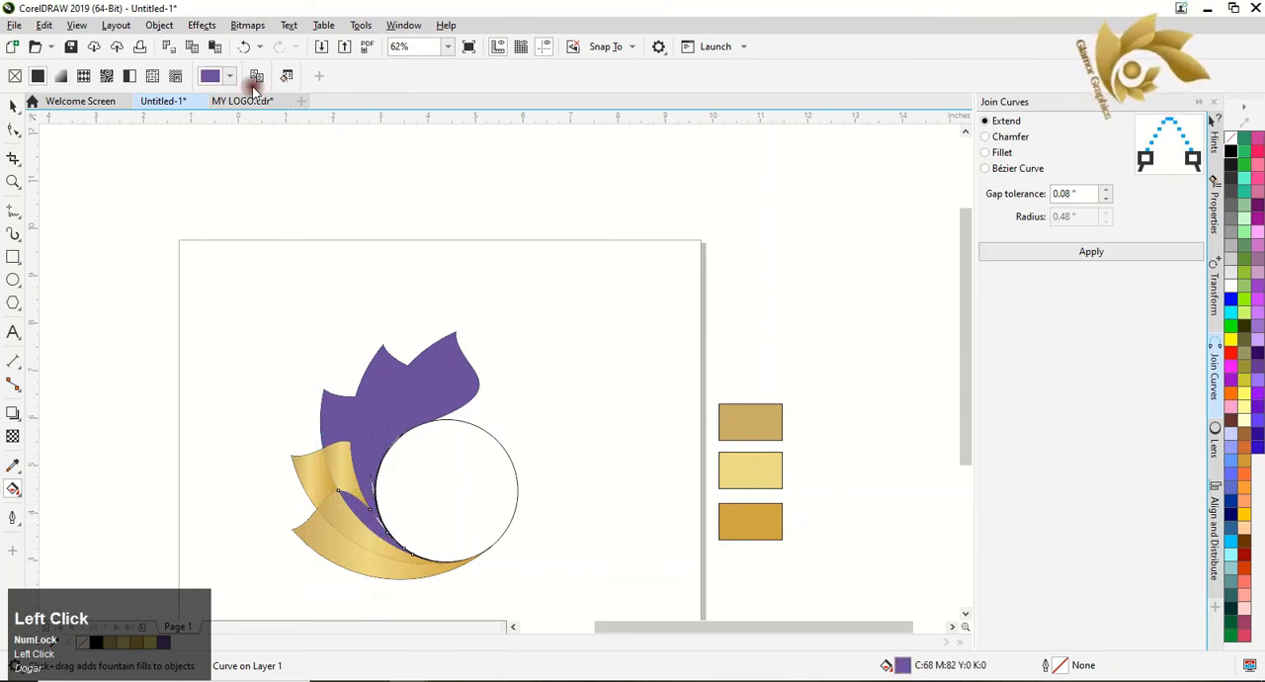
left_click(340, 532)
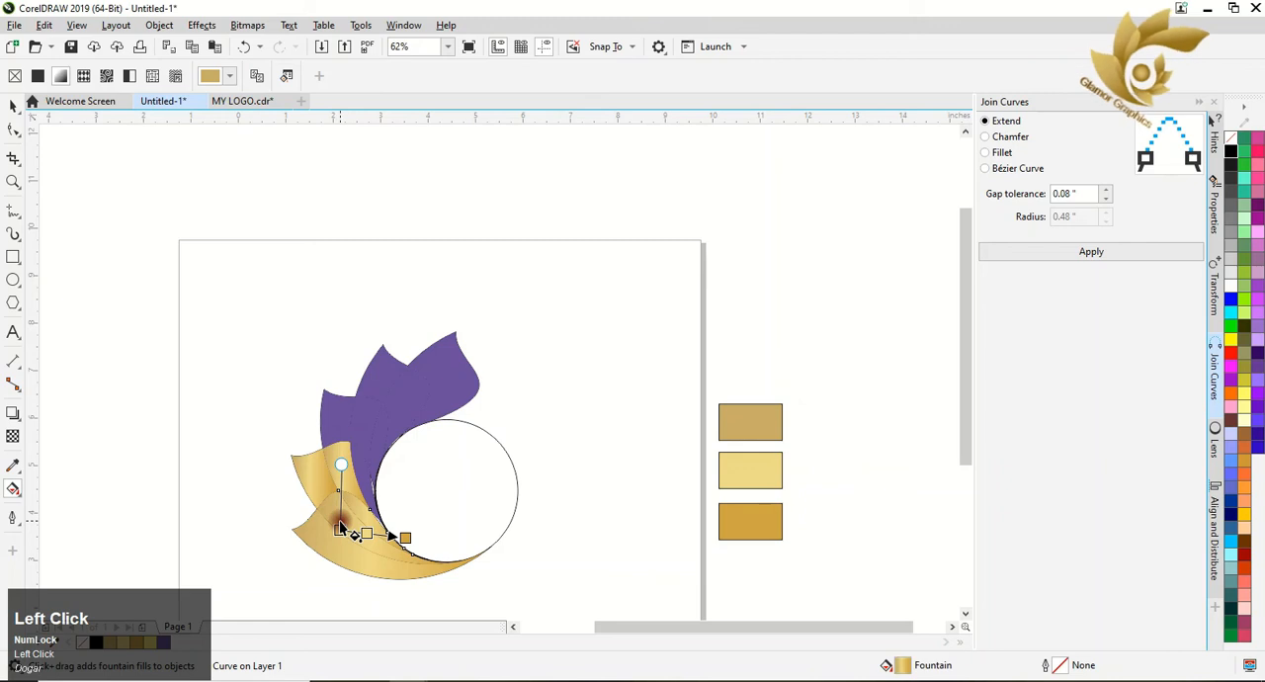
left_click_drag(337, 527, 341, 494)
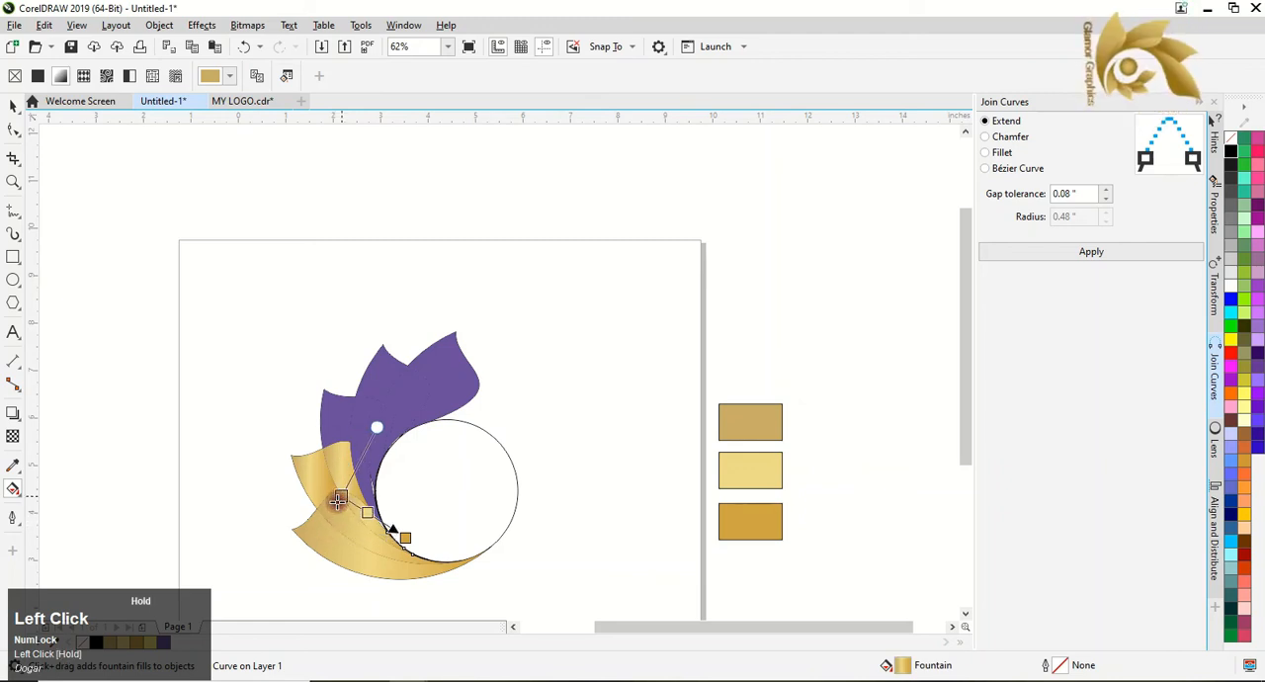
left_click_drag(399, 537, 407, 550)
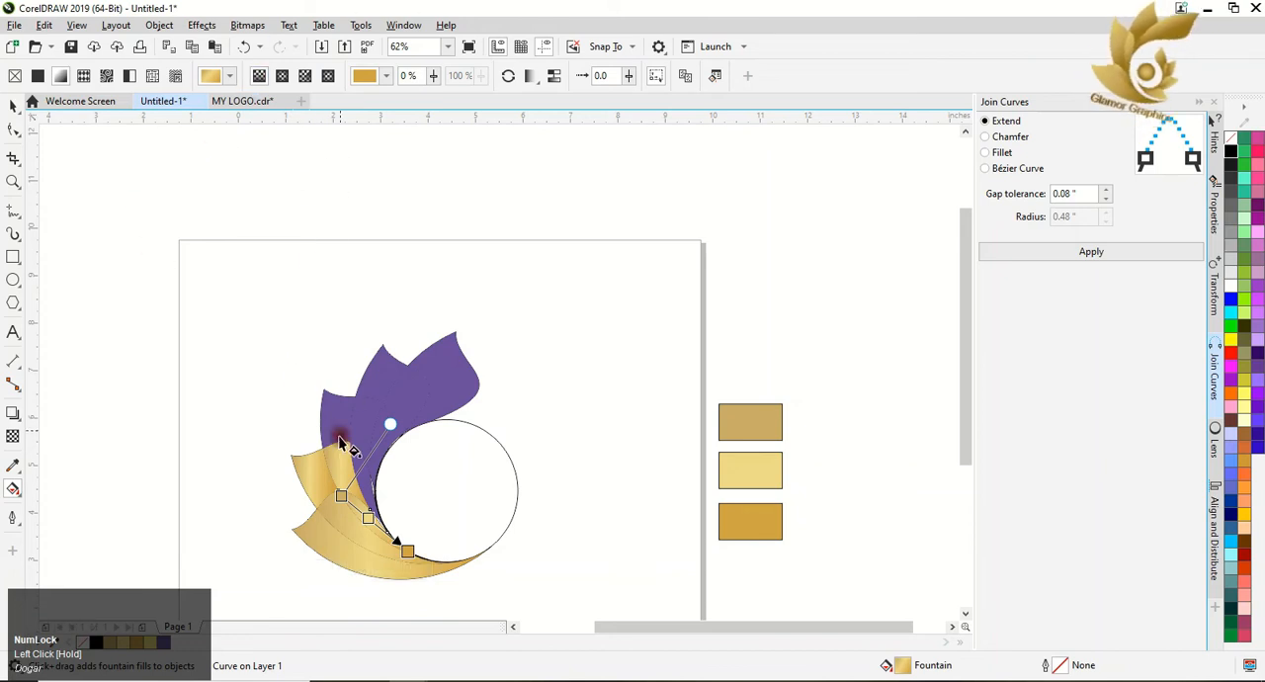
Copy the gold gradient from the second leaf's overlap region onto the purple sliver beside the circle's edge.
left_click(364, 494)
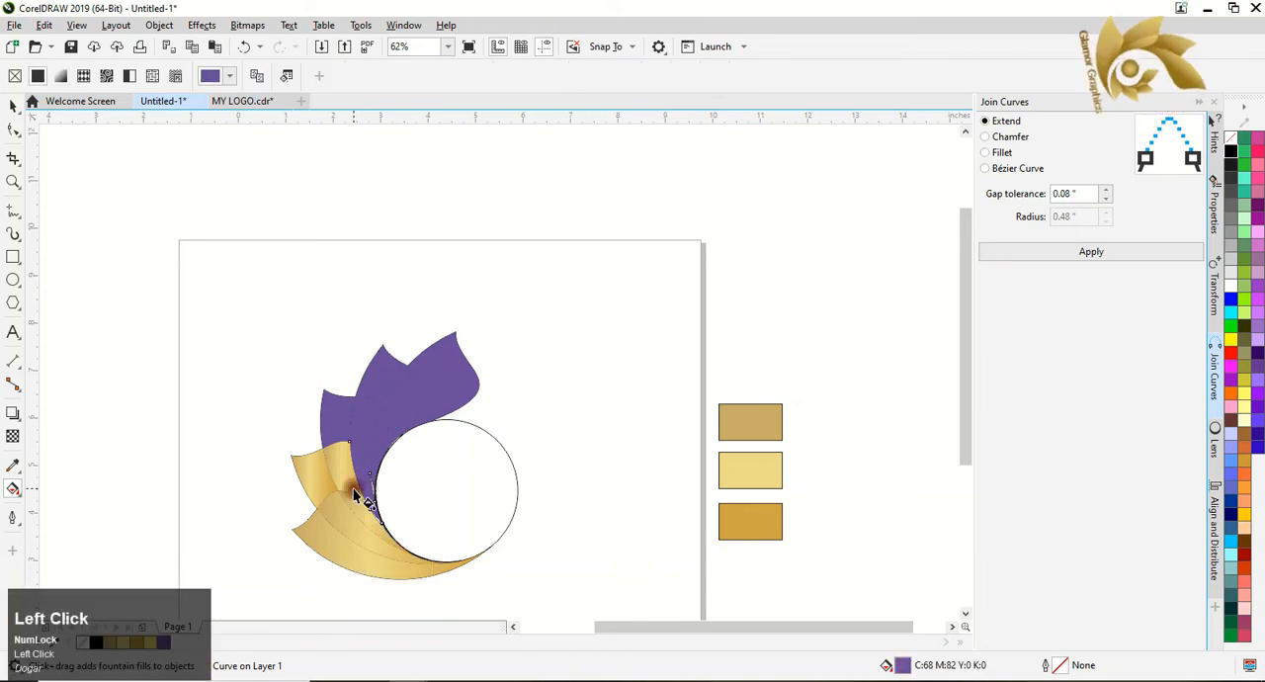
left_click(257, 76)
left_click(361, 492)
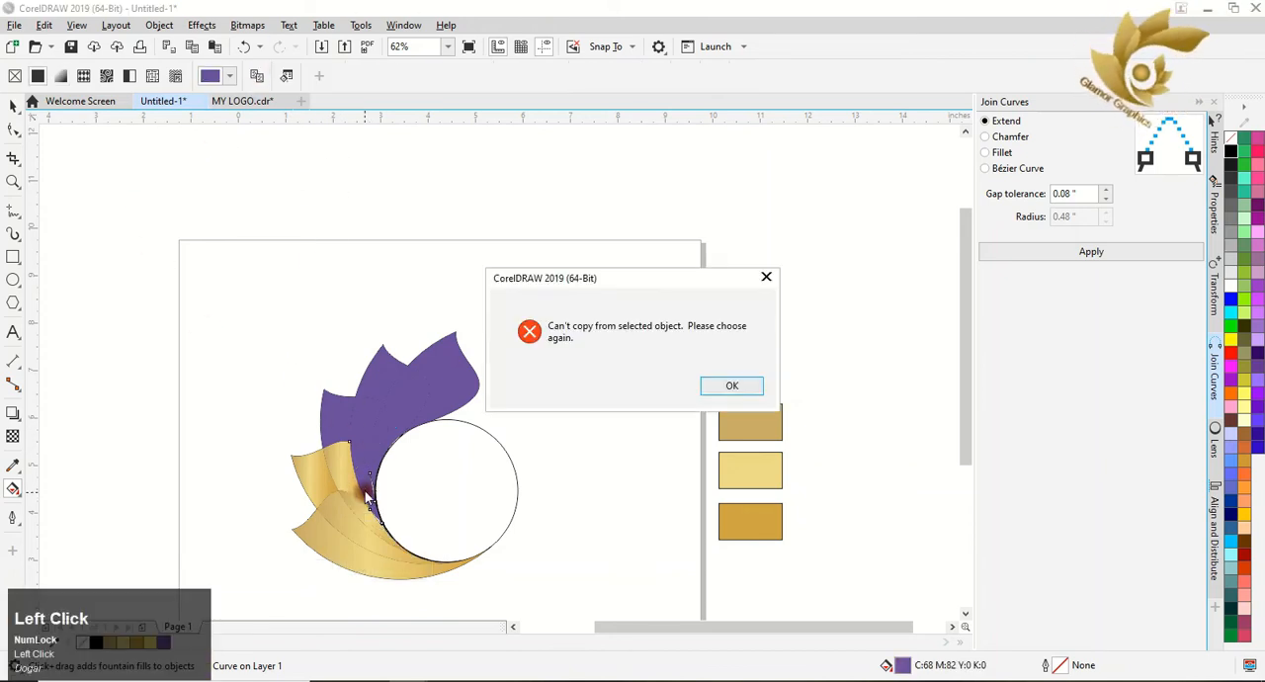
left_click(730, 388)
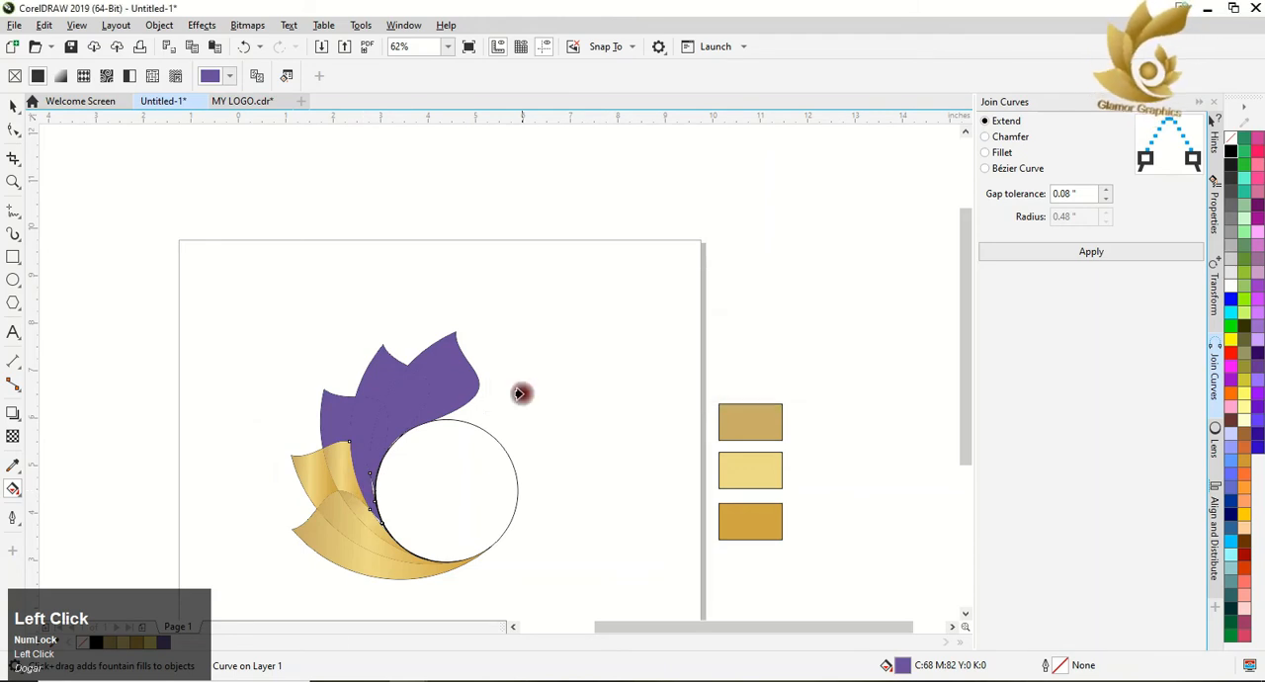
left_click(346, 468)
Realign the gradients of the second leaf and its overlap region so each starts at its outer upper tip.
left_click_drag(353, 492, 322, 448)
left_click(338, 481)
left_click(309, 488)
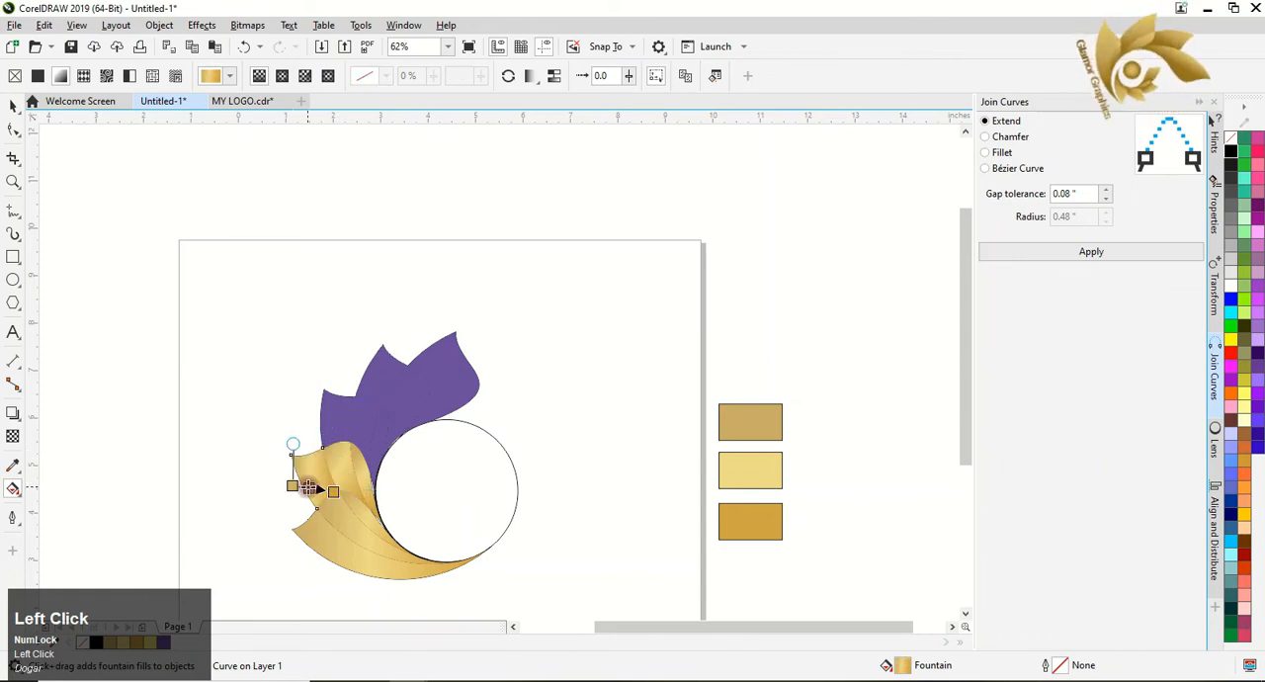
left_click_drag(294, 487, 291, 455)
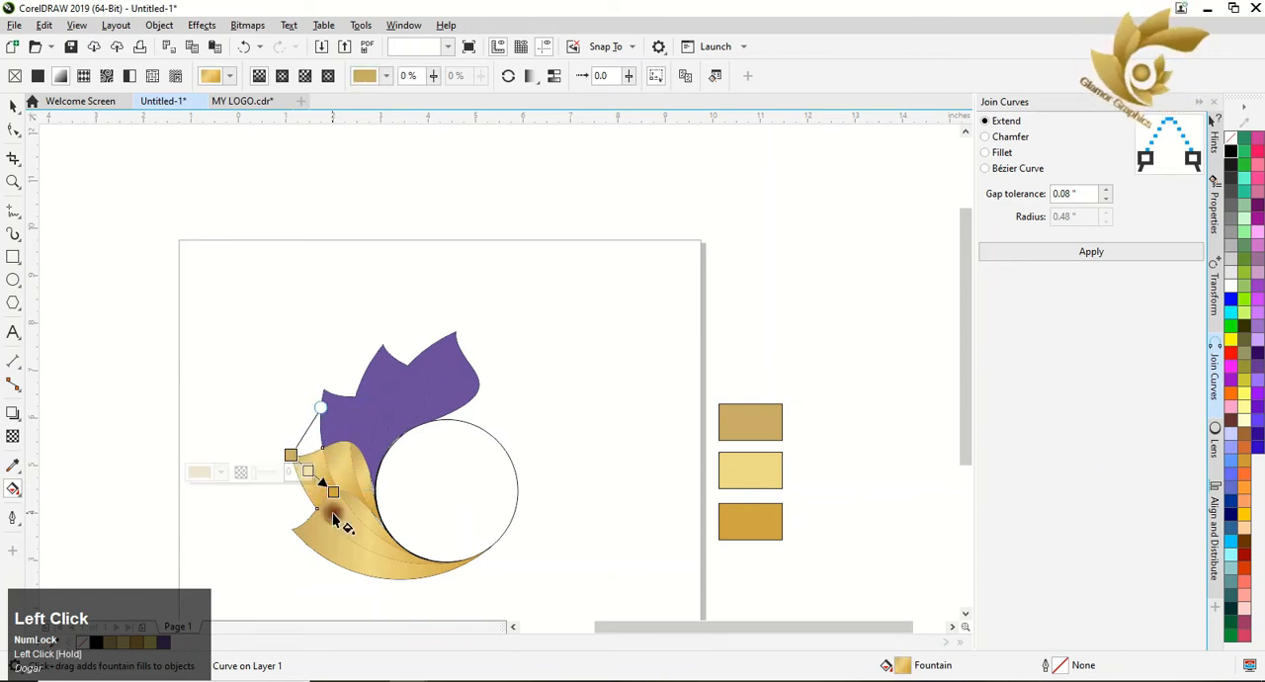
Copy the gold gradient onto the third leaf and place the gradient's end at the leaf's lower inner corner.
left_click(331, 431)
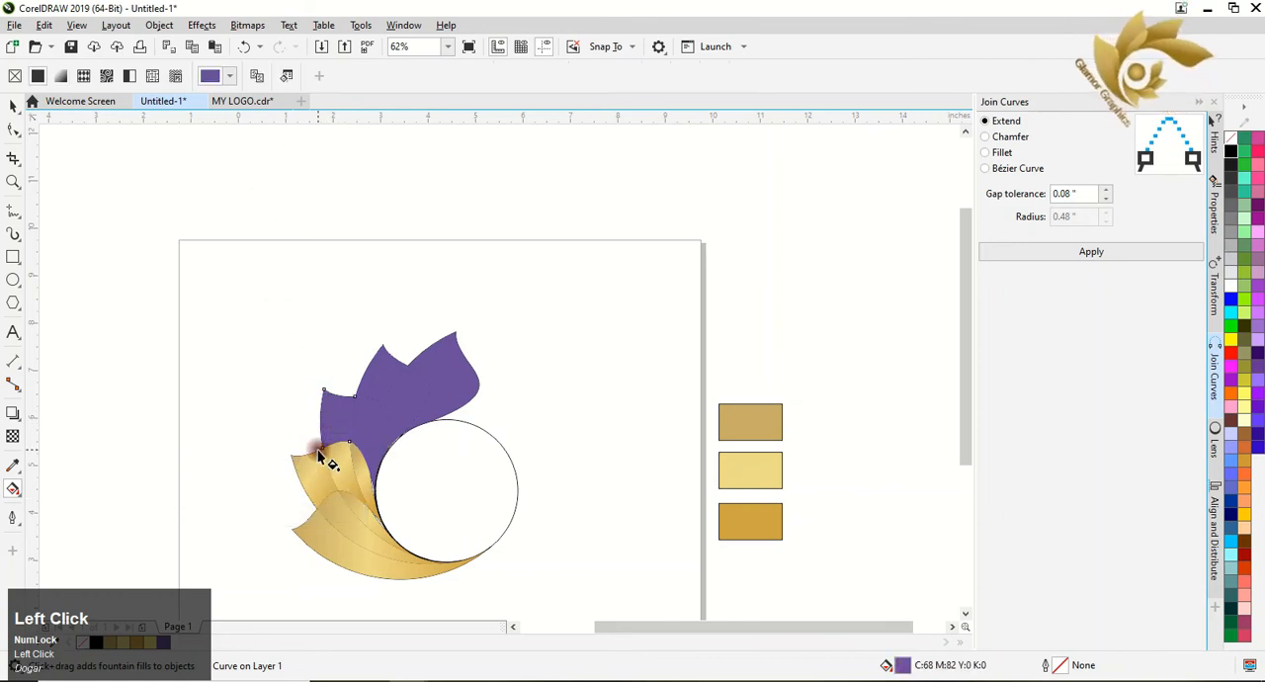
left_click(257, 74)
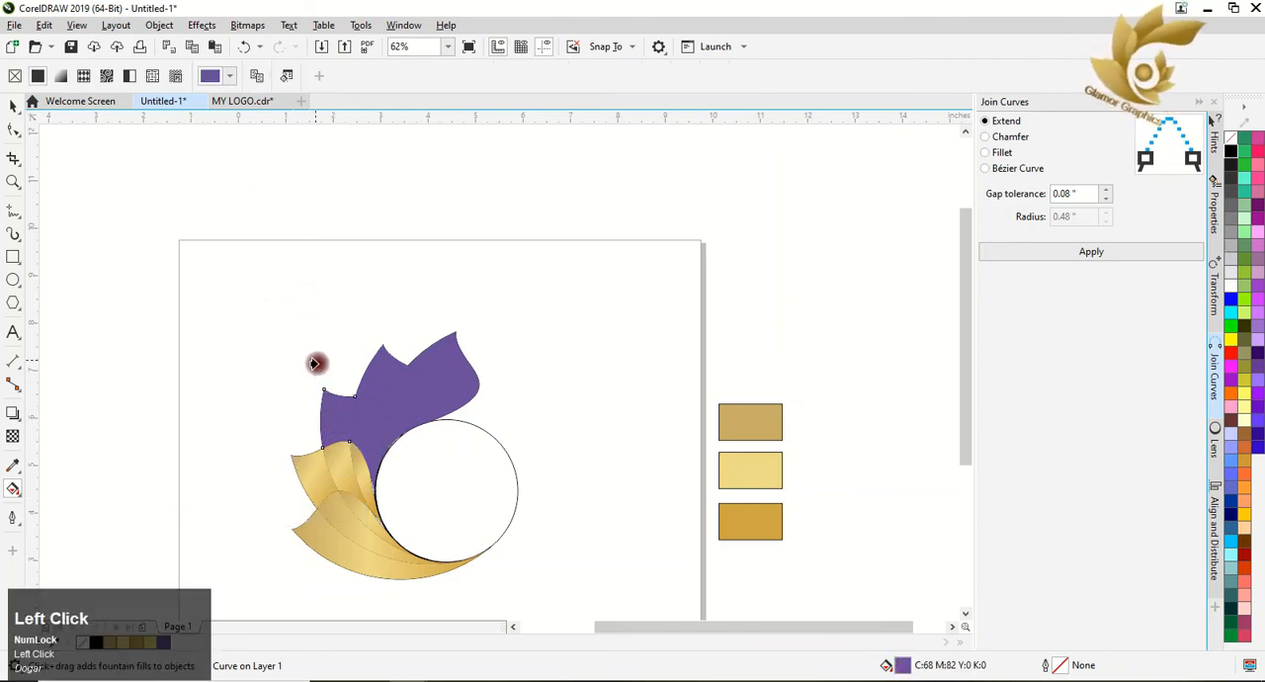
left_click(353, 461)
left_click_drag(349, 432, 350, 445)
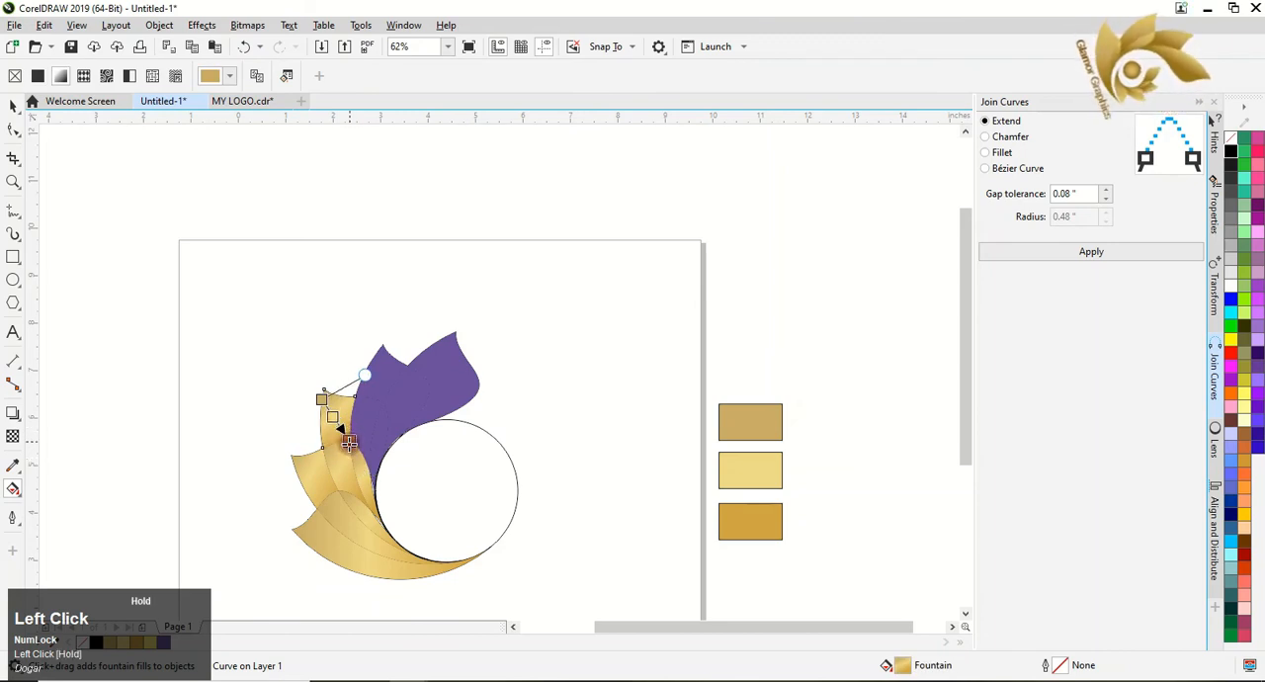
left_click(369, 403)
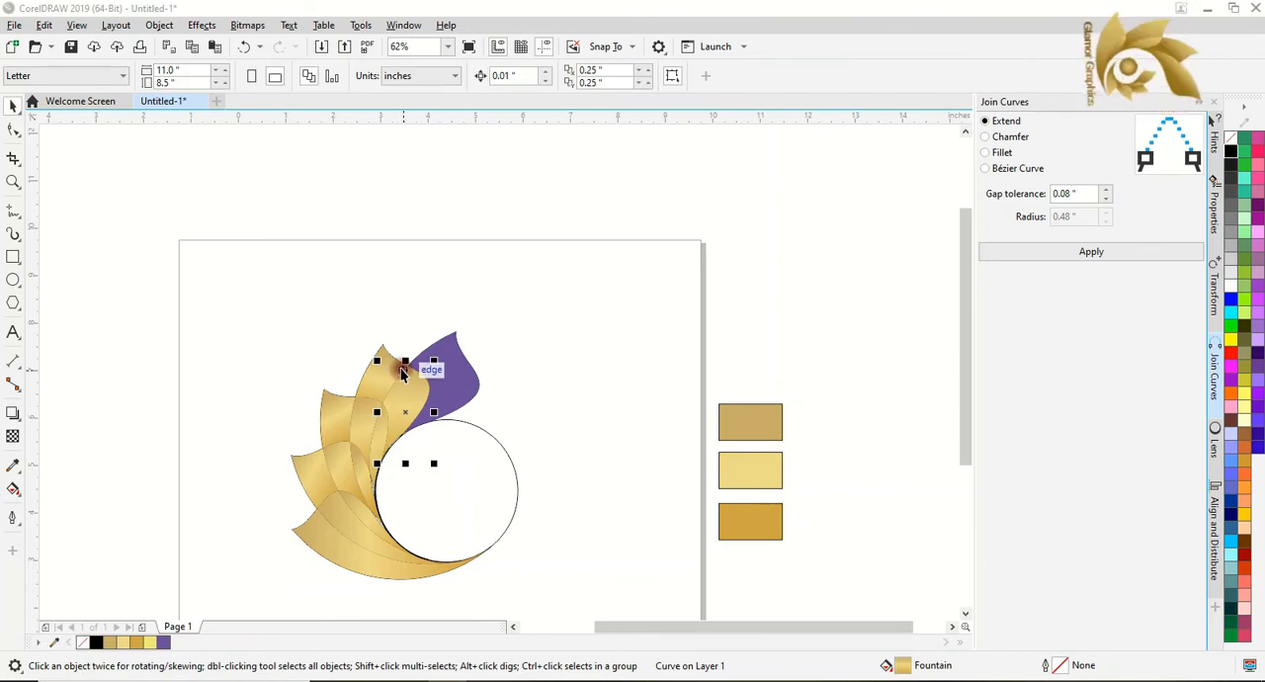
Copy the neighbouring gold gradient onto the topmost leaf and realign it from the leaf's tip to its base at the circle.
left_click(11, 486)
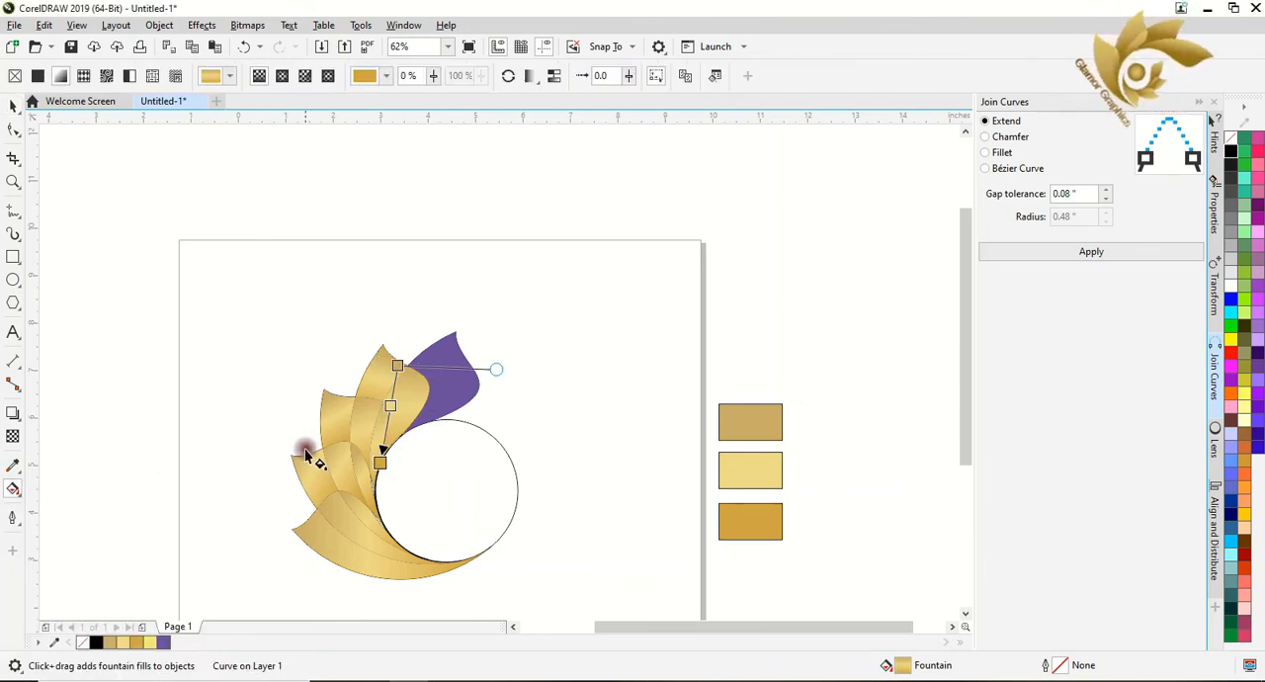
left_click(441, 386)
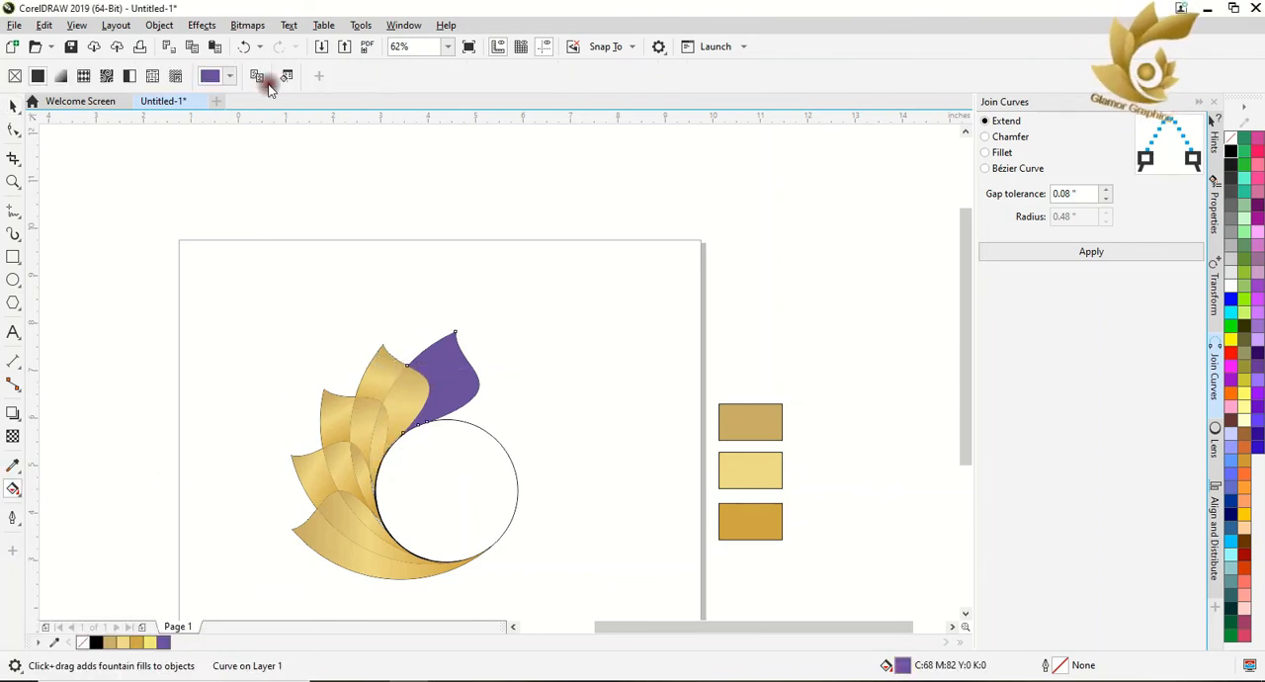
left_click(414, 395)
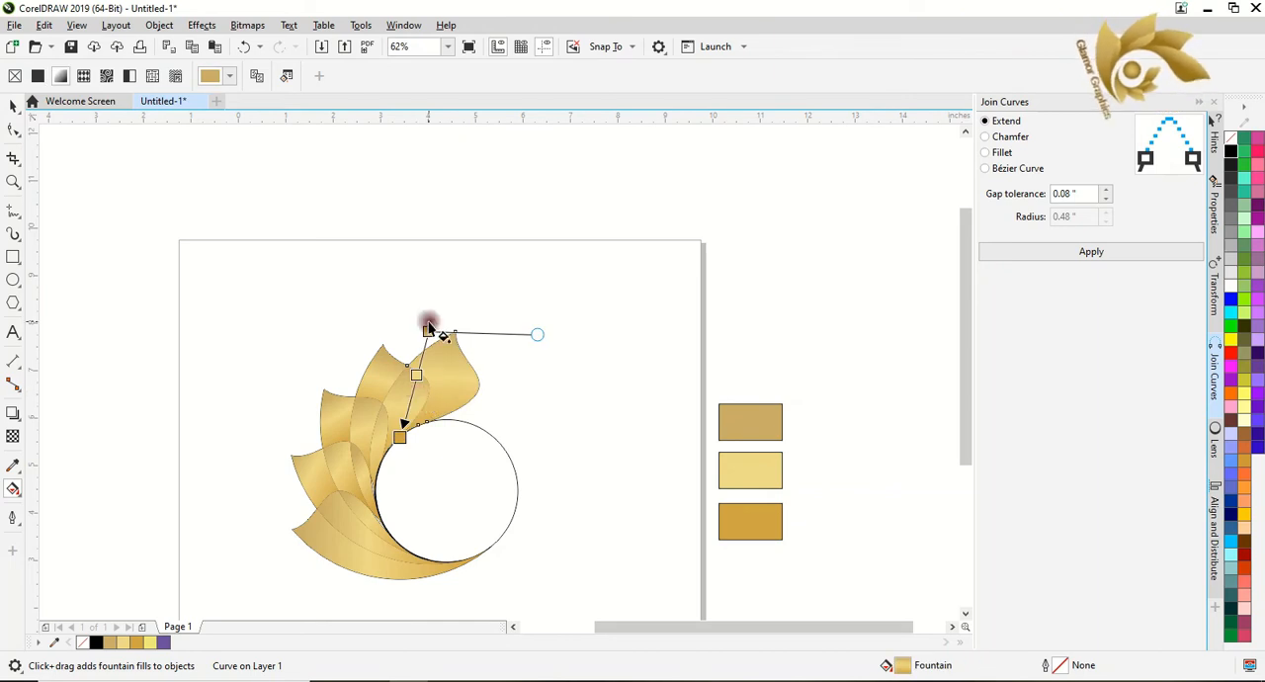
left_click_drag(424, 326, 403, 433)
left_click_drag(421, 321, 451, 333)
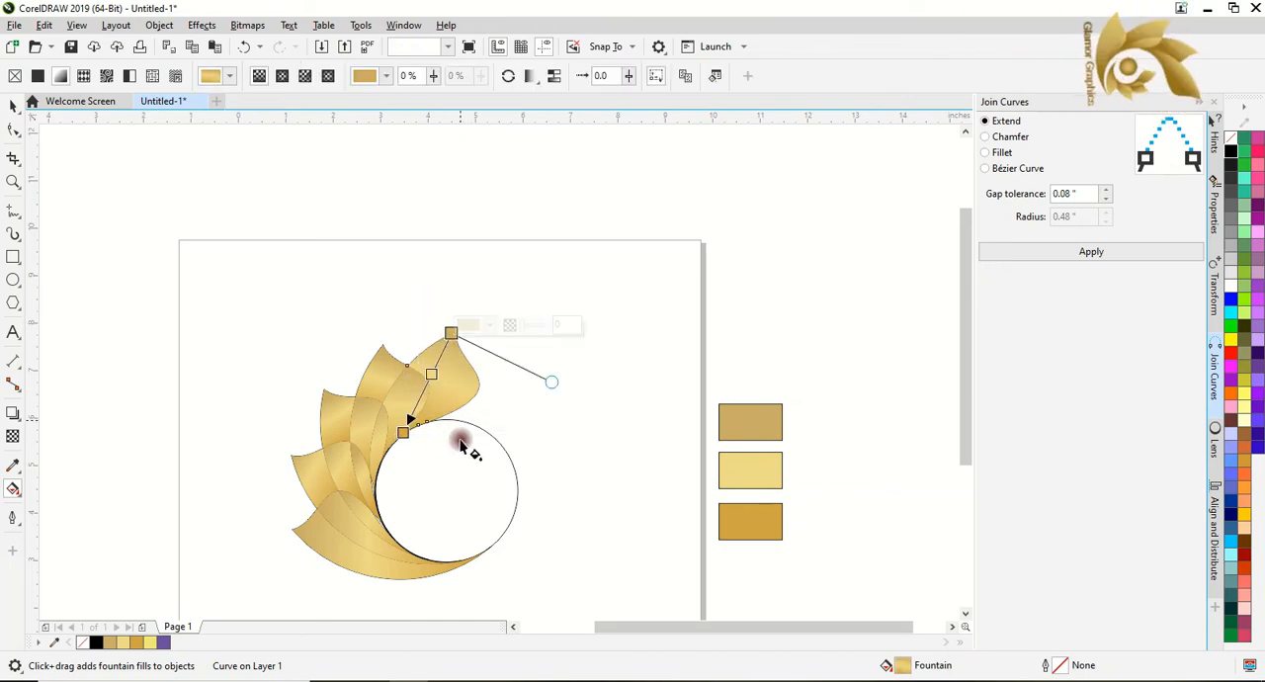
left_click_drag(400, 436, 411, 441)
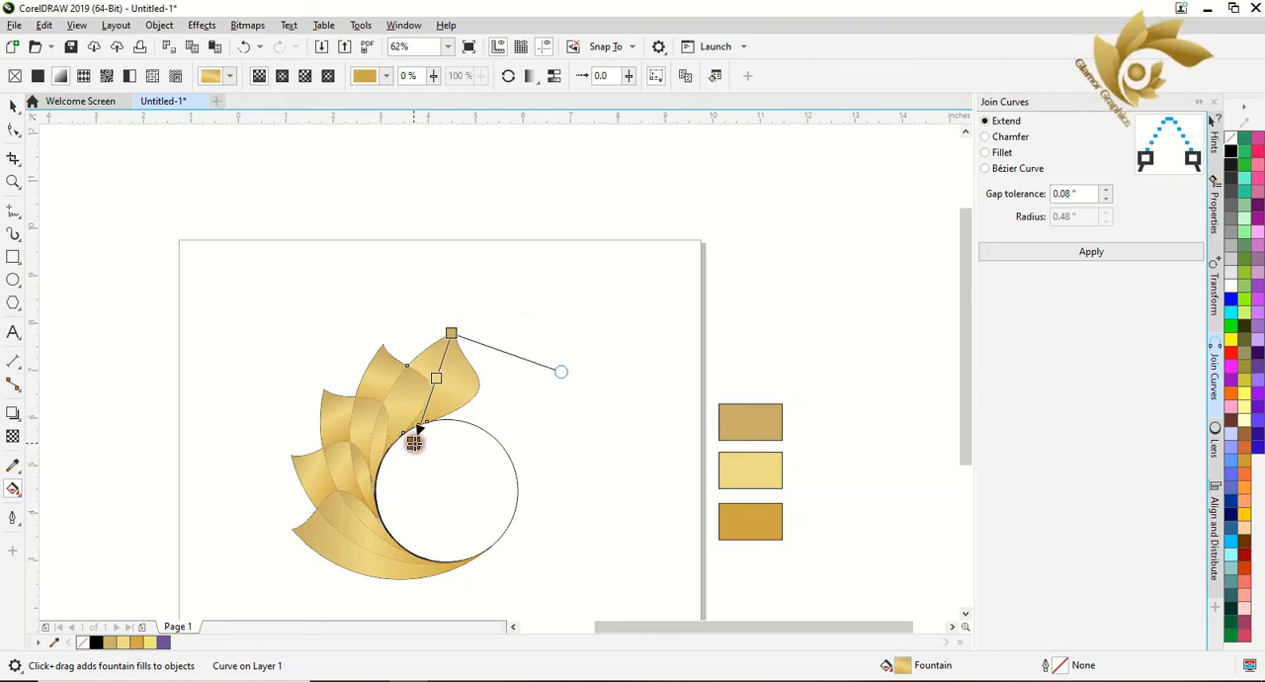
Shift the gradient start of the overlap region beside the topmost leaf closer to that region's upper tip.
left_click(400, 406)
left_click_drag(399, 367, 403, 369)
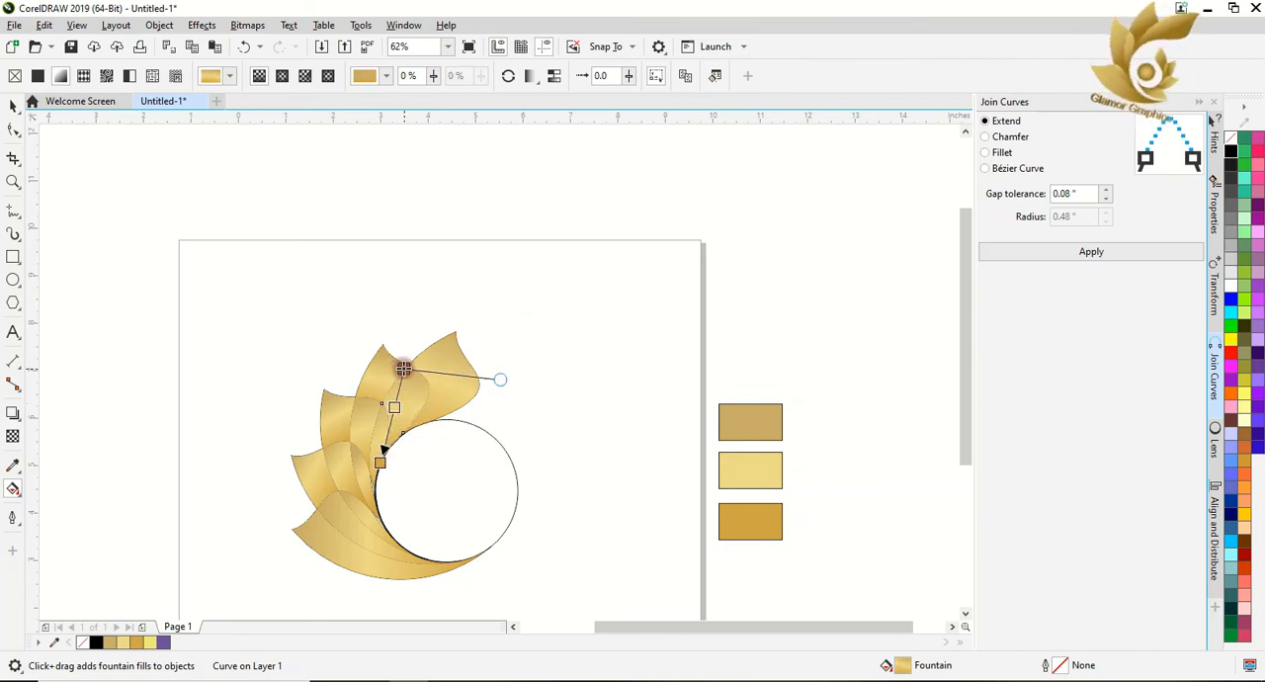
left_click(252, 429)
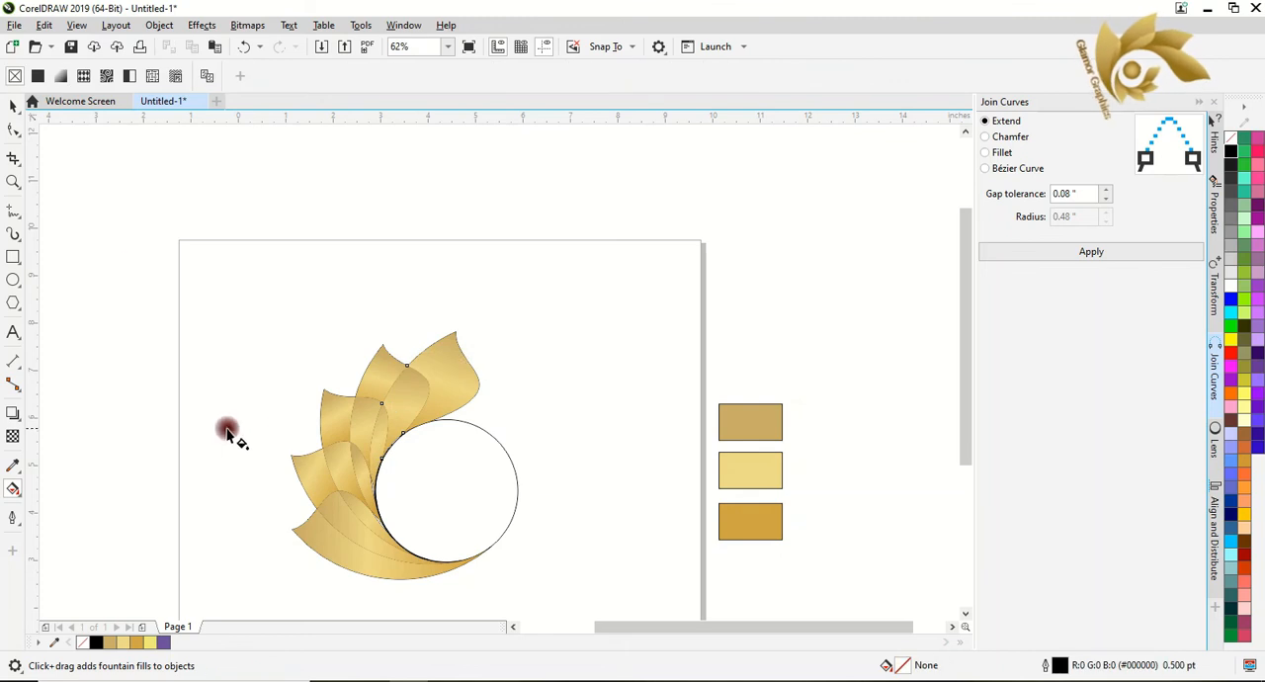
Move the circle out of the leaf shapes into the empty area between them and the colour swatches.
left_click(8, 105)
left_click(234, 305)
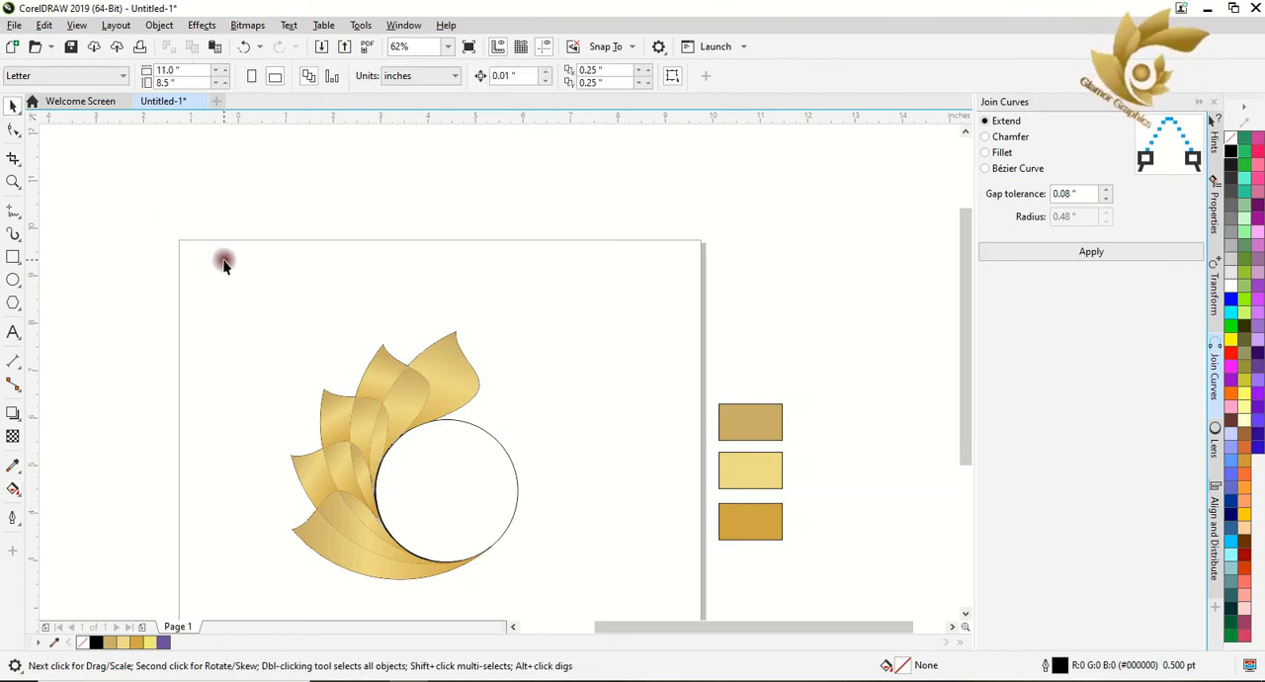
left_click(428, 500)
left_click_drag(428, 499, 600, 462)
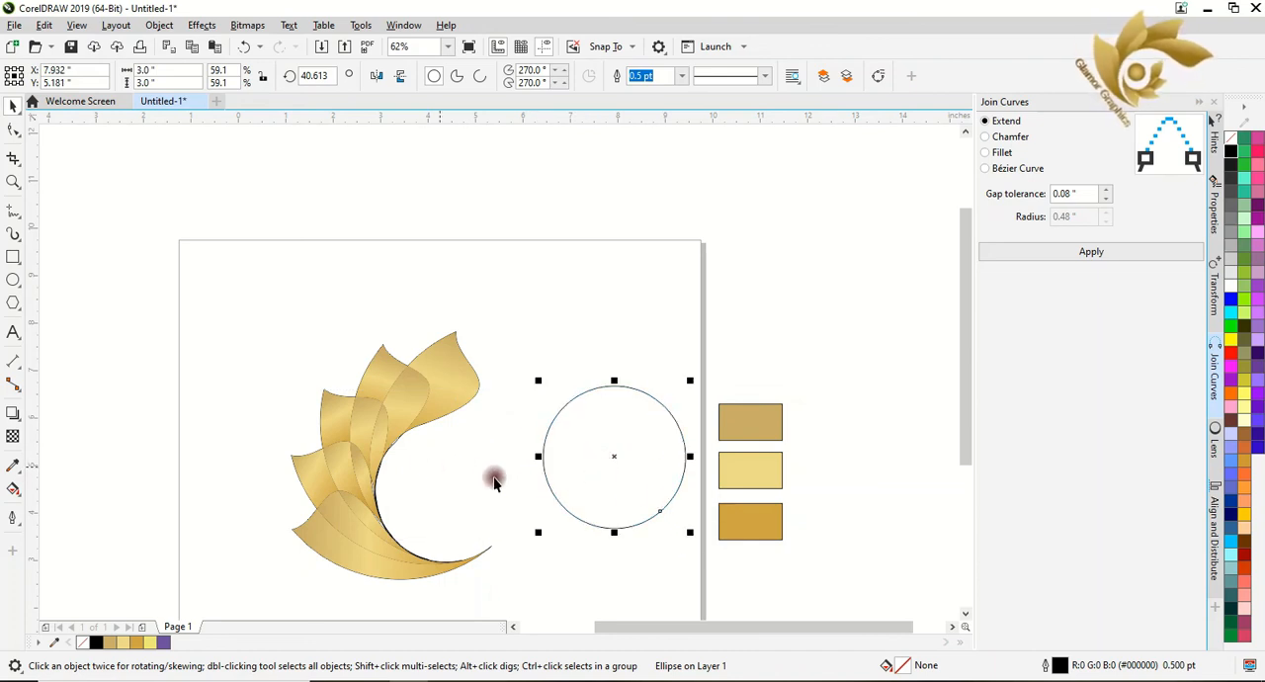
Delete the three colour swatches and remove the outline from all the gold leaf shapes.
left_click_drag(712, 368, 840, 559)
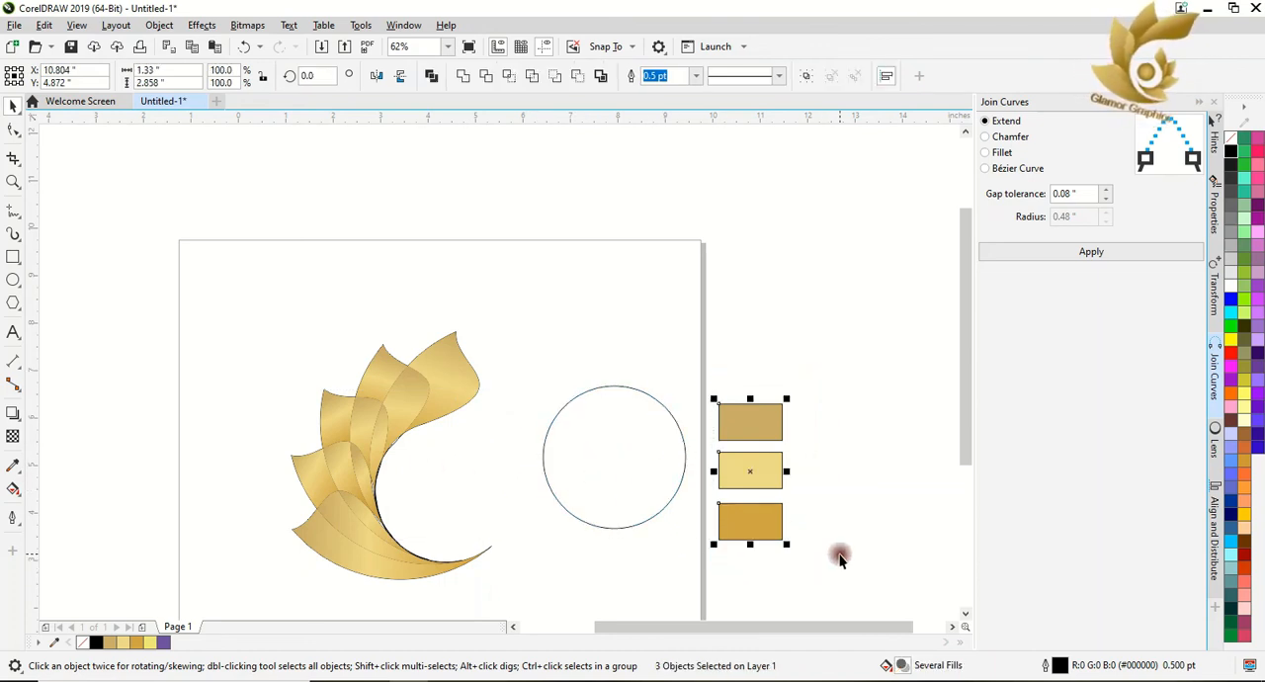
key("Delete")
left_click_drag(181, 269, 586, 577)
left_click_drag(527, 610, 525, 617)
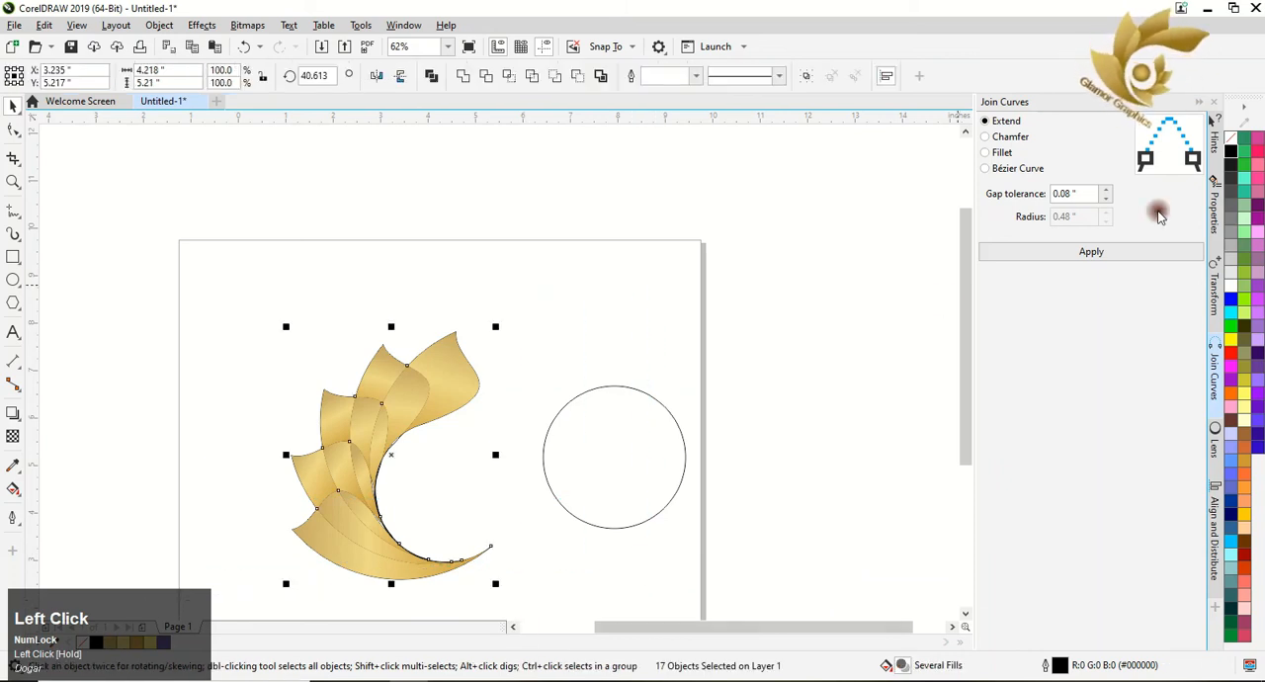
right_click(1230, 140)
left_click(858, 348)
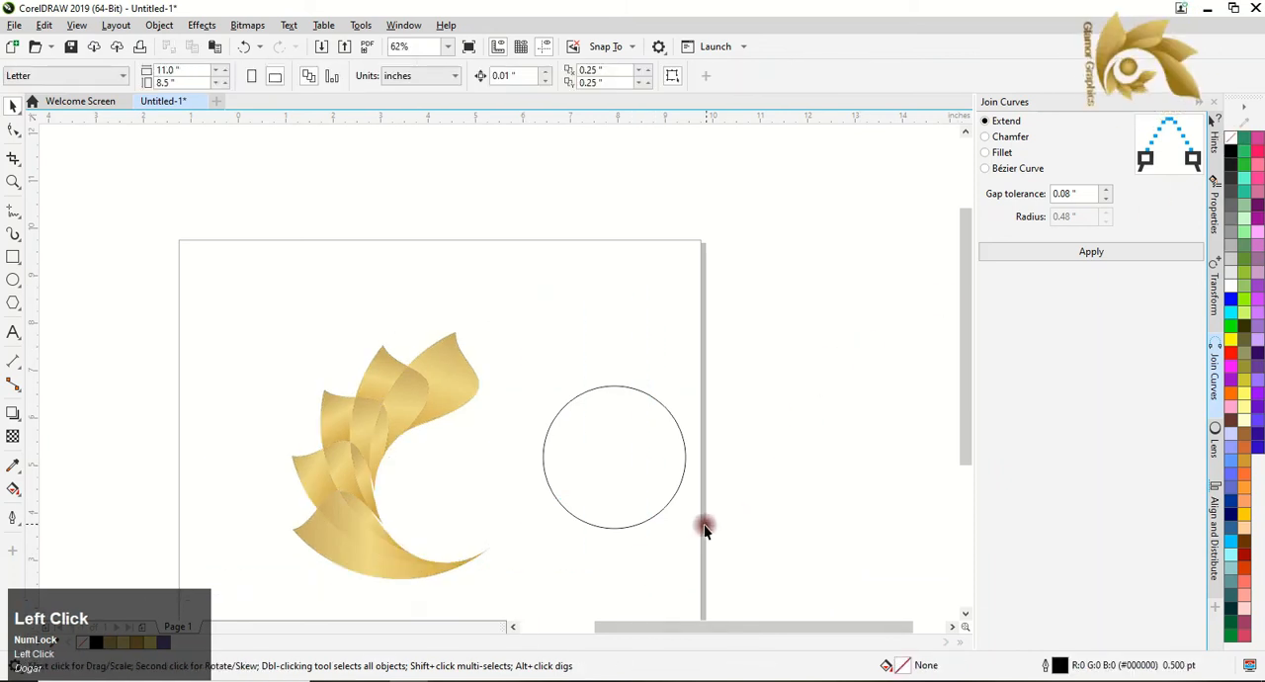
Adjust the lower edge of the slim inner overlap region beside the circular opening and delete the extra corner node at its bottom end.
left_click(11, 129)
left_click(382, 483)
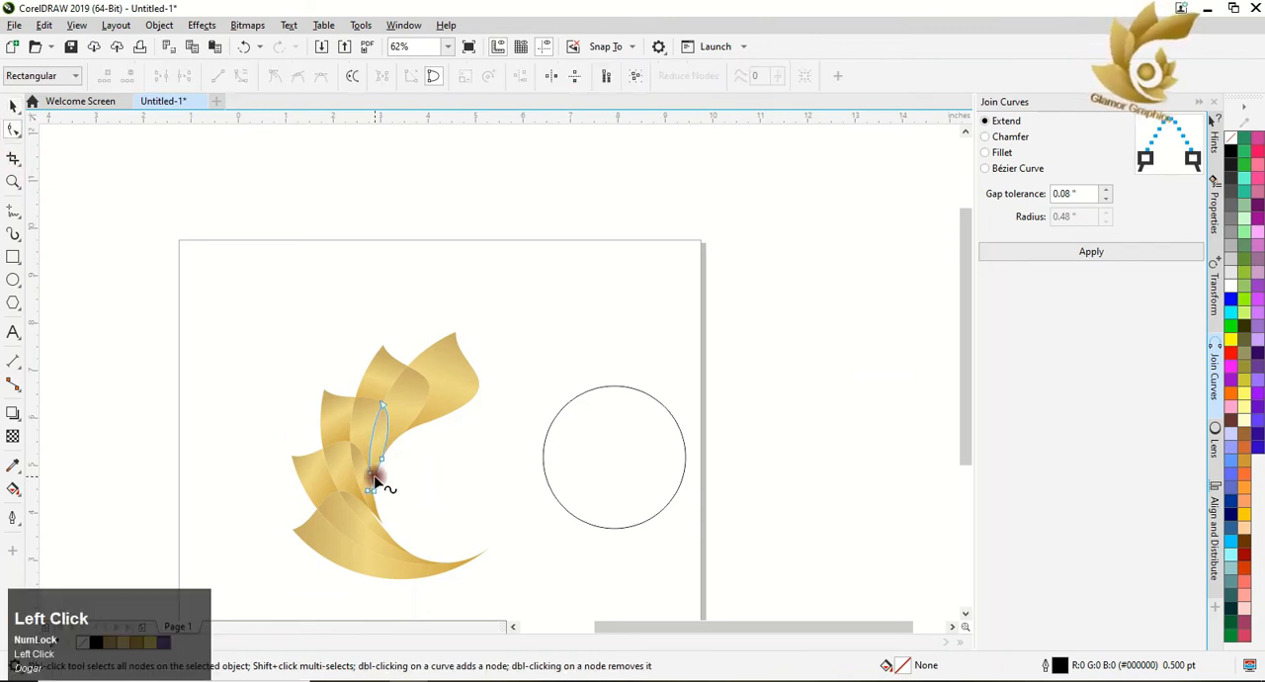
scroll(375, 481, "up", 2)
scroll(373, 481, "up", 3)
left_click_drag(375, 539, 375, 550)
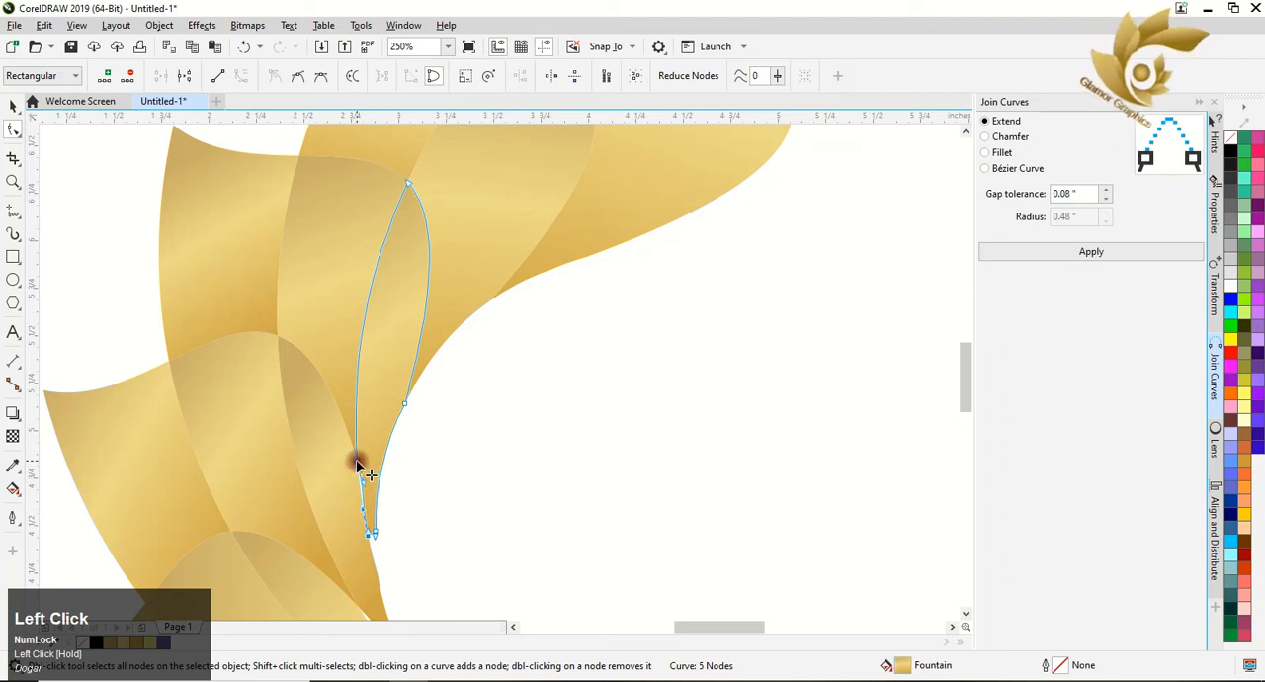
left_click_drag(362, 483, 360, 483)
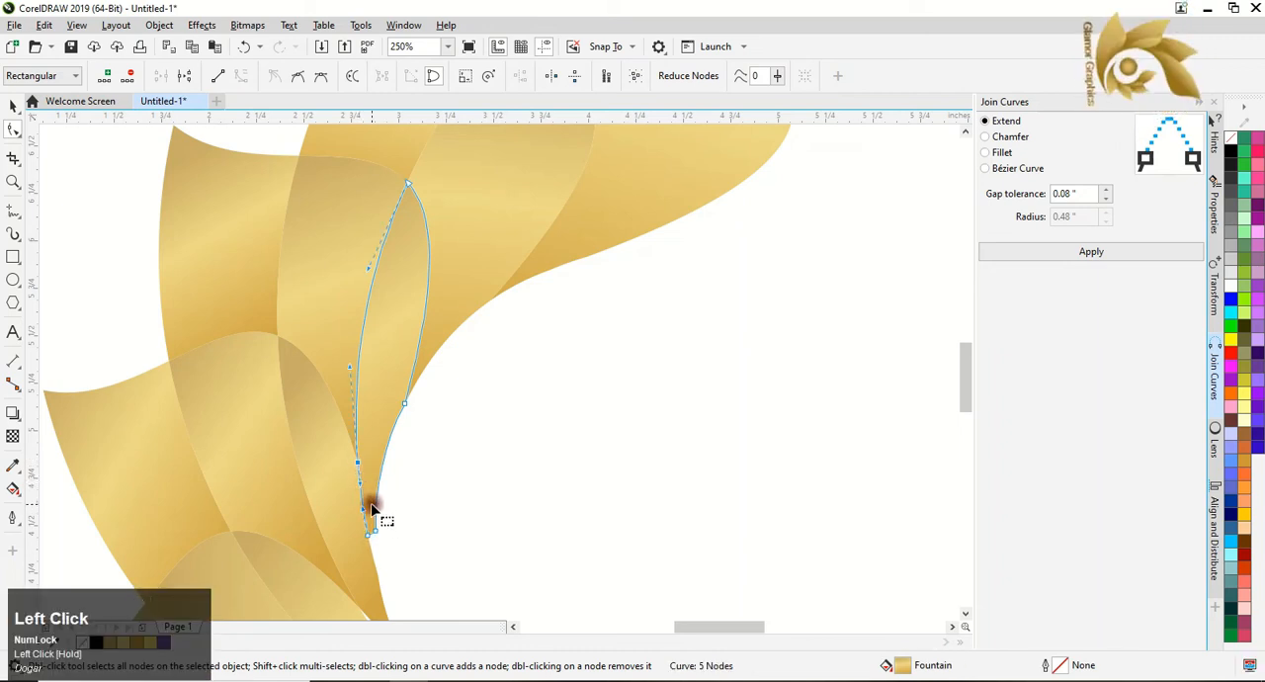
scroll(395, 504, "down", 1)
scroll(398, 507, "up", 2)
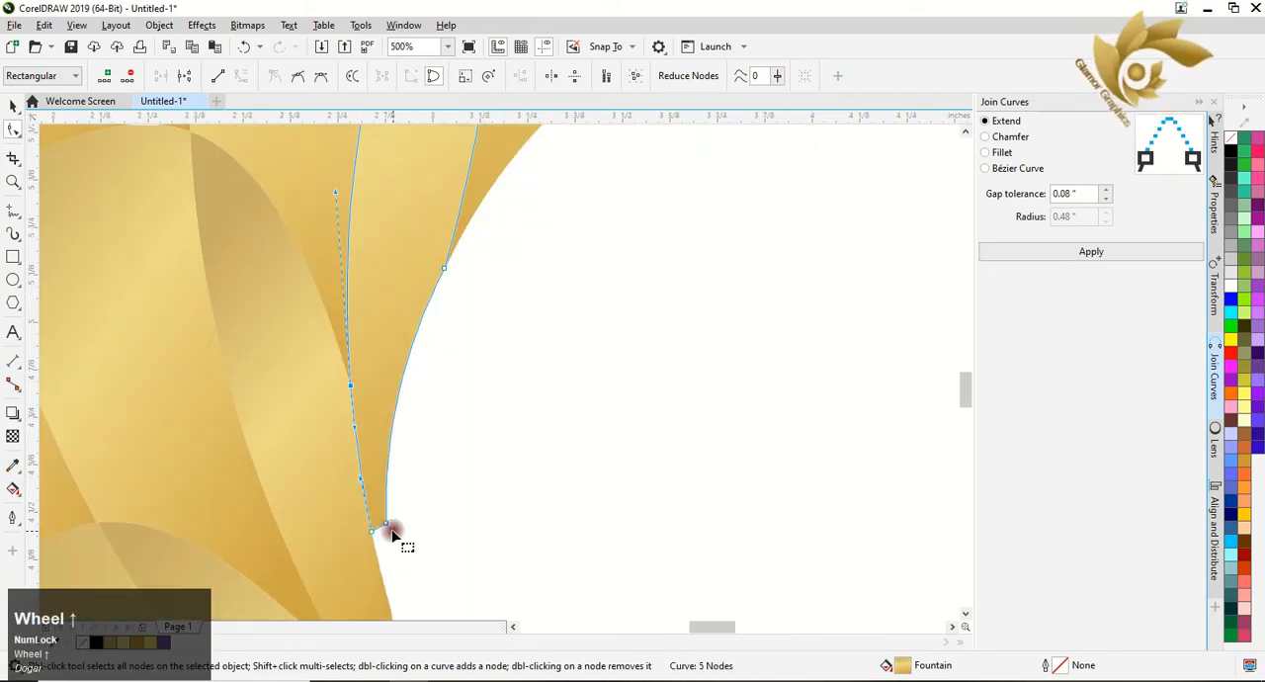
double_click(388, 526)
scroll(389, 528, "down", 2)
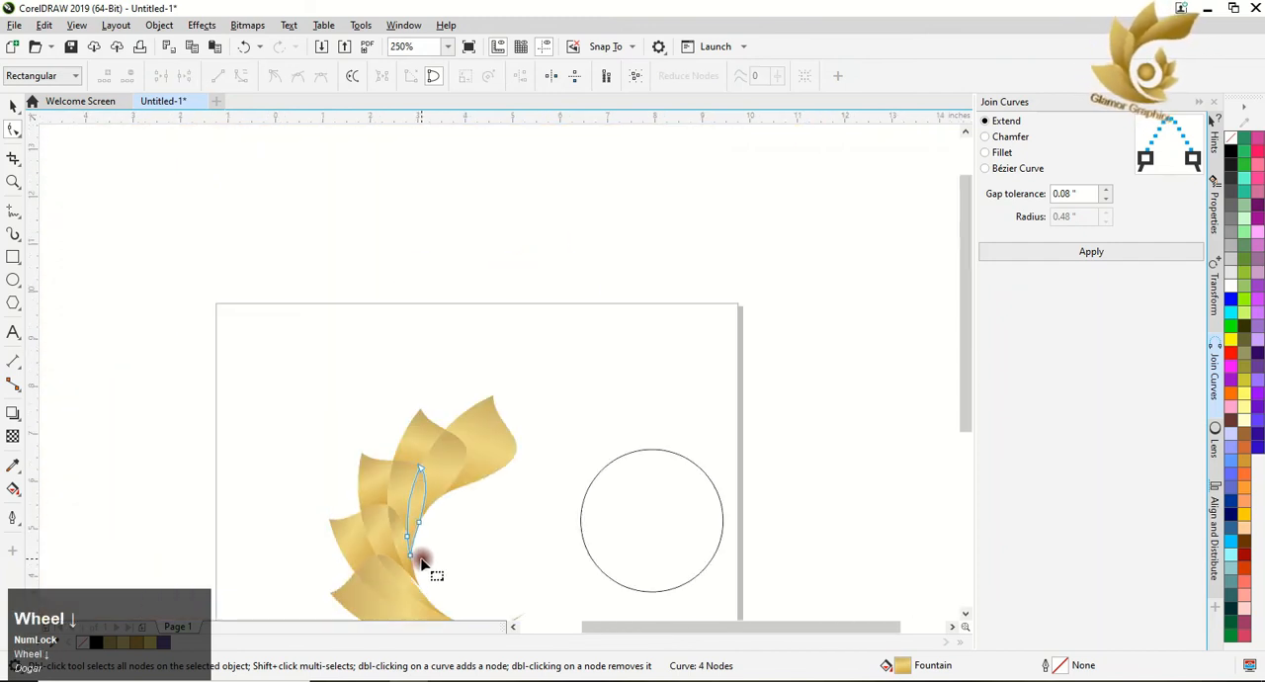
Move the bottom tip node of the next overlap region down and bend its edge to close the white gap above the lowest leaf.
scroll(427, 579, "up", 3)
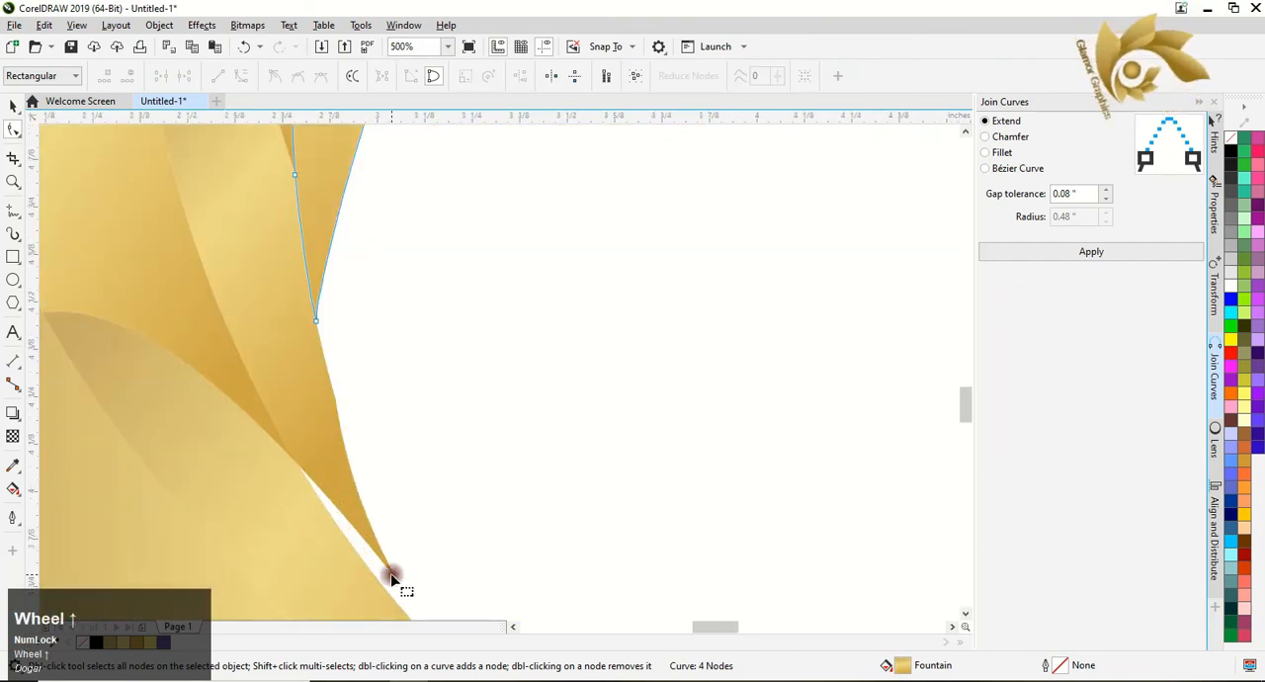
left_click(397, 586)
mouse_move(397, 586)
left_mouse_down()
mouse_move(395, 575)
mouse_move(388, 591)
left_mouse_up()
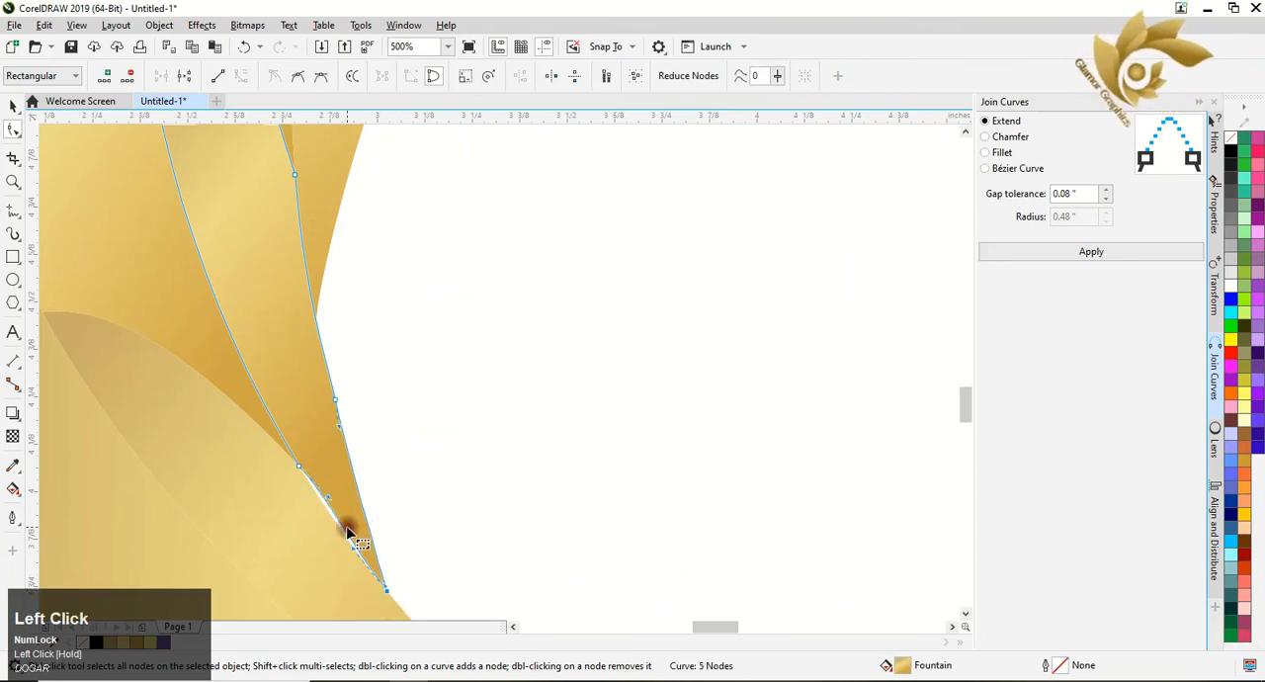
left_click_drag(330, 499, 333, 519)
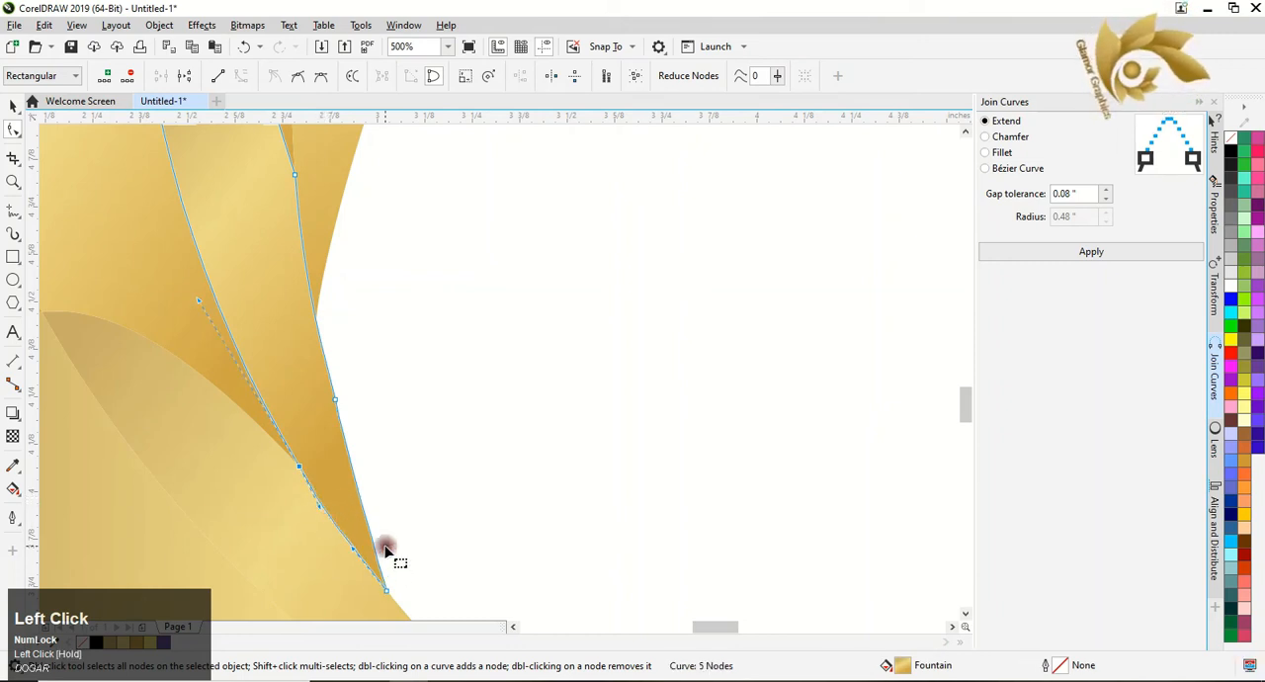
scroll(393, 538, "down", 1)
scroll(393, 538, "down", 1)
Adjust the curve handle at the pointed end node of the lowest leaf's overlap region so its lower edge follows the leaf smoothly.
left_click_drag(954, 419, 954, 463)
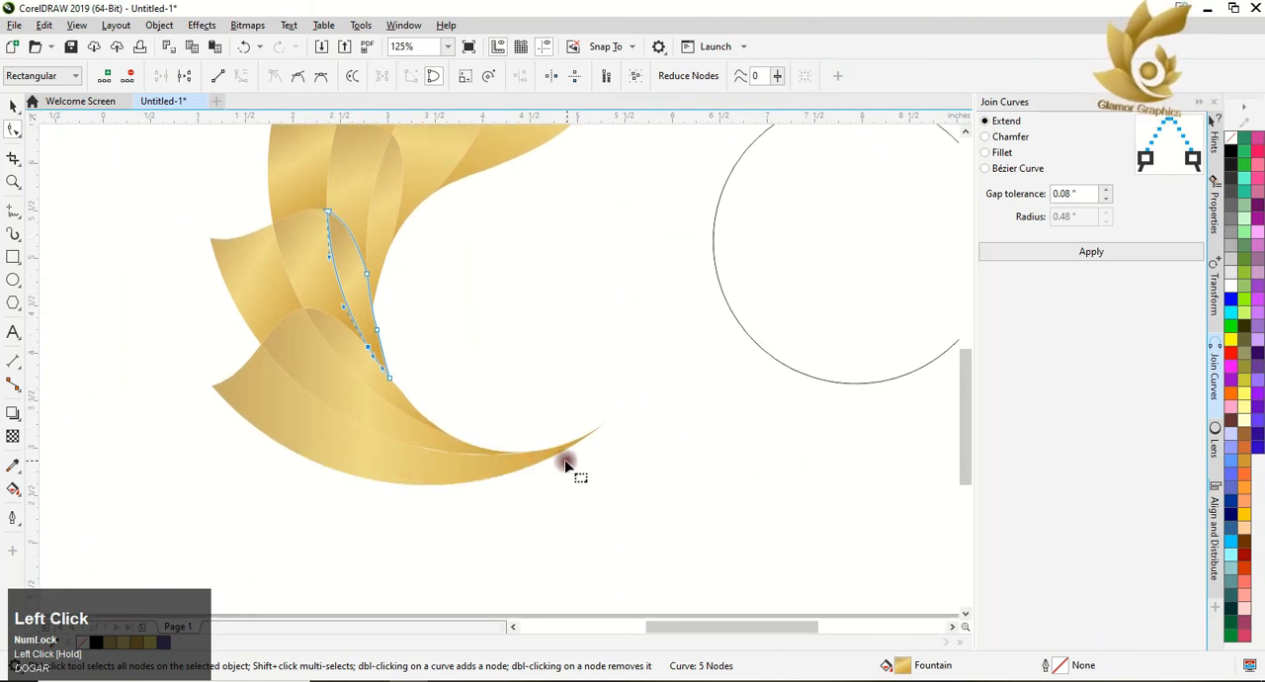
left_click(500, 451)
scroll(533, 444, "up", 3)
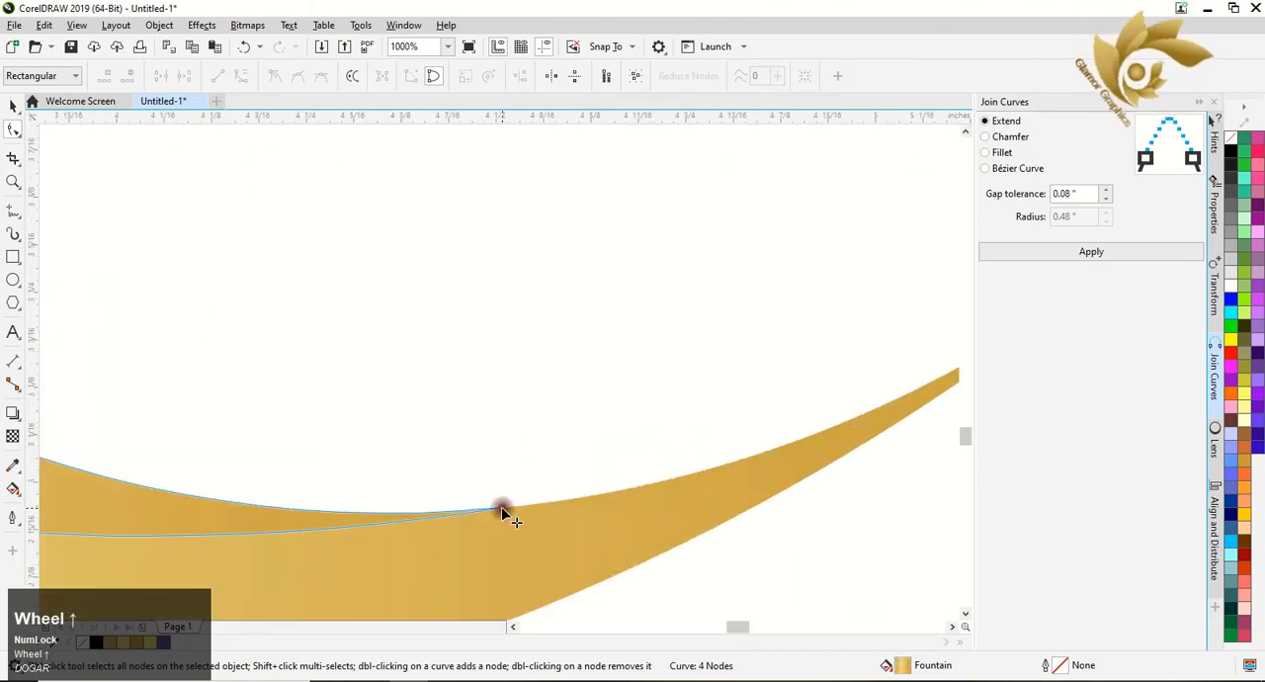
left_click(500, 511)
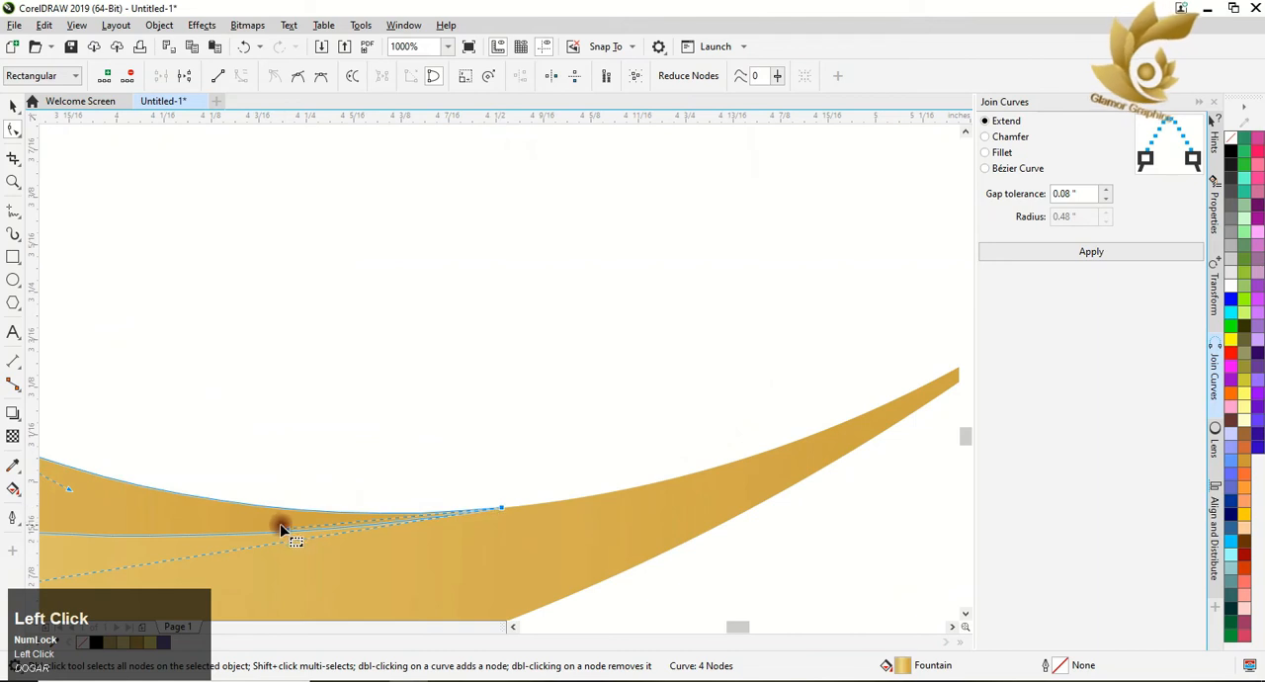
left_click_drag(284, 527, 303, 540)
scroll(326, 529, "down", 5)
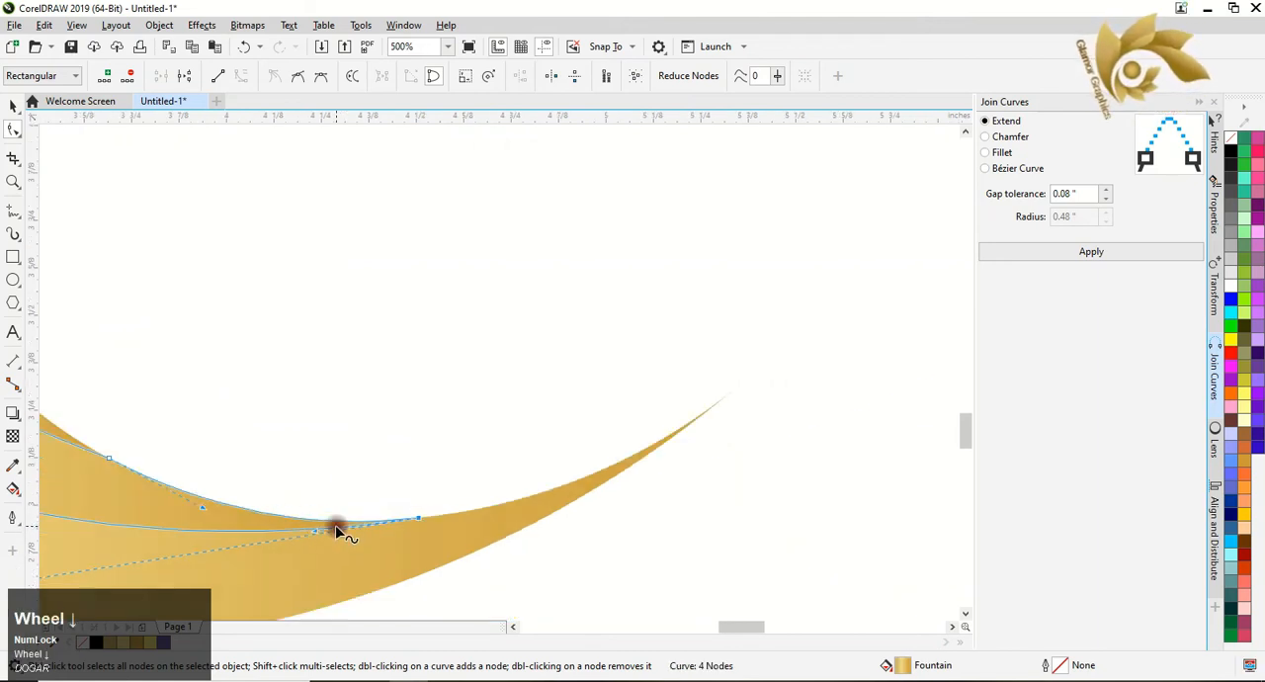
scroll(331, 445, "down", 2)
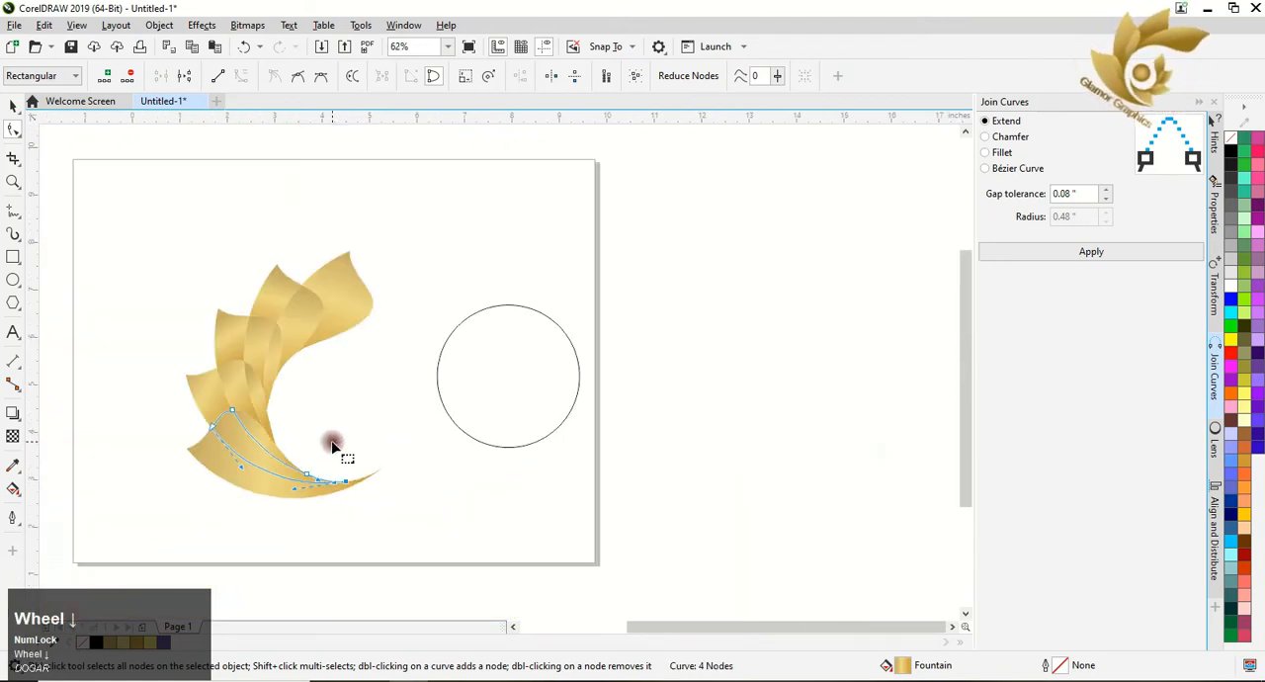
Group all the leaf shapes and place a duplicate of the group to the left of the original.
left_click(12, 105)
left_click(116, 228)
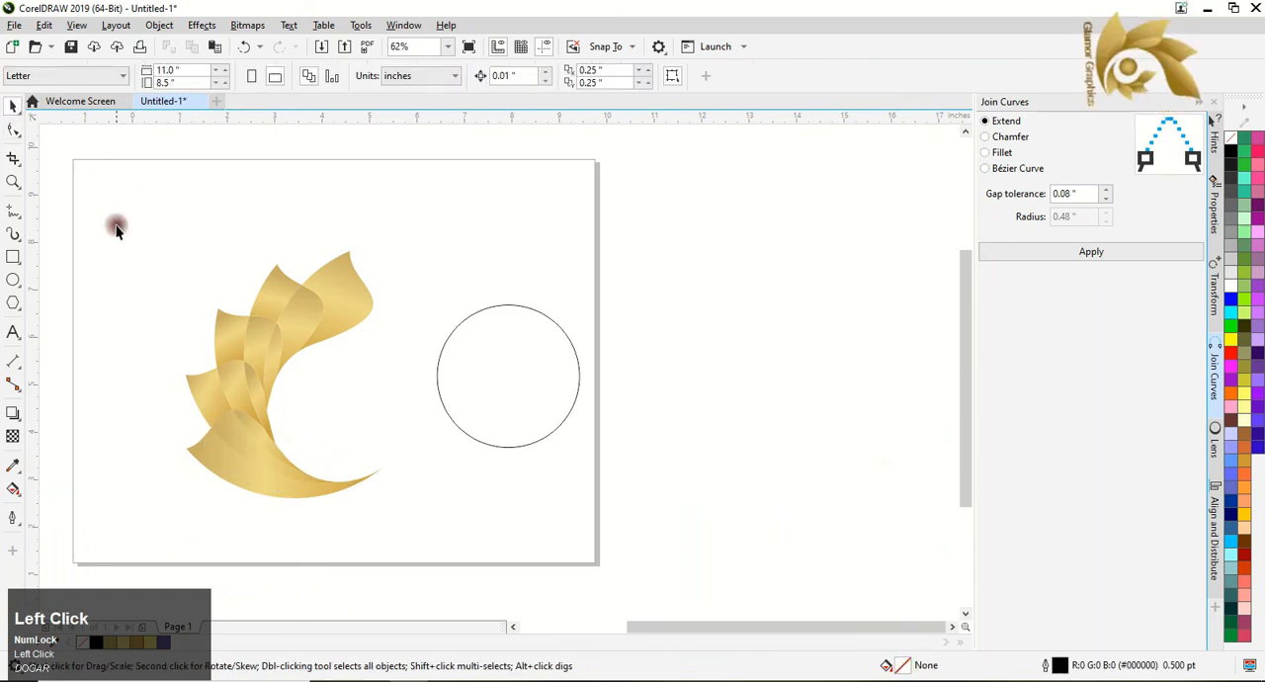
left_click_drag(418, 512, 421, 534)
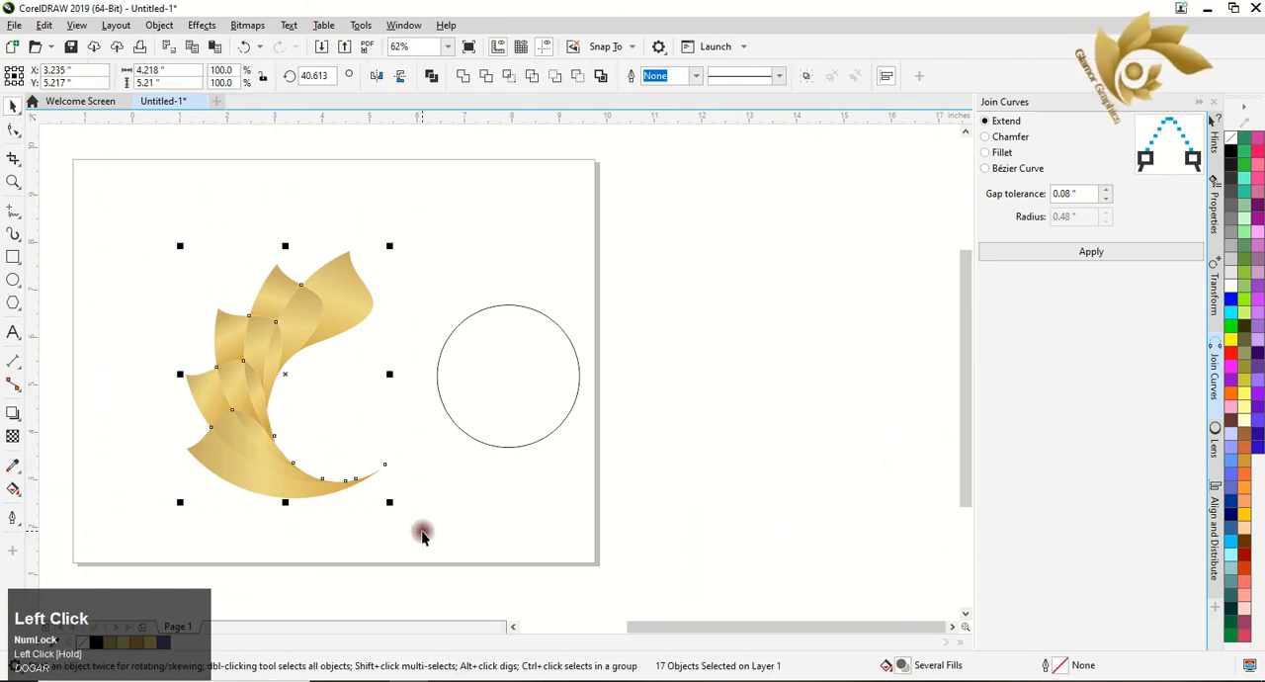
right_click(286, 374)
left_click(321, 299)
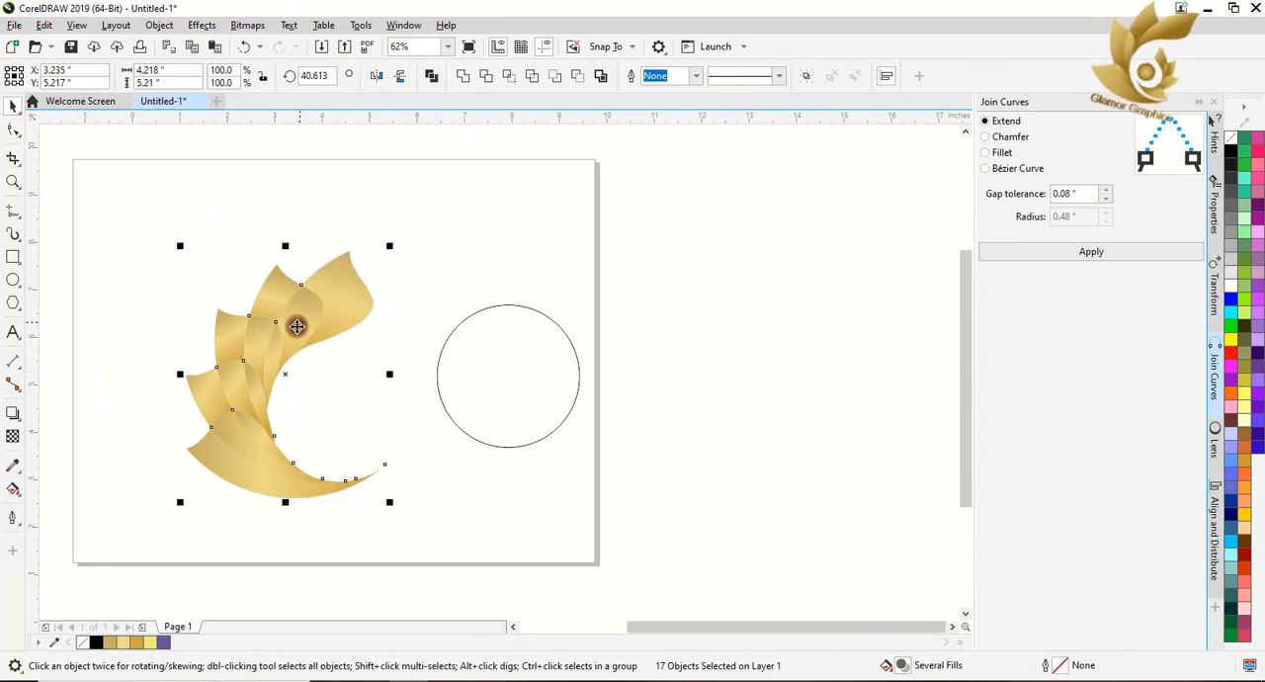
left_click_drag(285, 374, 118, 377)
left_click(513, 629)
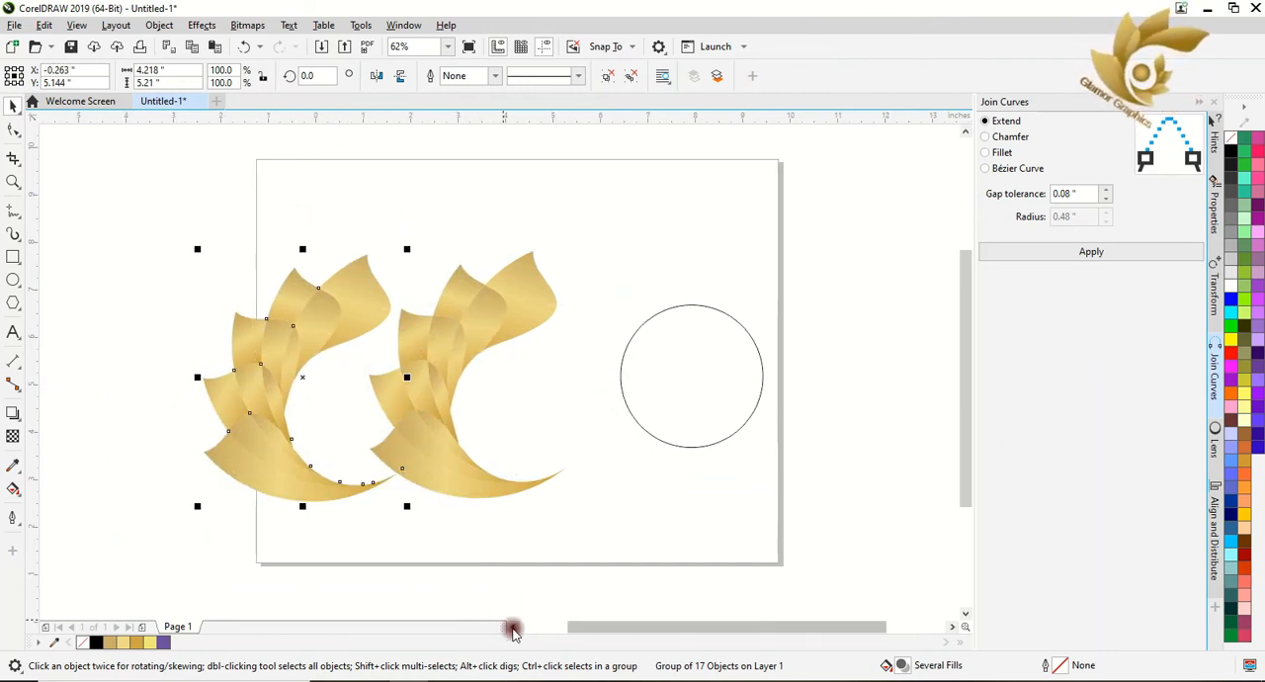
Place the duplicate leaf group mirrored horizontally opposite the original, and move the circle clear of it across the page's right edge.
left_click(374, 83)
left_click_drag(355, 350, 654, 352)
left_click(731, 365)
left_click_drag(731, 365, 836, 379)
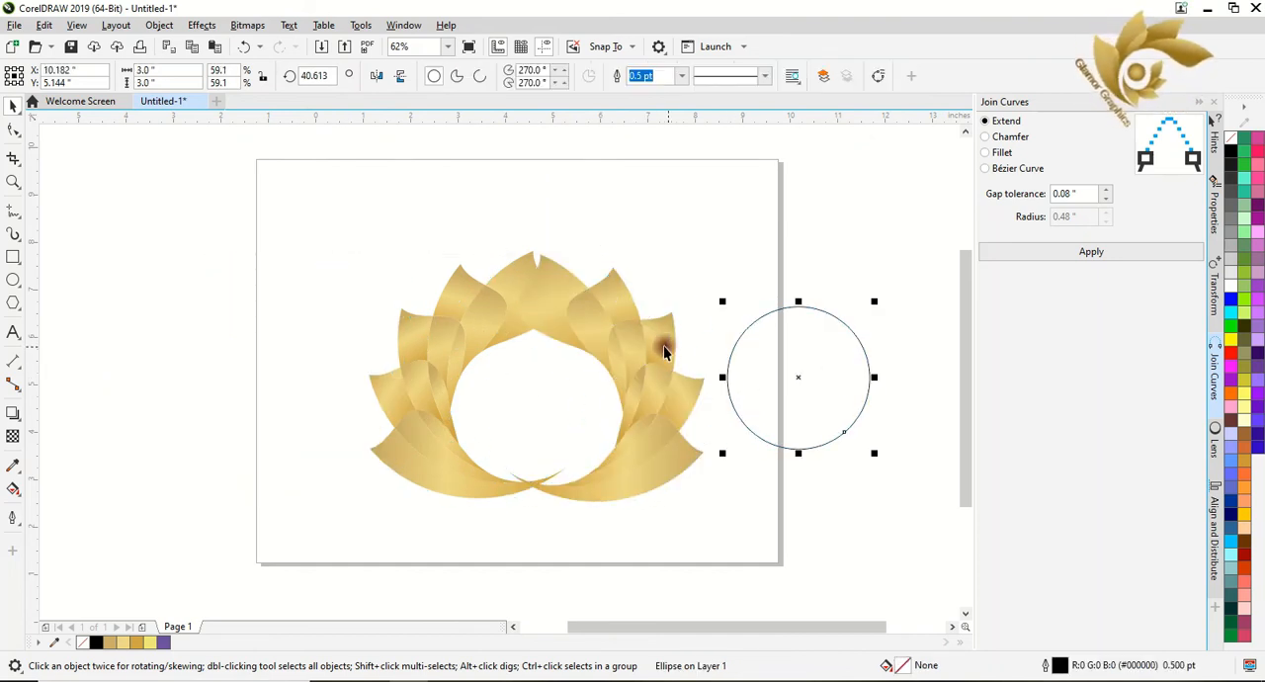
Scale the mirrored leaf group to about 53.5% and move it into the opening of the large leaf group.
left_click(625, 343)
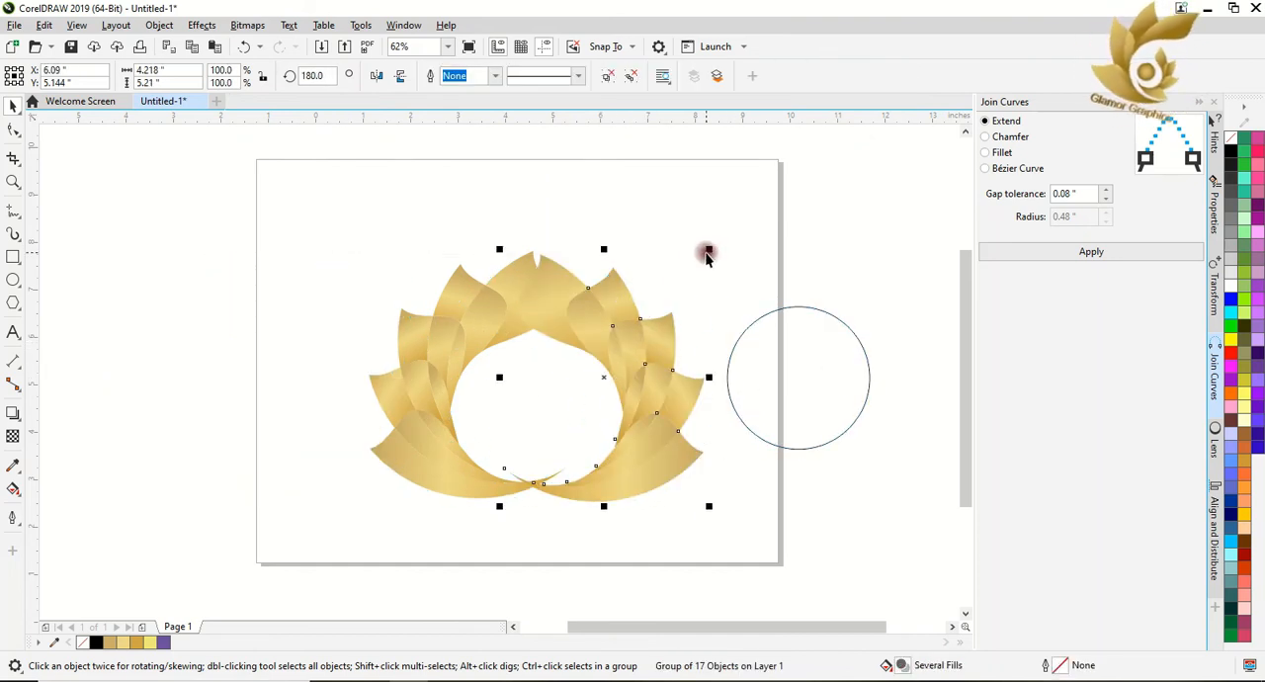
left_click_drag(708, 250, 662, 307)
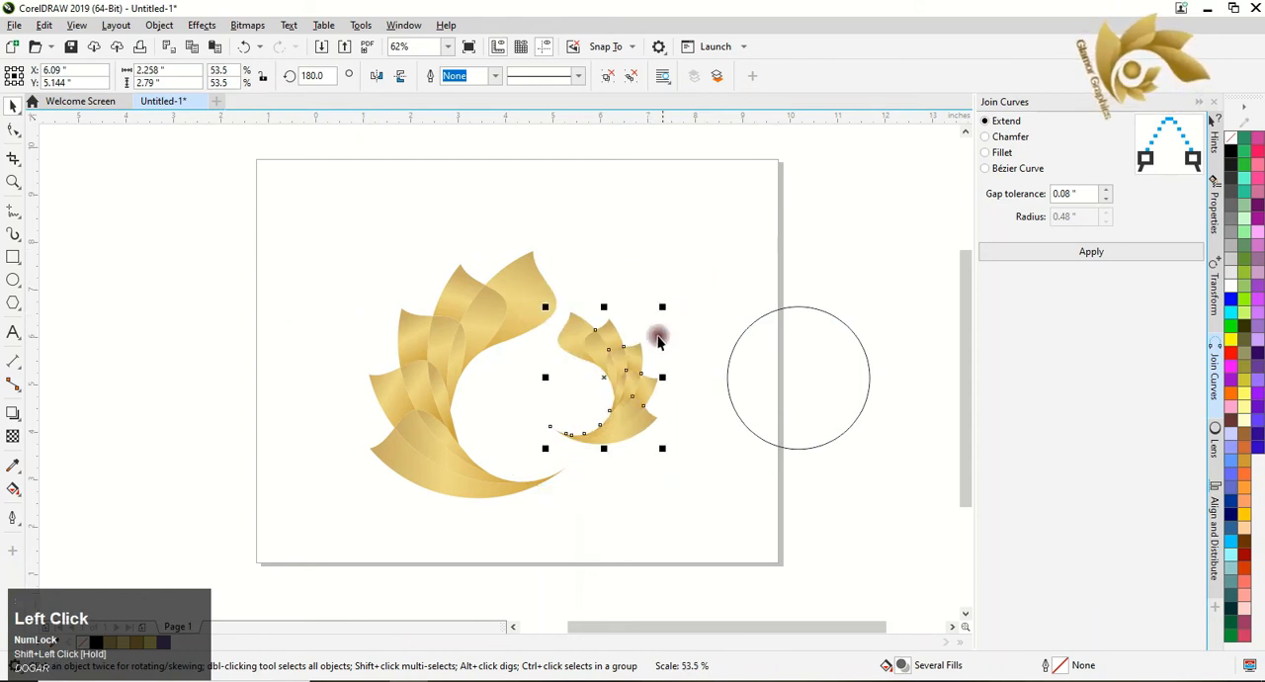
left_click_drag(619, 411, 516, 458)
scroll(516, 457, "up", 1)
scroll(516, 458, "up", 3)
left_click_drag(494, 522, 513, 503)
scroll(559, 475, "down", 1)
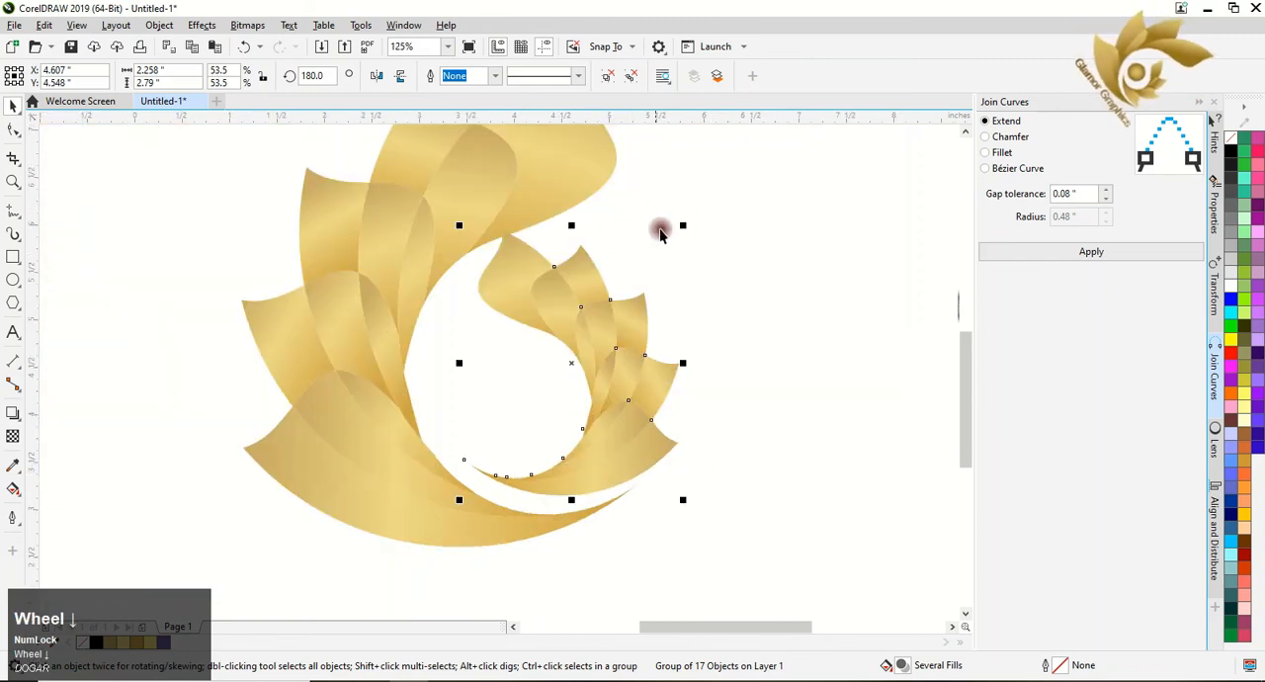
Resize the mirrored leaf group to about 44.4% and position it just above the large group's curved tail.
left_click_drag(688, 221, 654, 269)
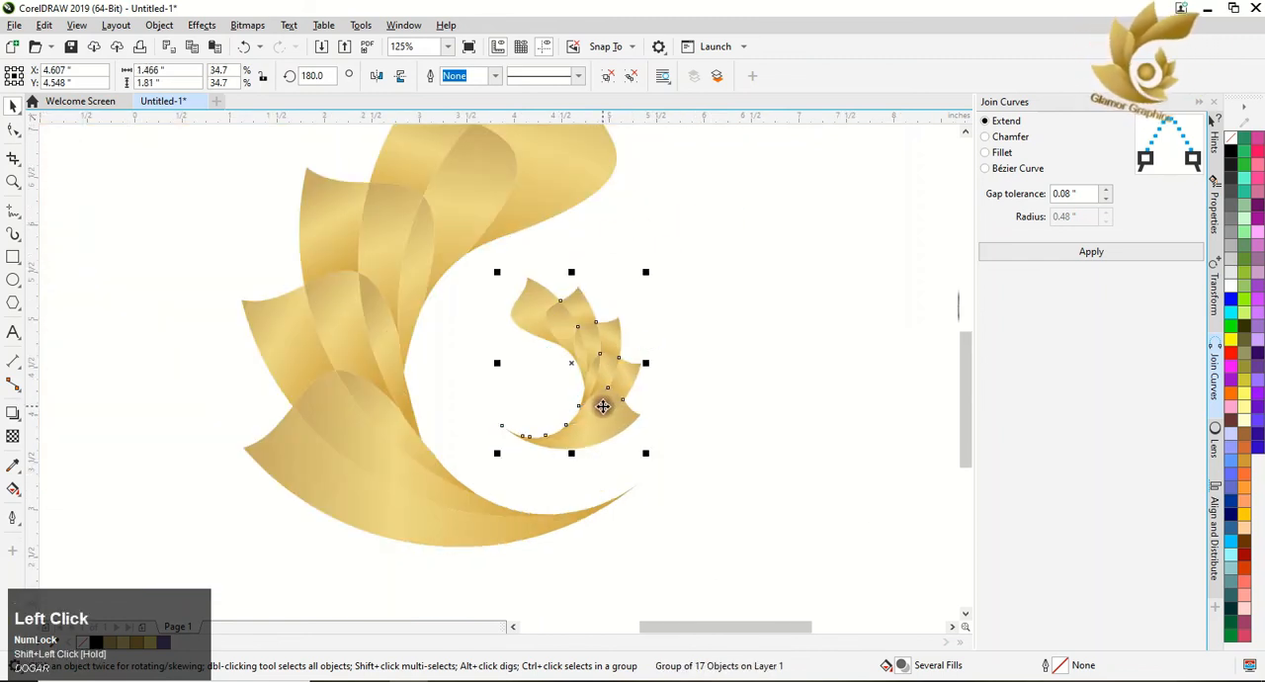
left_click_drag(600, 403, 592, 470)
scroll(613, 510, "down", 3)
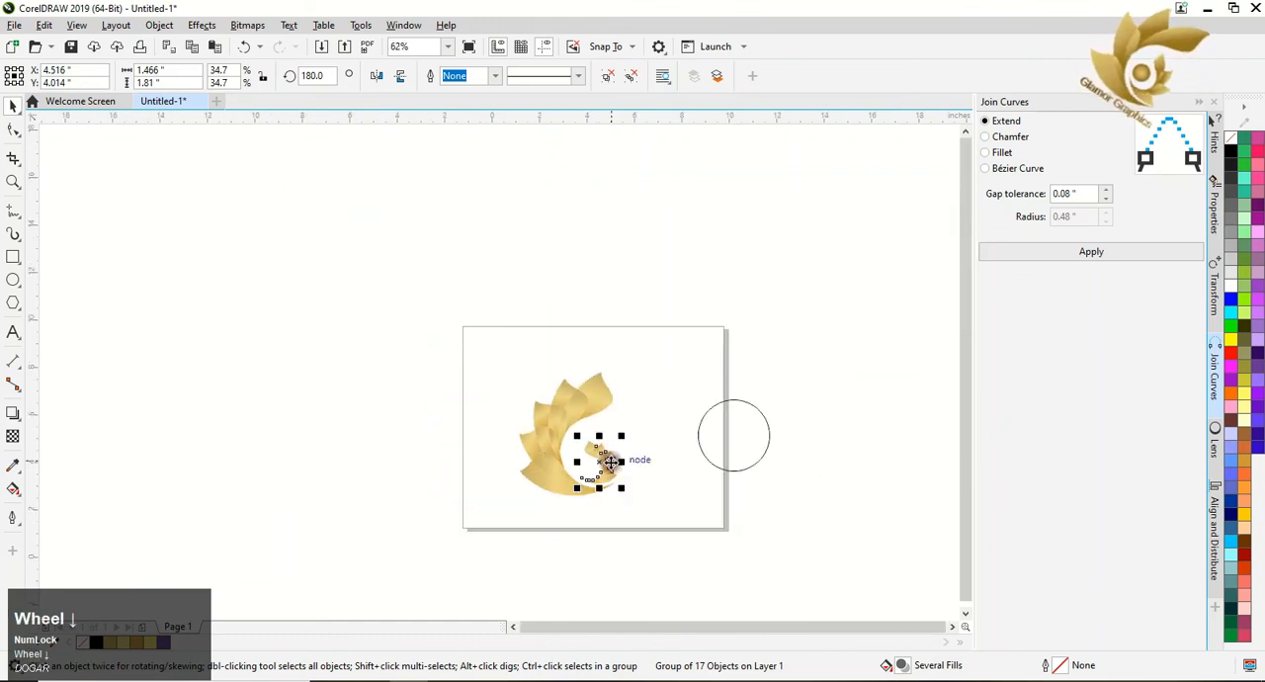
left_click(599, 463)
scroll(600, 465, "up", 3)
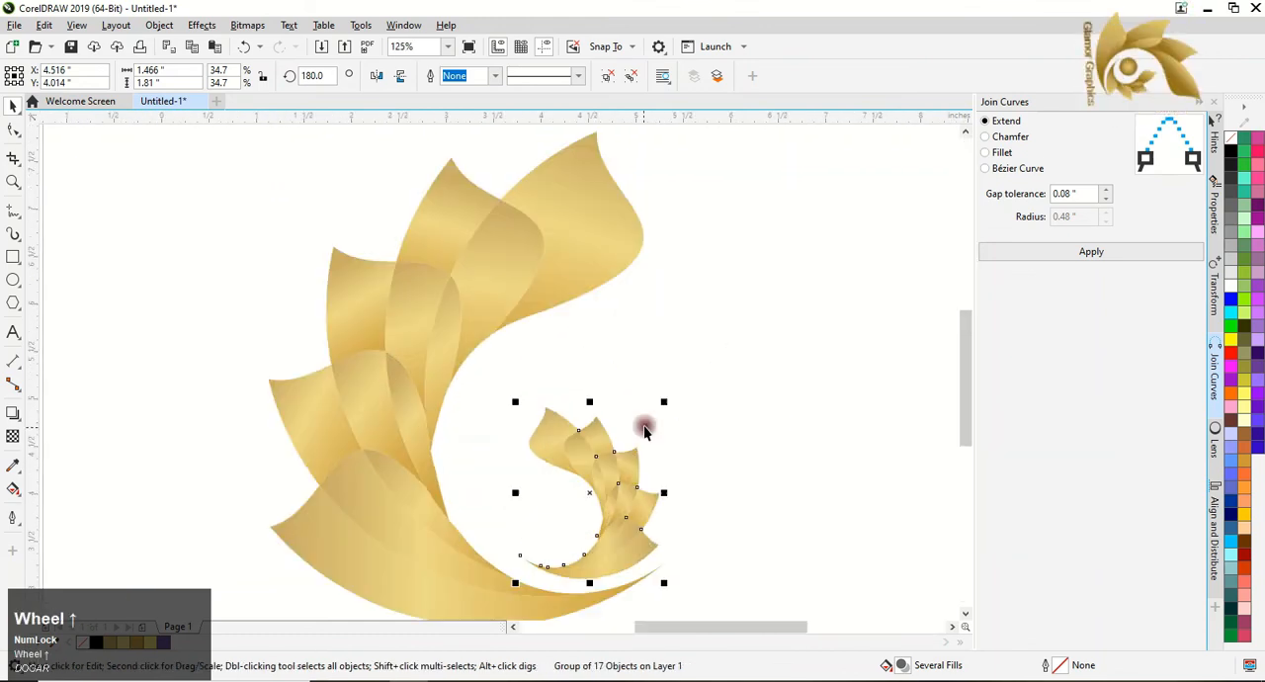
left_click_drag(659, 403, 666, 367)
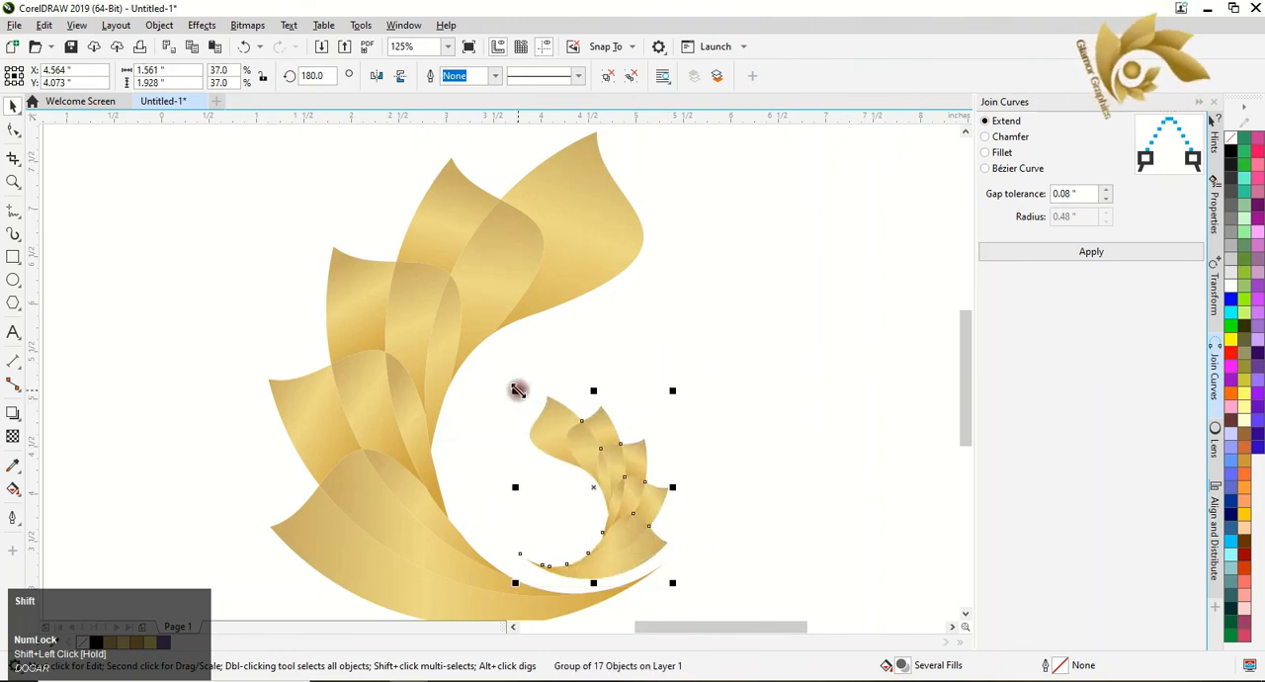
left_click_drag(515, 390, 500, 366)
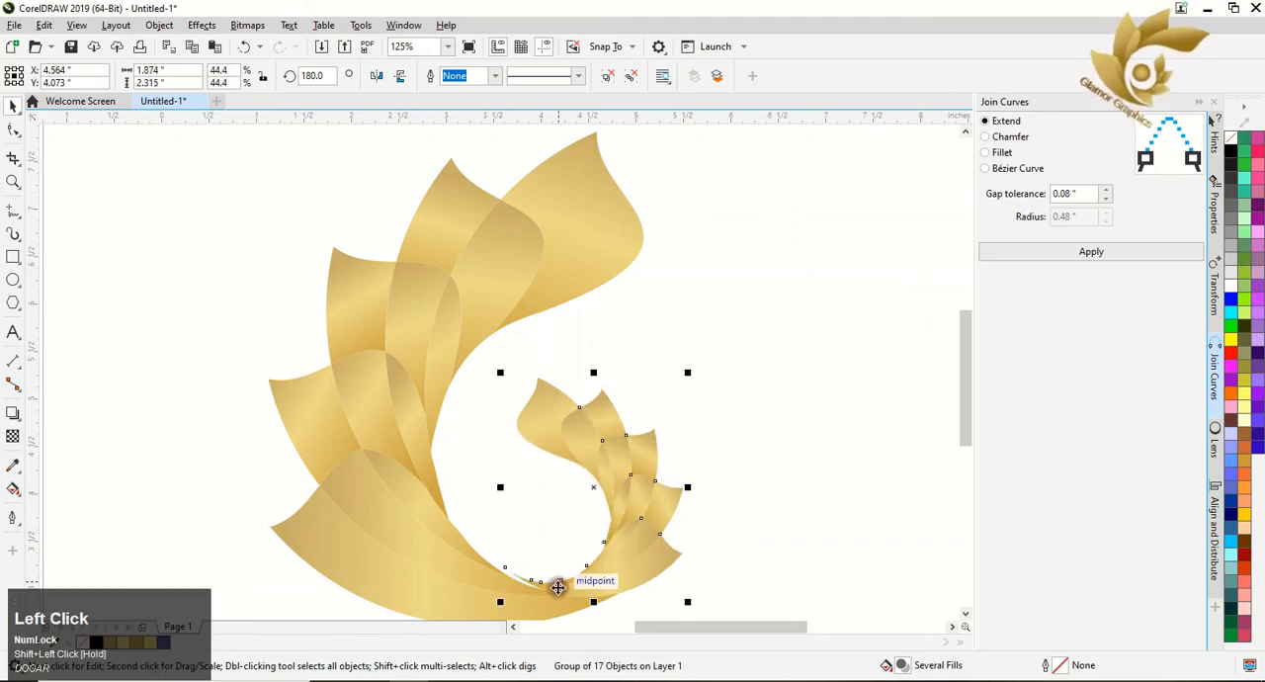
left_click_drag(558, 581, 565, 559)
left_click_drag(585, 616, 596, 464)
Rotate the small leaf group to about 183.88° and reposition it so its lower edge runs parallel to the large group's curved tail.
left_click(596, 465)
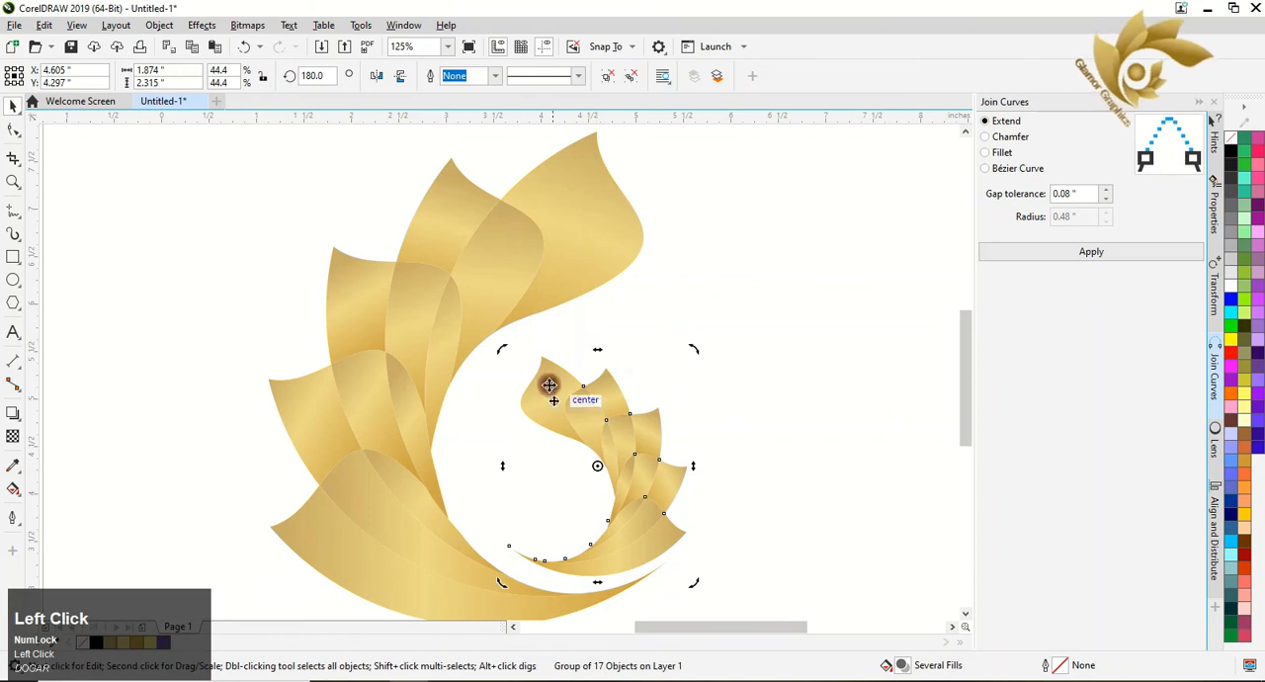
left_click_drag(502, 351, 494, 359)
left_click(604, 529)
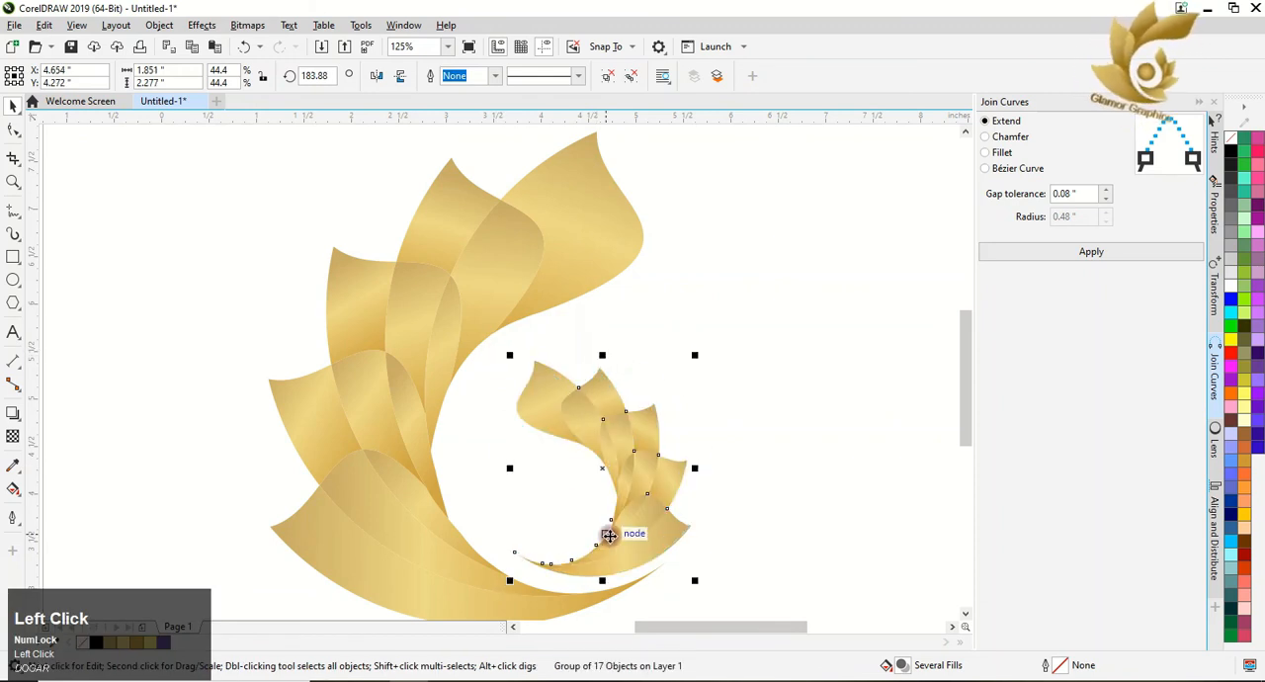
left_click_drag(607, 527, 595, 554)
scroll(601, 557, "up", 4)
scroll(607, 561, "down", 2)
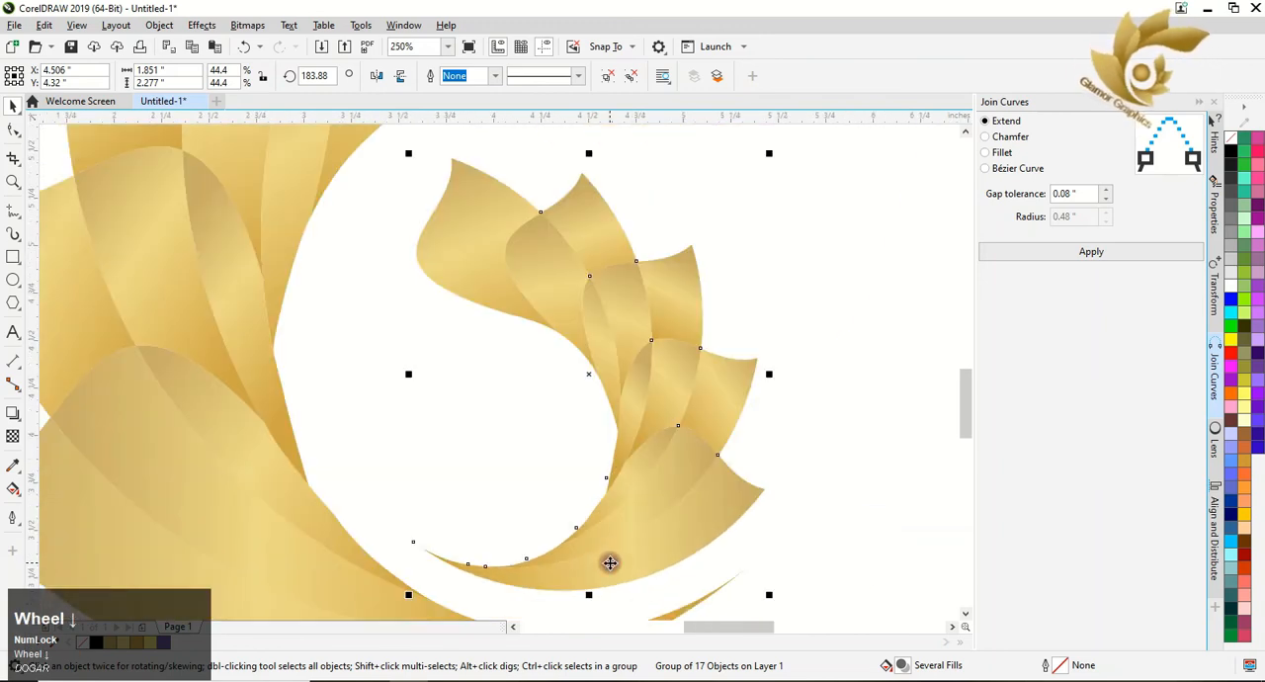
left_click_drag(965, 427, 938, 449)
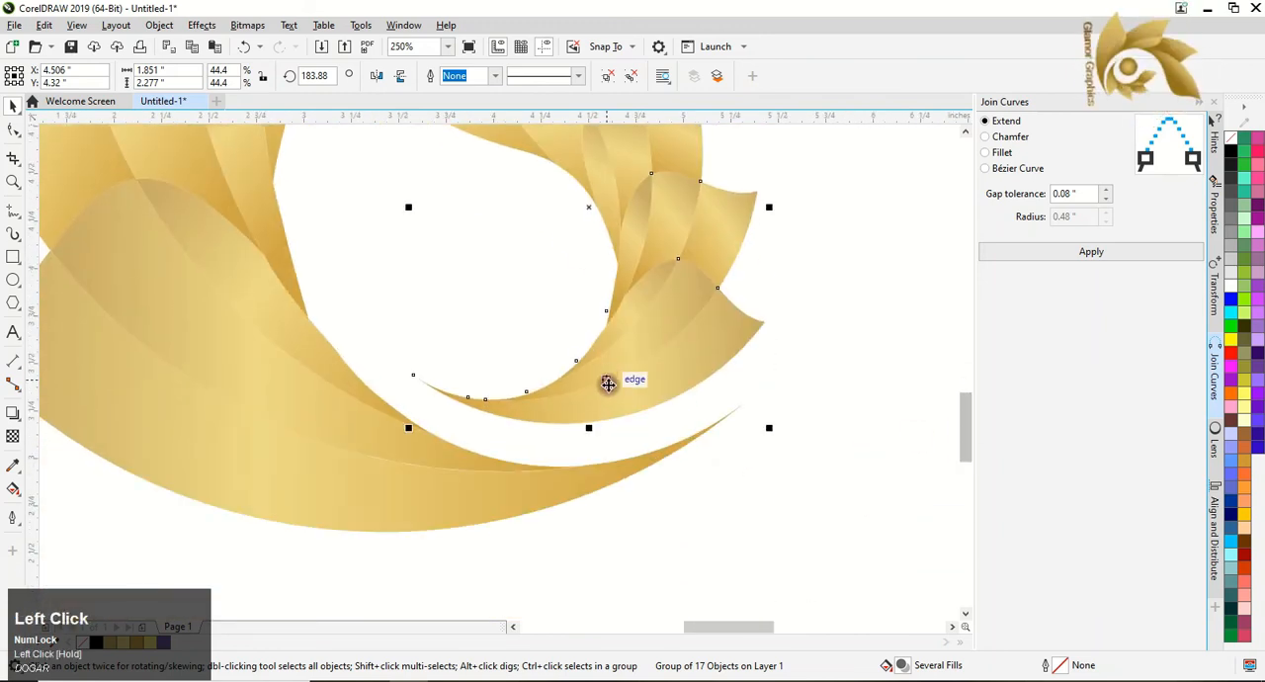
left_click_drag(606, 381, 624, 393)
scroll(623, 393, "down", 4)
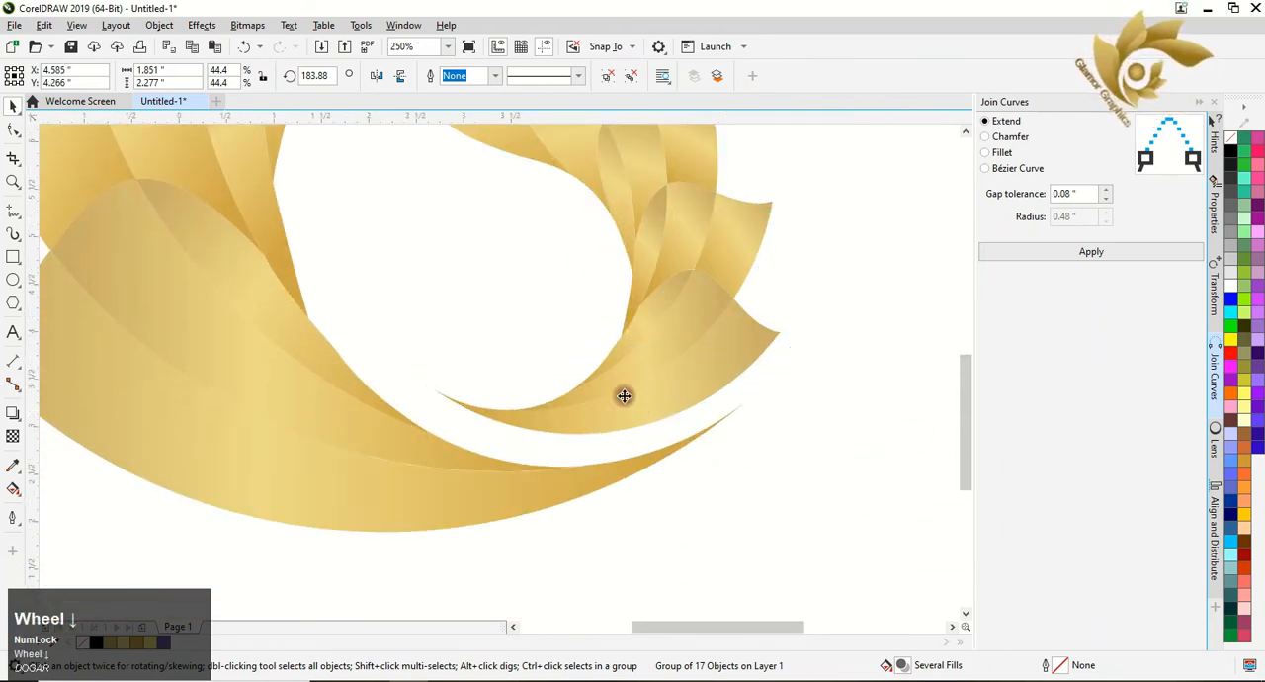
Move the circle beside the outer tip of the lowest large leaf and shrink it to about 1.34 inches across.
left_click(866, 313)
left_click_drag(882, 308, 444, 386)
left_click_drag(526, 313, 490, 345)
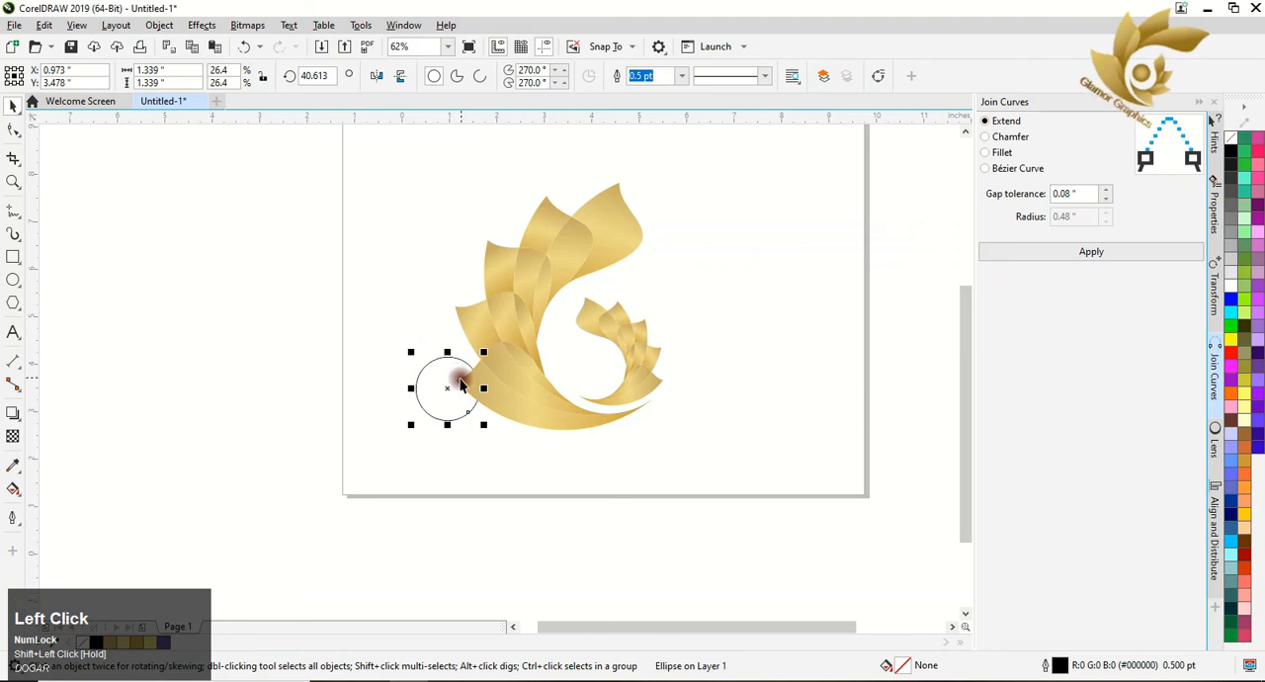
Shrink the circle to about 1.07 inches across and place it in the empty area beside the logo.
left_click_drag(449, 386, 612, 334)
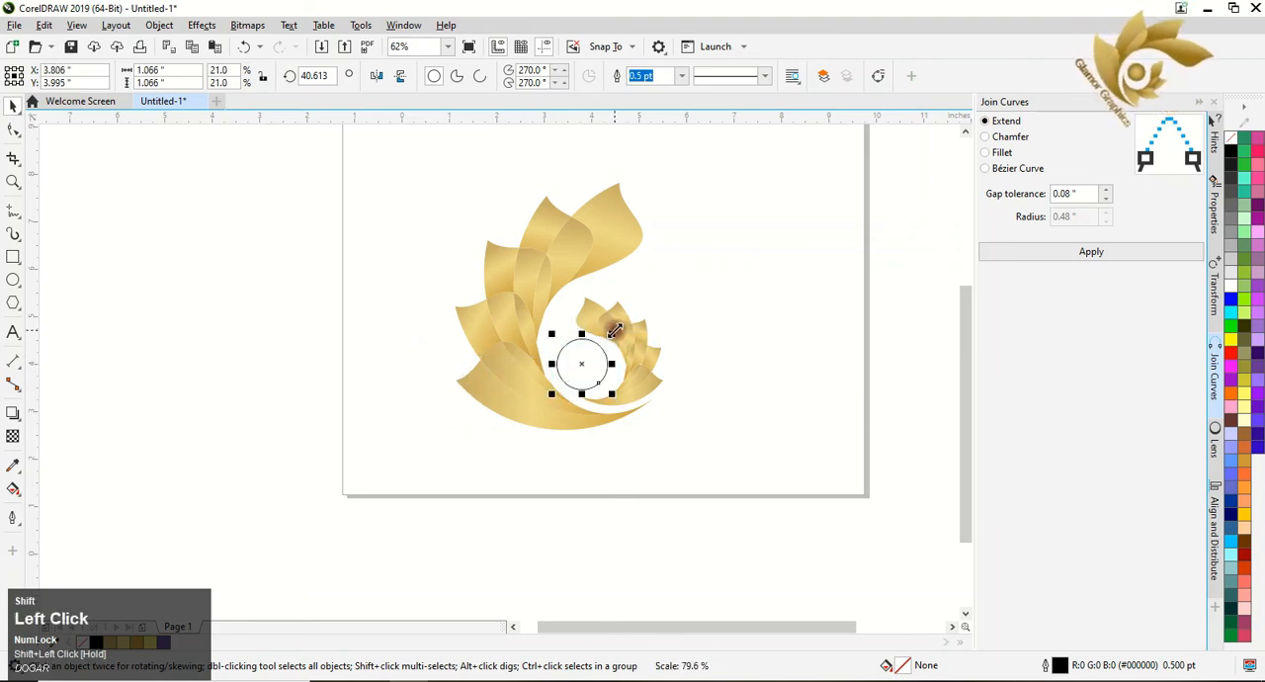
left_click(618, 499)
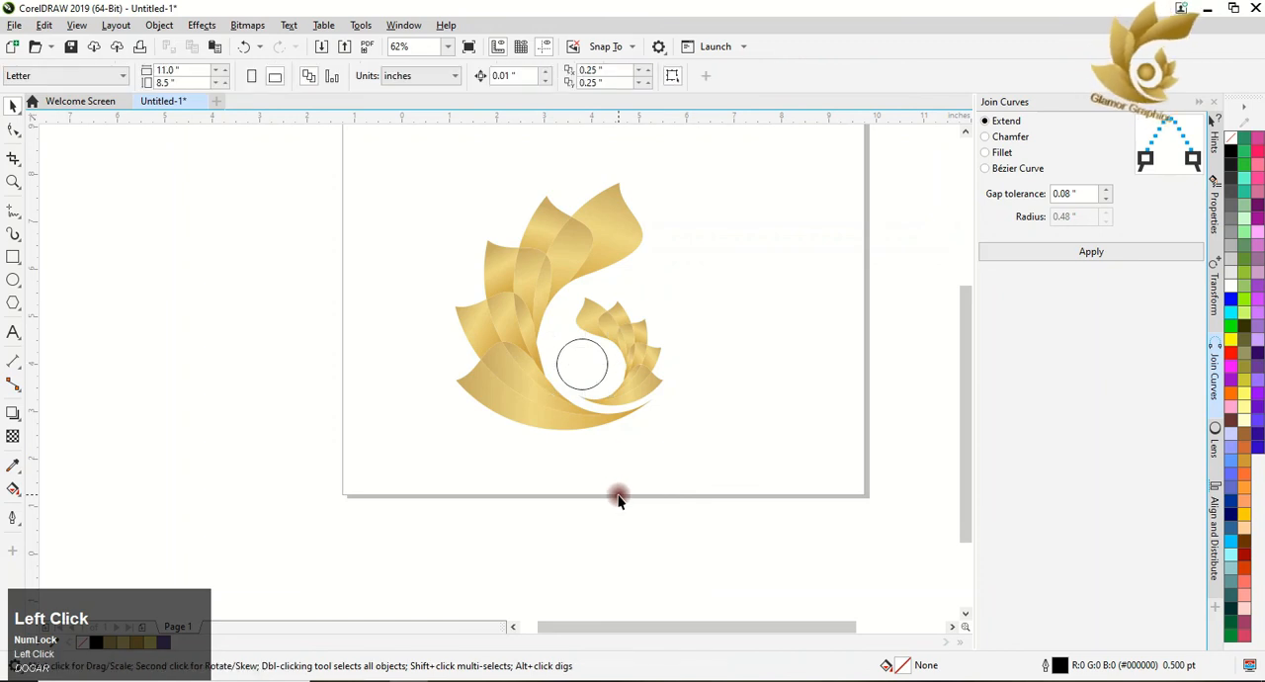
left_click_drag(581, 375, 761, 377)
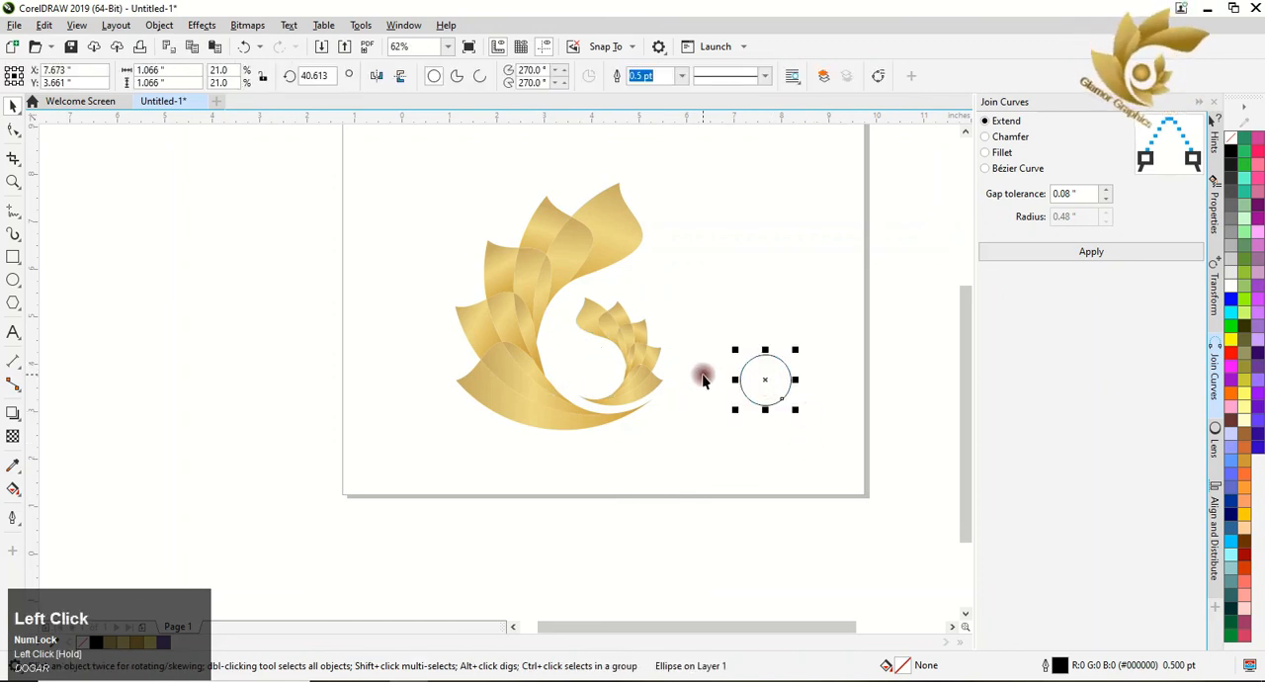
Ungroup all the leaf shapes of the large leaf group.
left_click(27, 484)
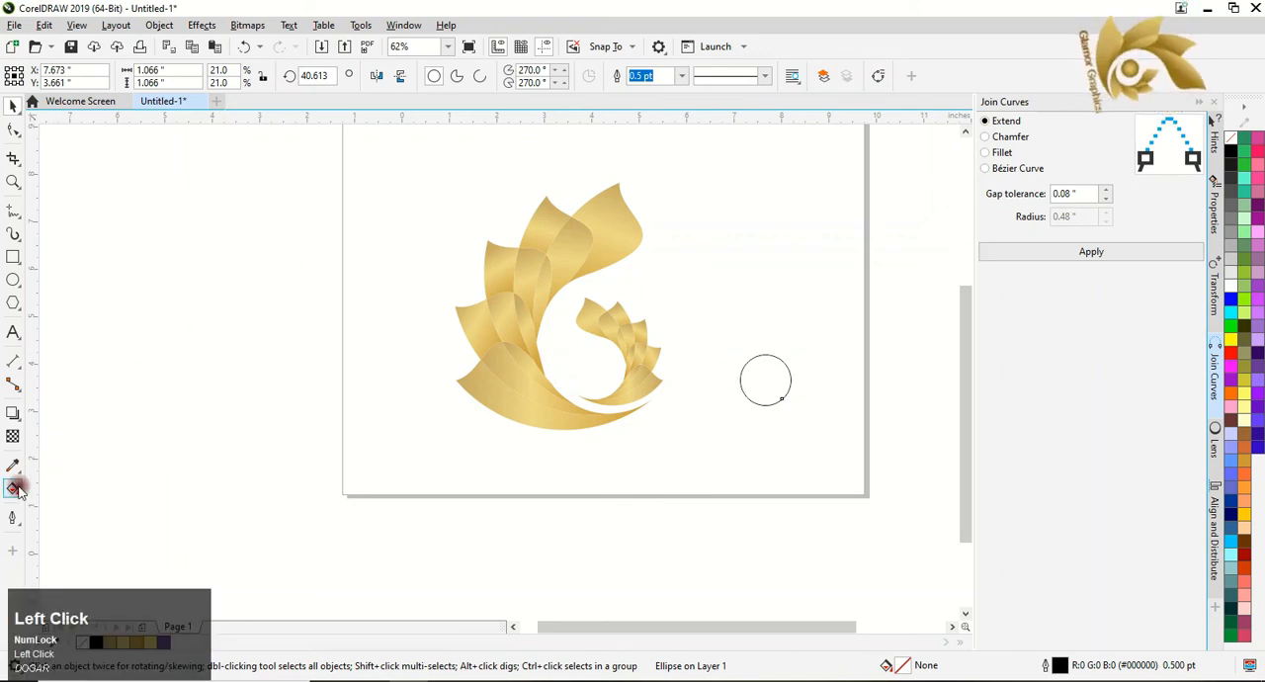
left_click(518, 377)
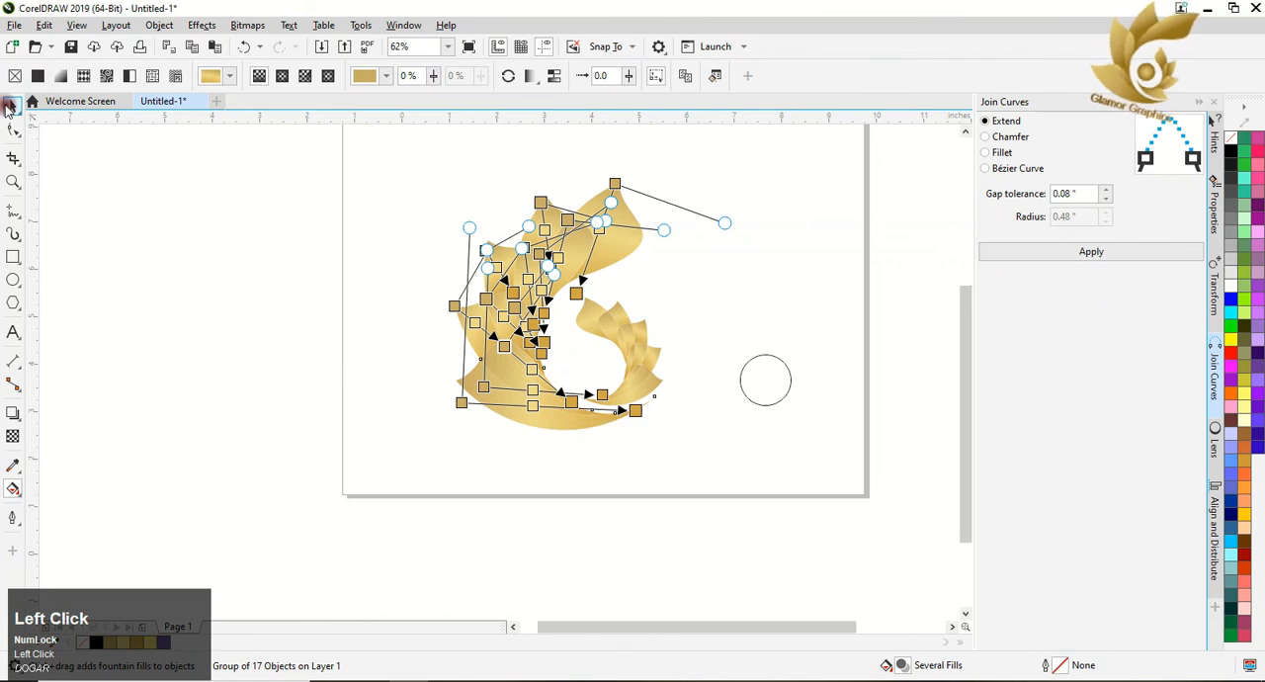
left_click(10, 105)
left_click(619, 211)
right_click(619, 212)
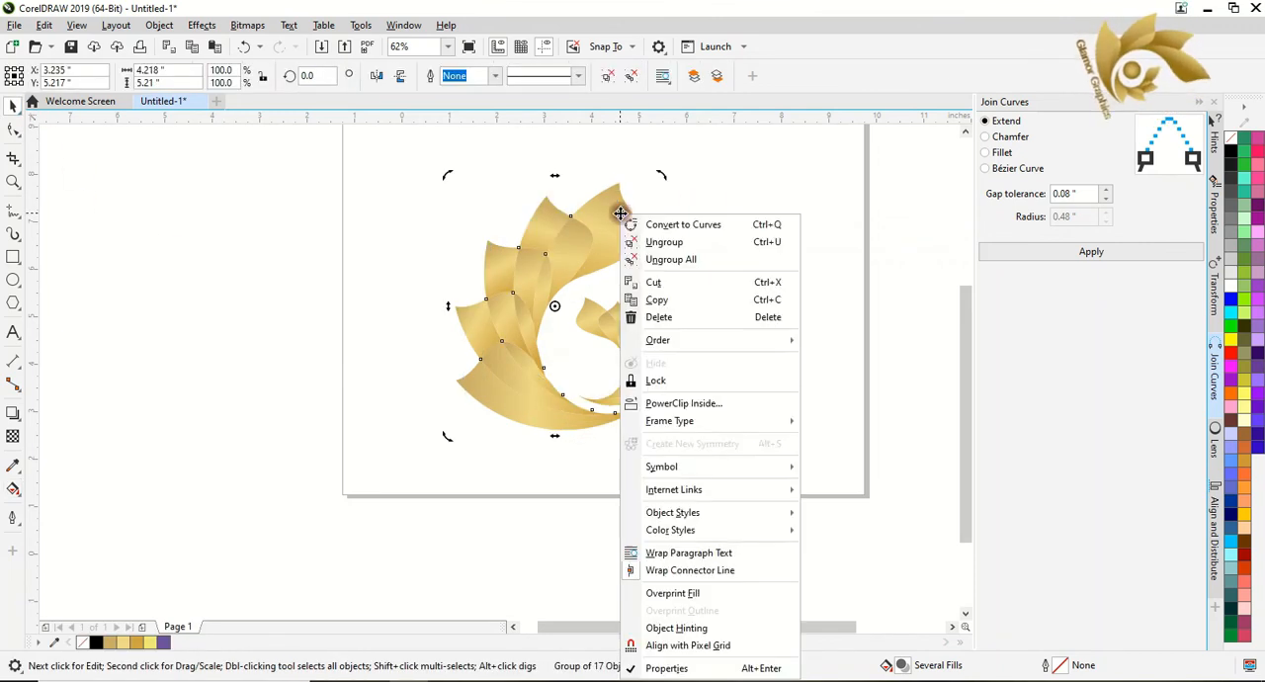
left_click(655, 259)
left_click(151, 223)
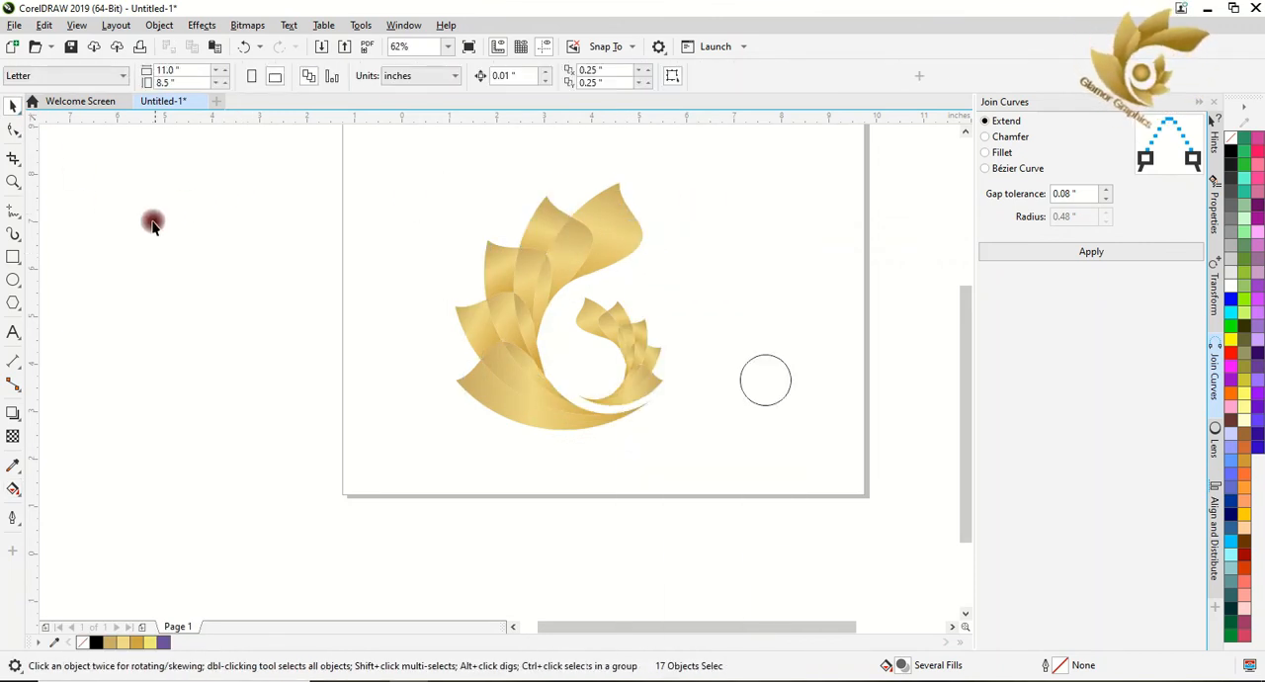
Copy the gold fountain fill of the topmost large leaf onto the circle.
left_click(12, 488)
left_click(625, 241)
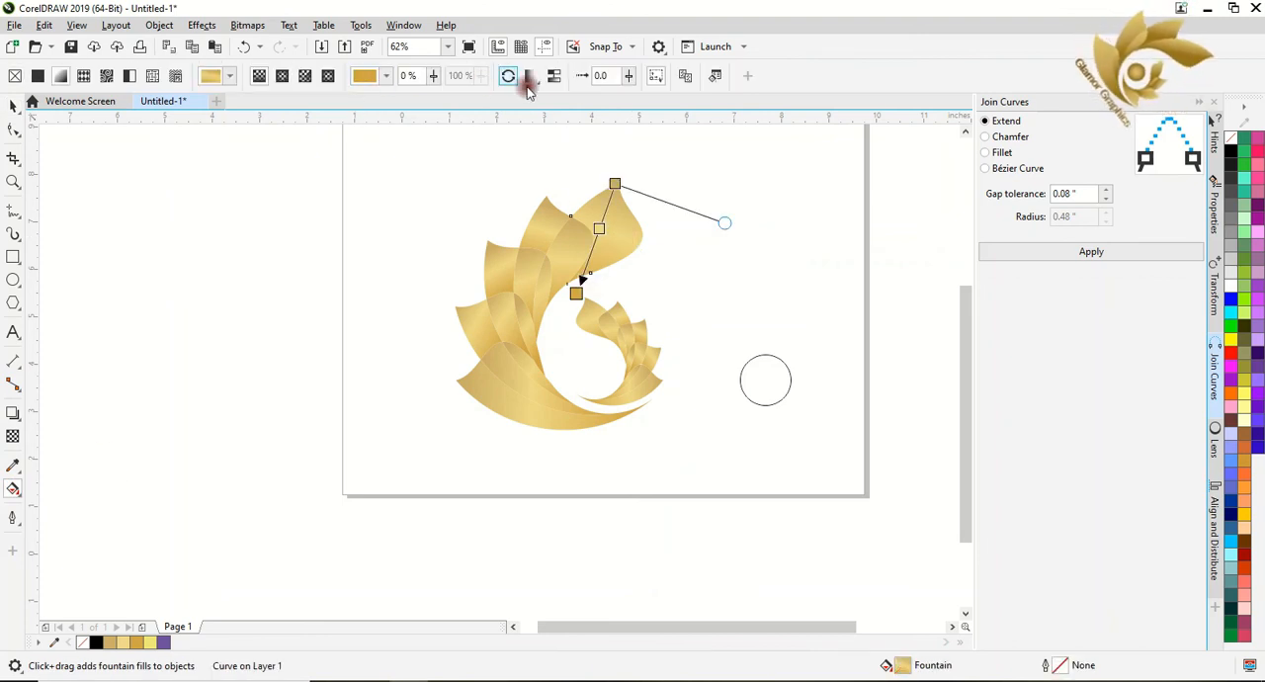
left_click(615, 179)
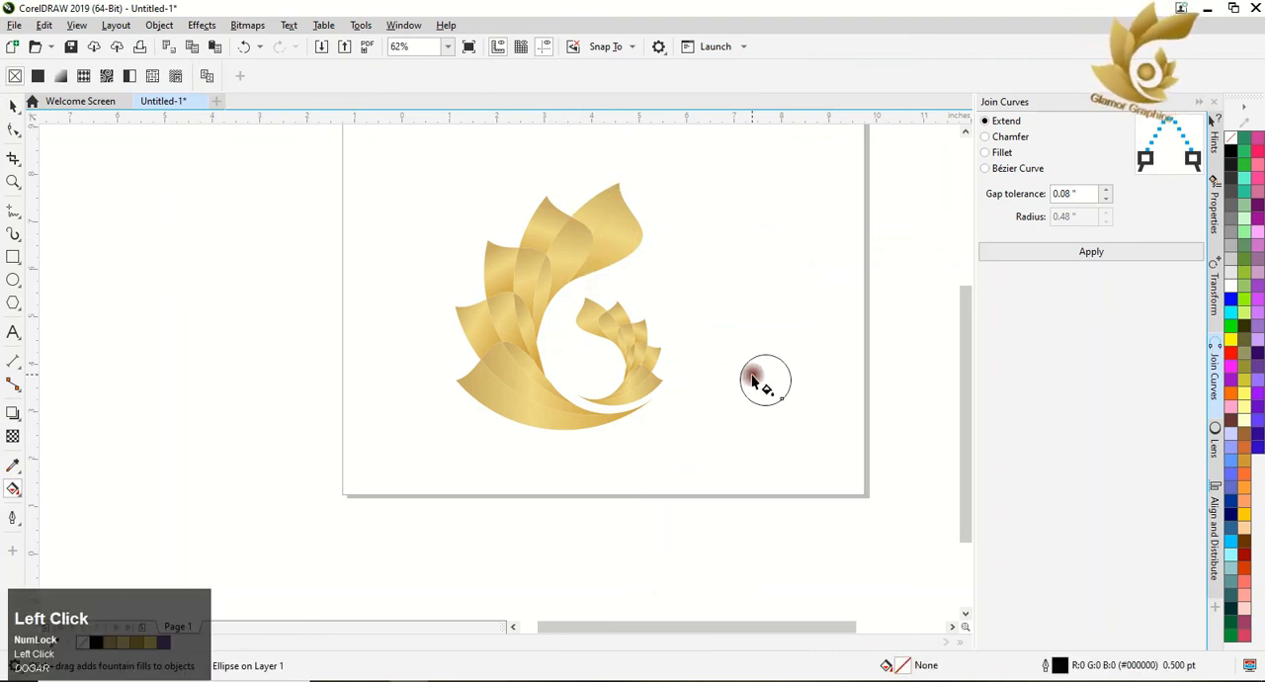
left_click(608, 231)
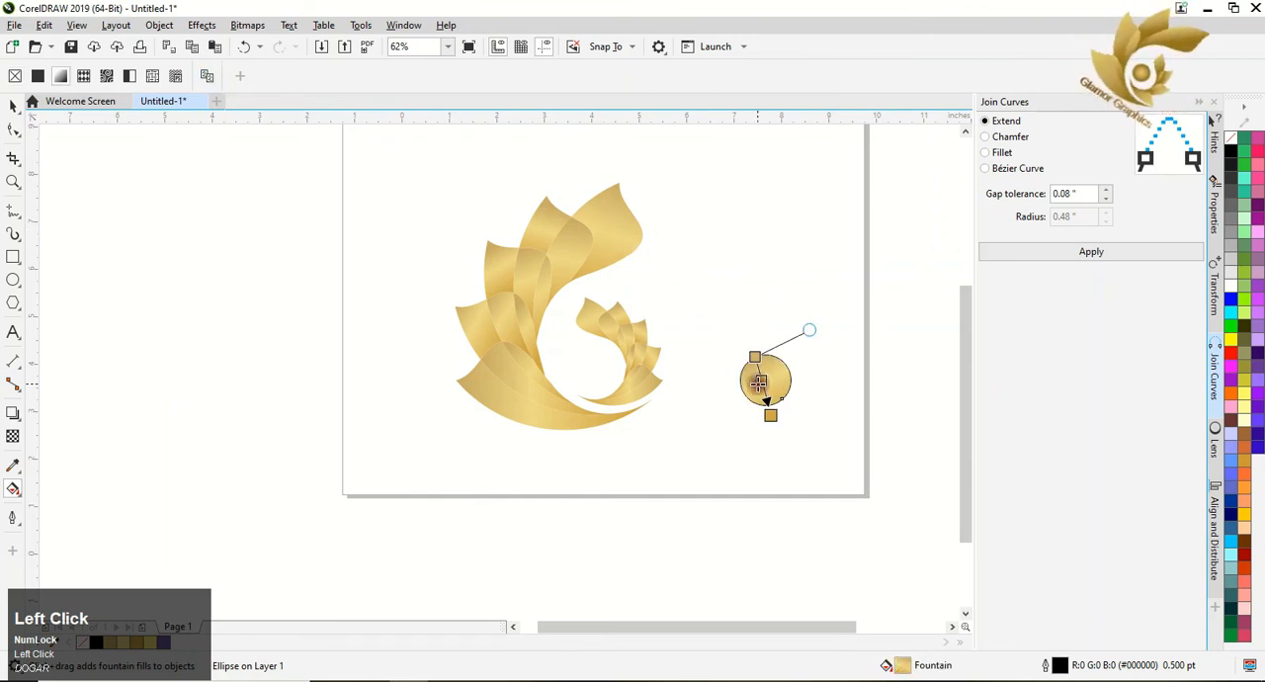
left_click(62, 79)
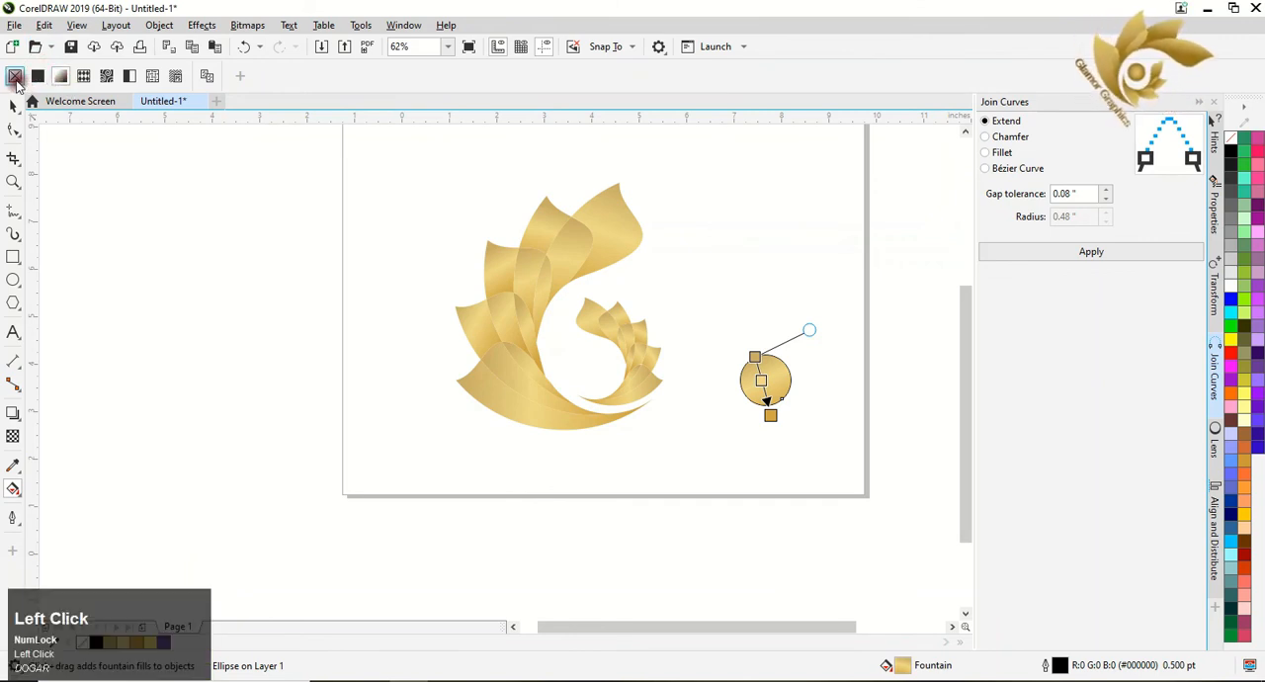
left_click(15, 79)
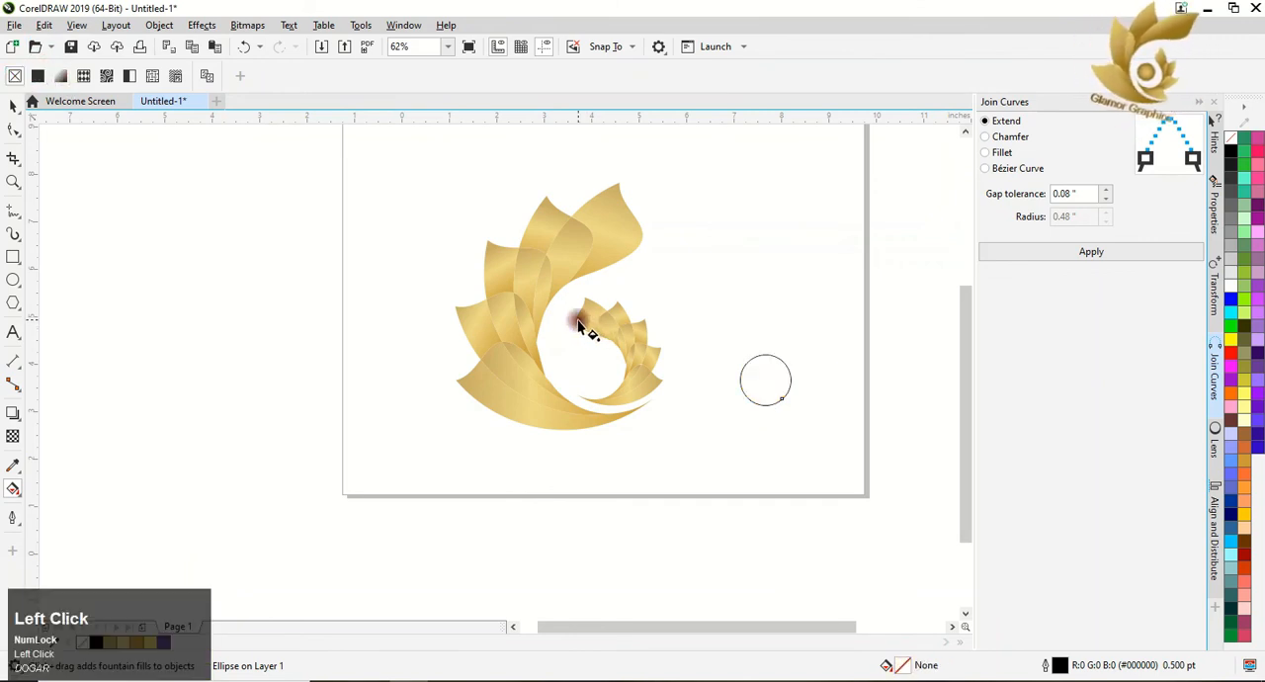
key("ctrl+z")
left_click(13, 106)
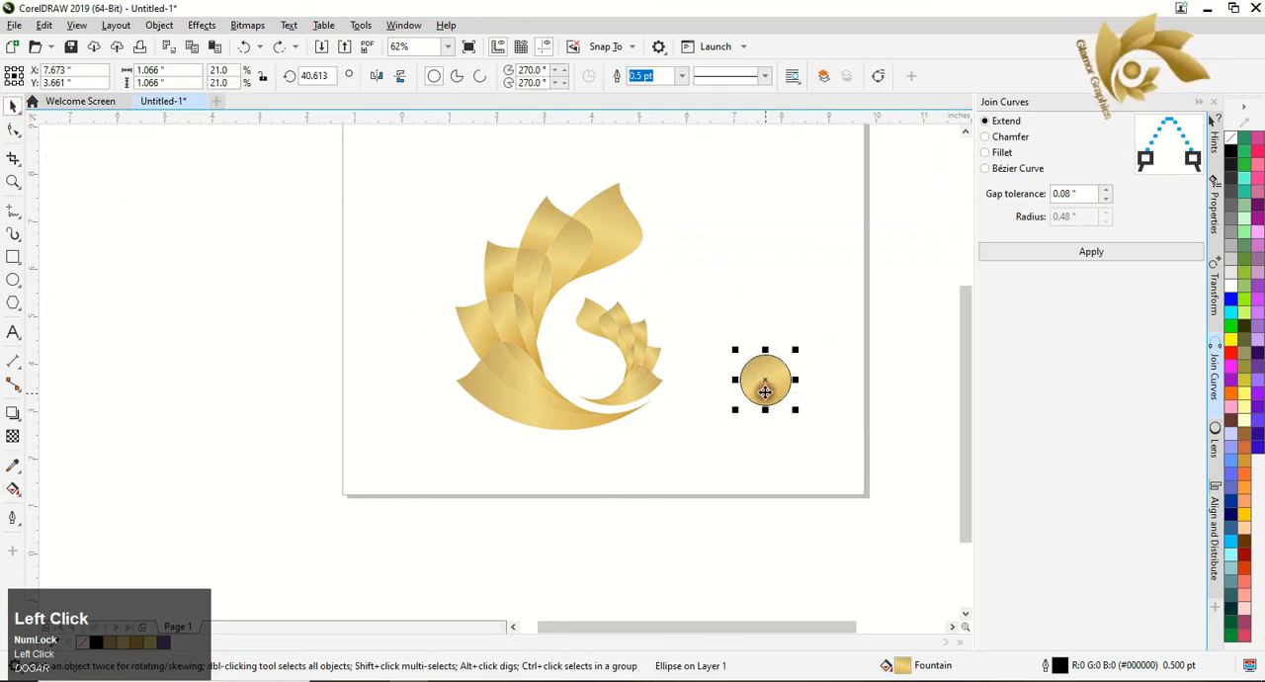
Change the circle's gradient to an elliptical fountain fill and reverse its colour order.
left_click(13, 488)
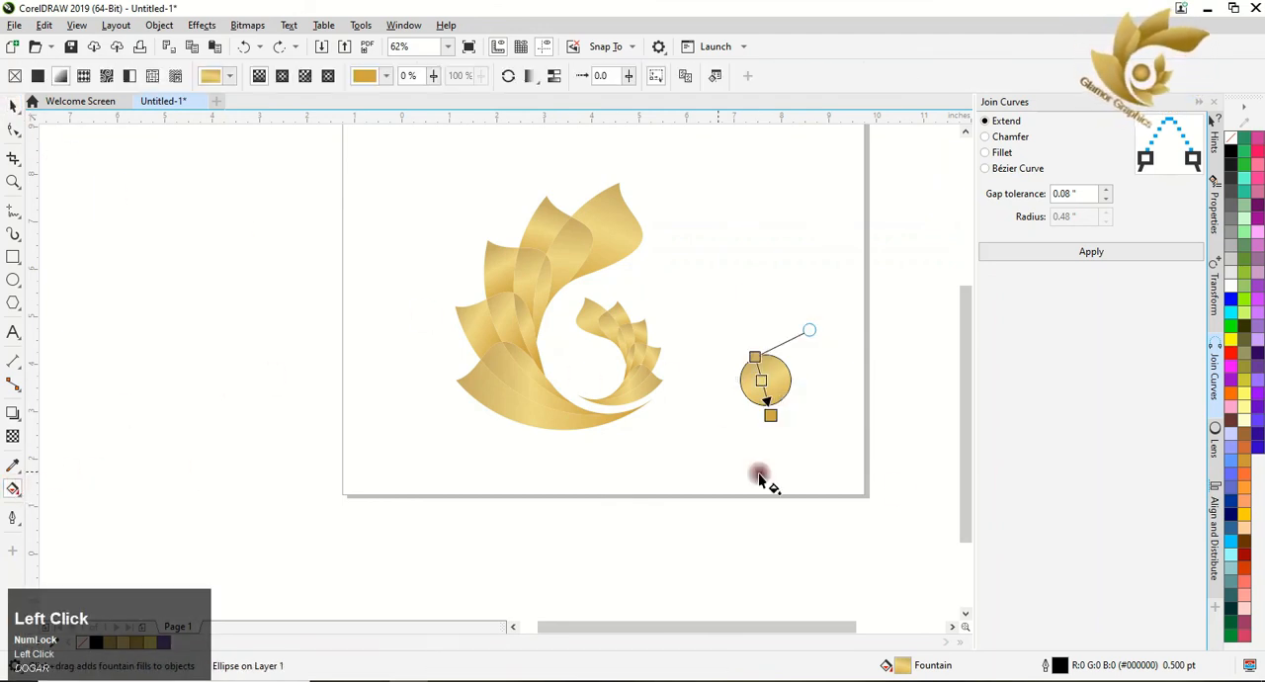
left_click(281, 76)
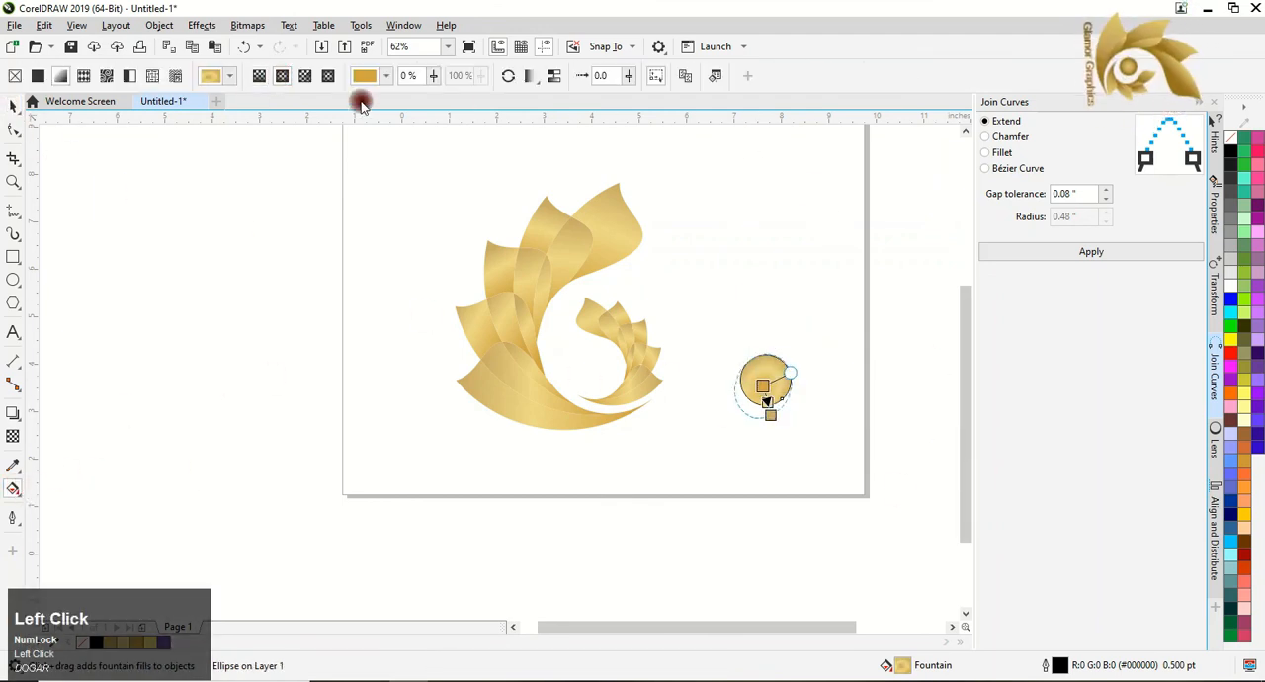
left_click(506, 79)
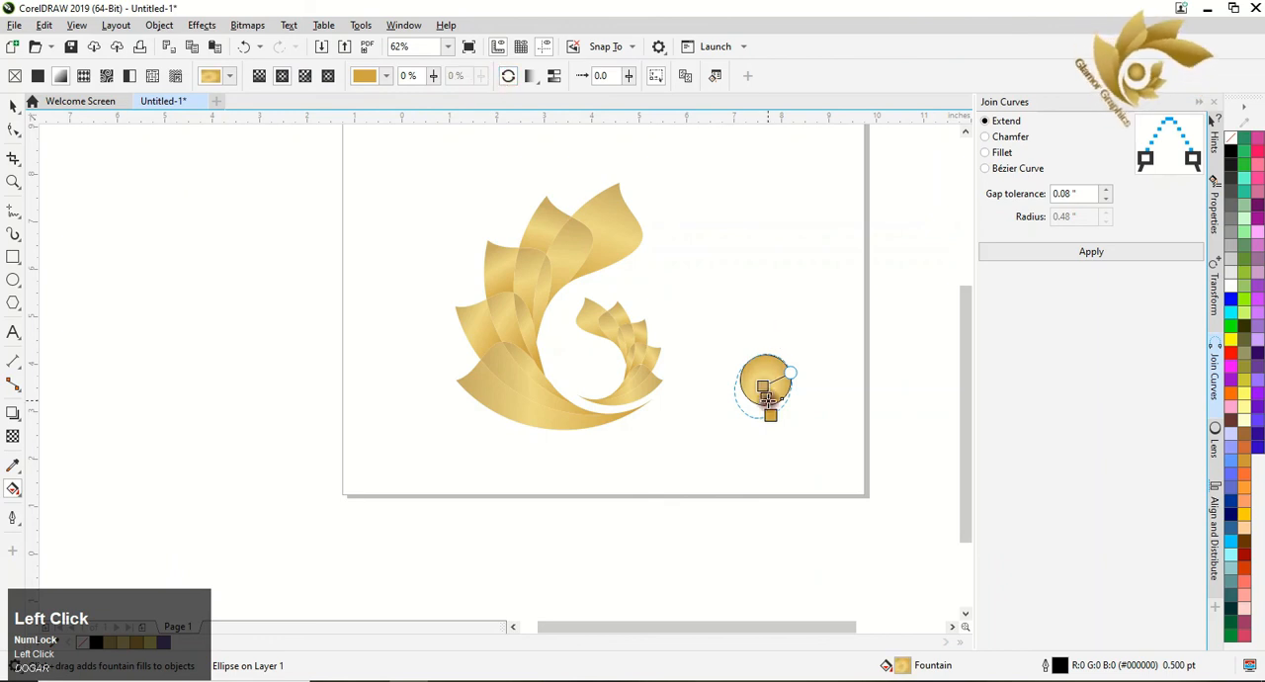
Centre the elliptical gradient on the circle, darken its outer colour to deep gold and remove the circle's outline.
left_click_drag(766, 387, 793, 349)
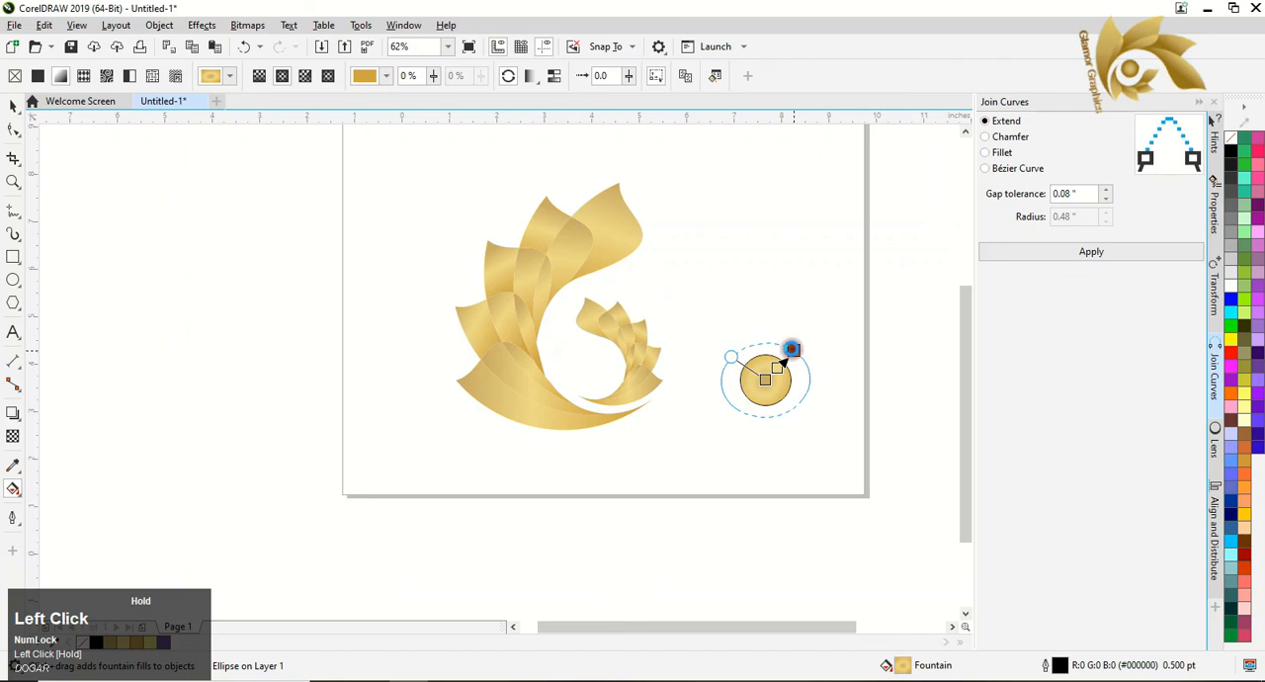
left_click(765, 379)
left_click(793, 349)
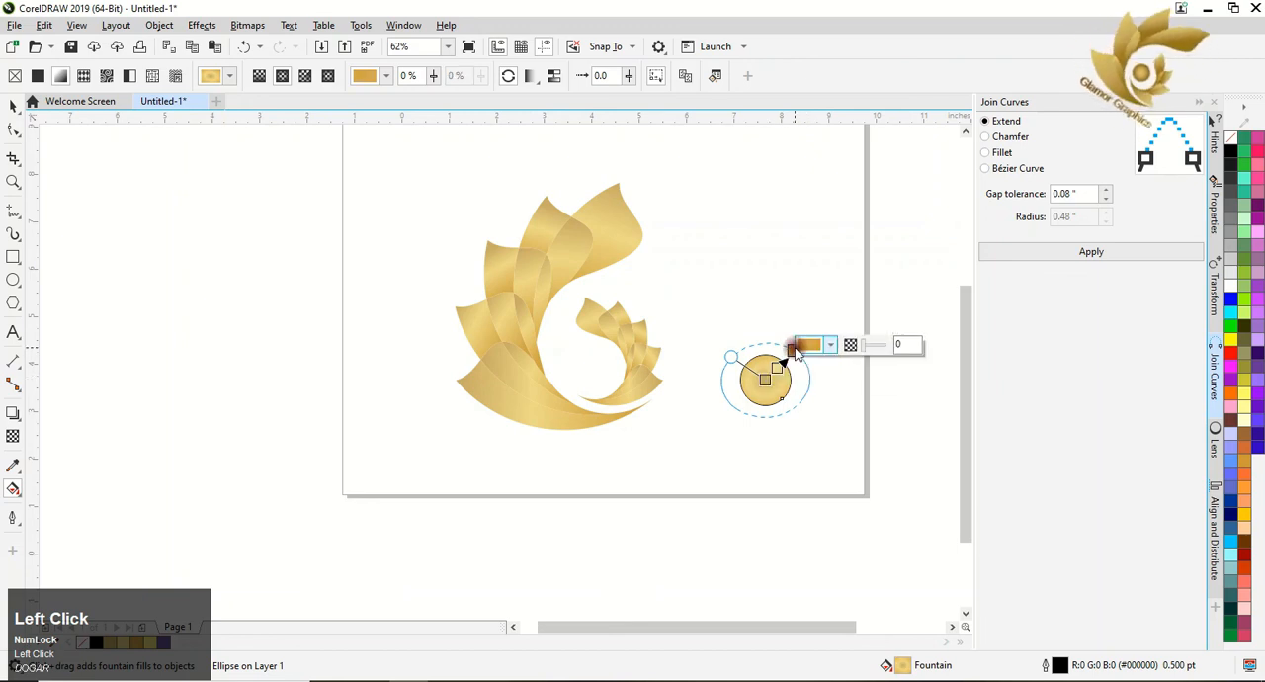
left_click_drag(792, 352, 795, 345)
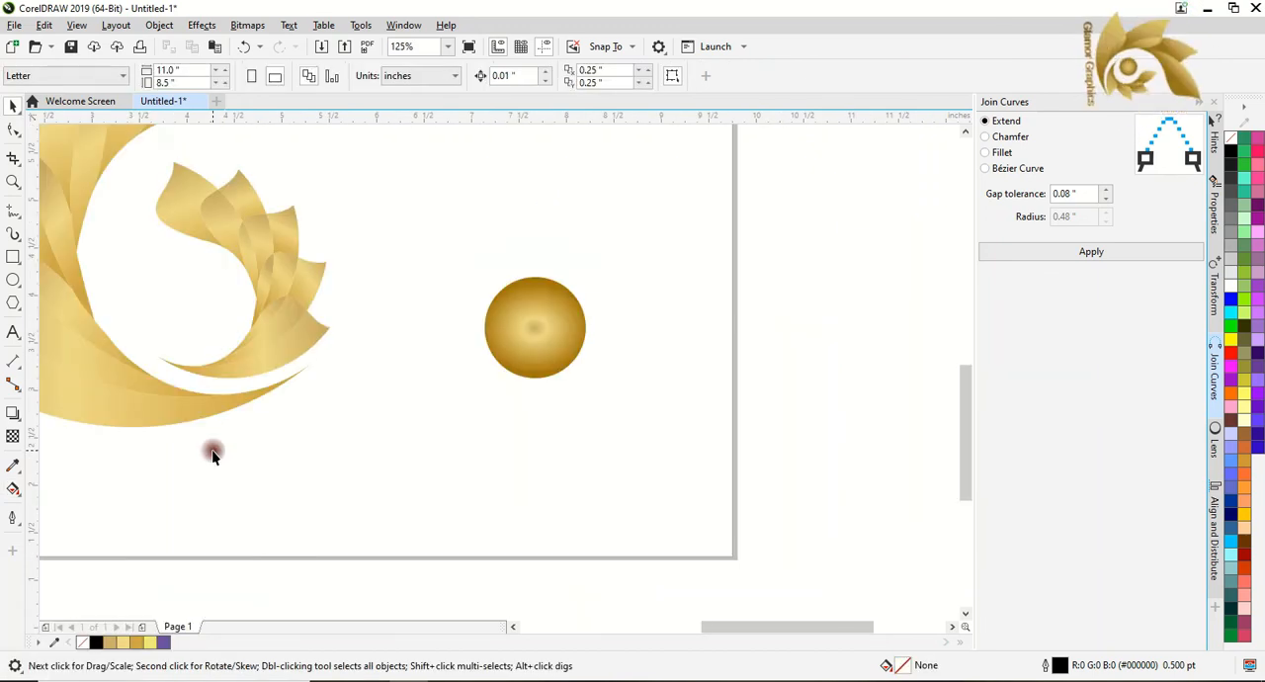
Move the gold circle into the opening of the small leaf group and size it to about 1.15 inches across.
scroll(211, 449, "down", 1)
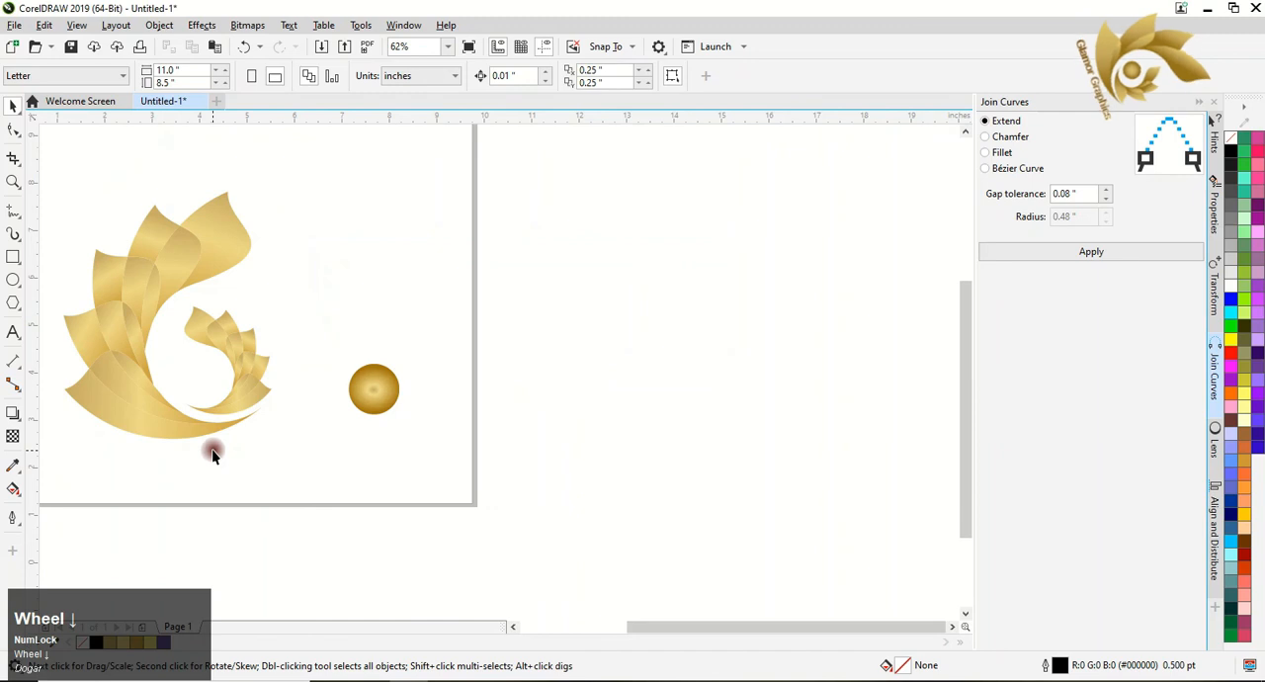
left_click(514, 627)
left_click(513, 626)
left_click_drag(642, 395, 463, 345)
scroll(429, 345, "up", 3)
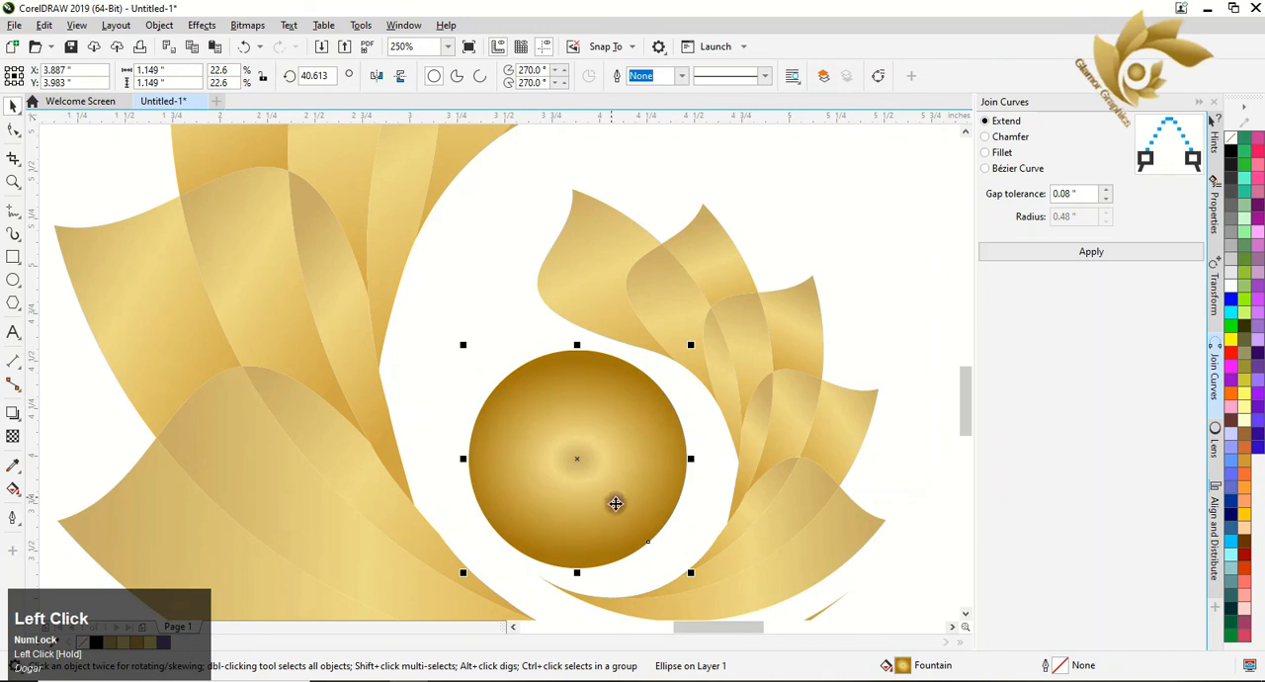
Enlarge the circle to about 1.23 inches across and nudge it to follow the small leaf group's inner curve.
left_click_drag(689, 573, 702, 584)
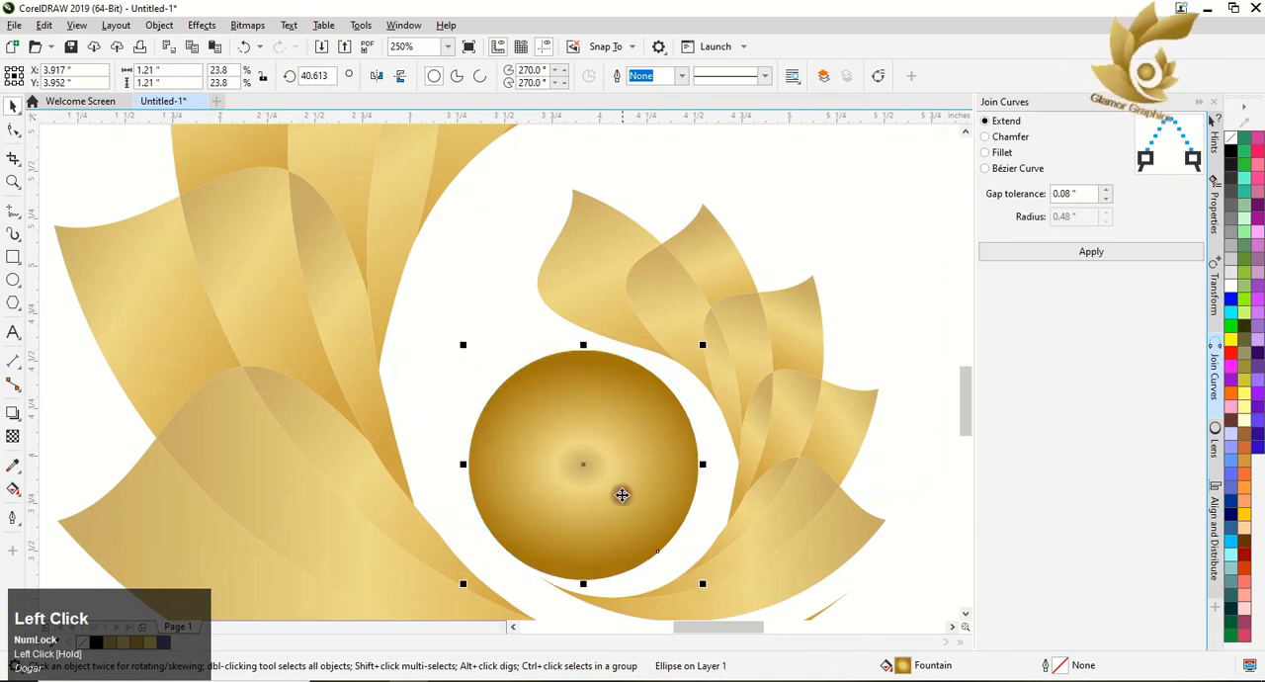
left_click_drag(621, 488, 626, 485)
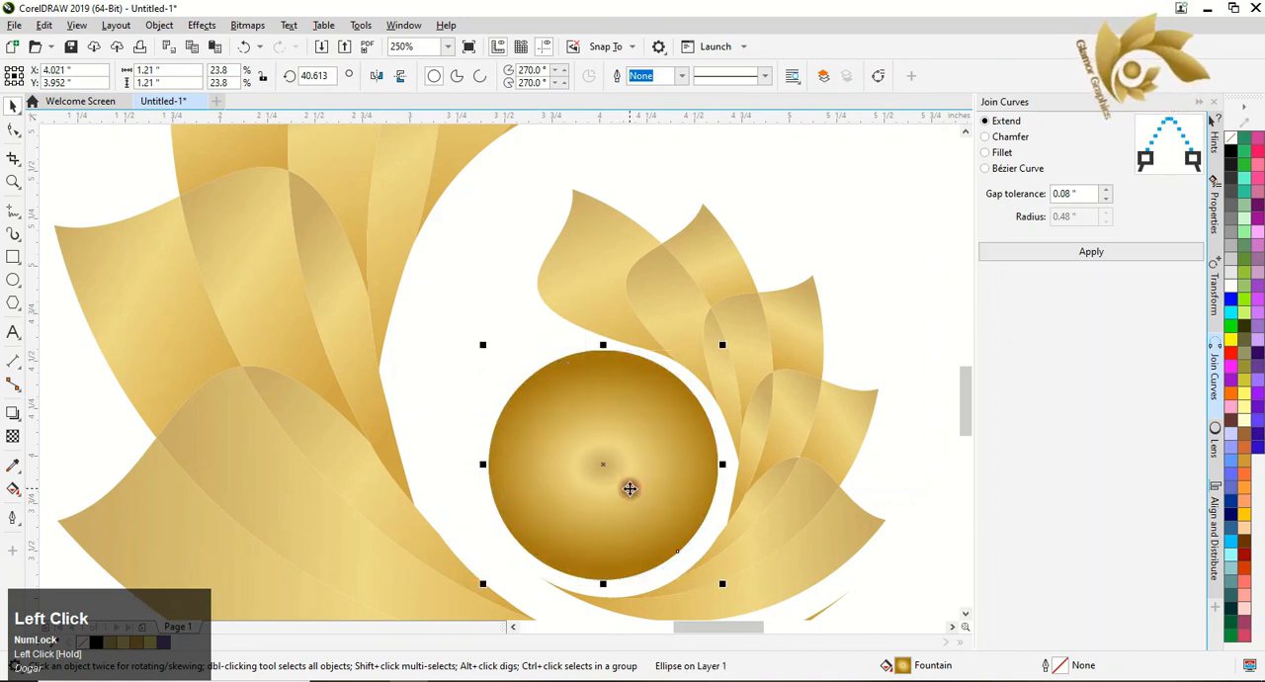
left_click_drag(482, 345, 479, 341)
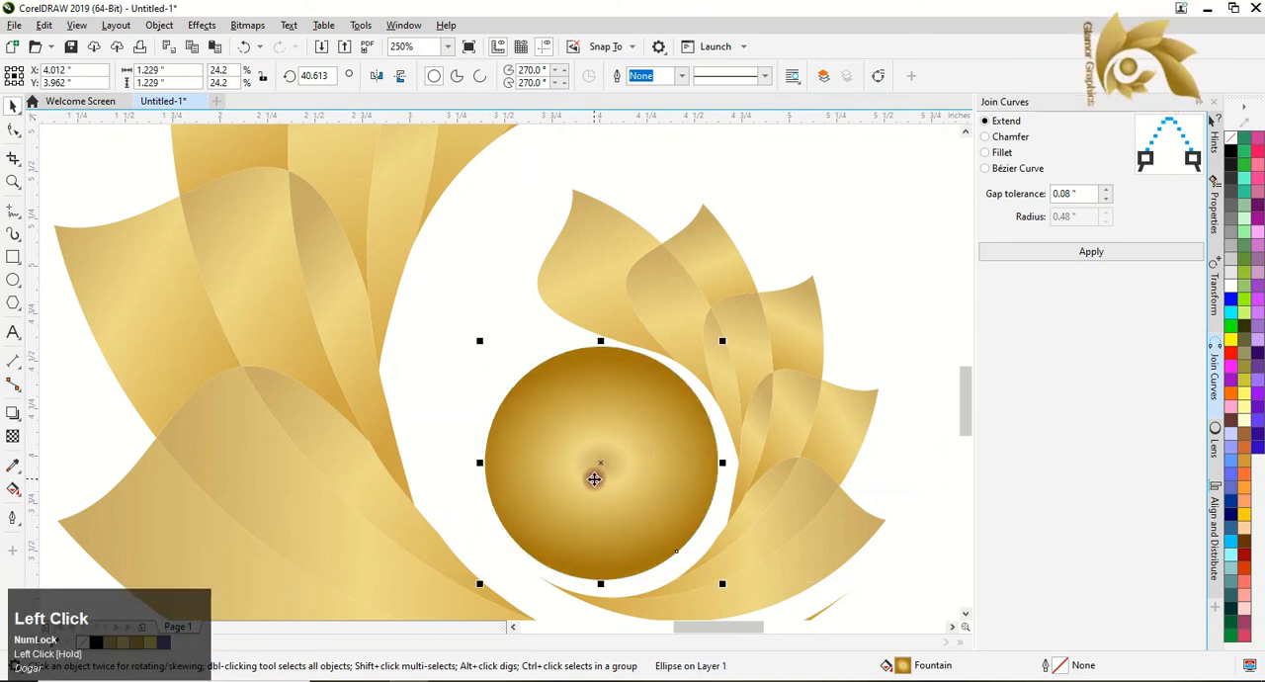
left_click_drag(593, 477, 588, 486)
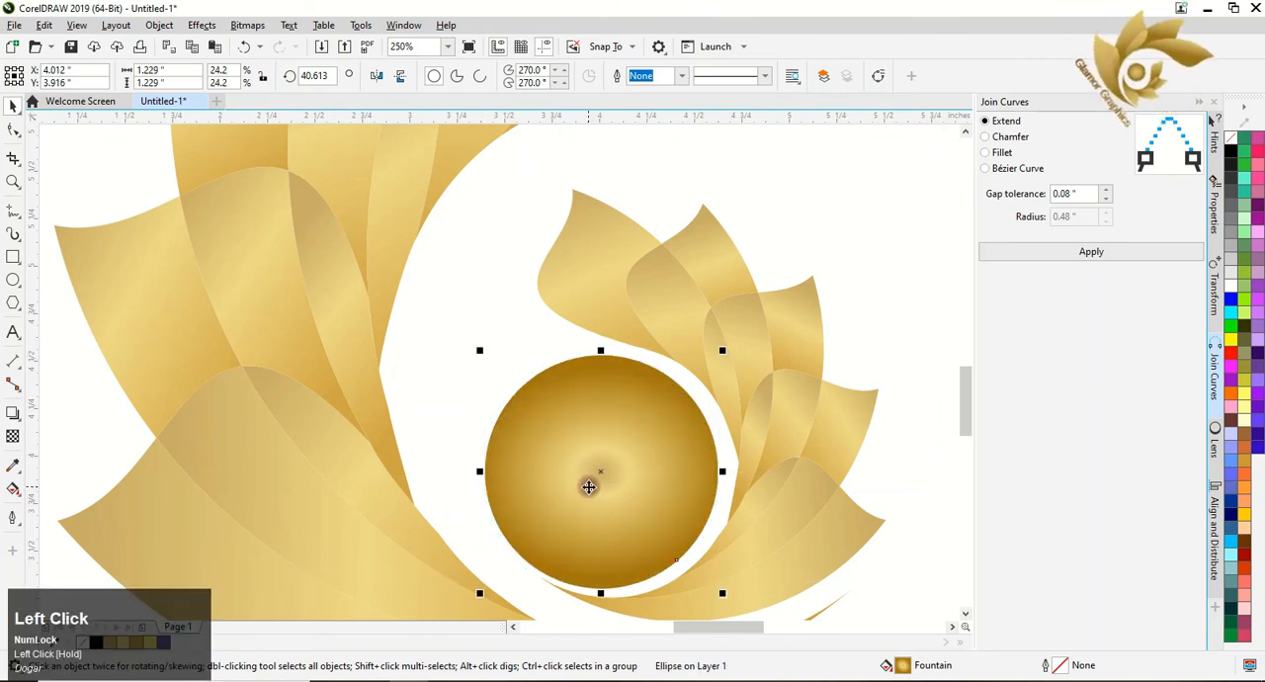
Try a smaller circle of about 1.15 inches, undo it, and enlarge the circle to about 1.27 inches across.
left_click_drag(478, 343, 486, 336)
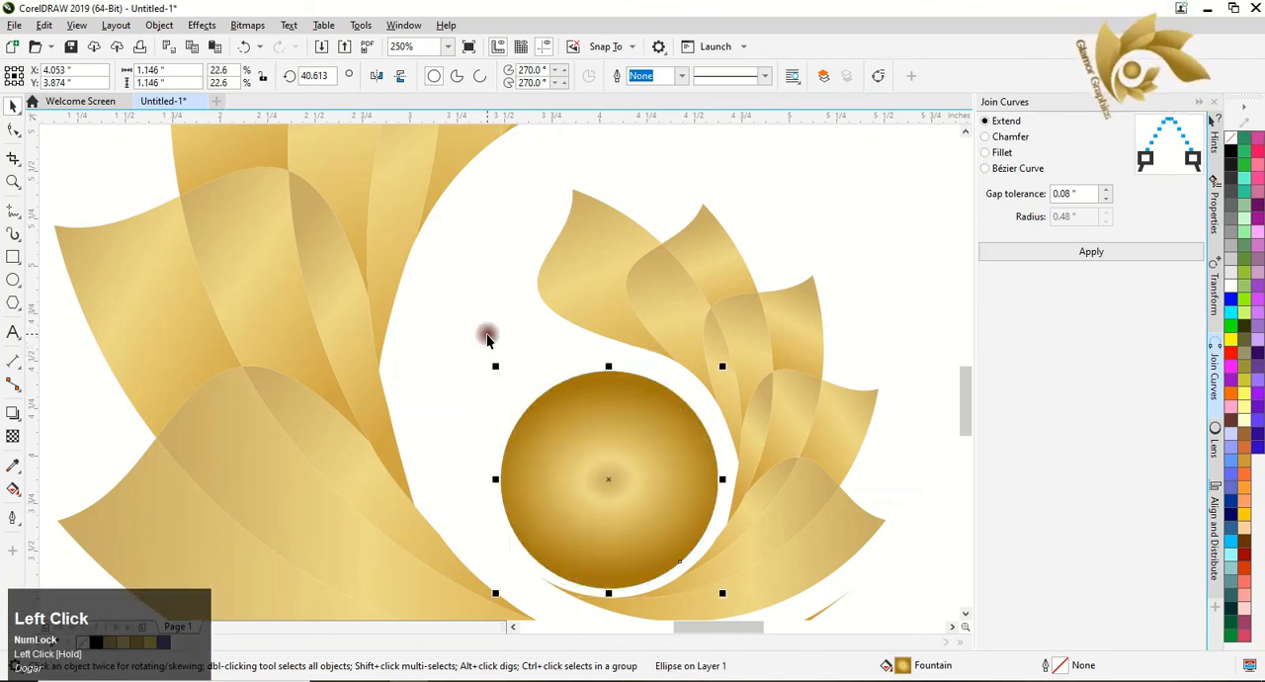
key("ctrl+z")
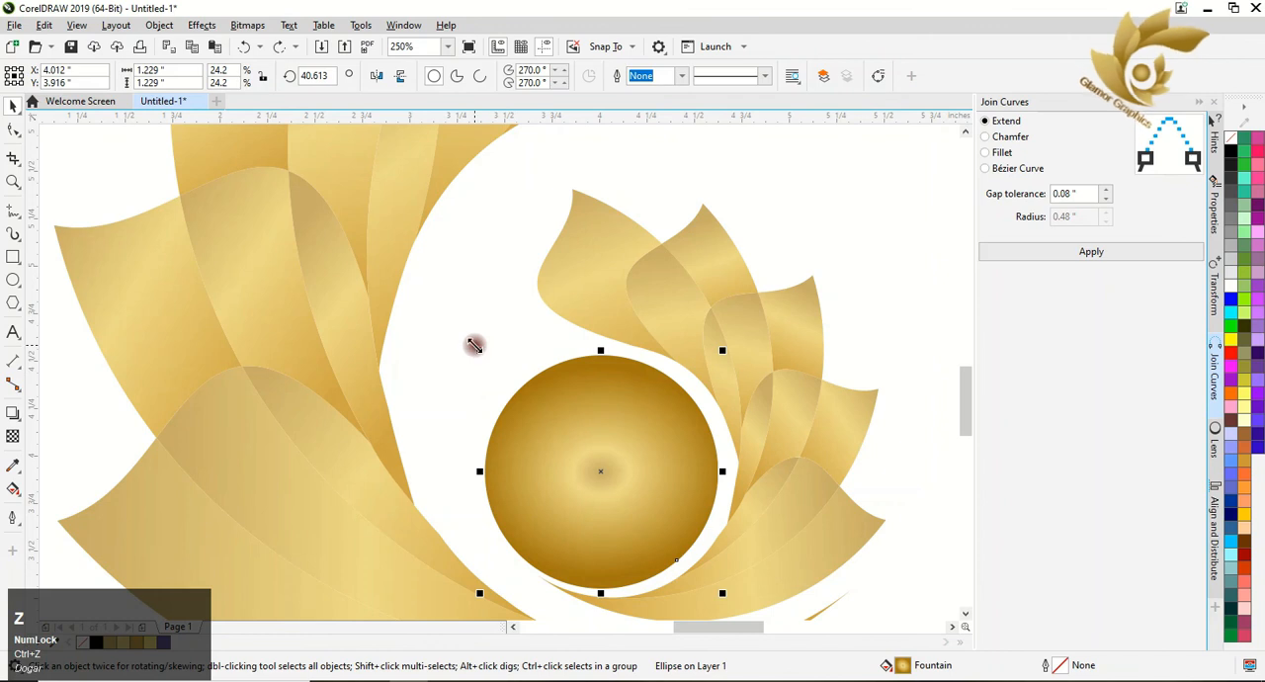
left_click_drag(478, 346, 445, 342)
scroll(756, 449, "down", 2)
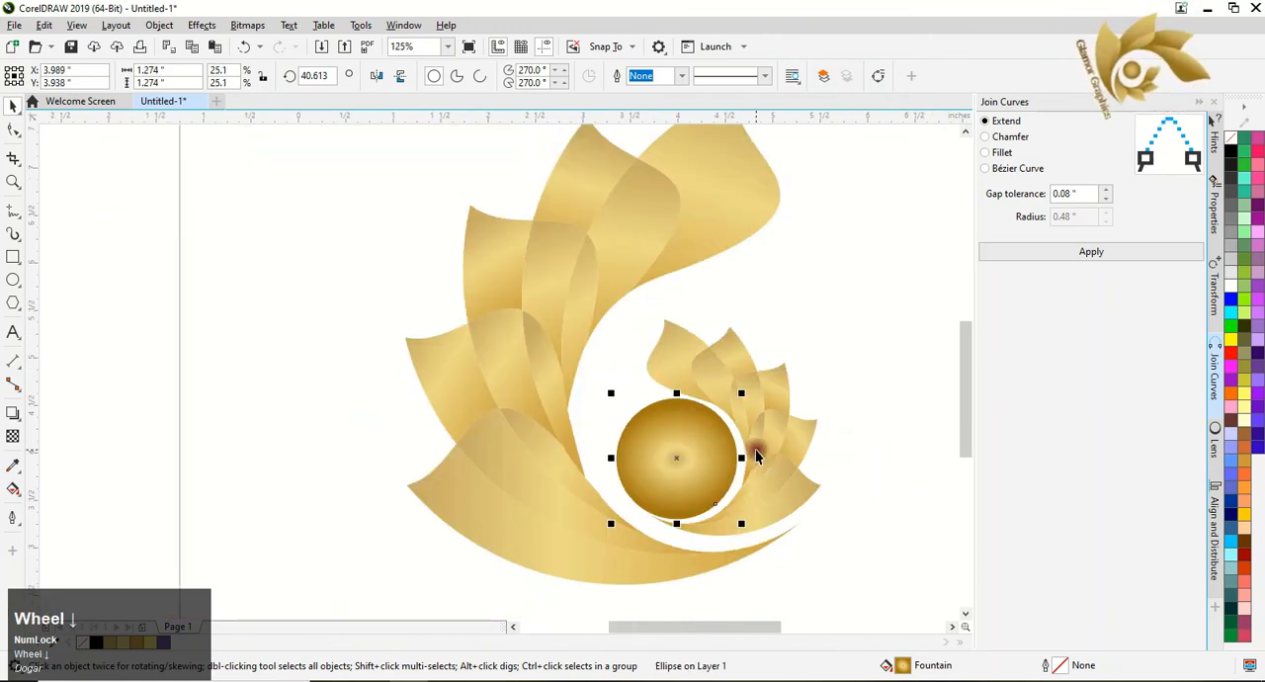
left_click(828, 491)
scroll(672, 461, "down", 4)
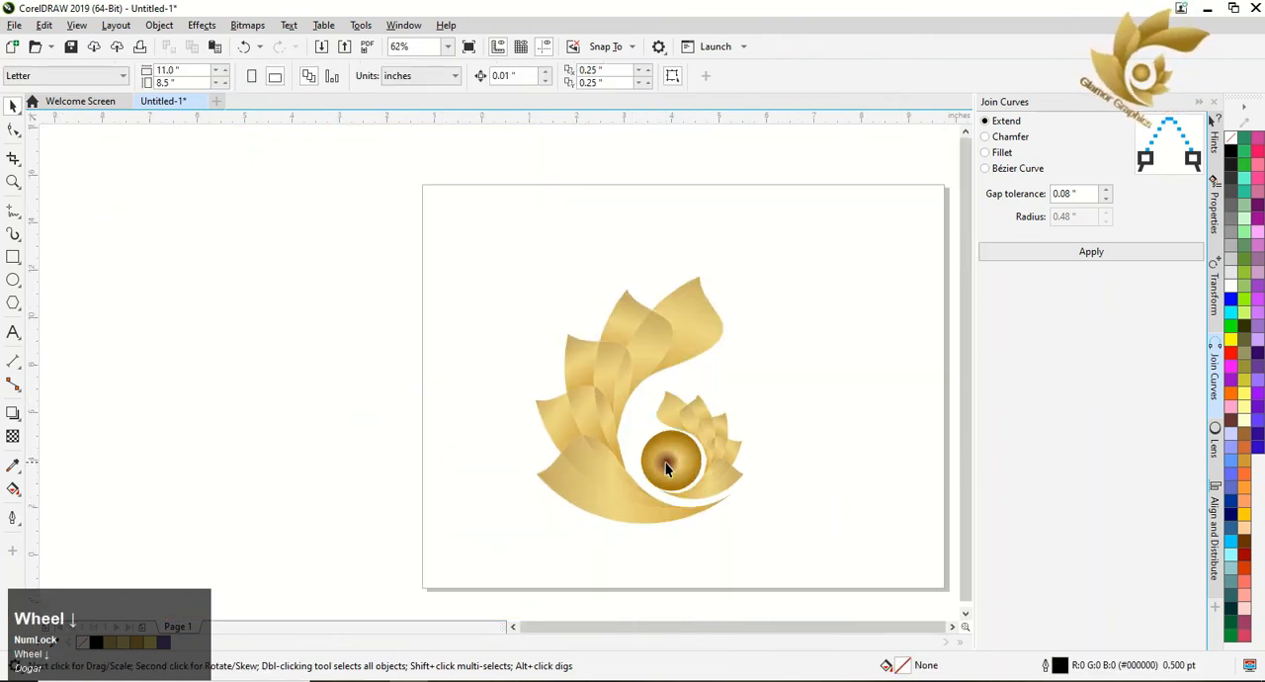
left_click_drag(491, 289, 814, 548)
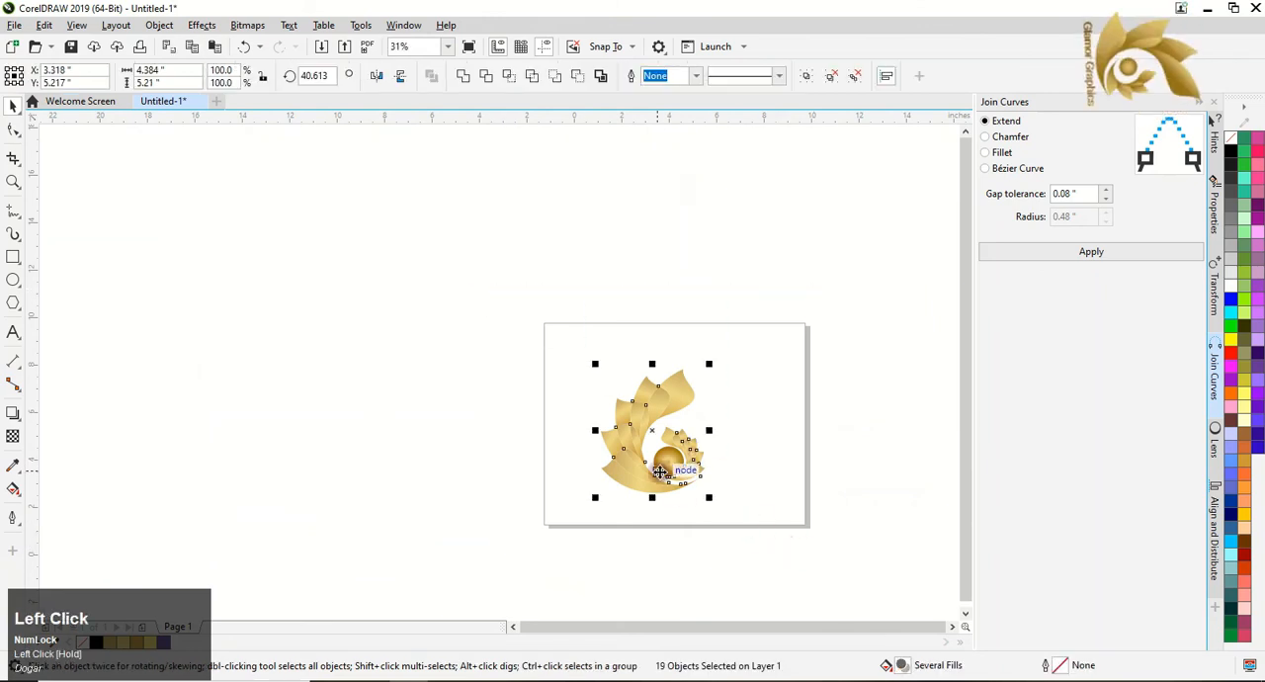
right_click(671, 468)
left_click(706, 92)
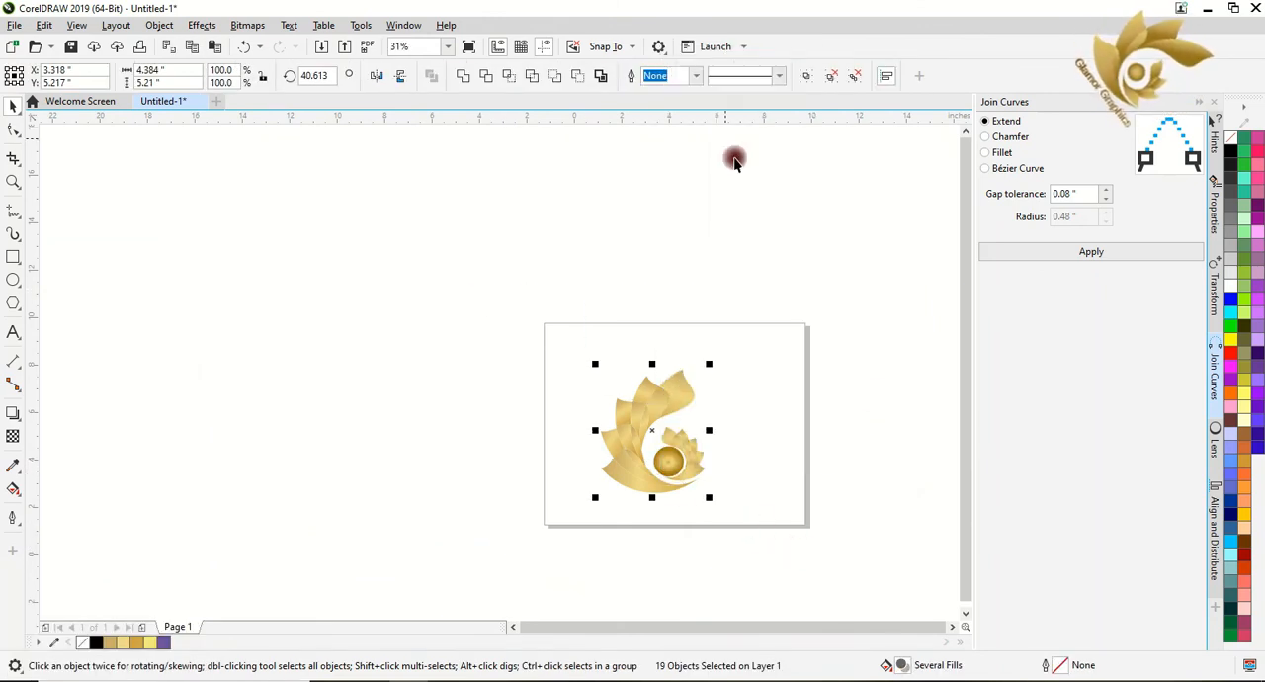
left_click(787, 446)
scroll(722, 480, "up", 2)
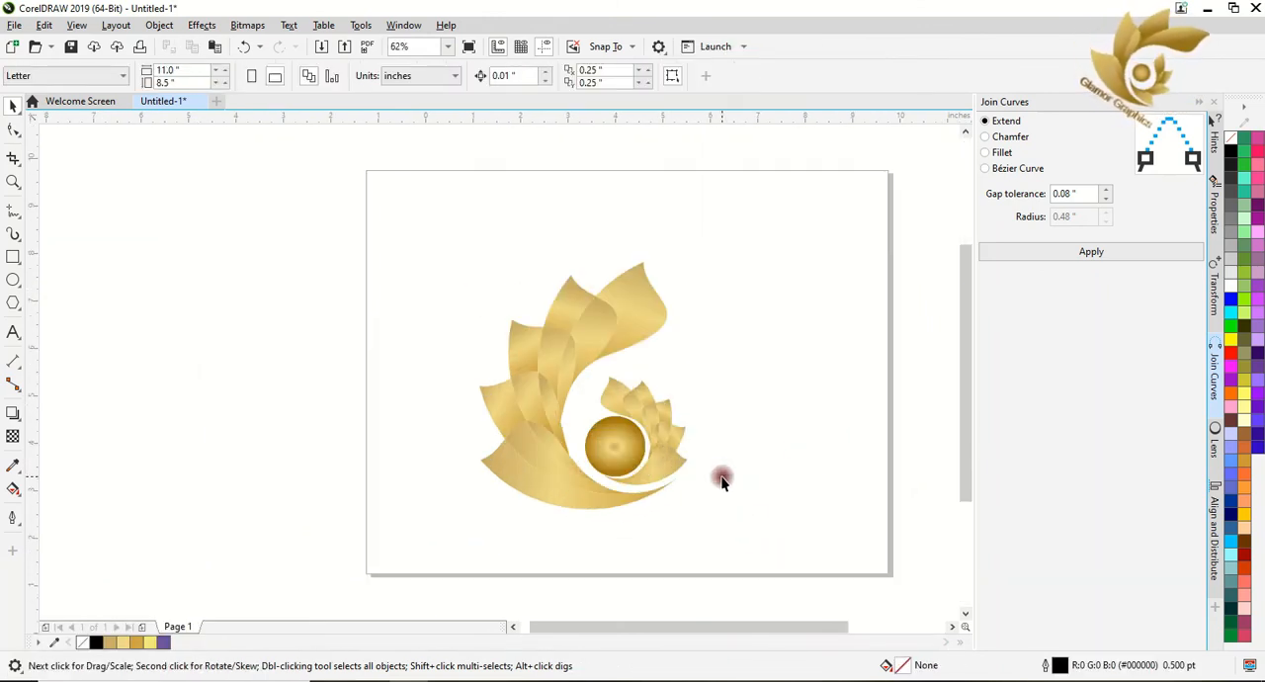
Add a page-sized 11 by 8.5 inch rectangle behind the logo with a black fill and no outline.
double_click(12, 257)
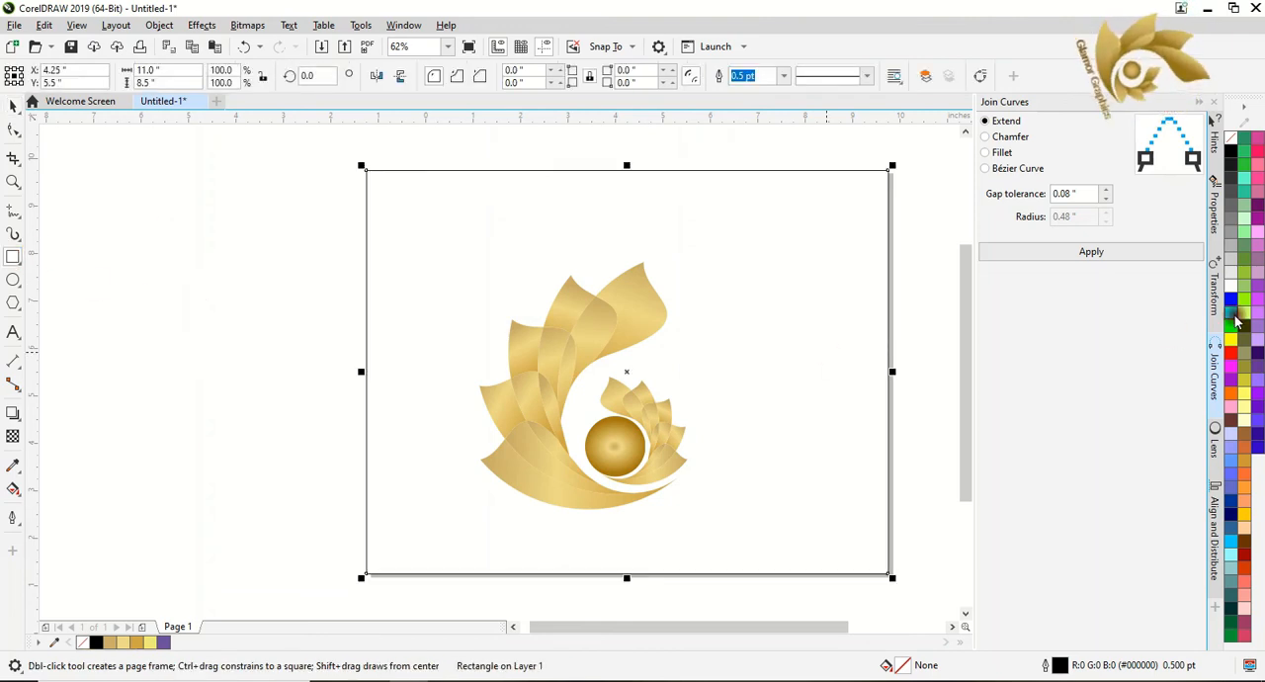
left_click(1233, 413)
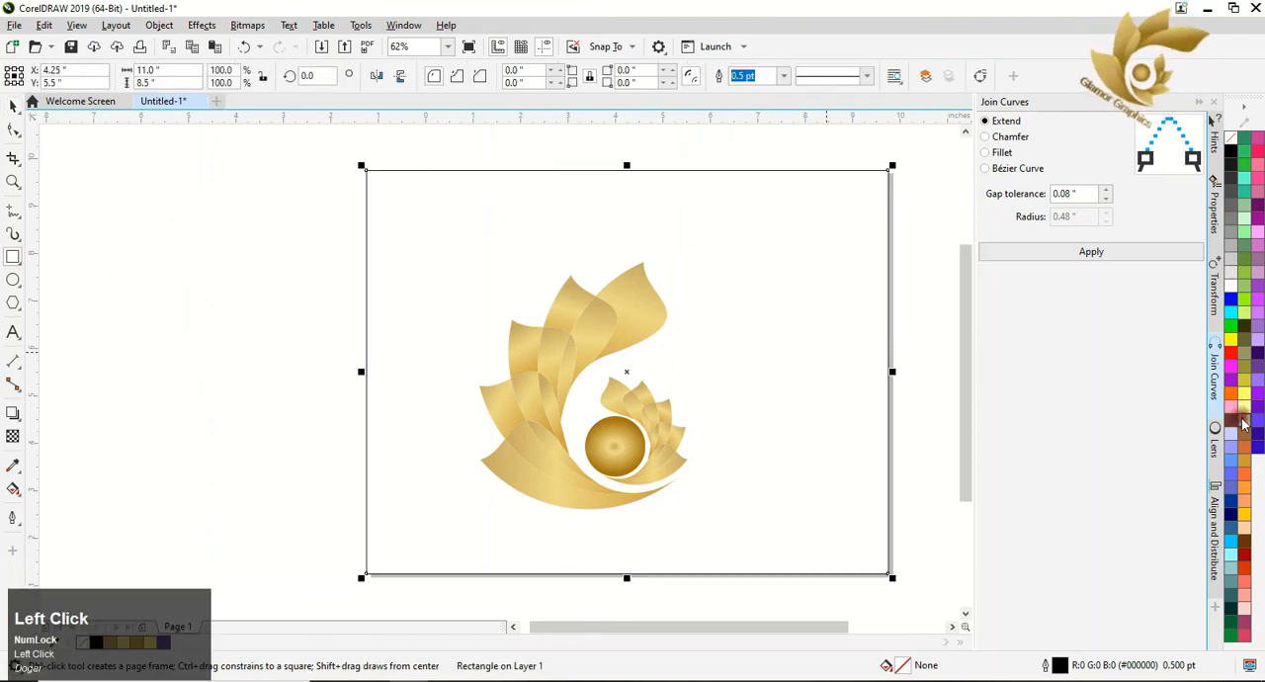
right_click(1230, 141)
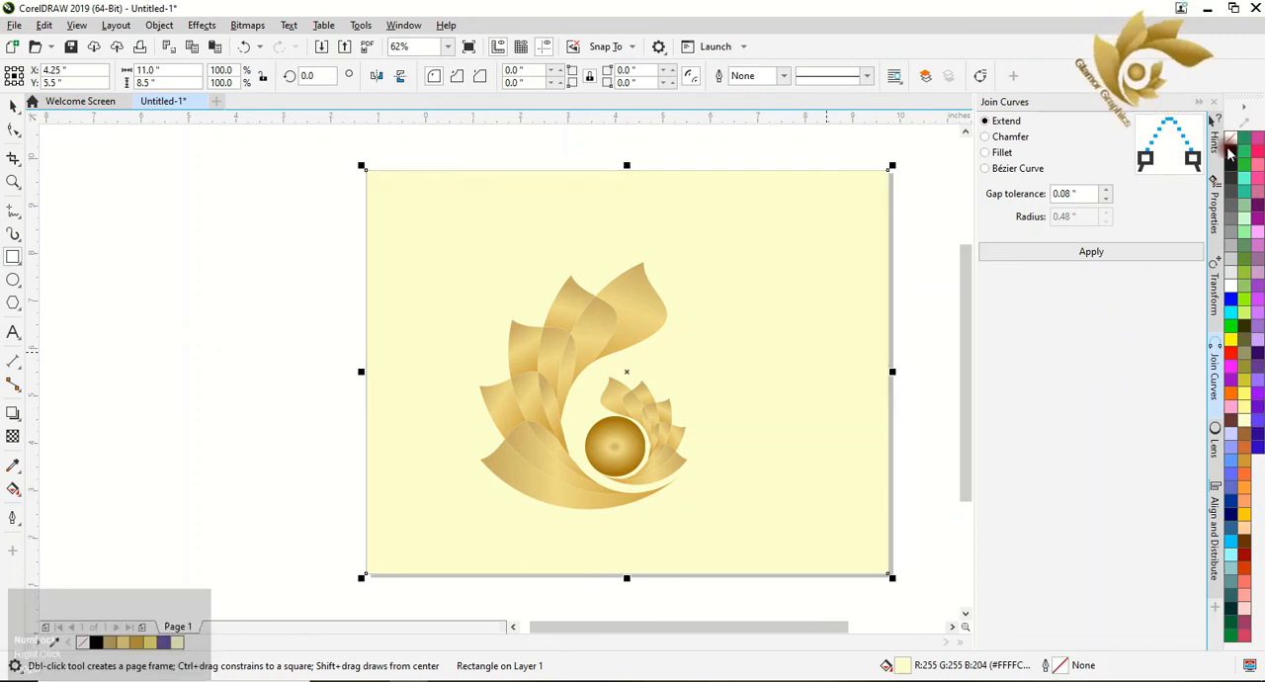
left_click(1230, 150)
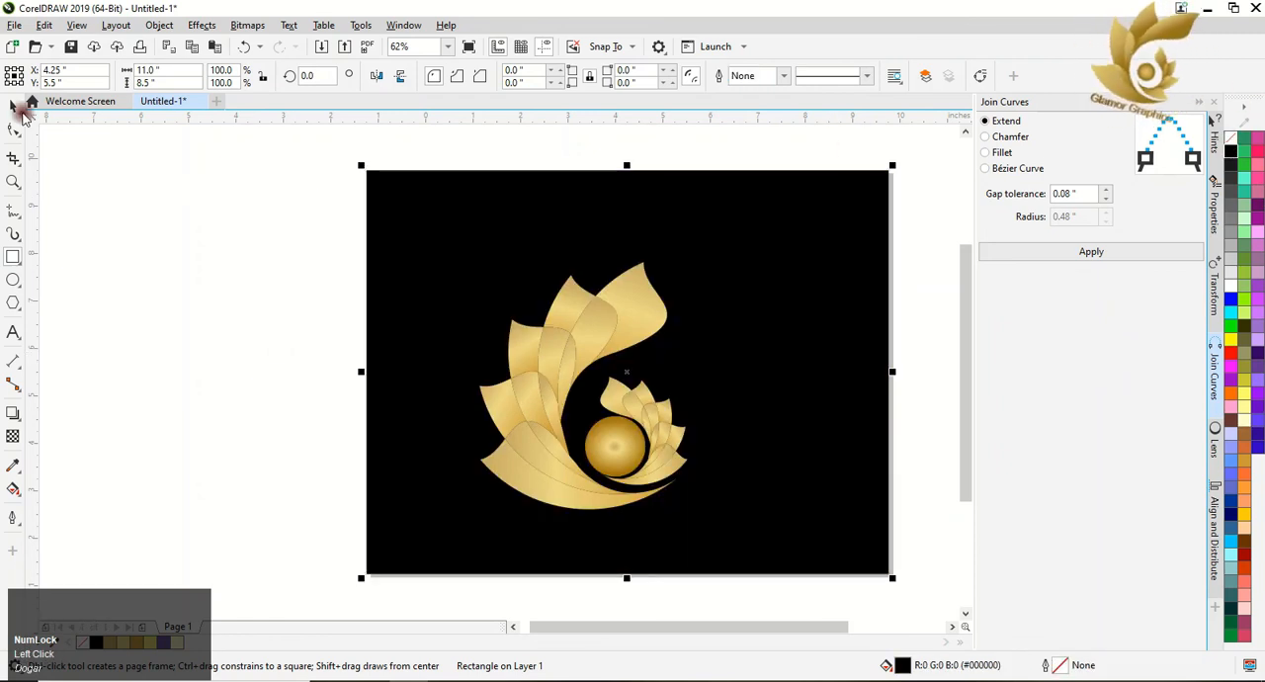
left_click(13, 106)
left_click(155, 272)
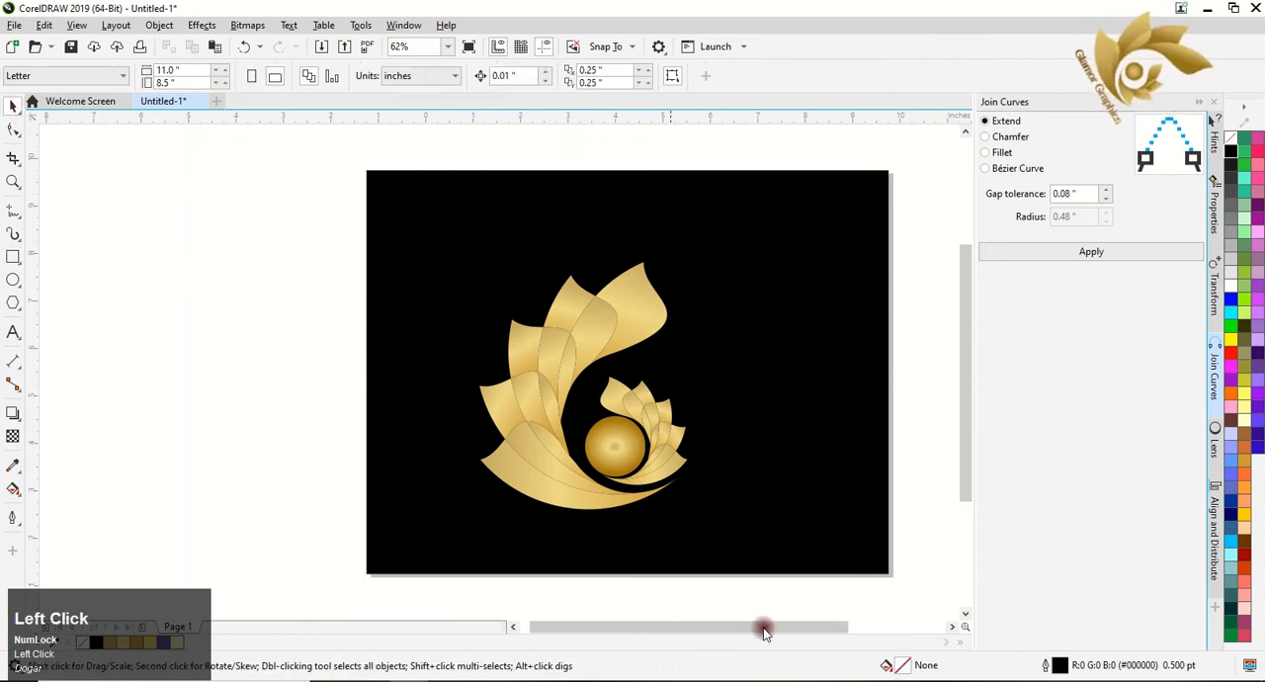